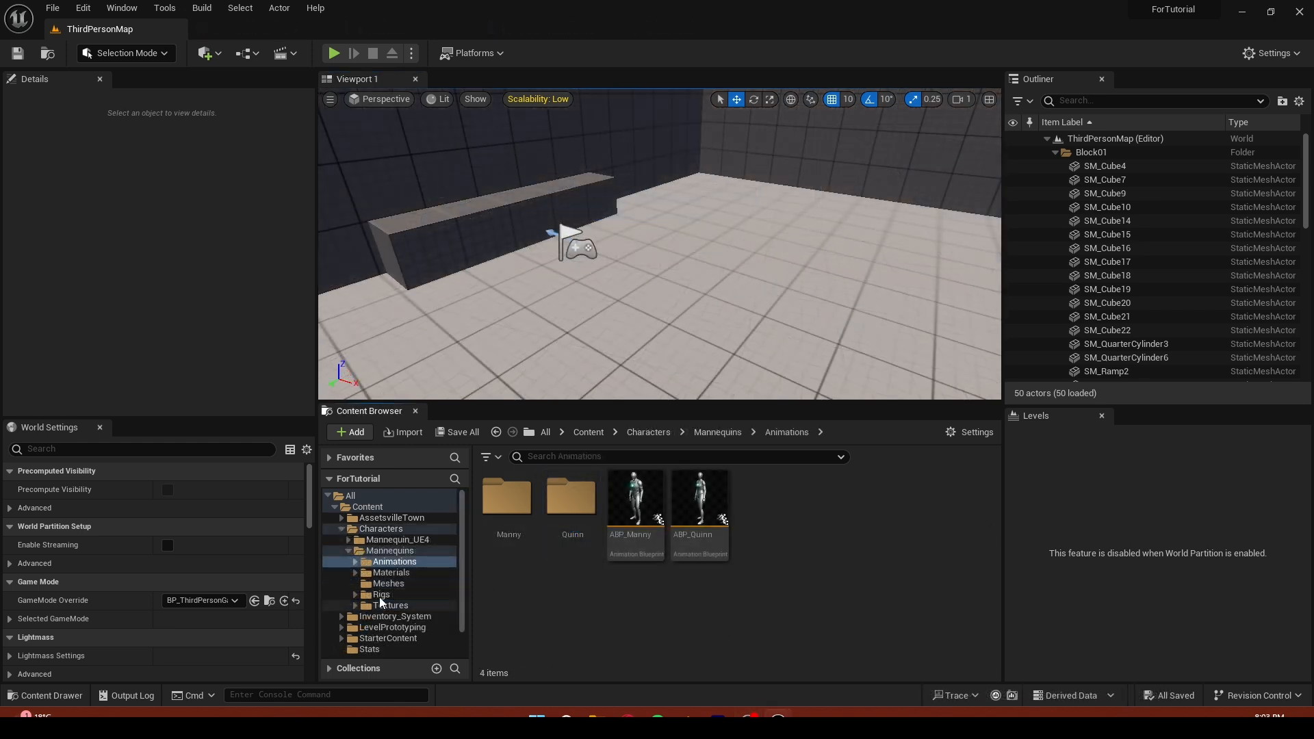
Import the walking FBX animations into the Mannequins Animations/Manny folder using the SK_Mannequin skeleton
left_click(387, 550)
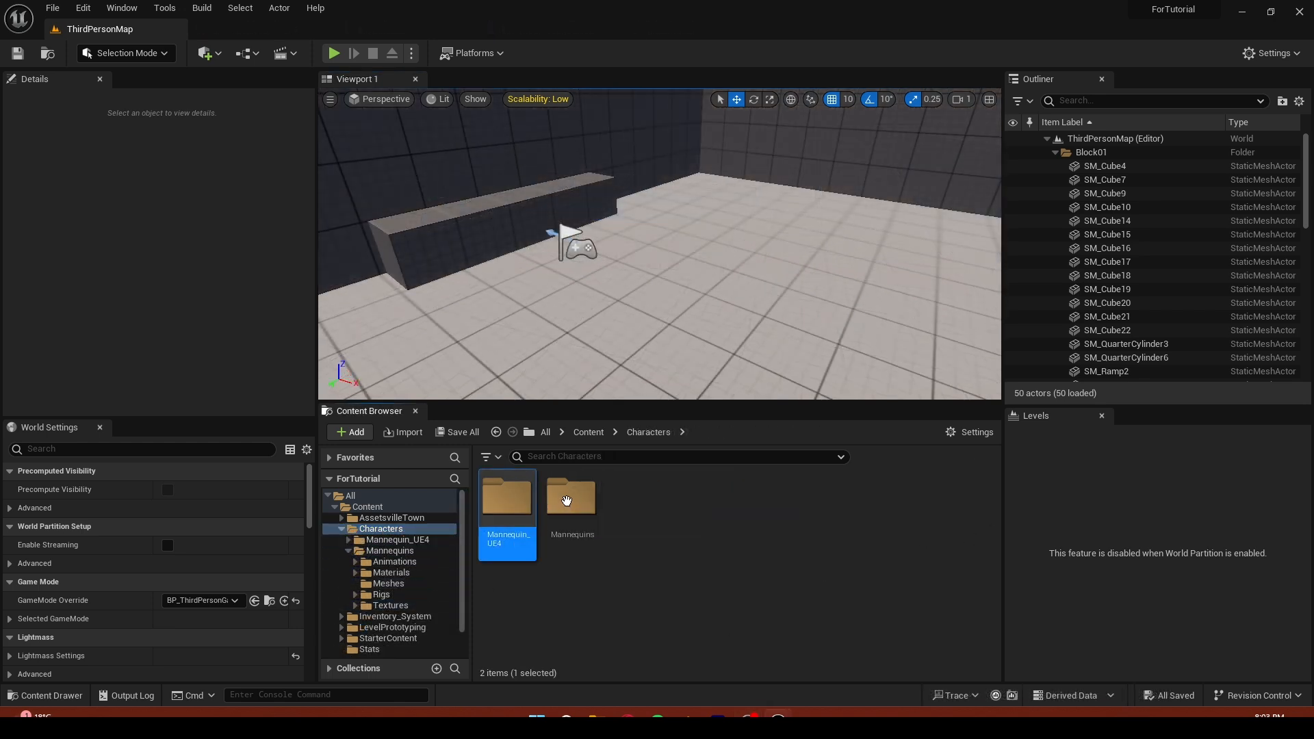
double_click(508, 497)
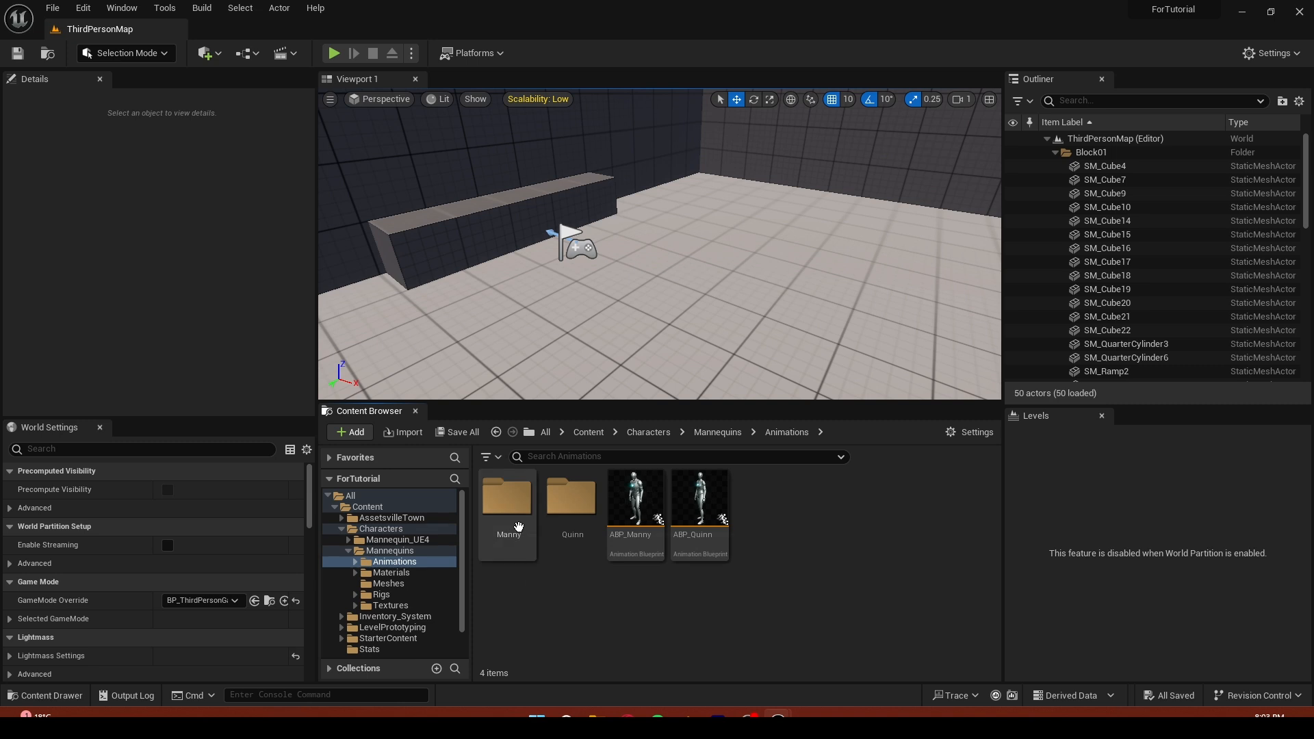
double_click(519, 527)
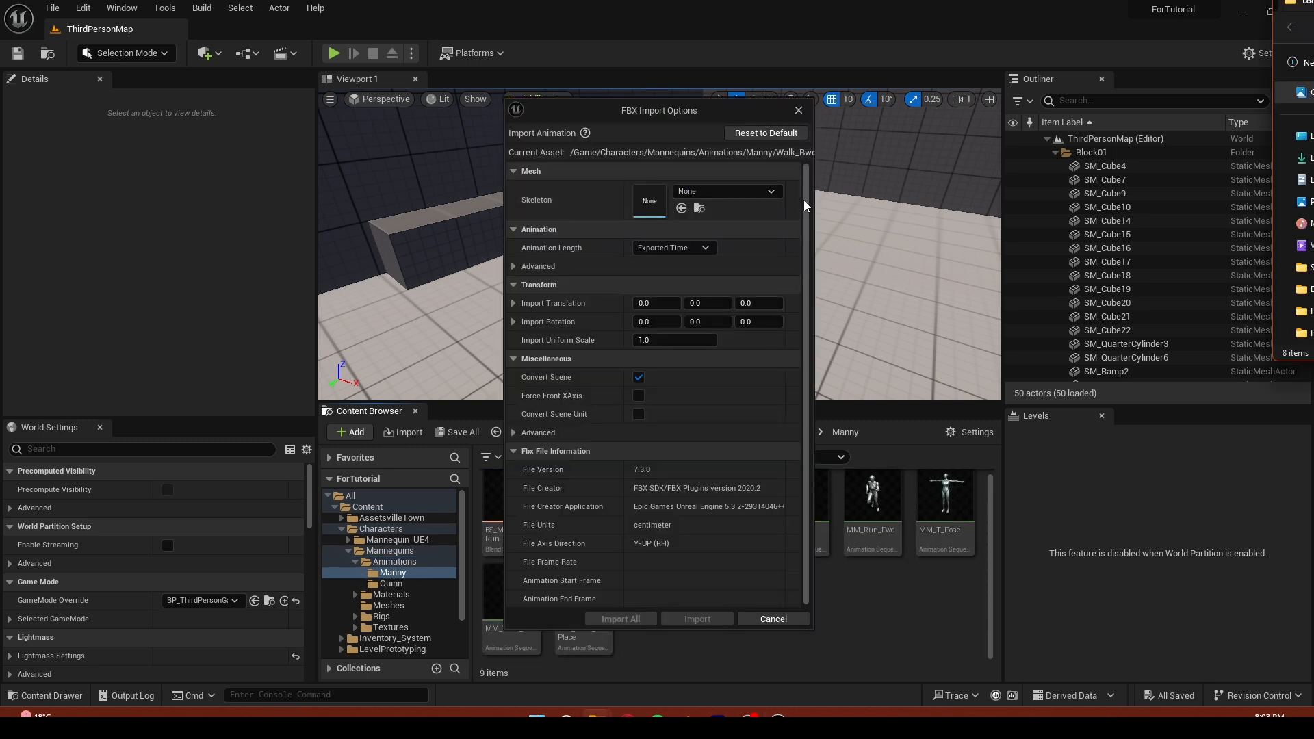
left_click(753, 193)
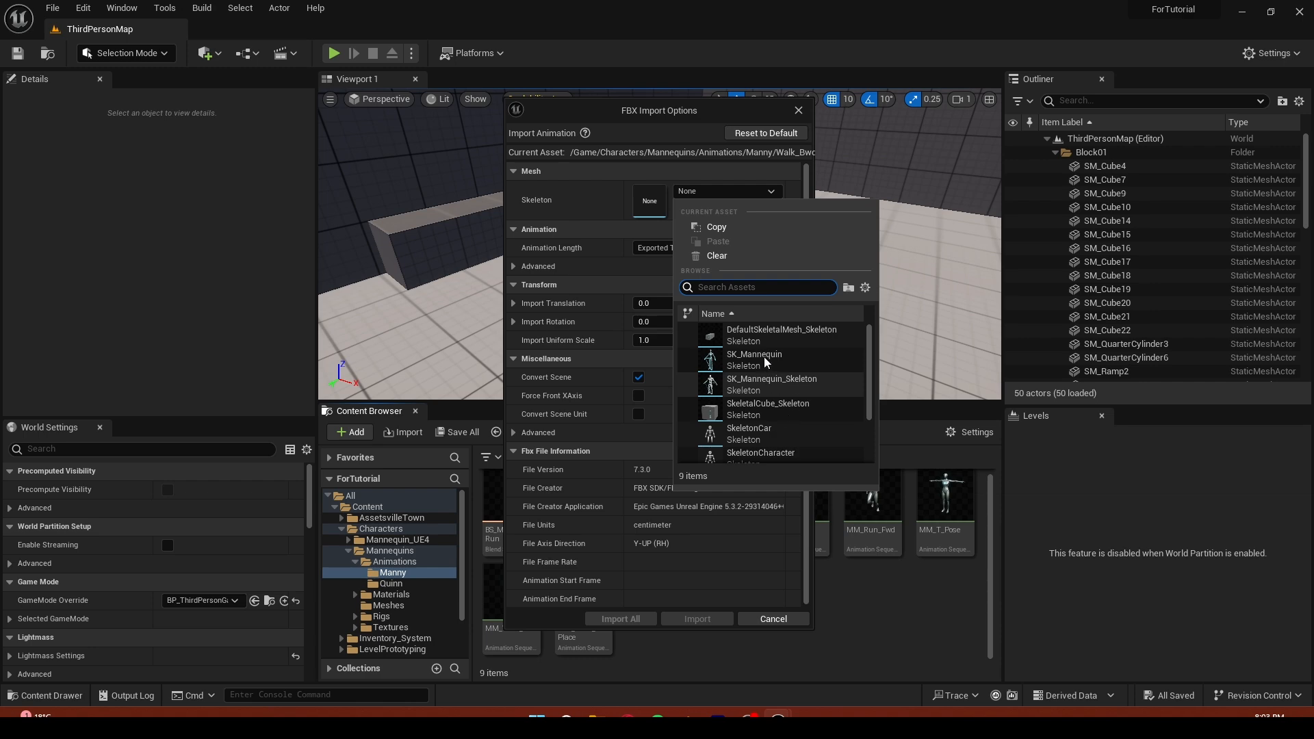
left_click(902, 355)
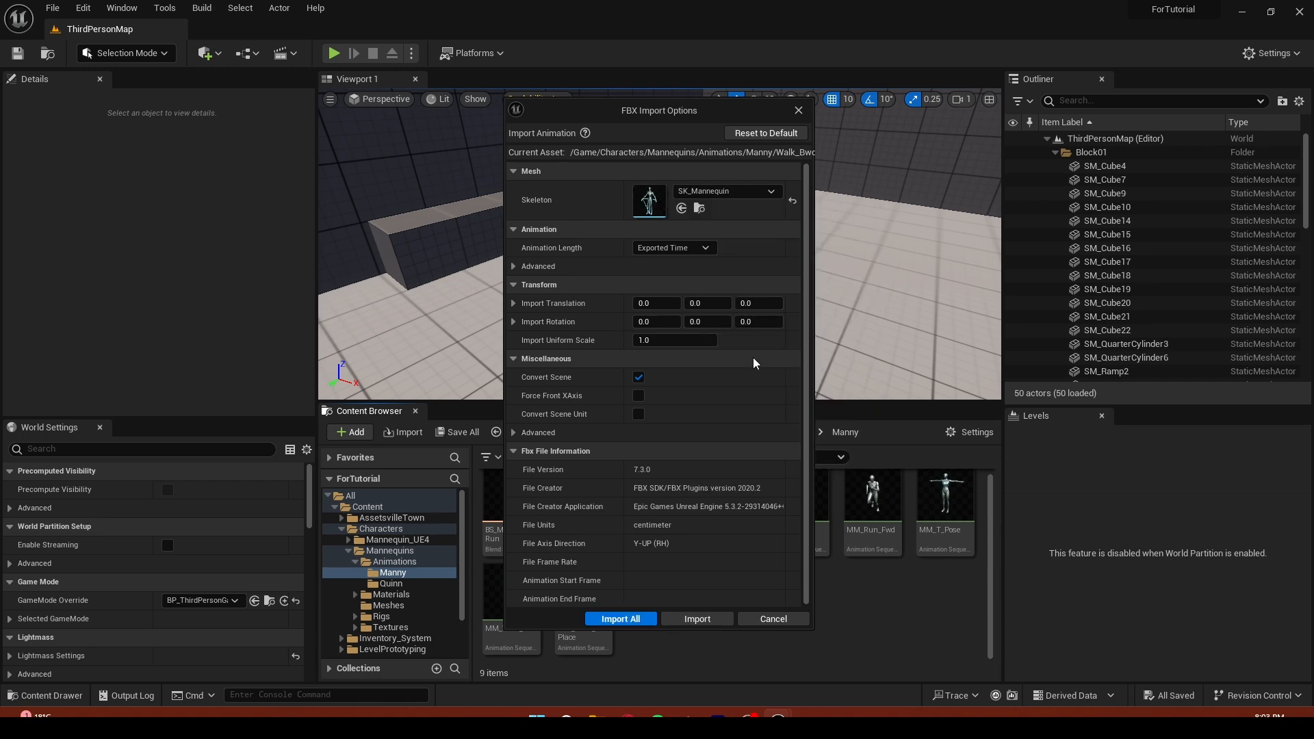
left_click(687, 621)
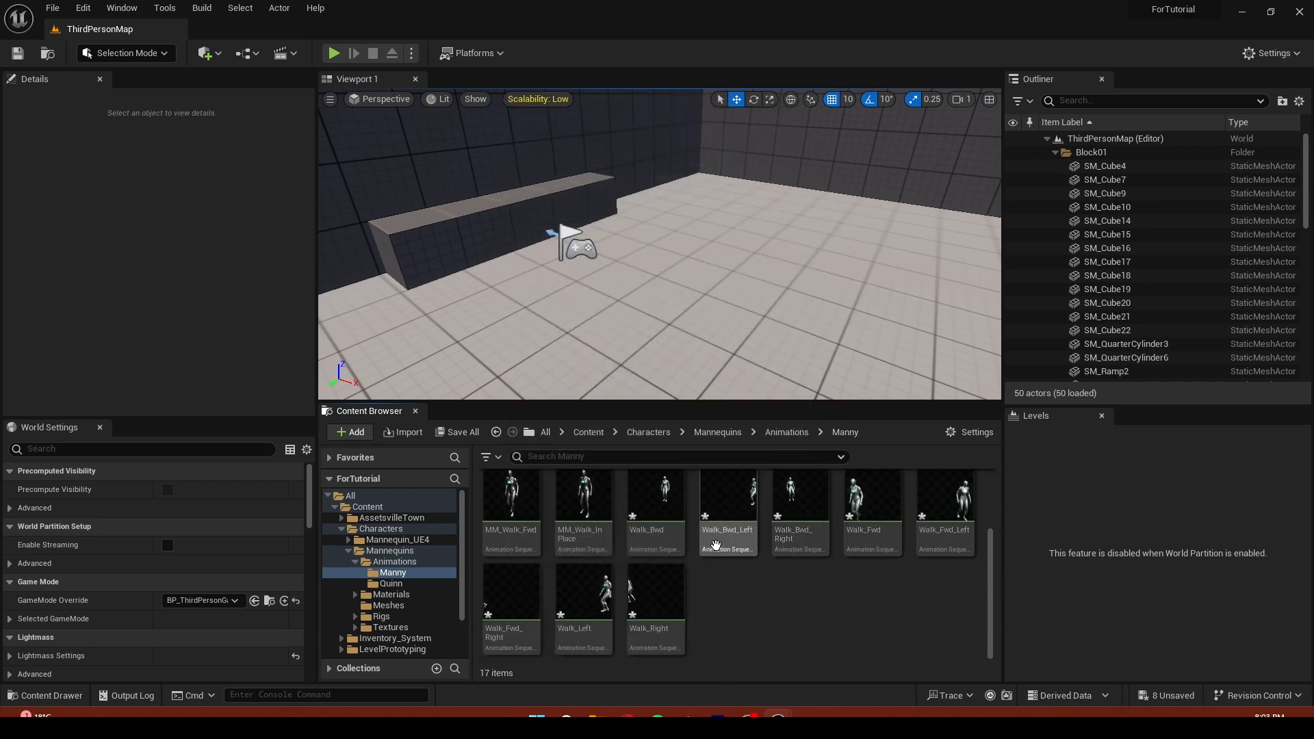
In the Walk_Bwd animation, enable root motion, set Root Motion Root Lock to Anim First Frame, turn on Force Root Lock, and save
left_click(660, 502)
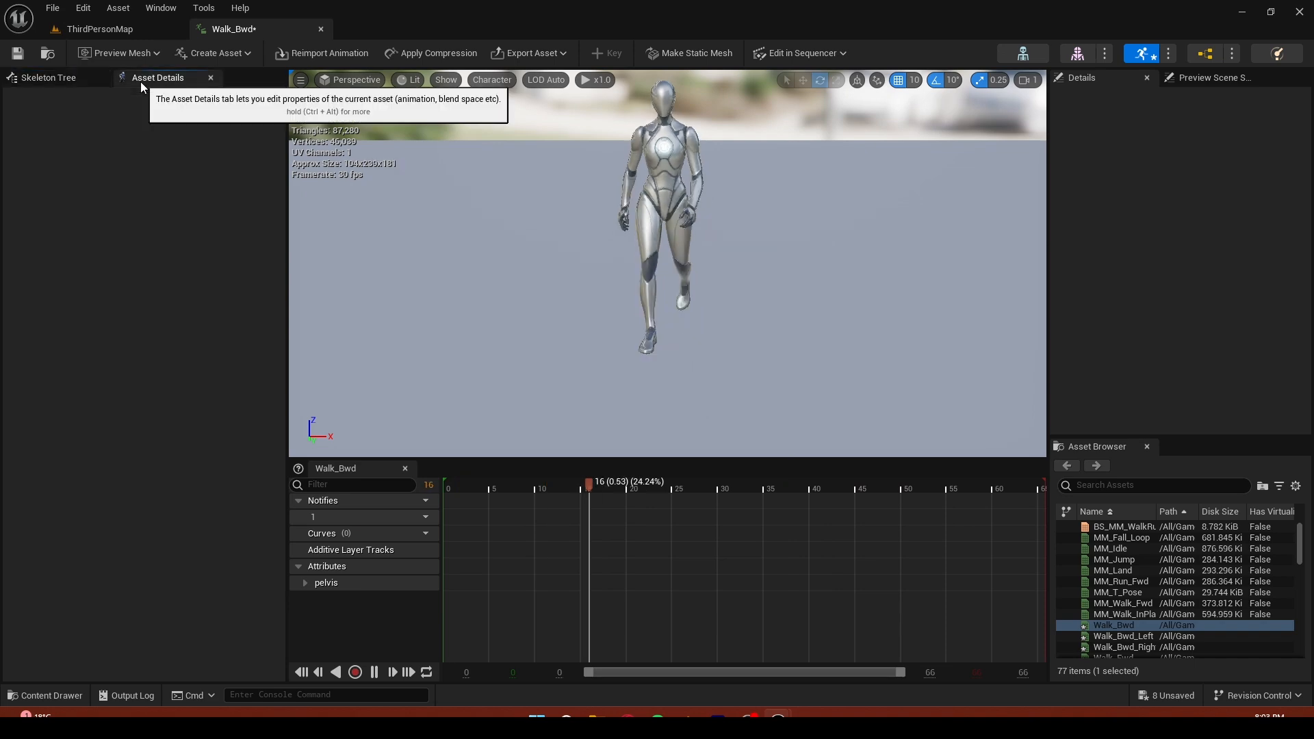
left_click(141, 80)
scroll(96, 397, "down", 5)
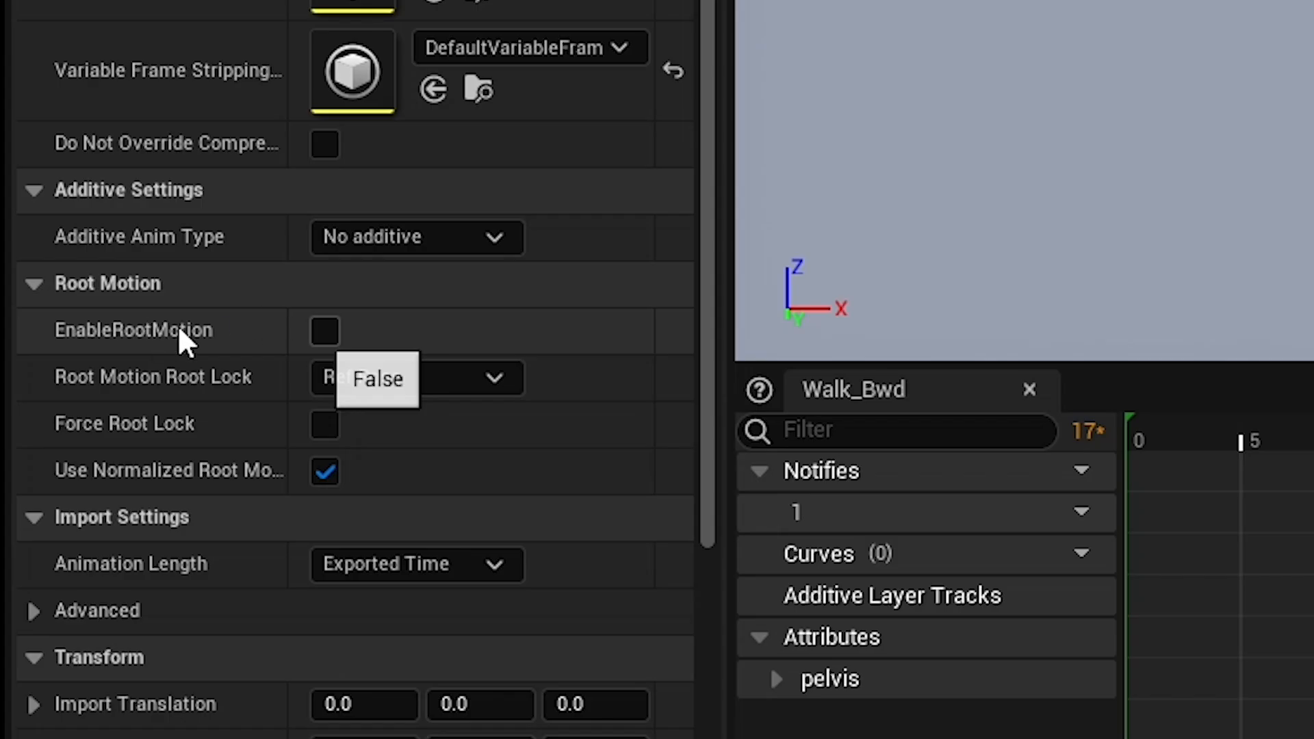
left_click(126, 445)
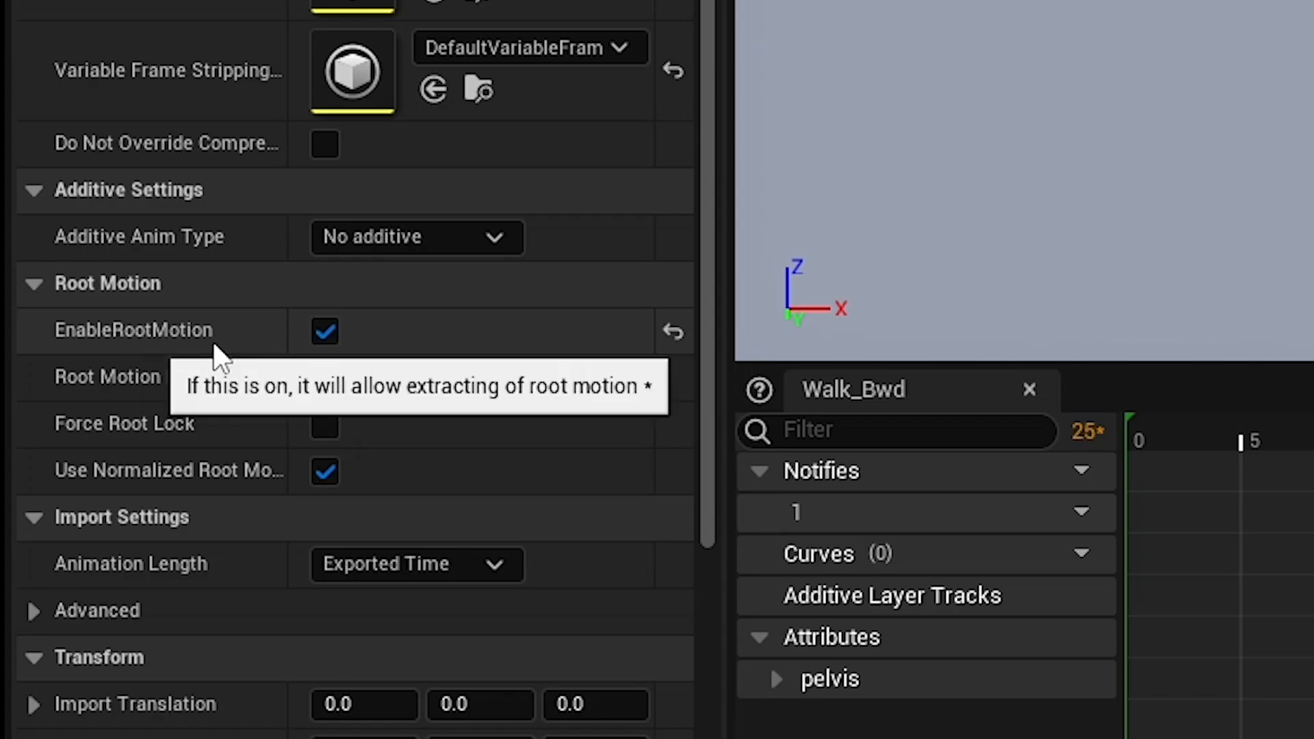
left_click(403, 381)
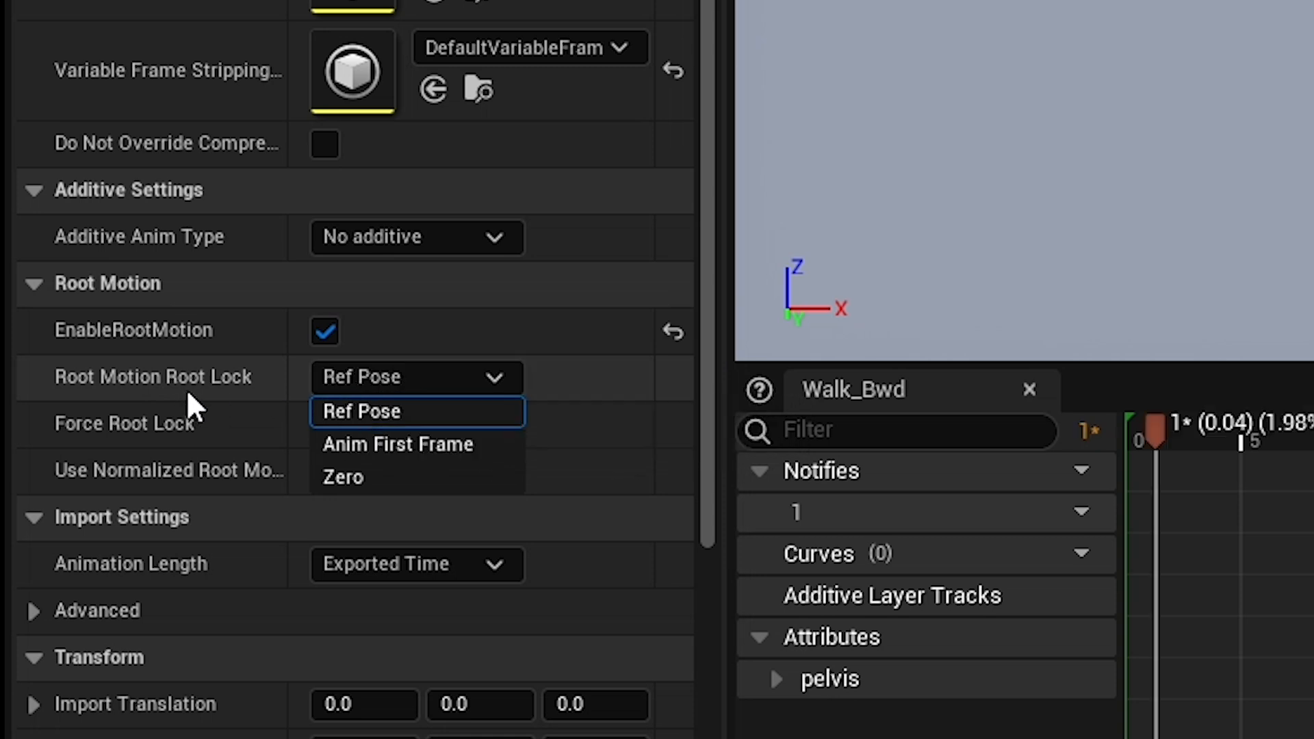
left_click(417, 444)
left_click(326, 425)
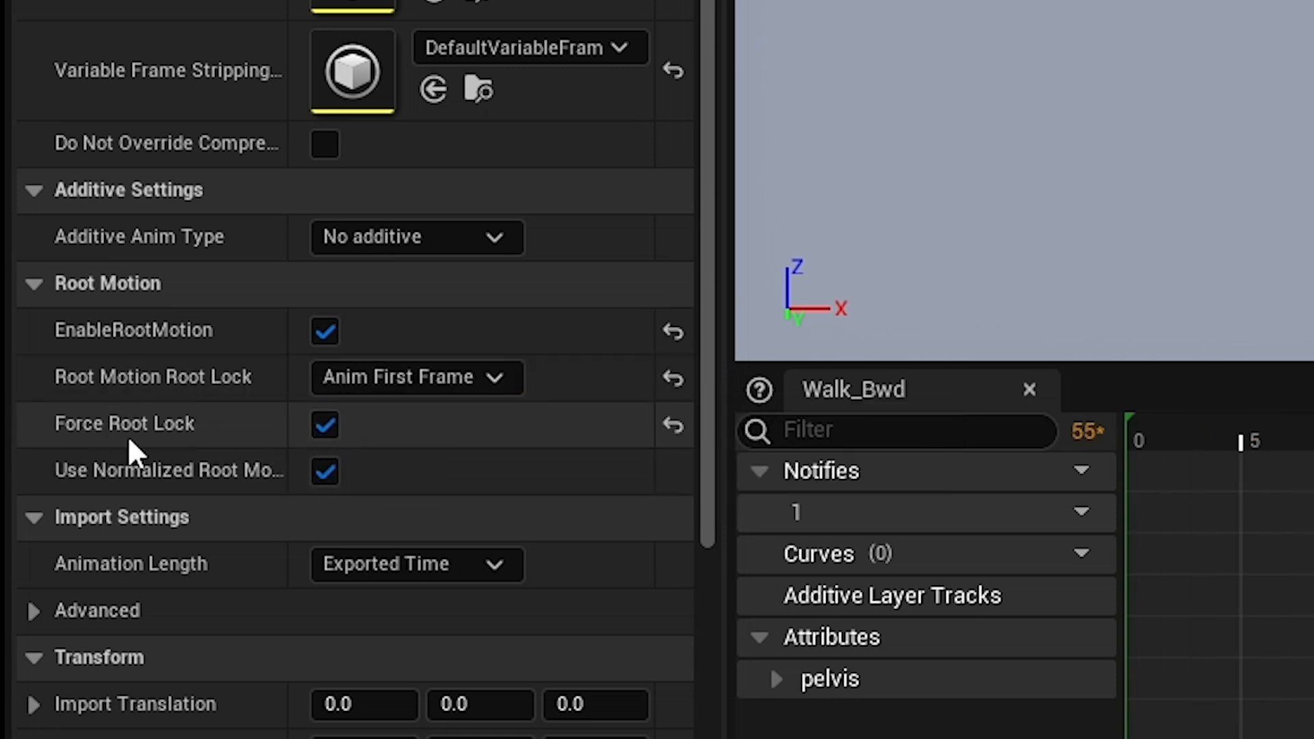
left_click(18, 54)
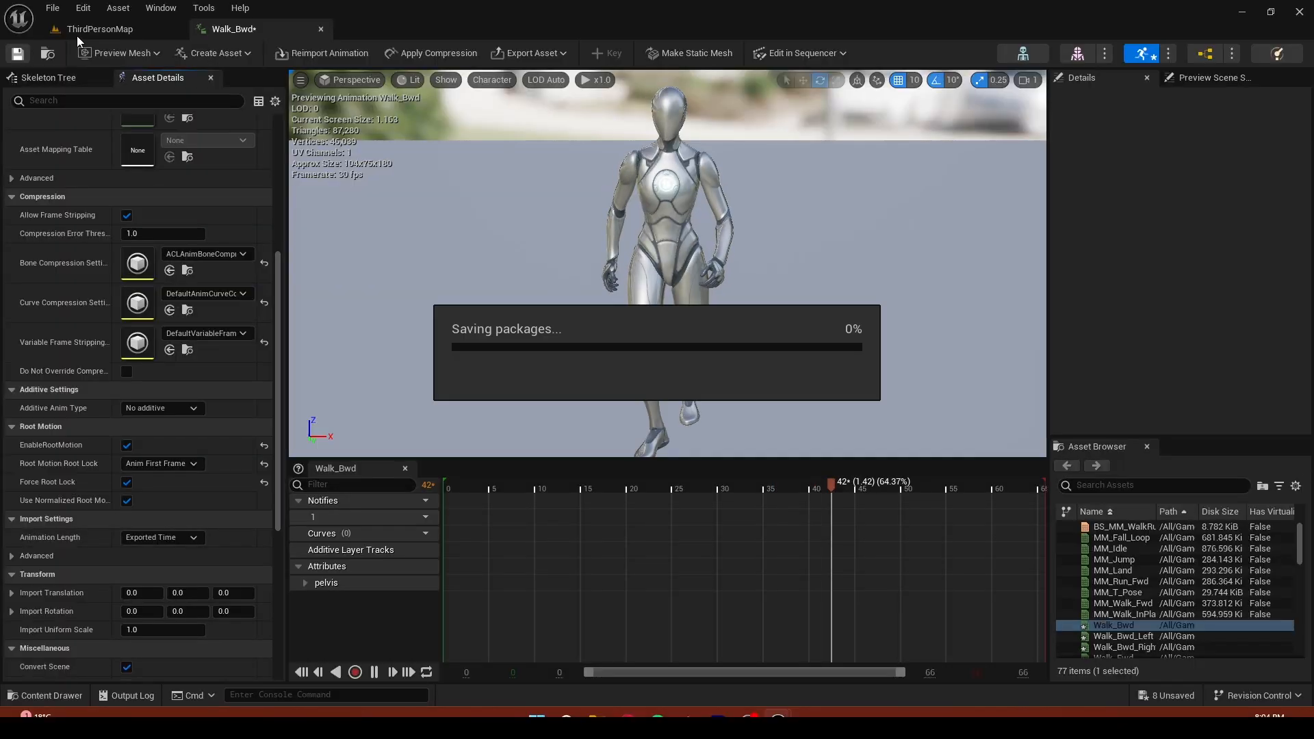
Open Walk_Bwd_Left and enable root motion and Force Root Lock, with Root Motion Root Lock set to Anim First Frame
left_click(81, 33)
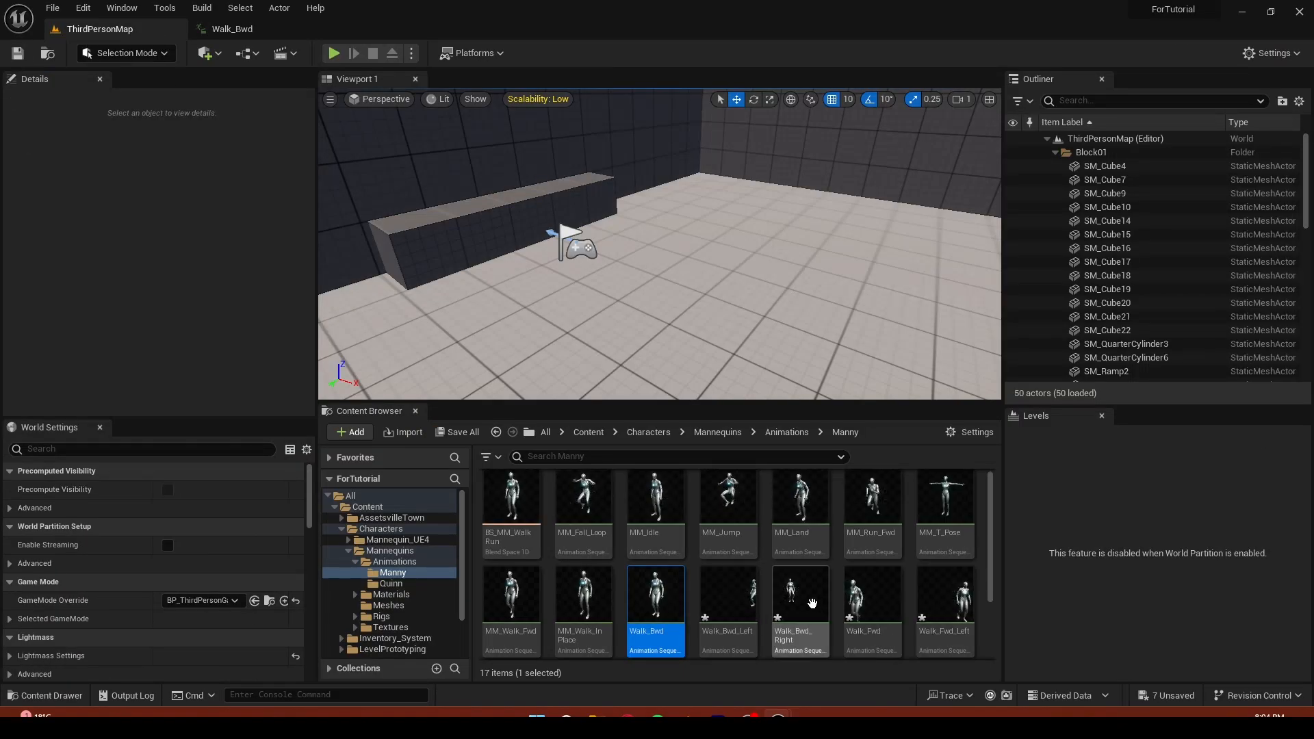
scroll(750, 549, "down", 1)
double_click(750, 549)
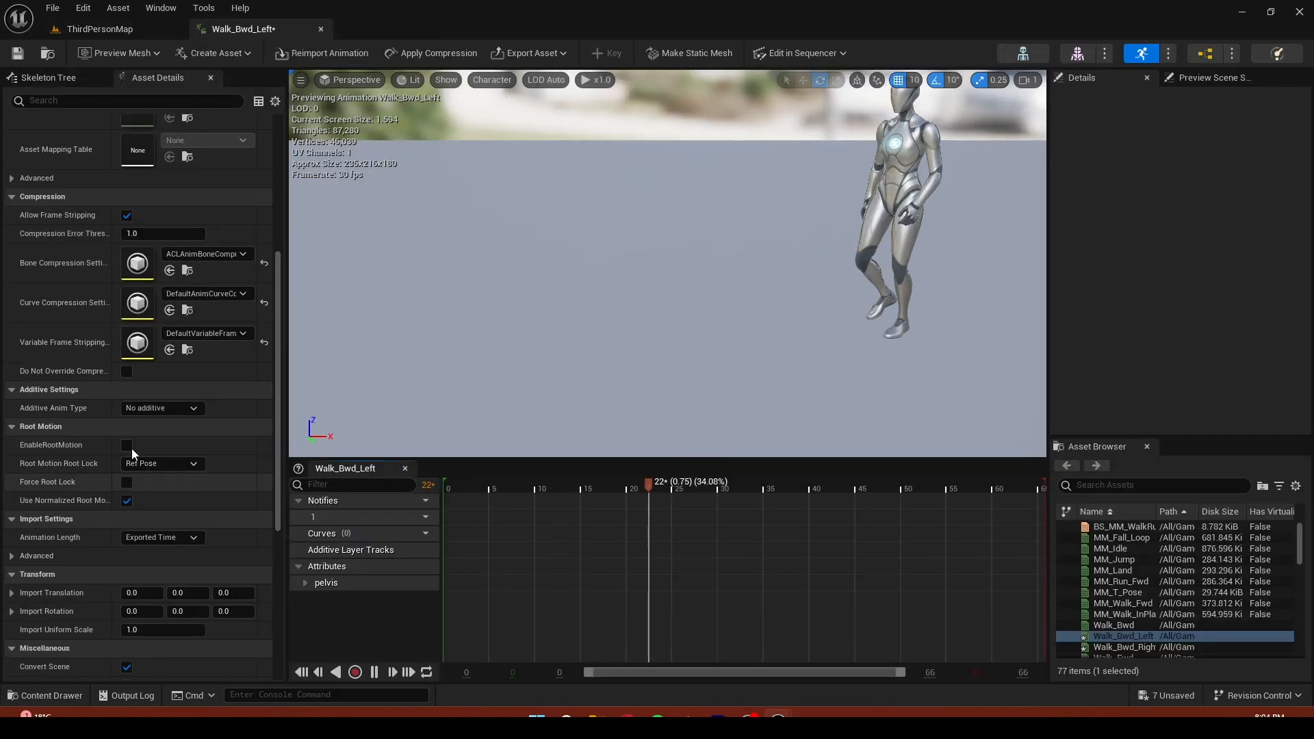
left_click(128, 446)
left_click(125, 481)
left_click(132, 466)
left_click(167, 488)
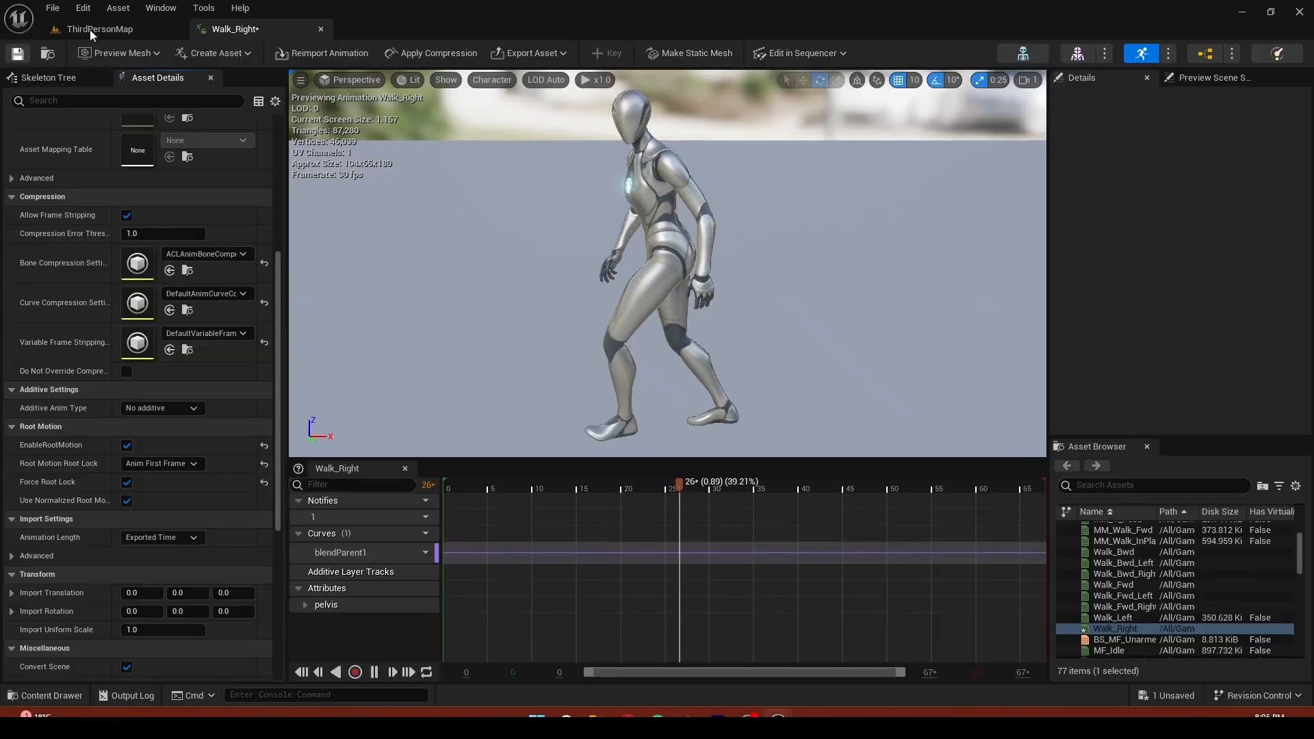
Create a blend space named BS_LocoMotion for the SK_Mannequin skeleton in the Mannequins Animations folder
left_click(96, 29)
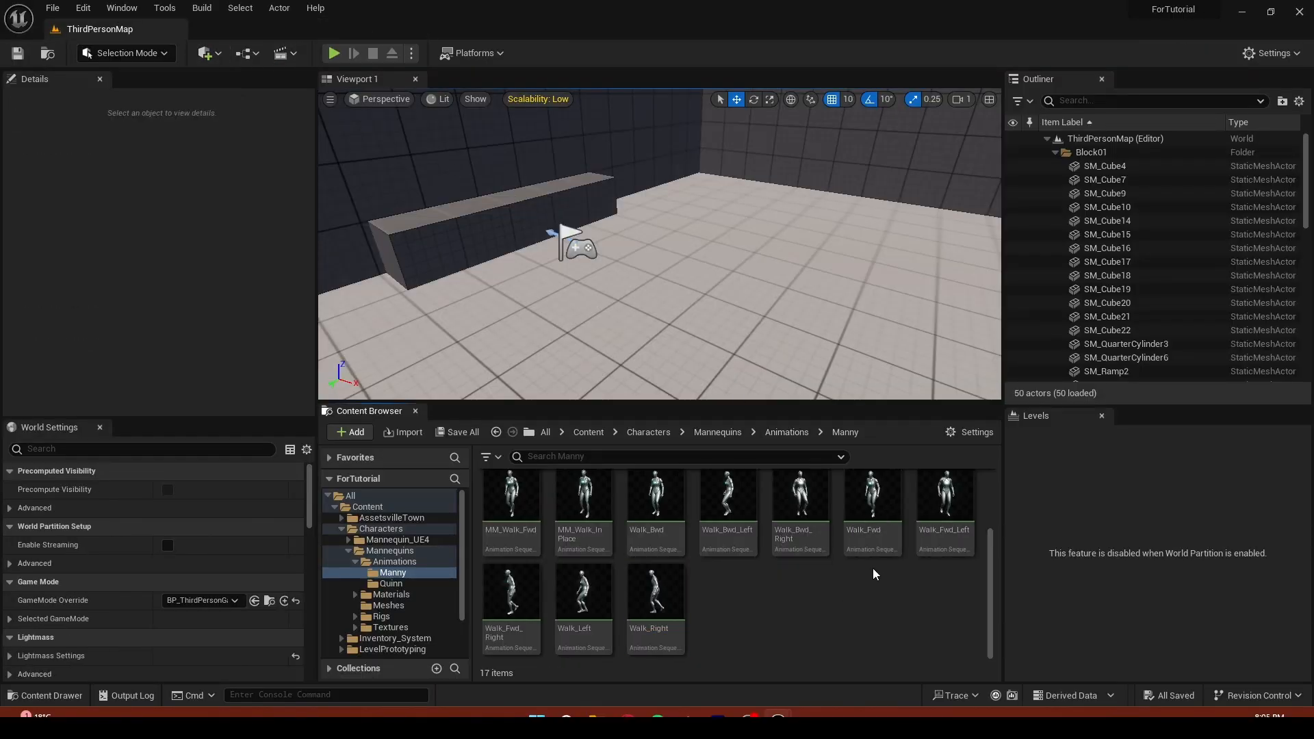
scroll(874, 574, "up", 1)
left_click(786, 432)
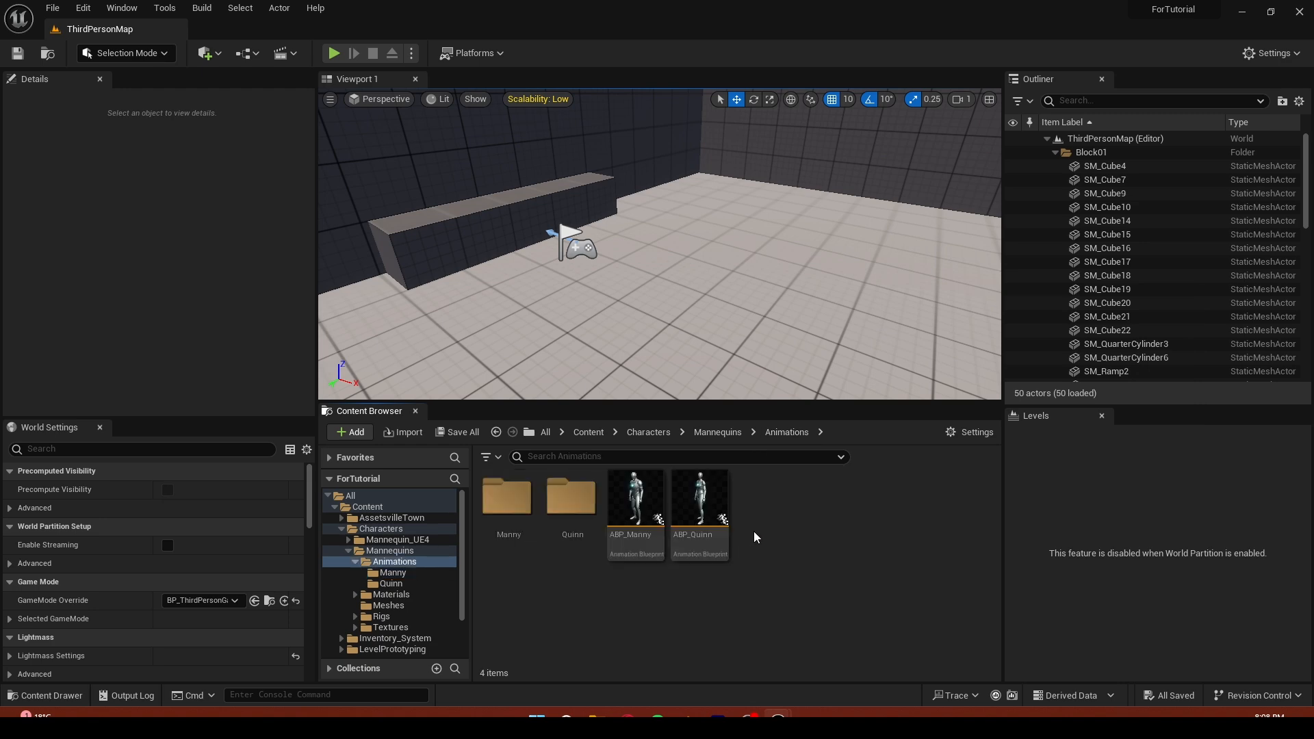
right_click(755, 537)
mouse_move(804, 266)
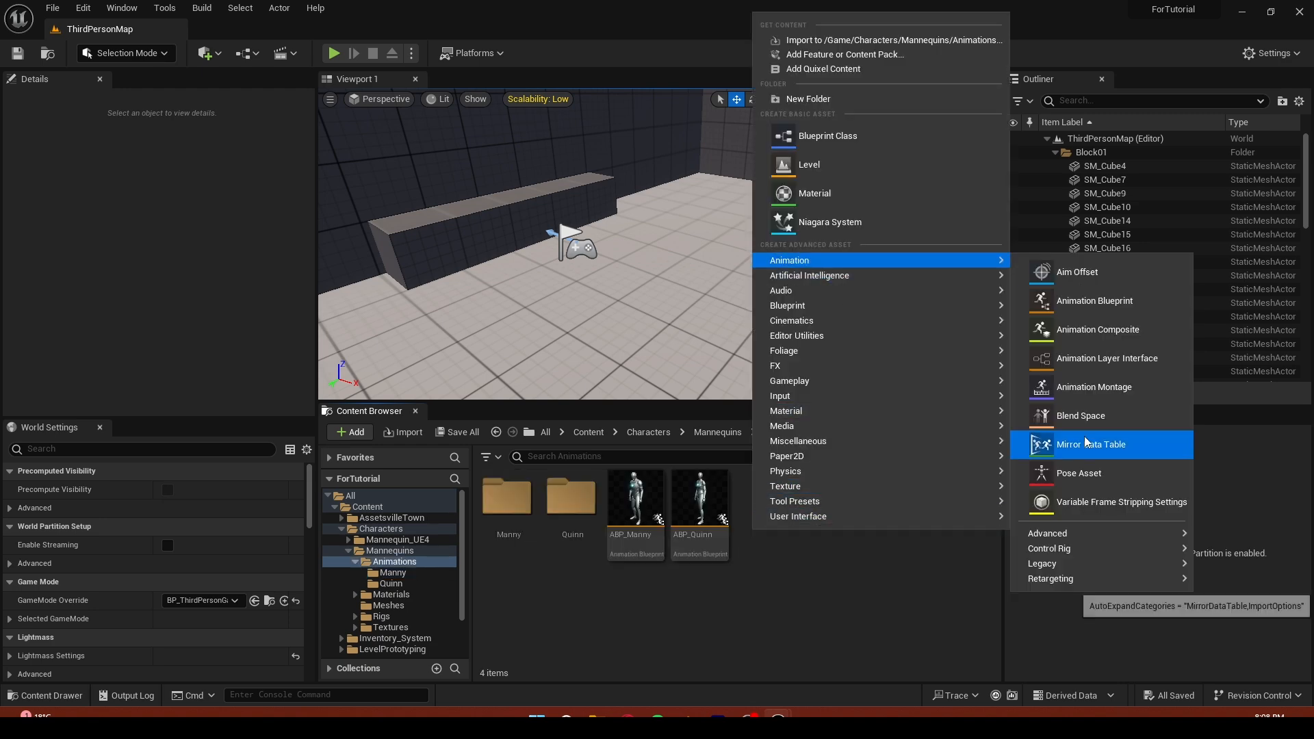
left_click(1089, 418)
left_click(599, 243)
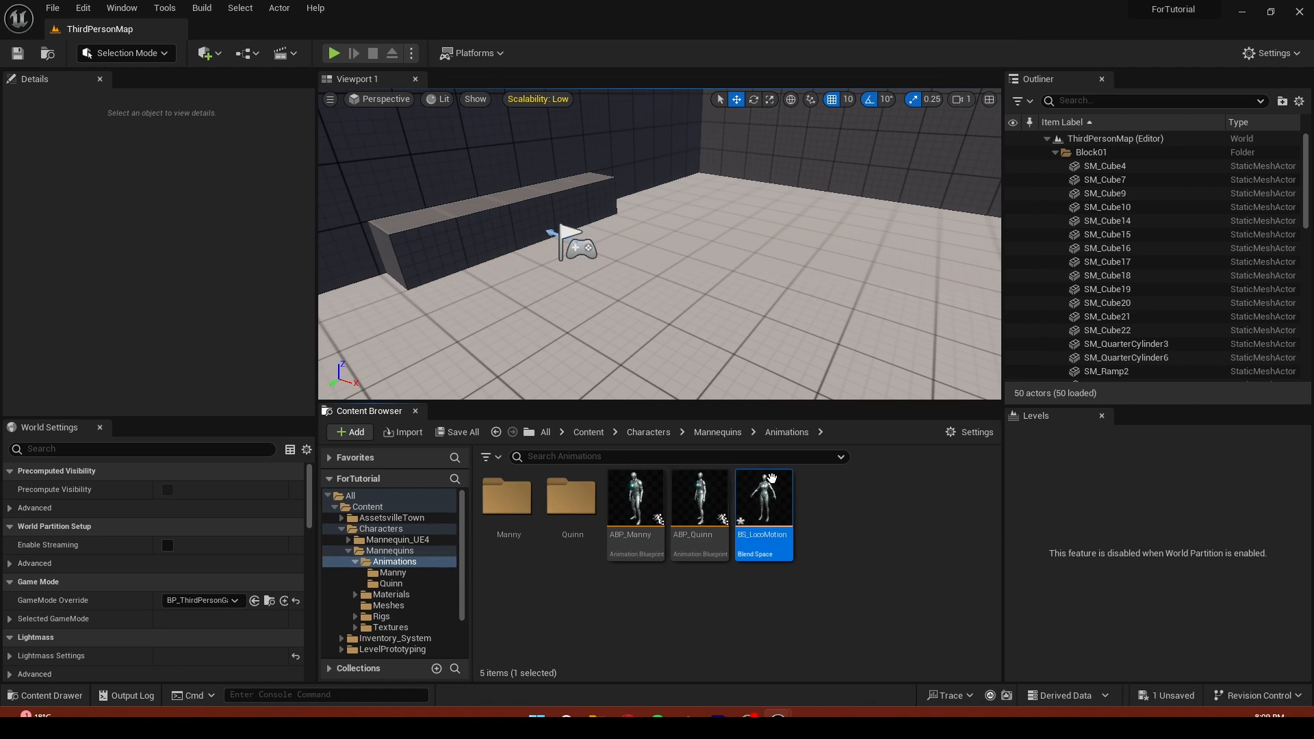
Open the BS_LocoMotion blend space and name its horizontal axis Direction
double_click(776, 490)
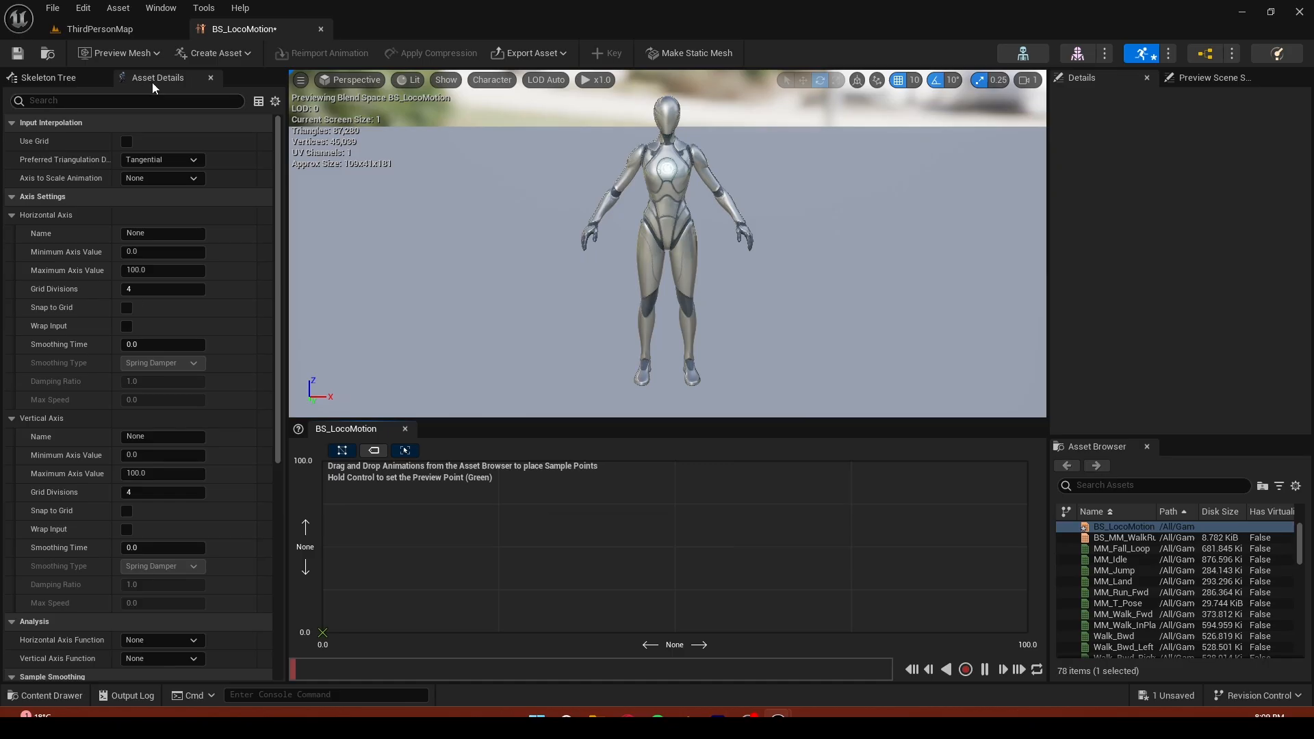
left_click(12, 215)
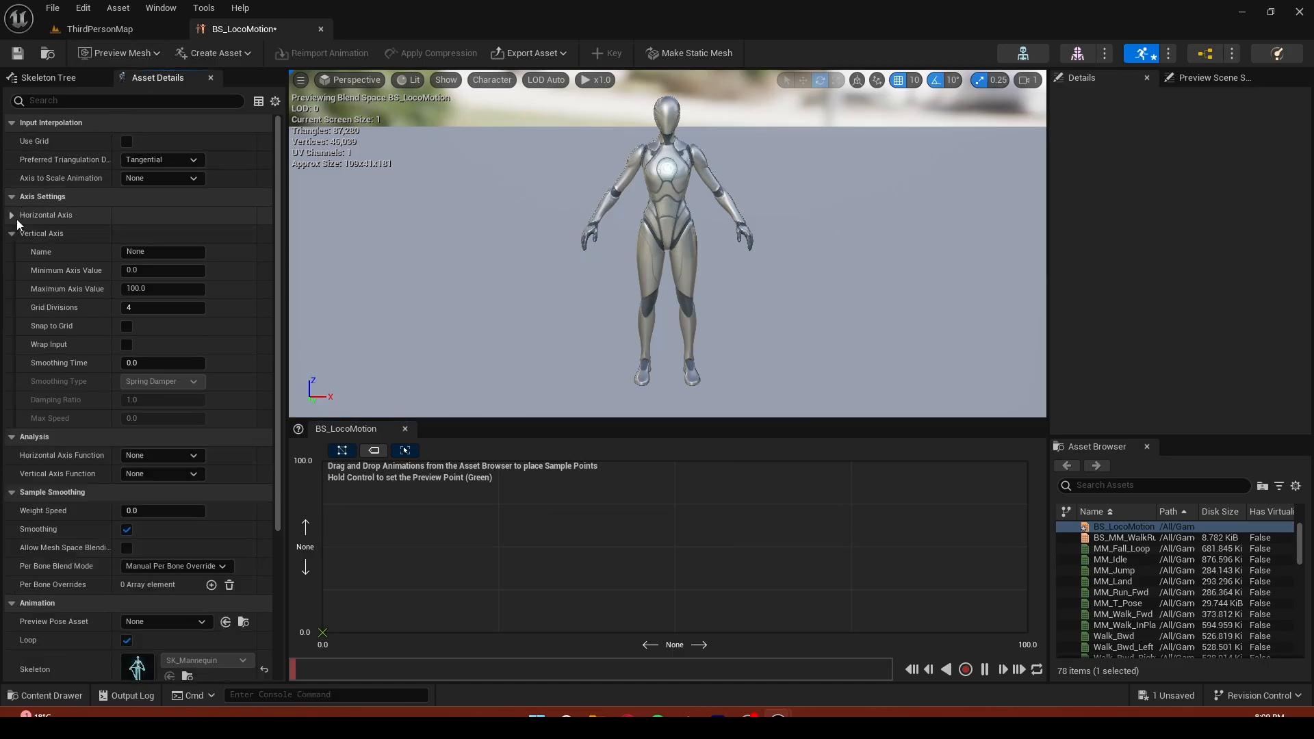
left_click(11, 234)
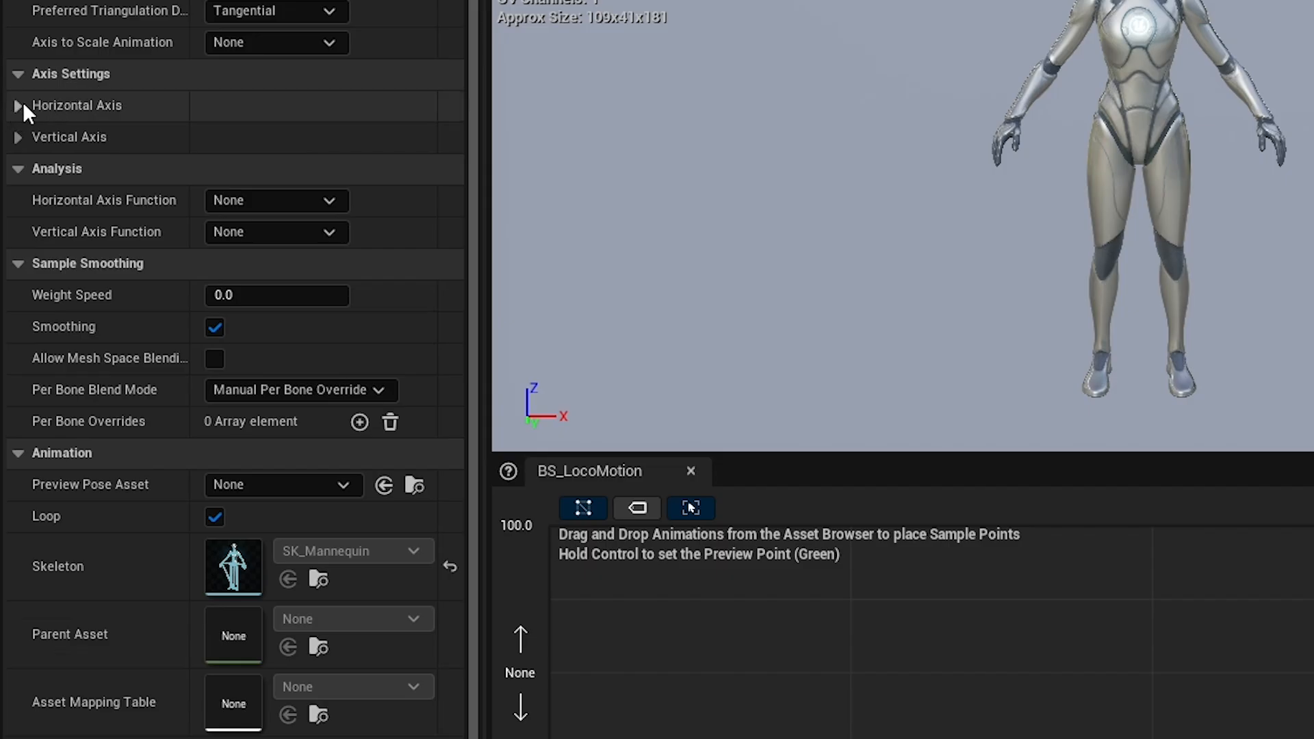
left_click(19, 107)
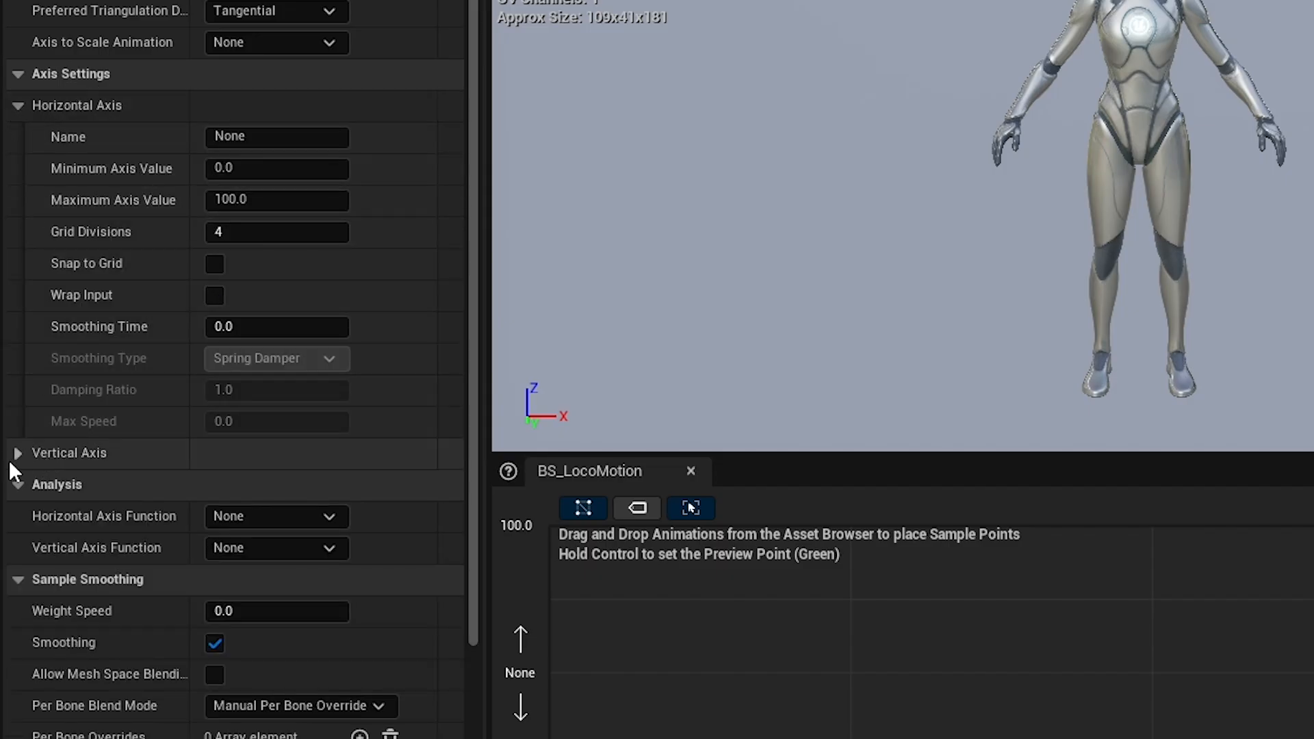
left_click(17, 455)
left_click(288, 136)
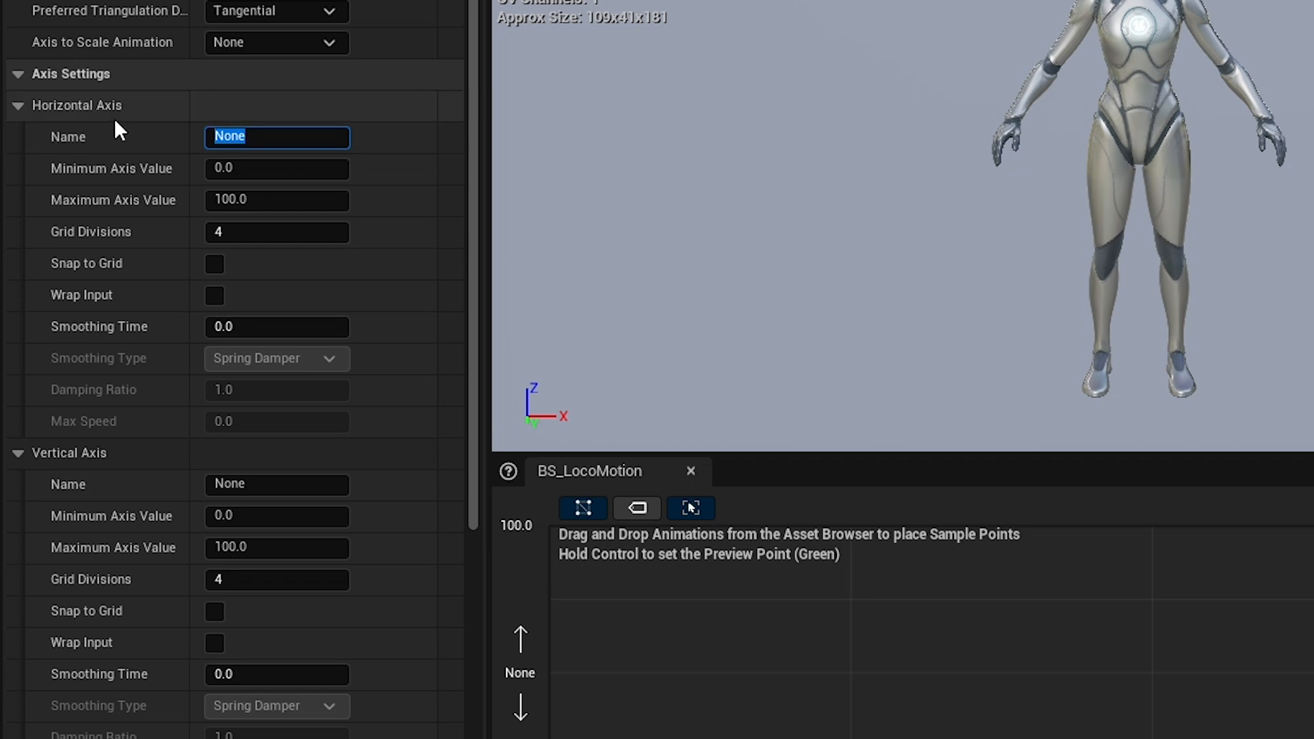
type("Direction")
key("Return")
Set the Direction axis range from -180 to 180 with 8 grid divisions and enable Snap to Grid
left_click(267, 173)
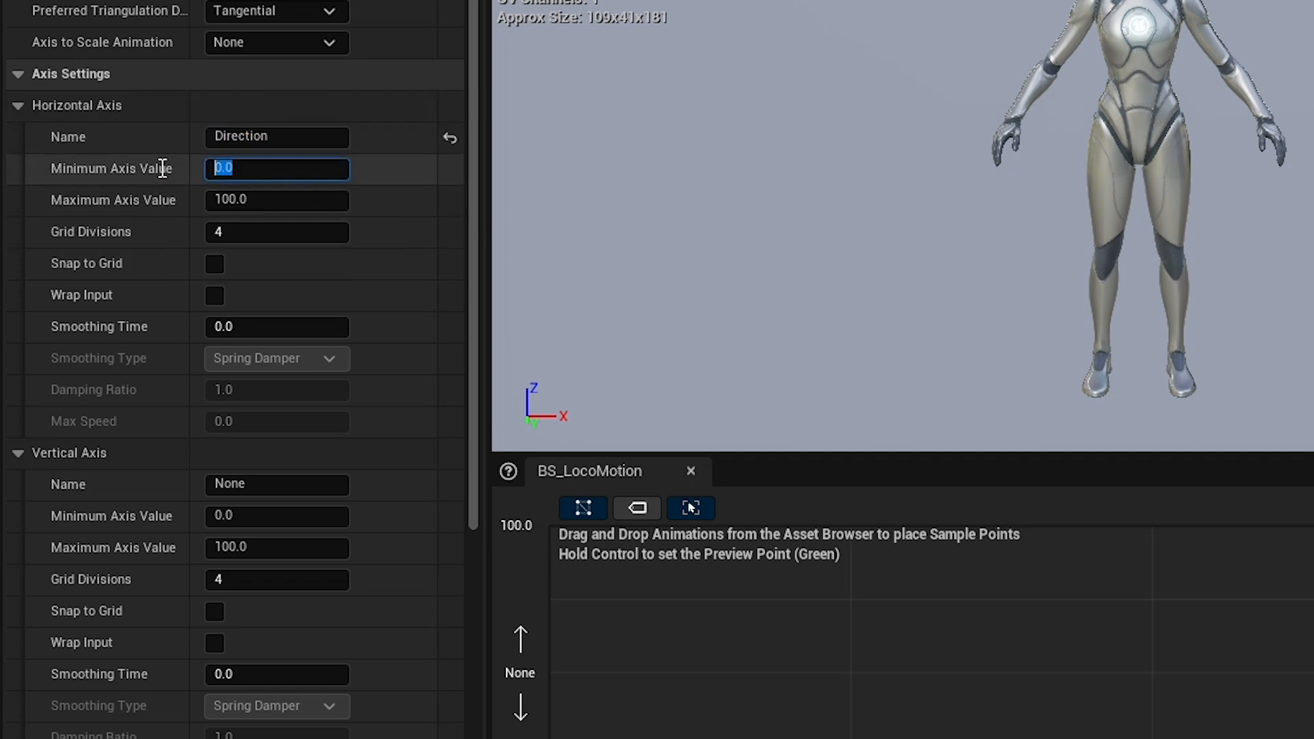
type("-180")
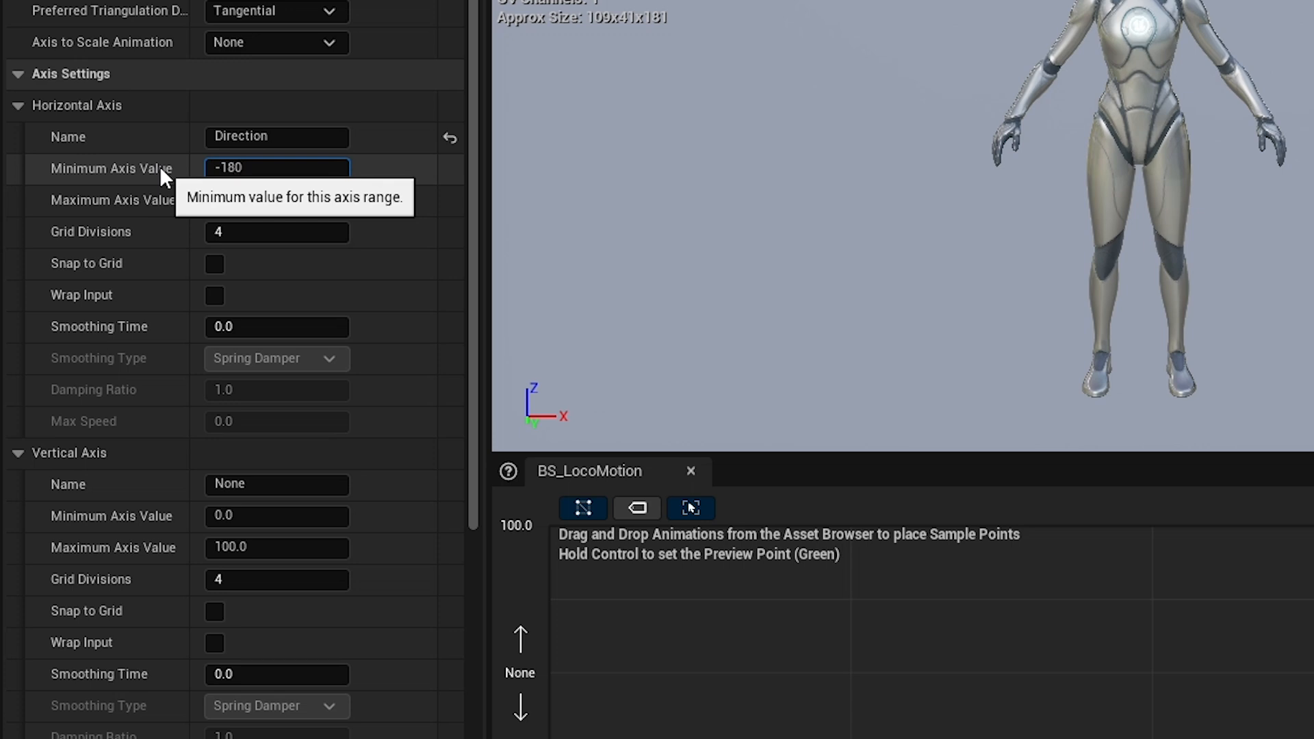
key("Return")
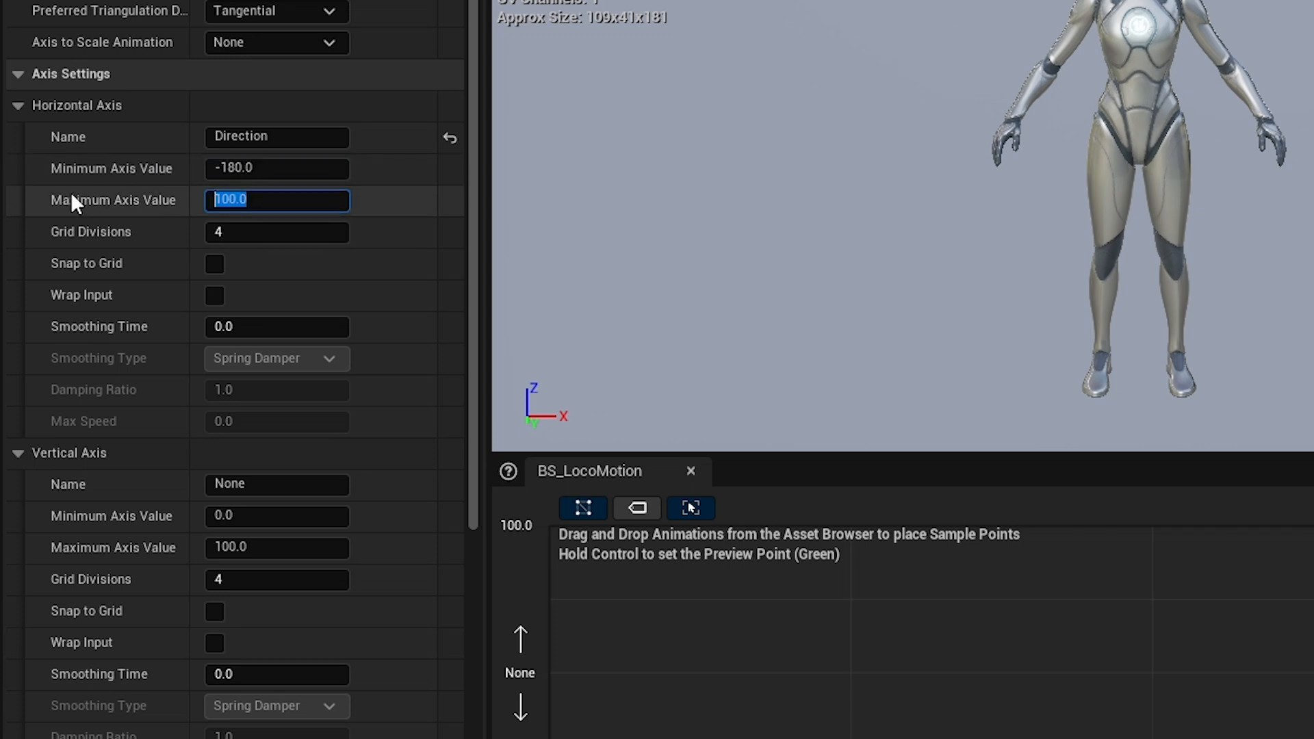
type("180")
key("Return")
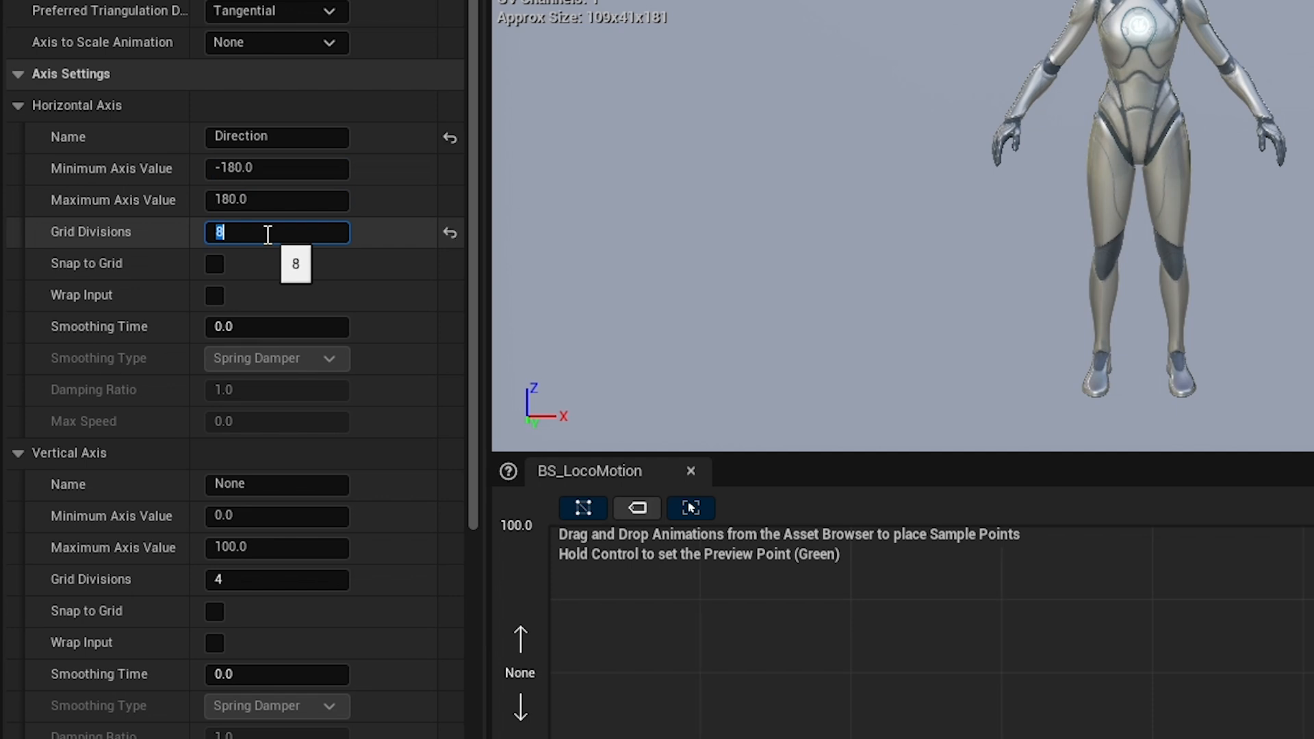
left_click(219, 264)
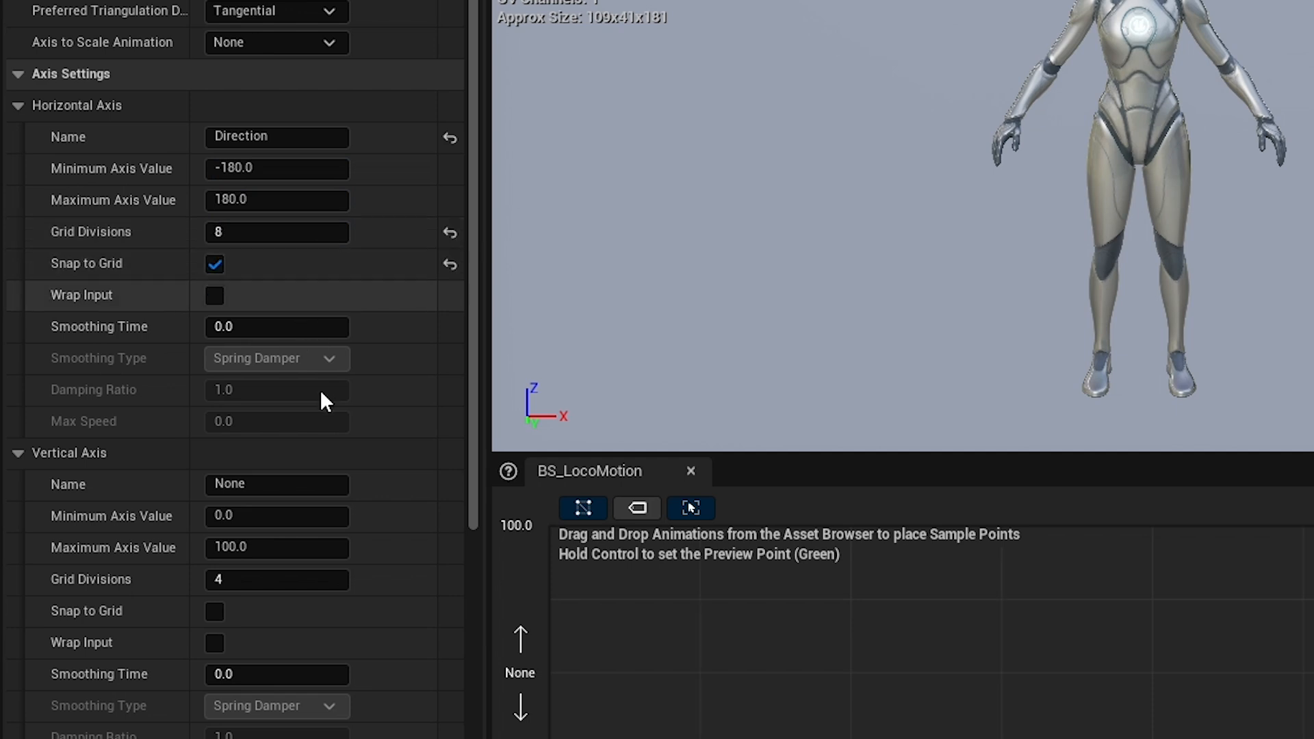
Name the vertical axis Speed, set its maximum value to 300, and save the blend space
scroll(269, 440, "down", 2)
key("ctrl+a")
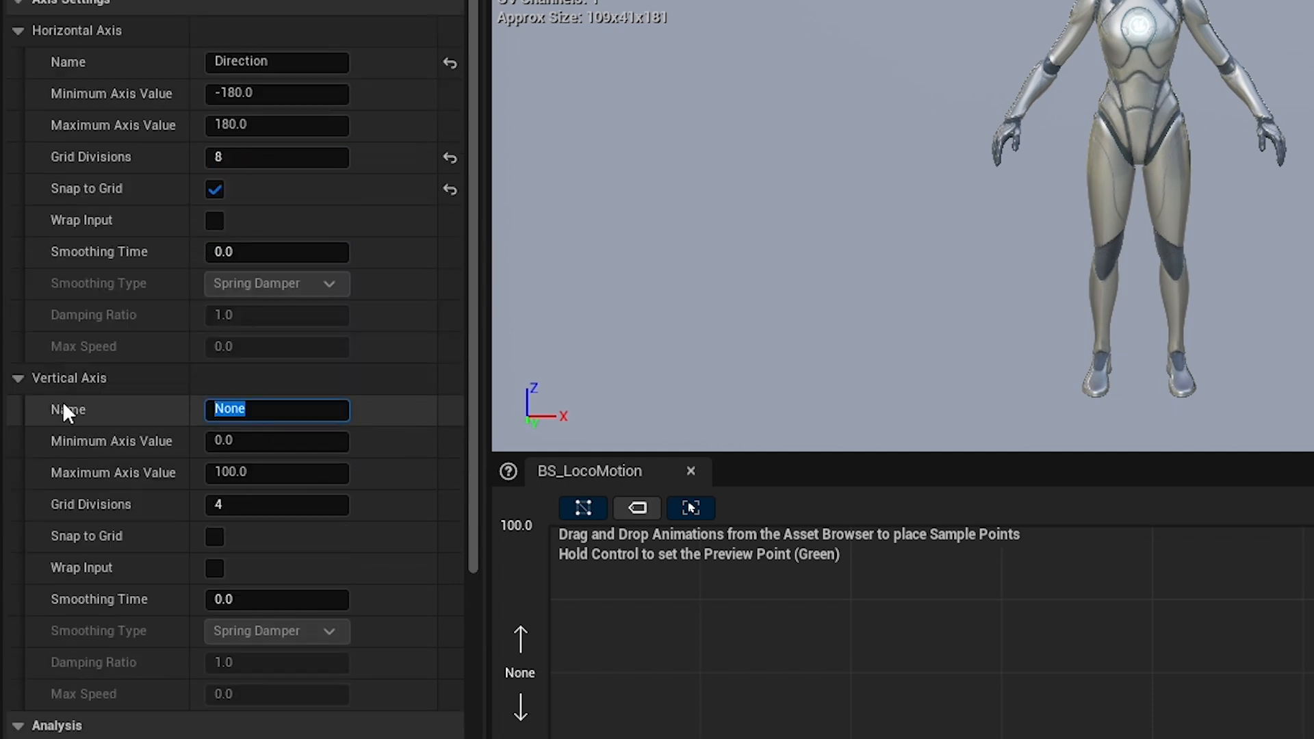
type("Speed")
key("Return")
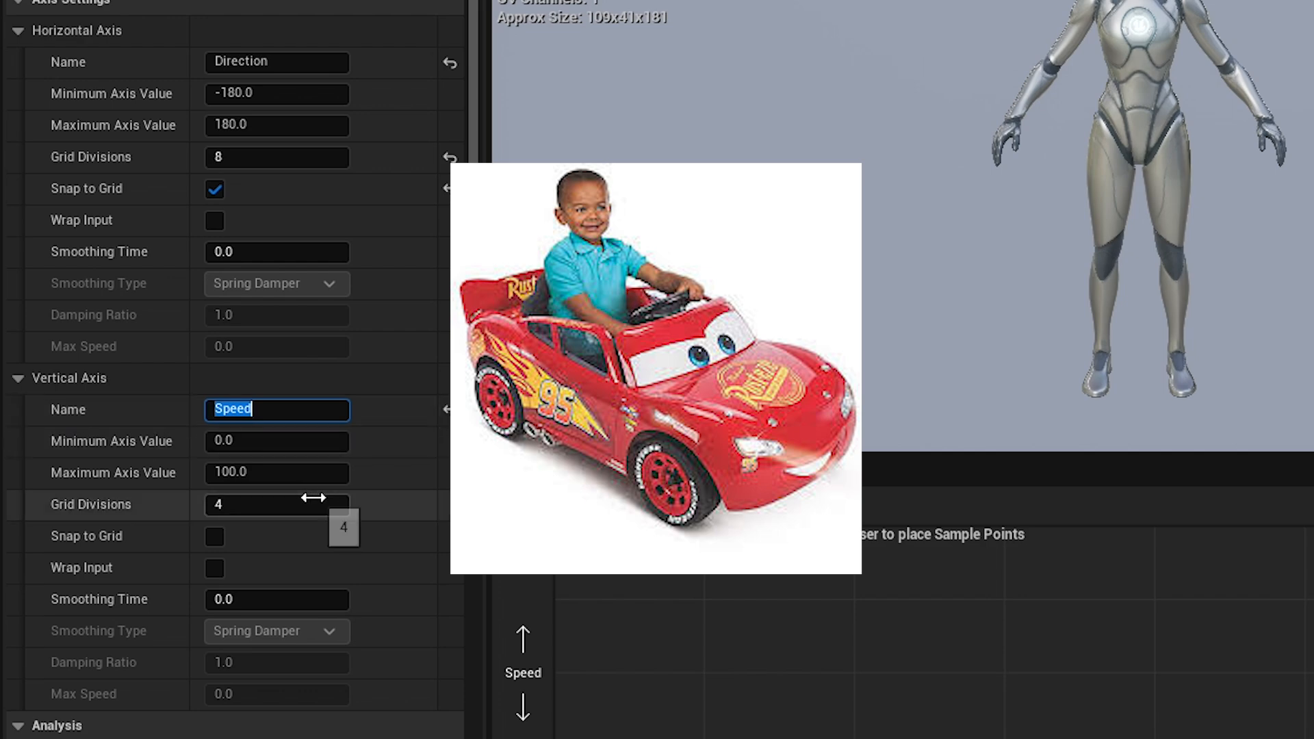
left_click(276, 472)
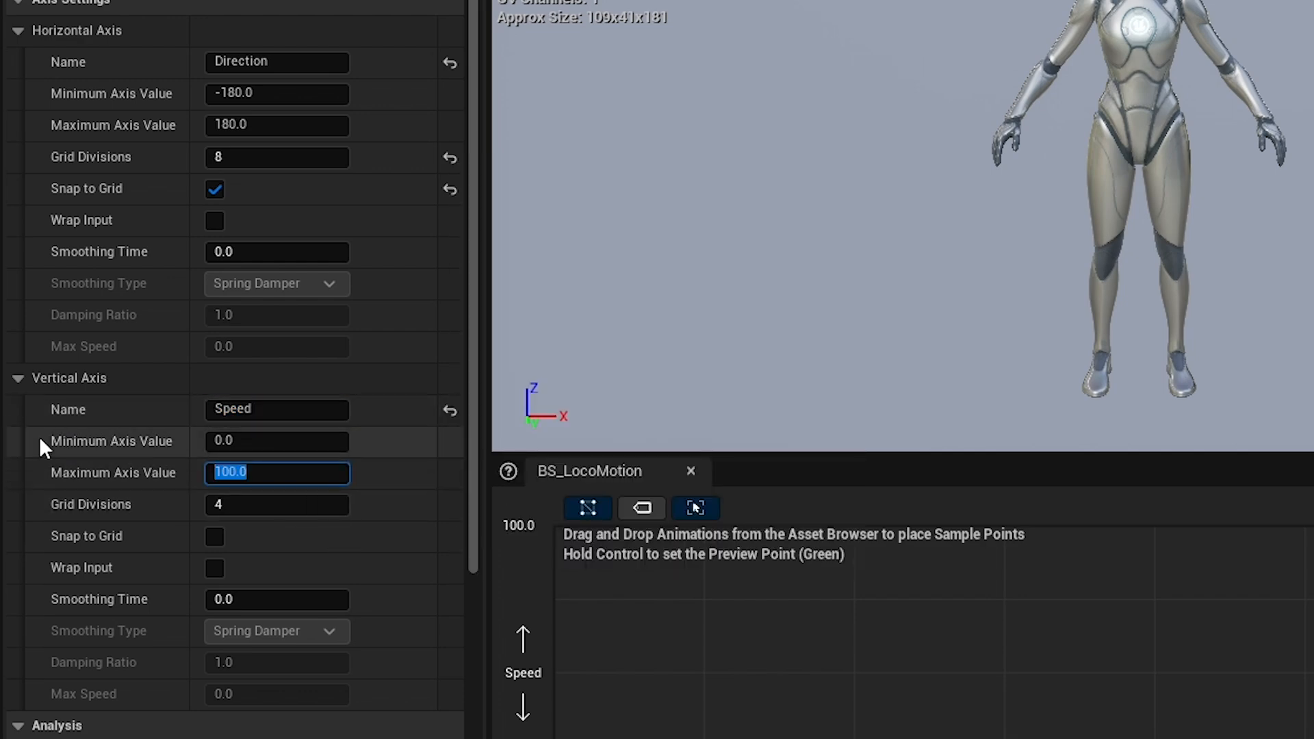
type("300")
key("Return")
left_click(357, 523)
key("ctrl+s")
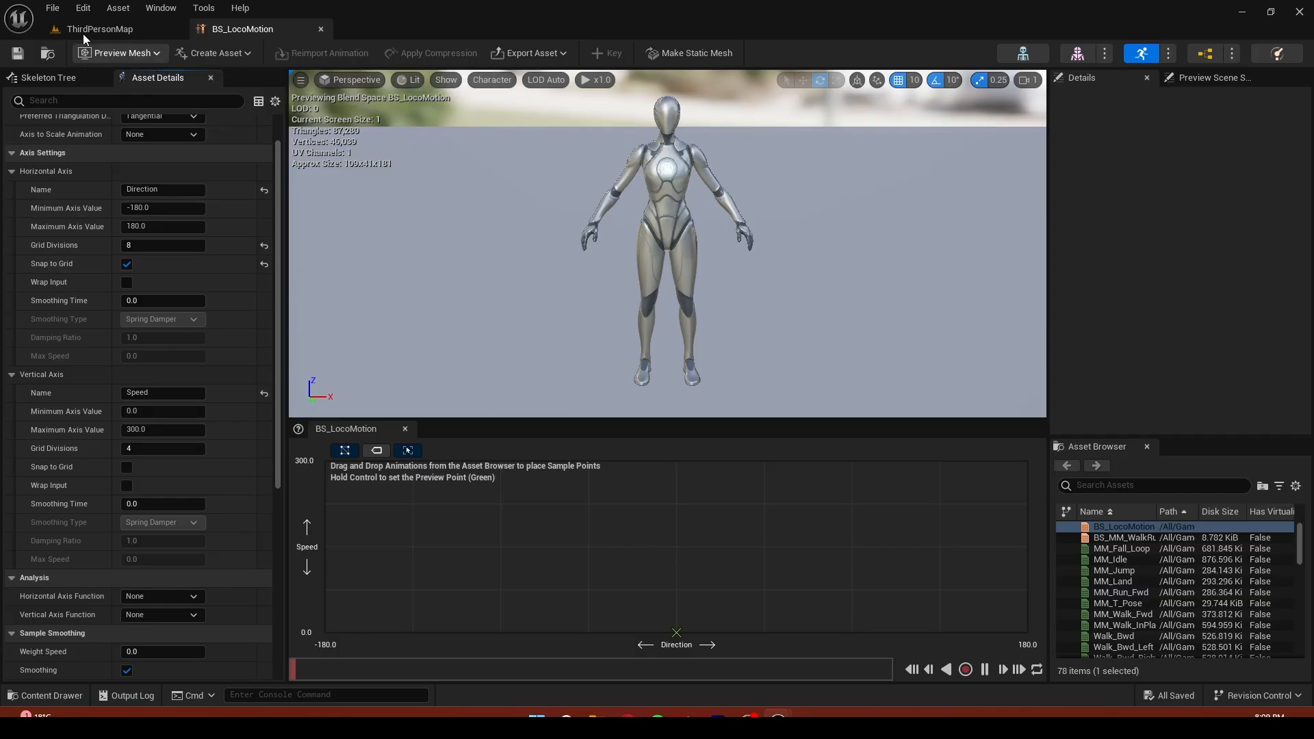
Rename the BS_LocoMotion blend space as BS_LocoMotionWalk and return to its editor
left_click(89, 28)
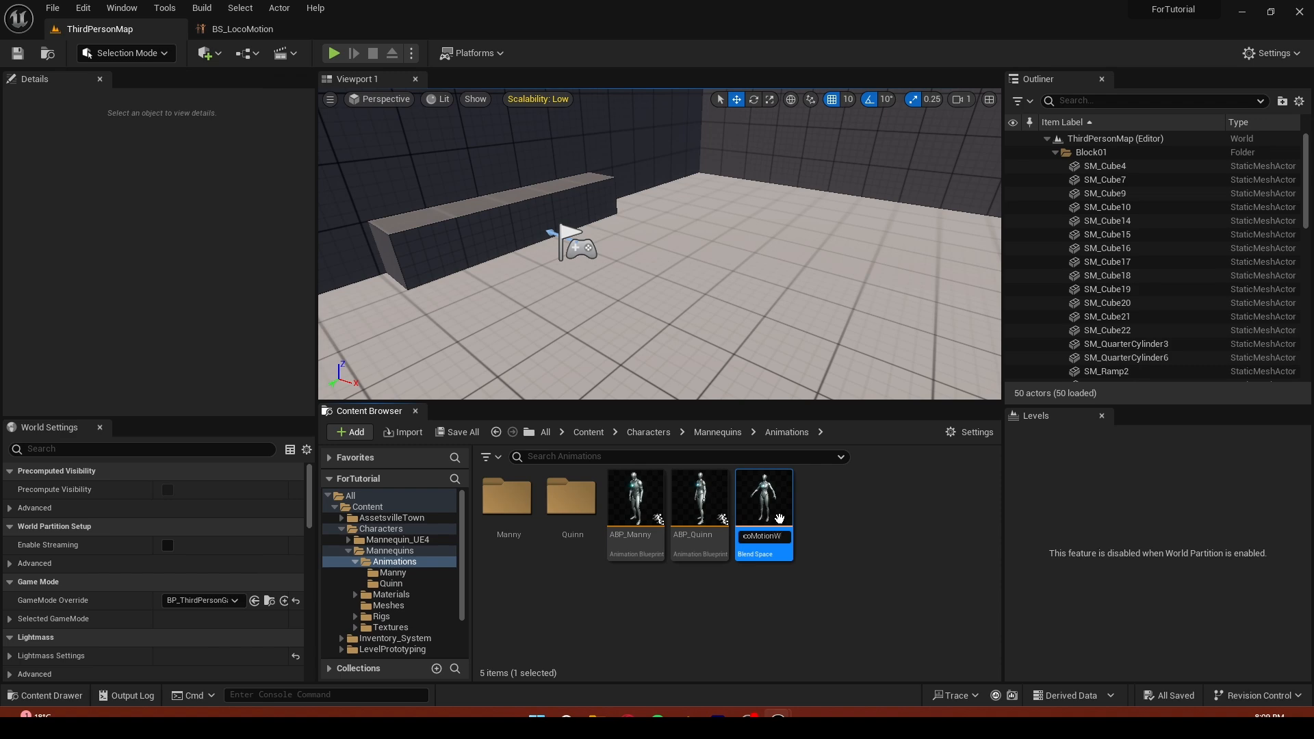
left_click(286, 29)
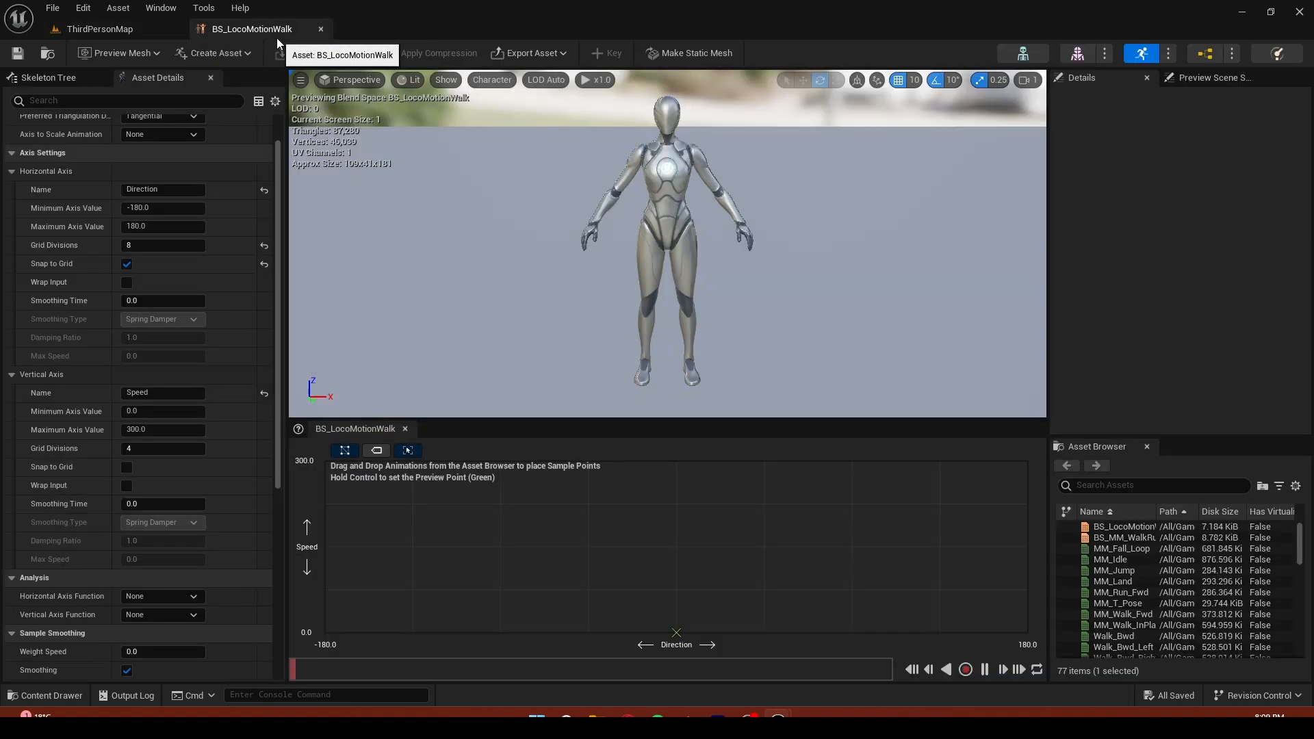
Enable Snap to Grid on the Speed axis, set its grid divisions to 3, and save the blend space
left_click(126, 468)
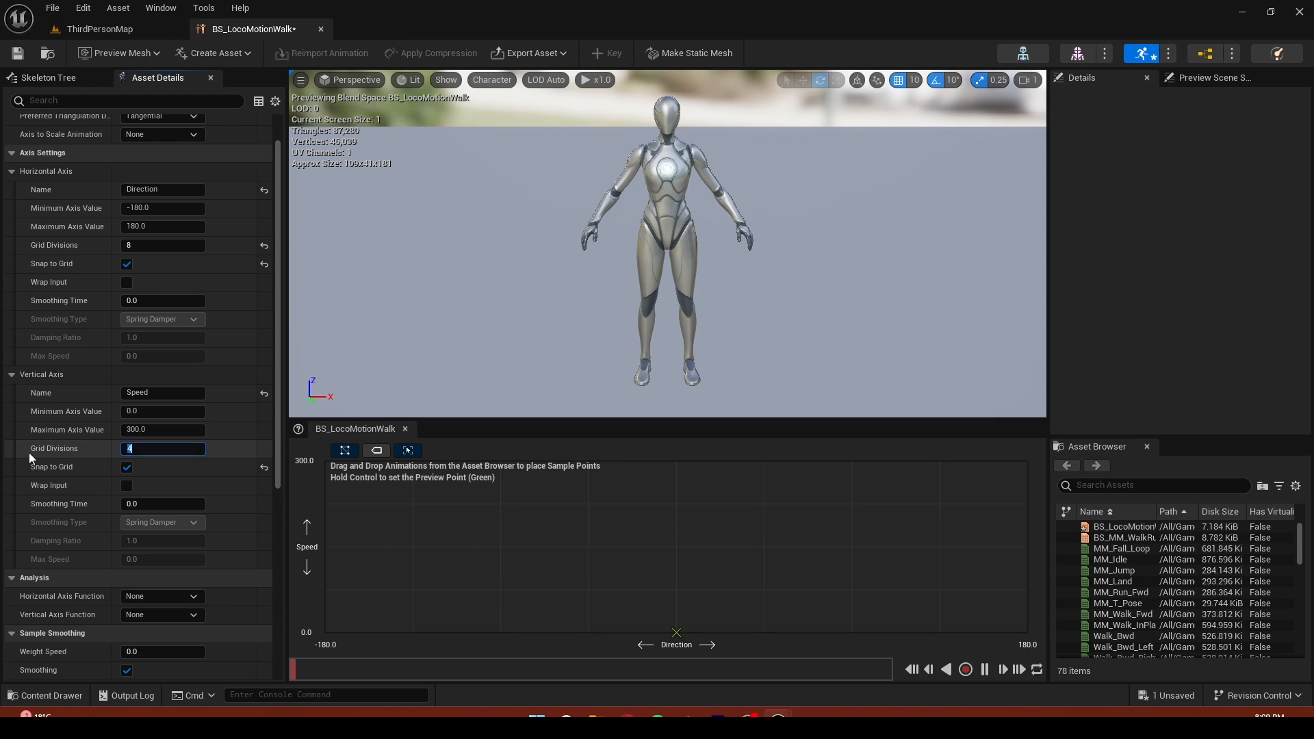
type("3")
key("Return")
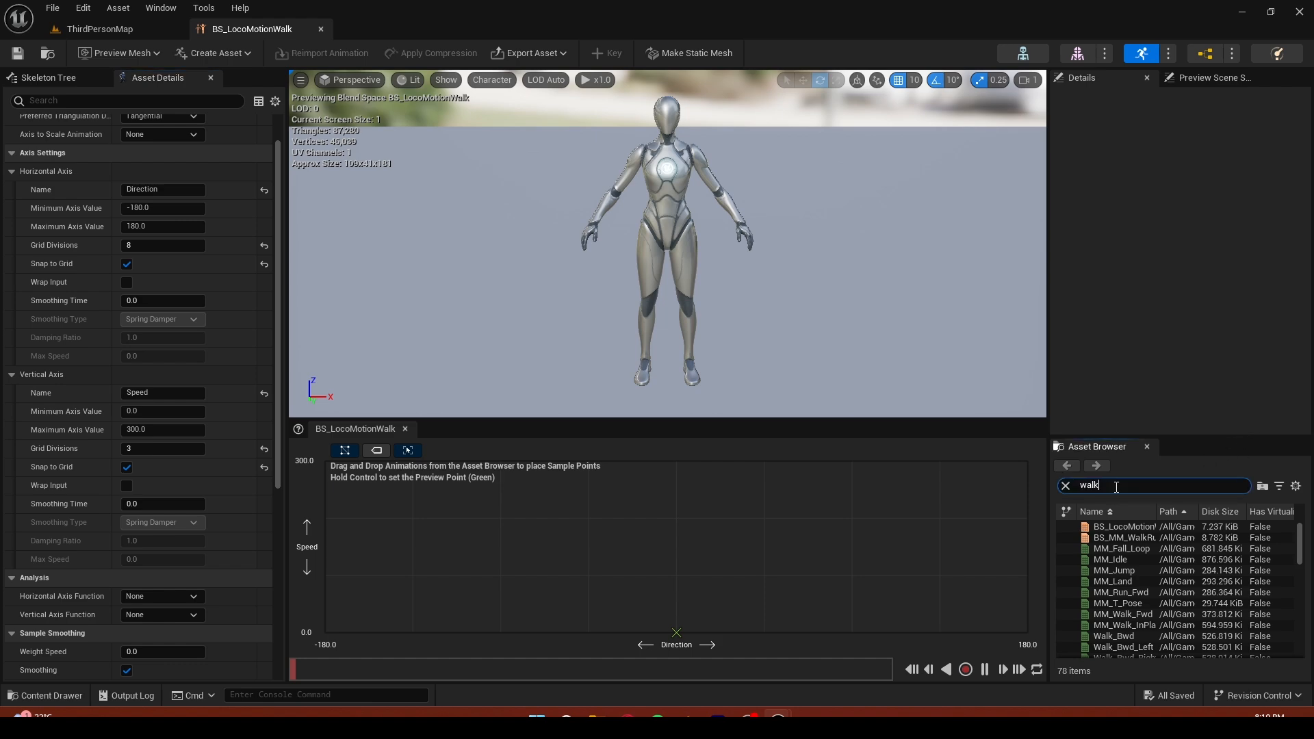
Filter the animations by walk and place Walk_Fwd at Direction 0 and Walk_Bwd at Directions 180 and -180, all at Speed 300
scroll(1193, 574, "down", 2)
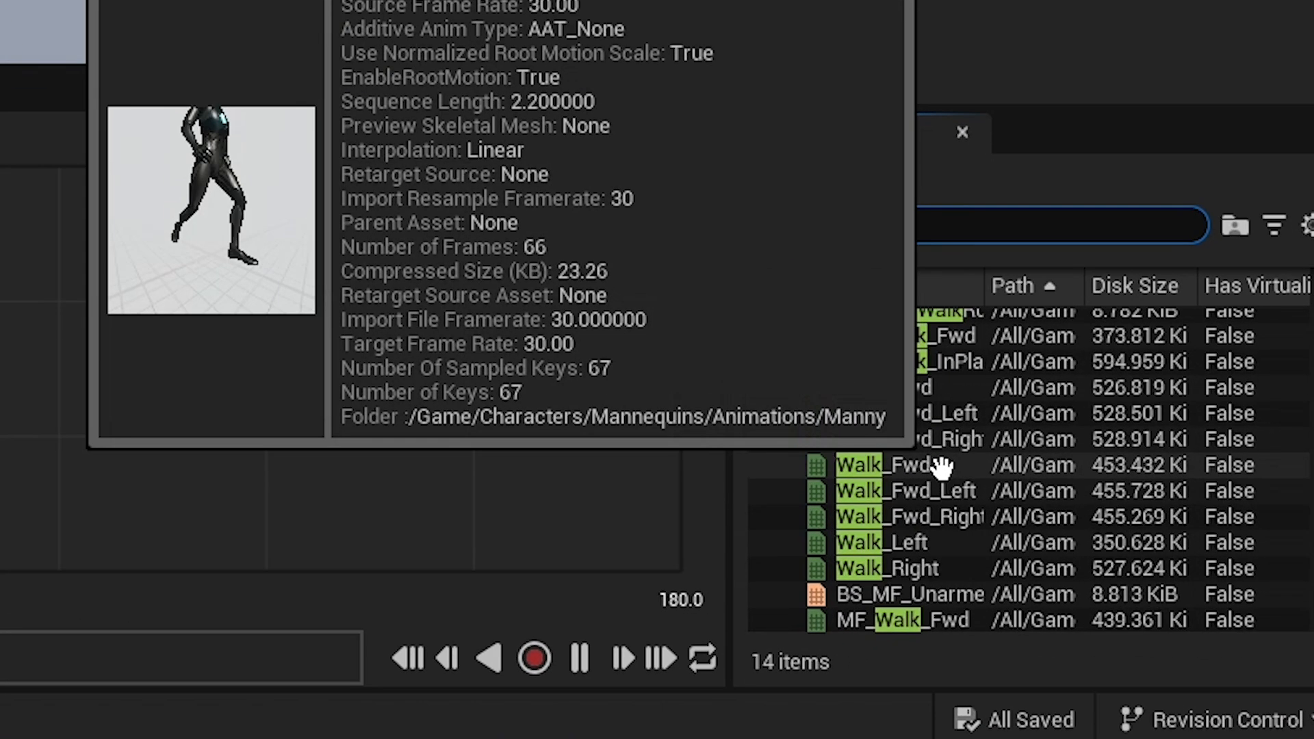
left_click_drag(941, 467, 0, 152)
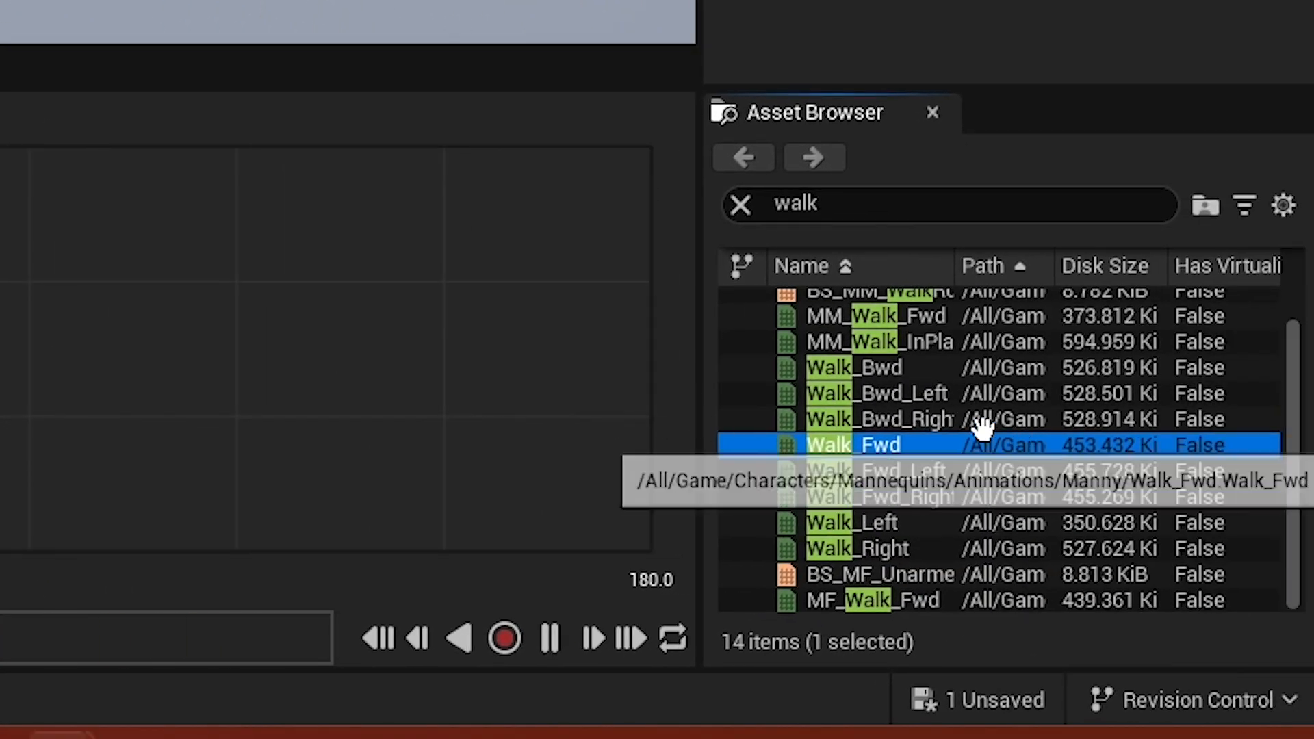
left_click(953, 419)
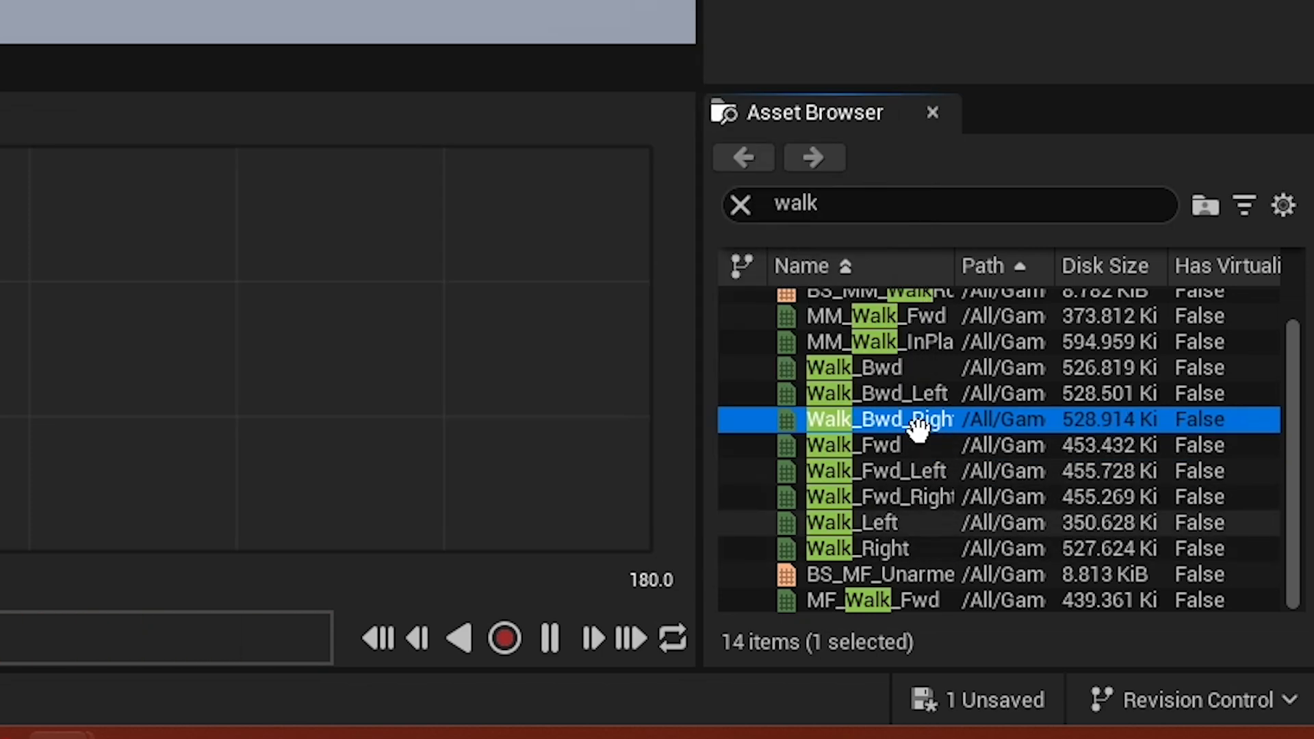
left_click_drag(895, 367, 670, 140)
left_click_drag(936, 213, 935, 214)
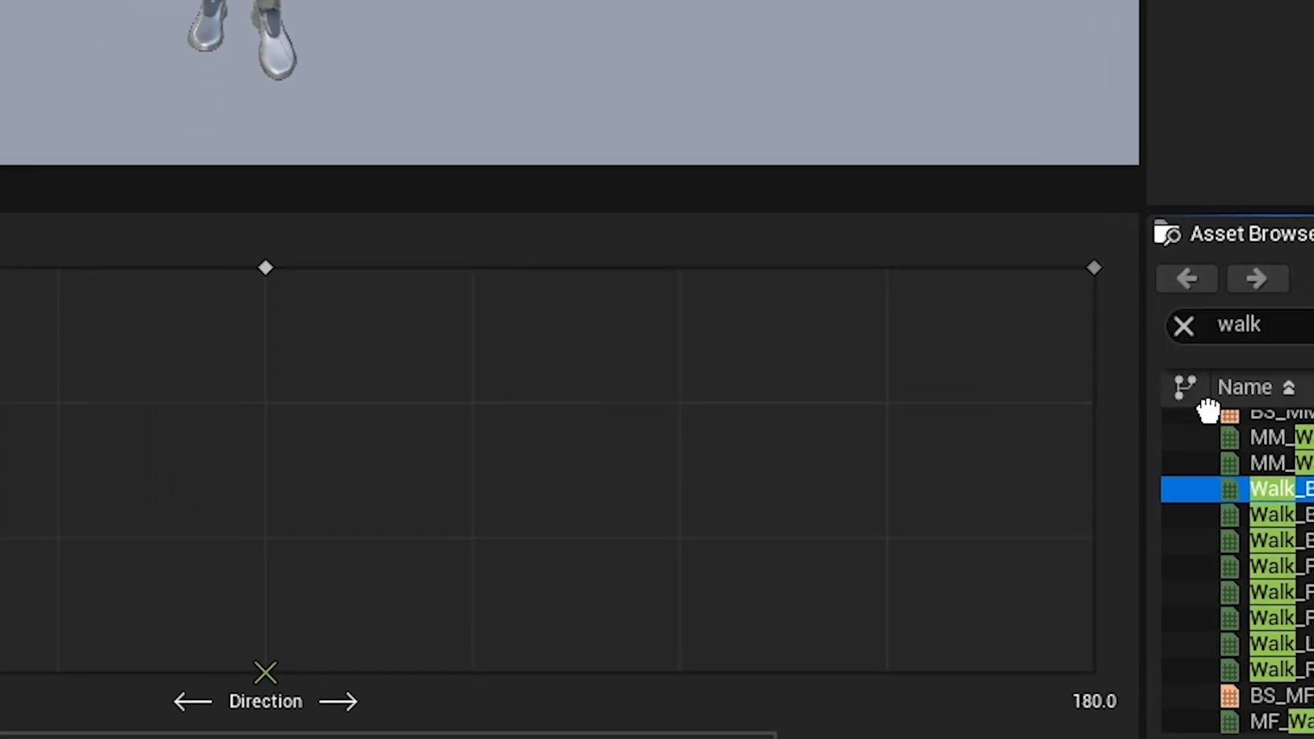
left_click_drag(1088, 441, 389, 289)
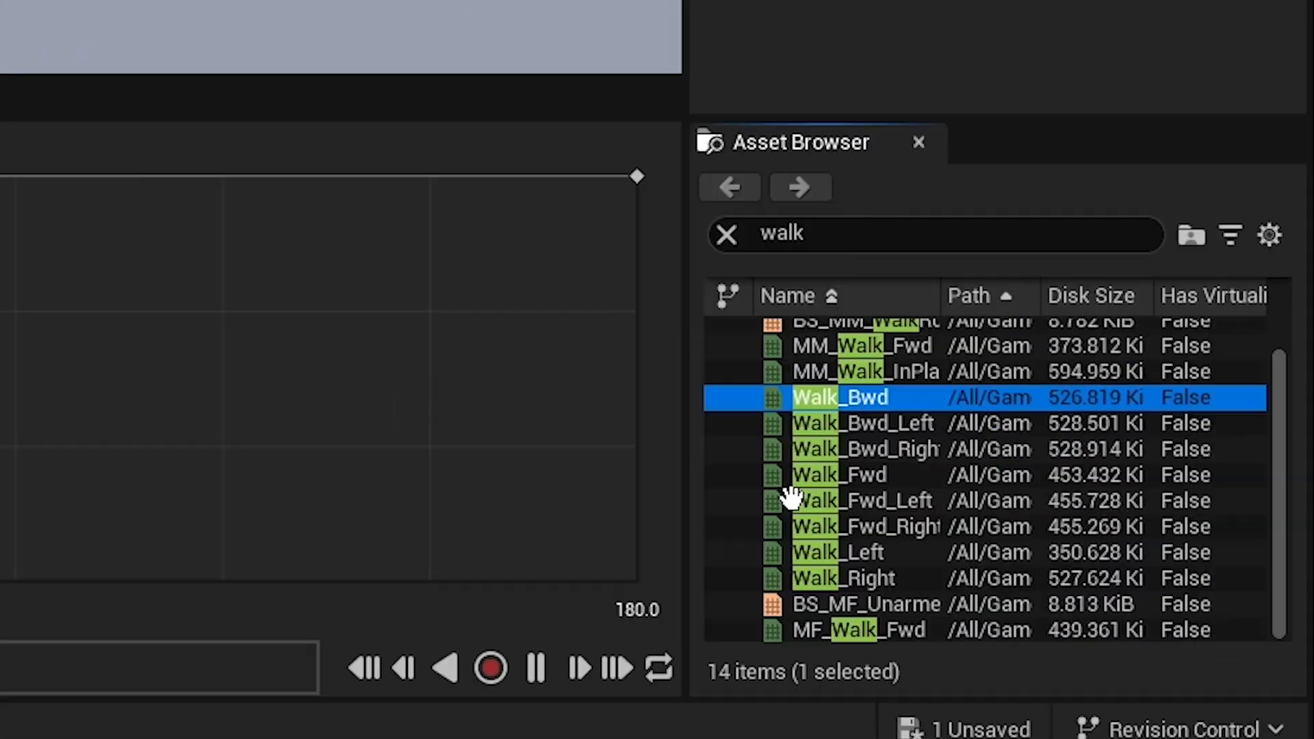
Place Walk_Bwd_Left at Direction -135 and Walk_Bwd_Right at Direction 135, both at Speed 300, previewing the blend
left_click(917, 424)
left_click_drag(911, 430, 392, 224)
right_click_drag(719, 184, 856, 185)
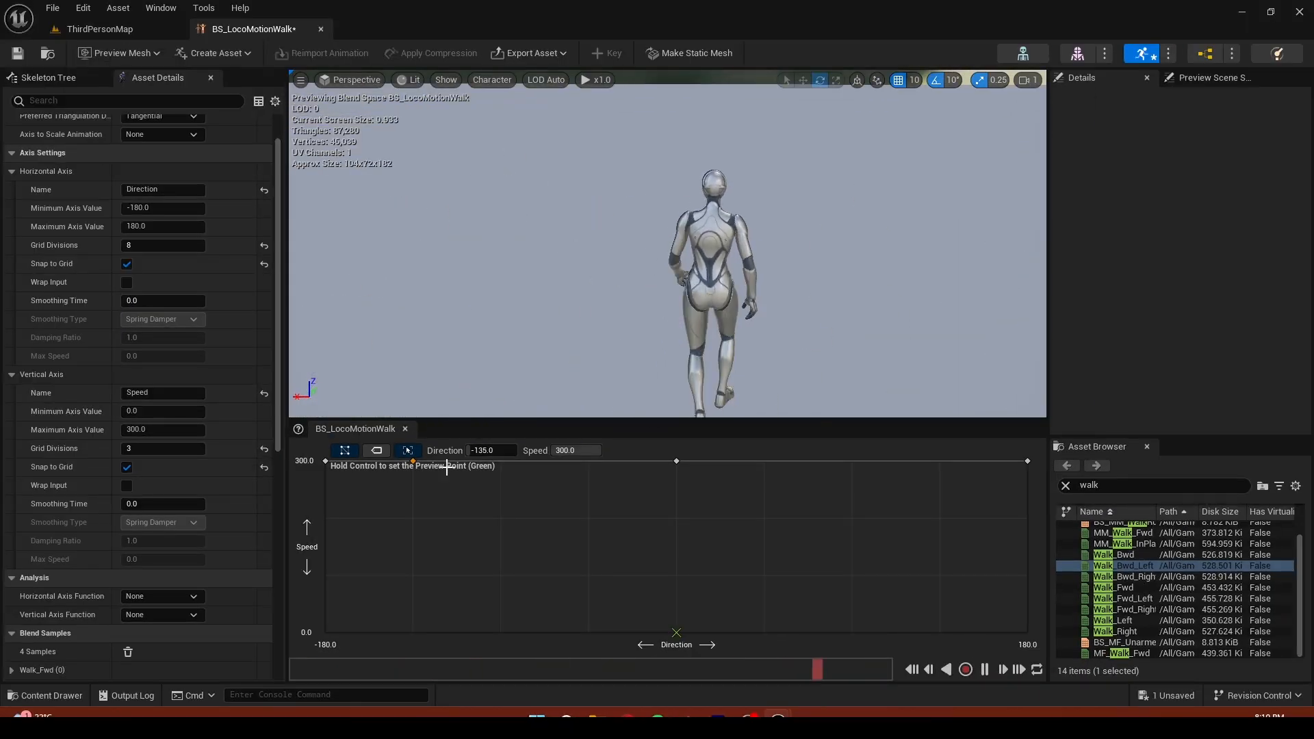
key("ctrl")
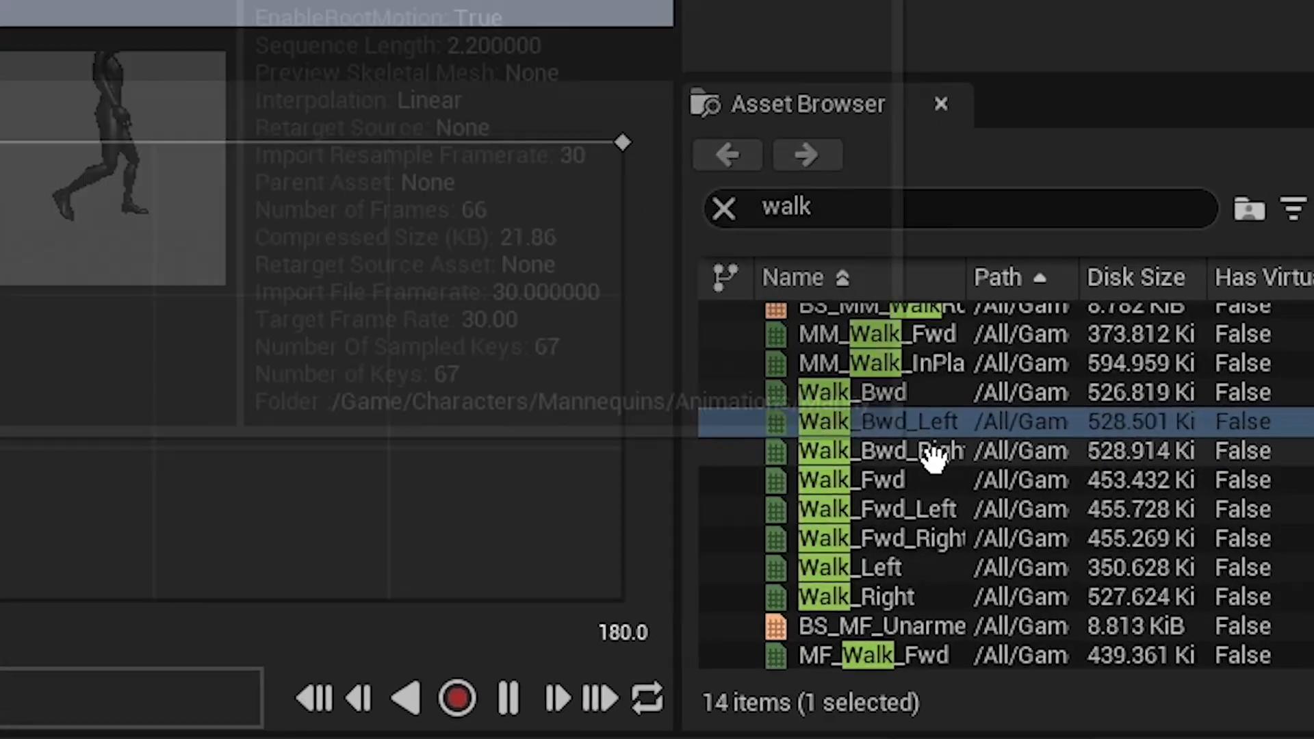
left_click_drag(935, 456, 392, 144)
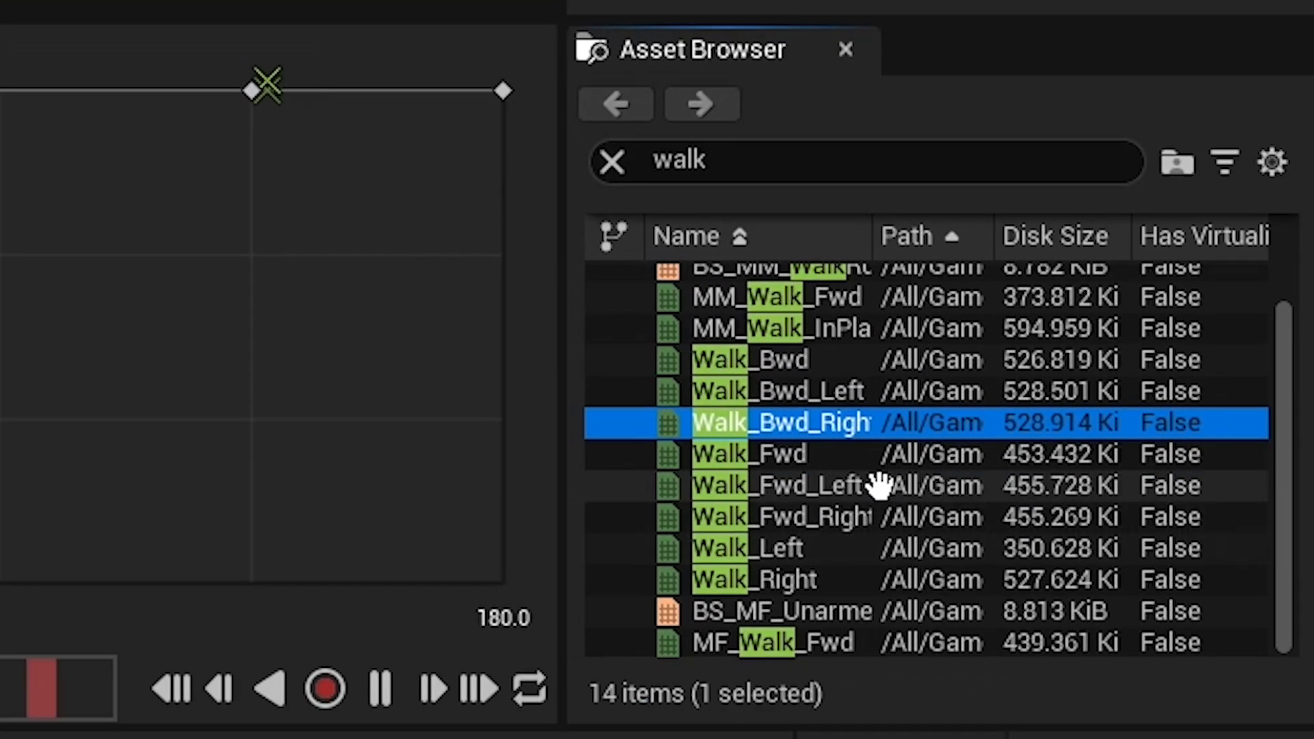
Place Walk_Fwd_Left at -45, Walk_Fwd_Right at 45, Walk_Left at -90 and Walk_Right at 90, all at Speed 300, and save
left_click_drag(865, 490, 882, 274)
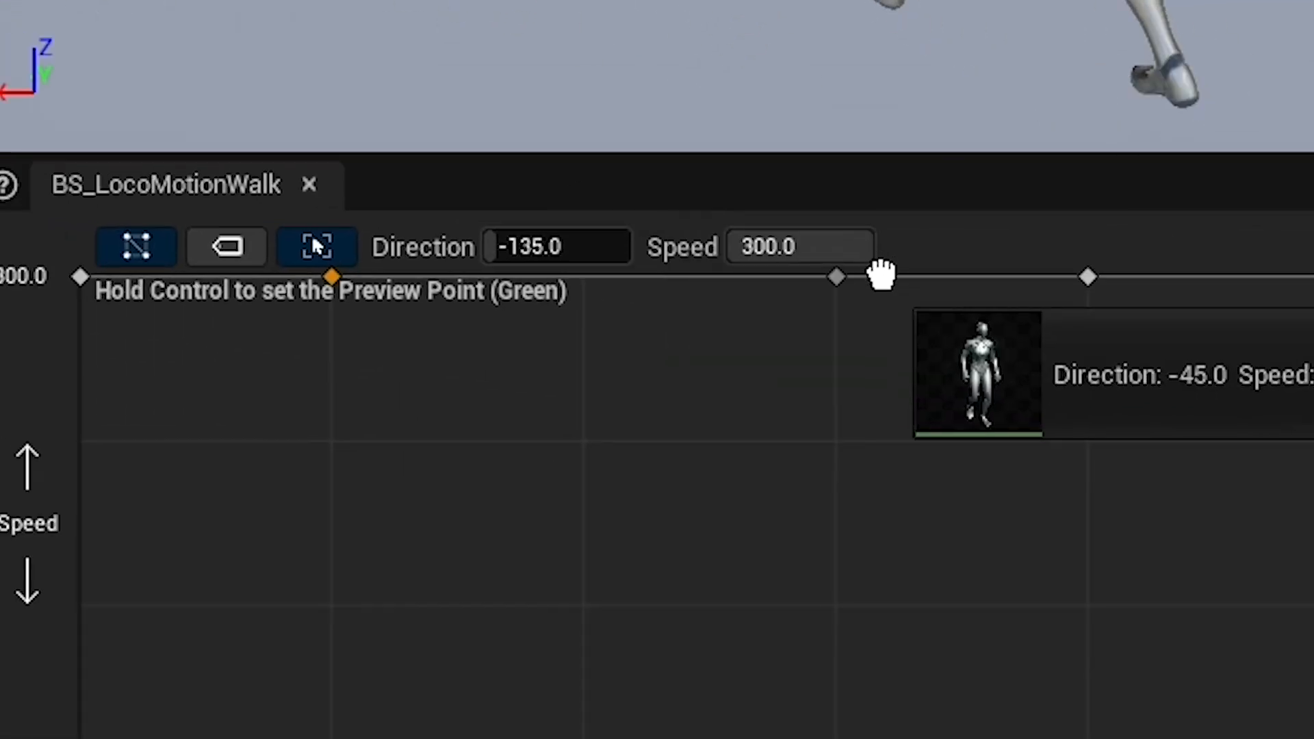
left_click_drag(714, 494, 787, 382)
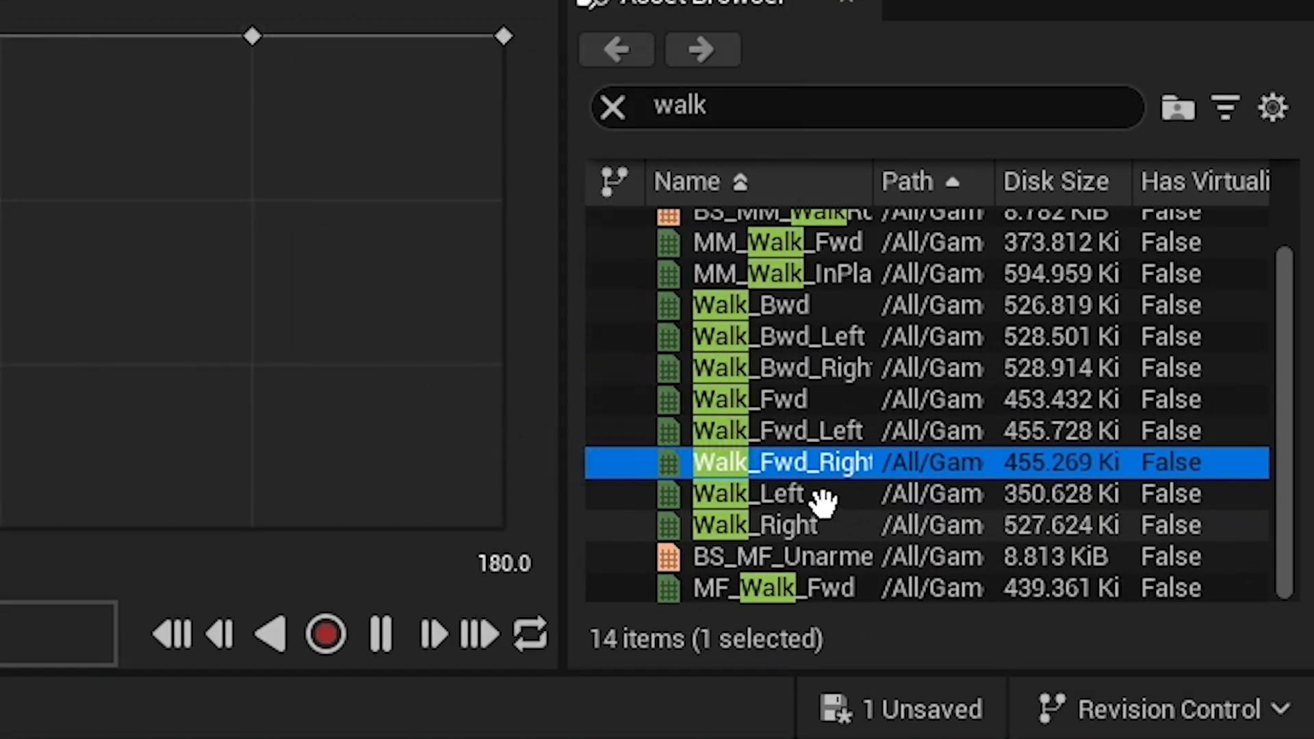
left_click_drag(1133, 622, 989, 500)
left_click_drag(935, 331, 713, 258)
left_click_drag(881, 565, 55, 137)
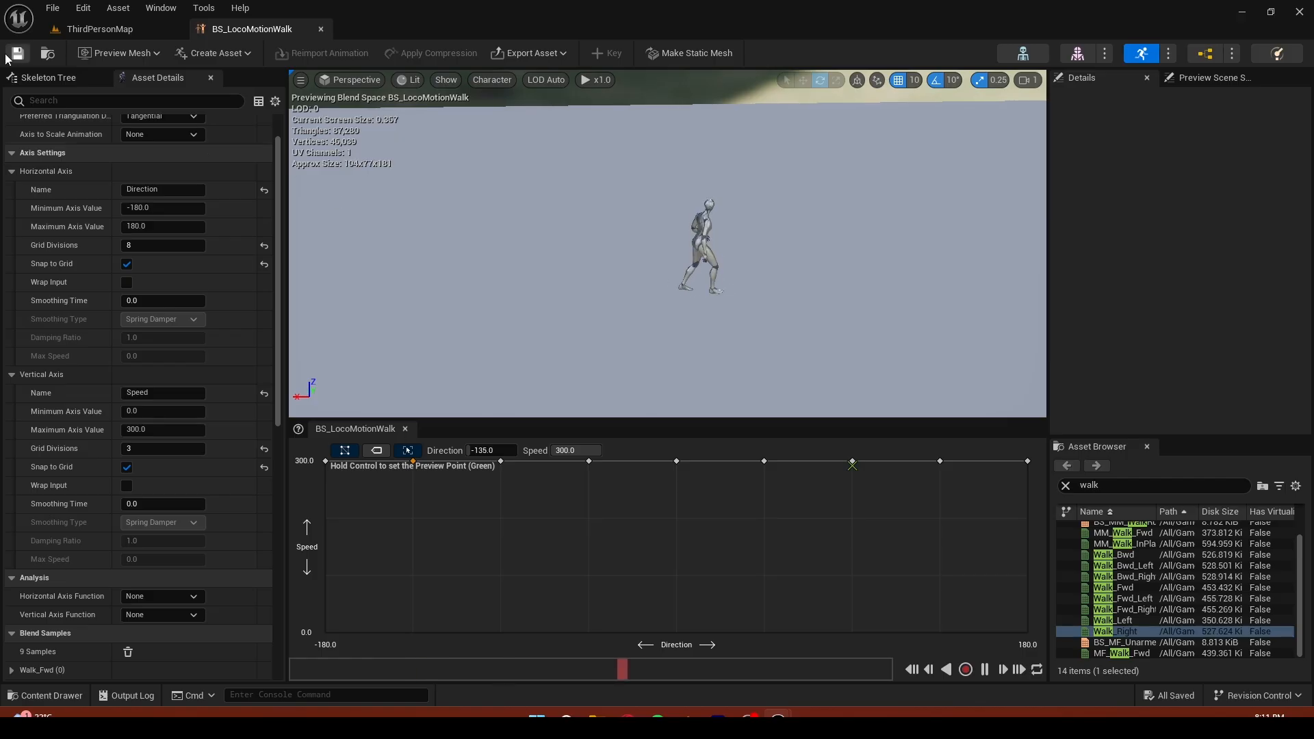
Duplicate the BS_LocoMotionWalk blend space in the Animations folder, name the copy BS_LocoMotionSprint, and save it
left_click(132, 27)
key("ctrl+d")
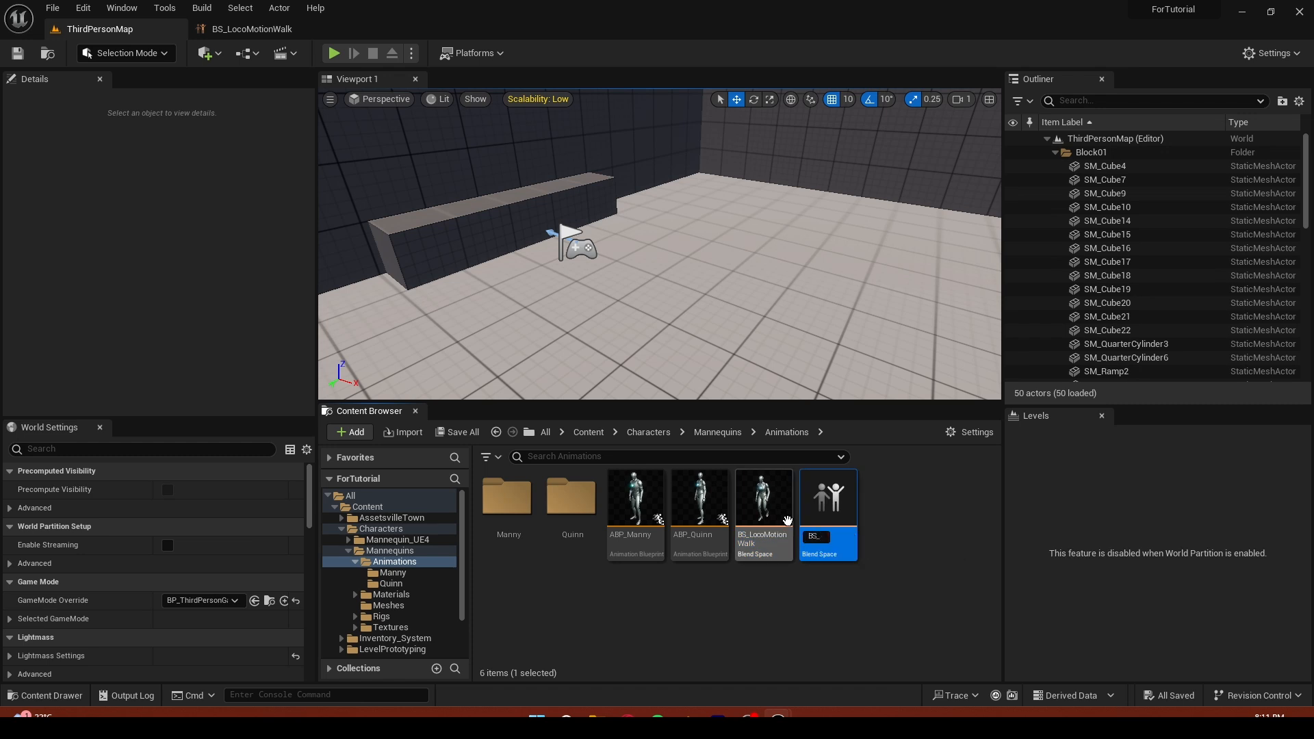
type("BS_Sprint")
key("Return")
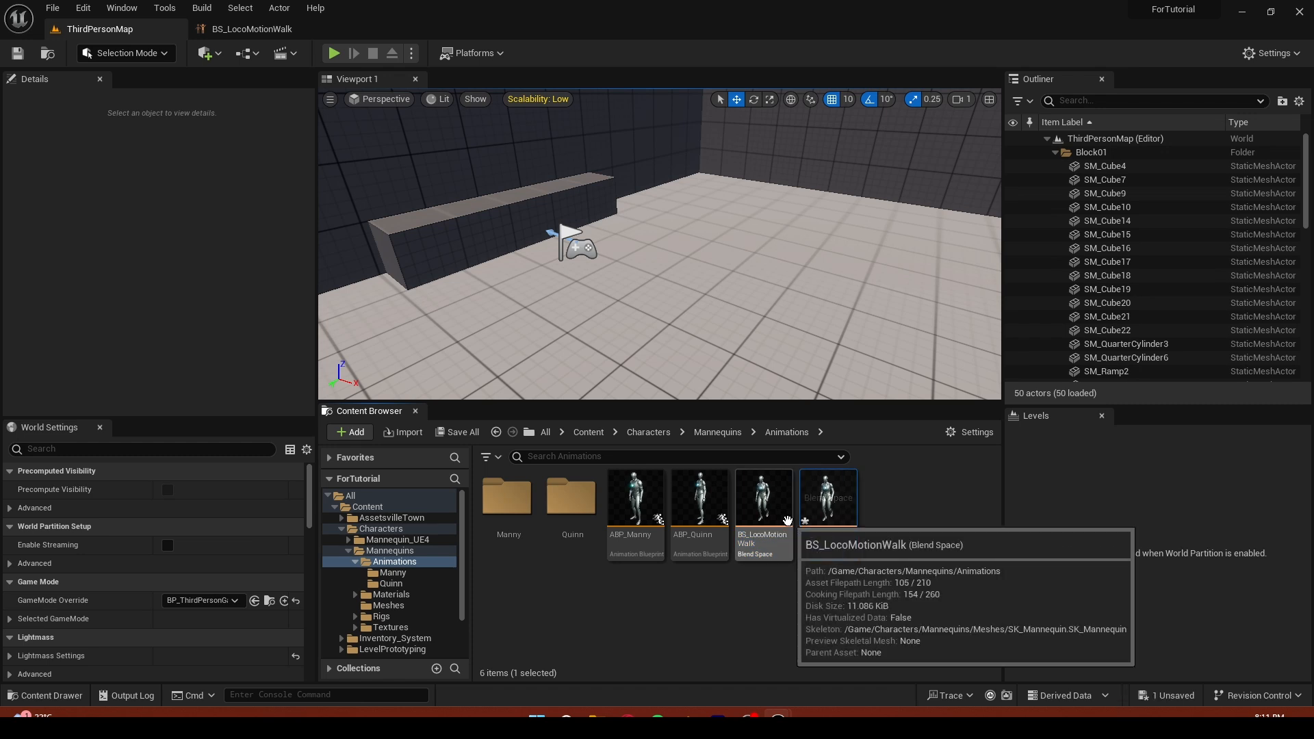
key("F2")
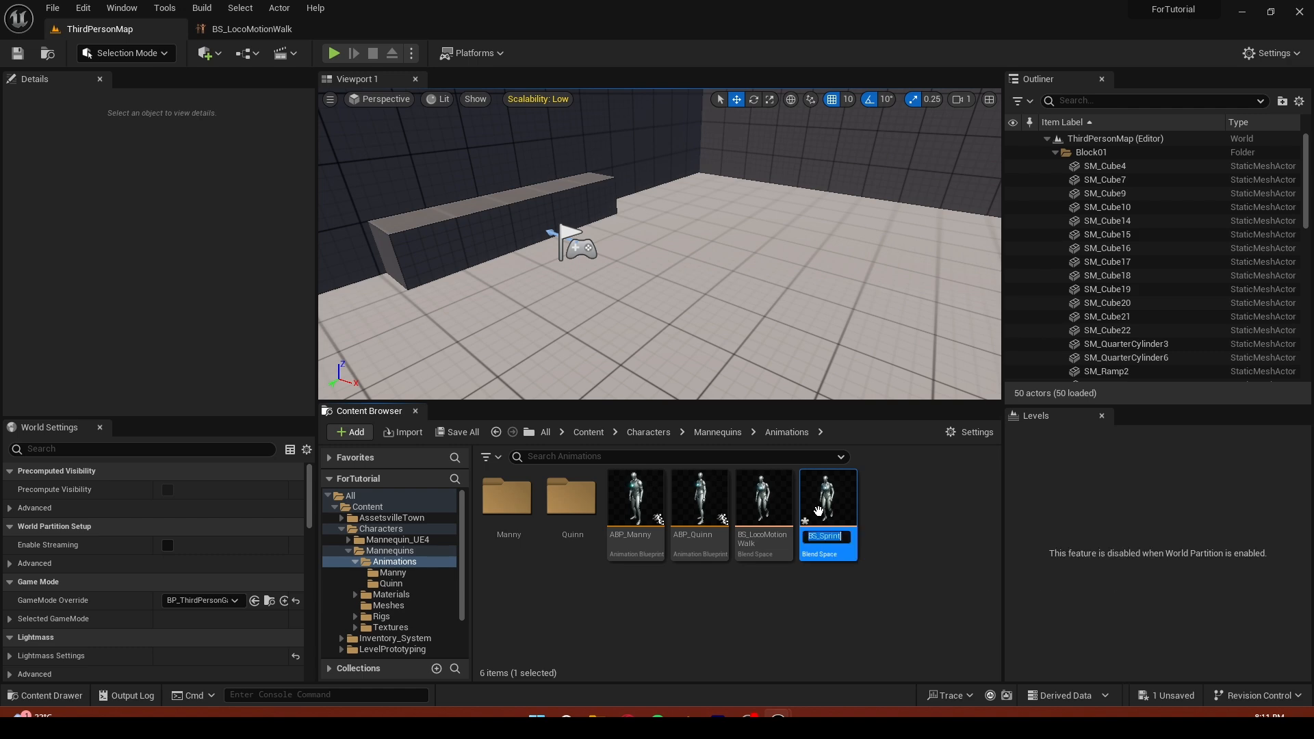
type("LocoMotion")
key("Return")
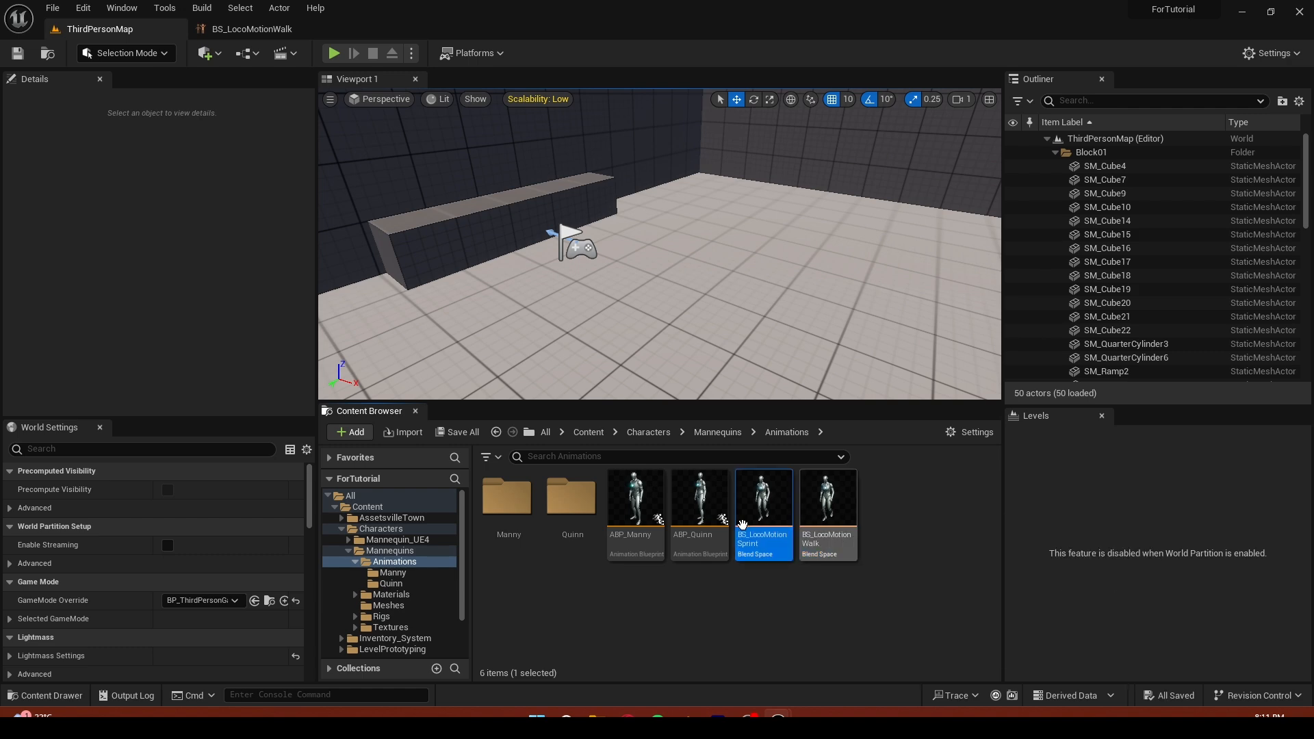
Open BS_LocoMotionSprint and delete the Walk_Fwd sample at Direction 0, Speed 300
double_click(763, 507)
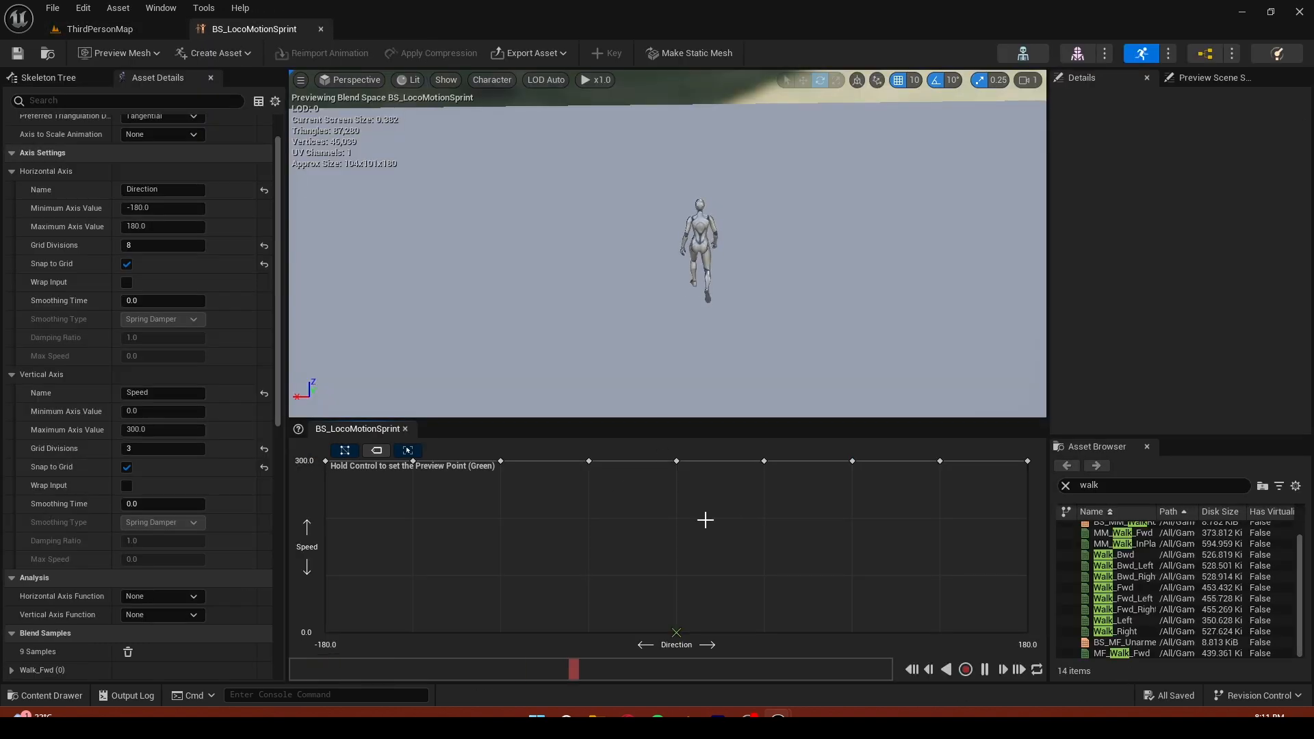
left_click(1026, 460)
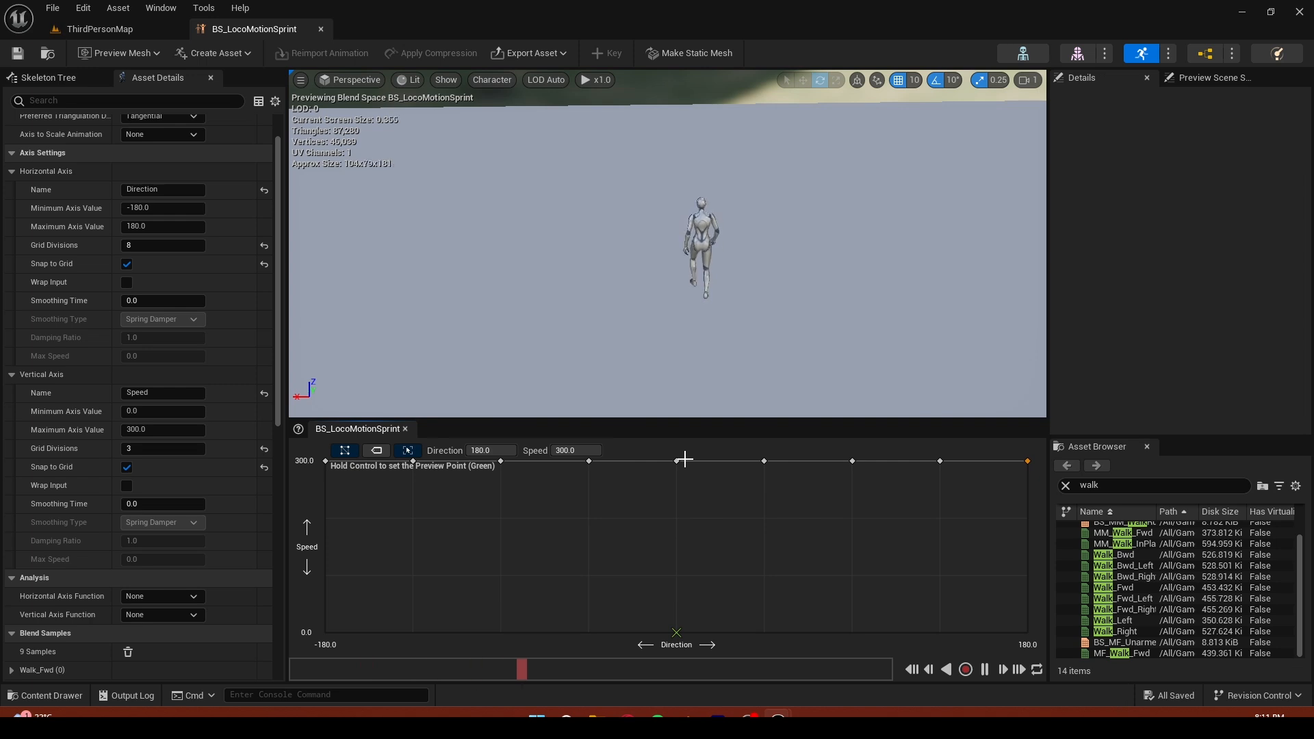
left_click(680, 460)
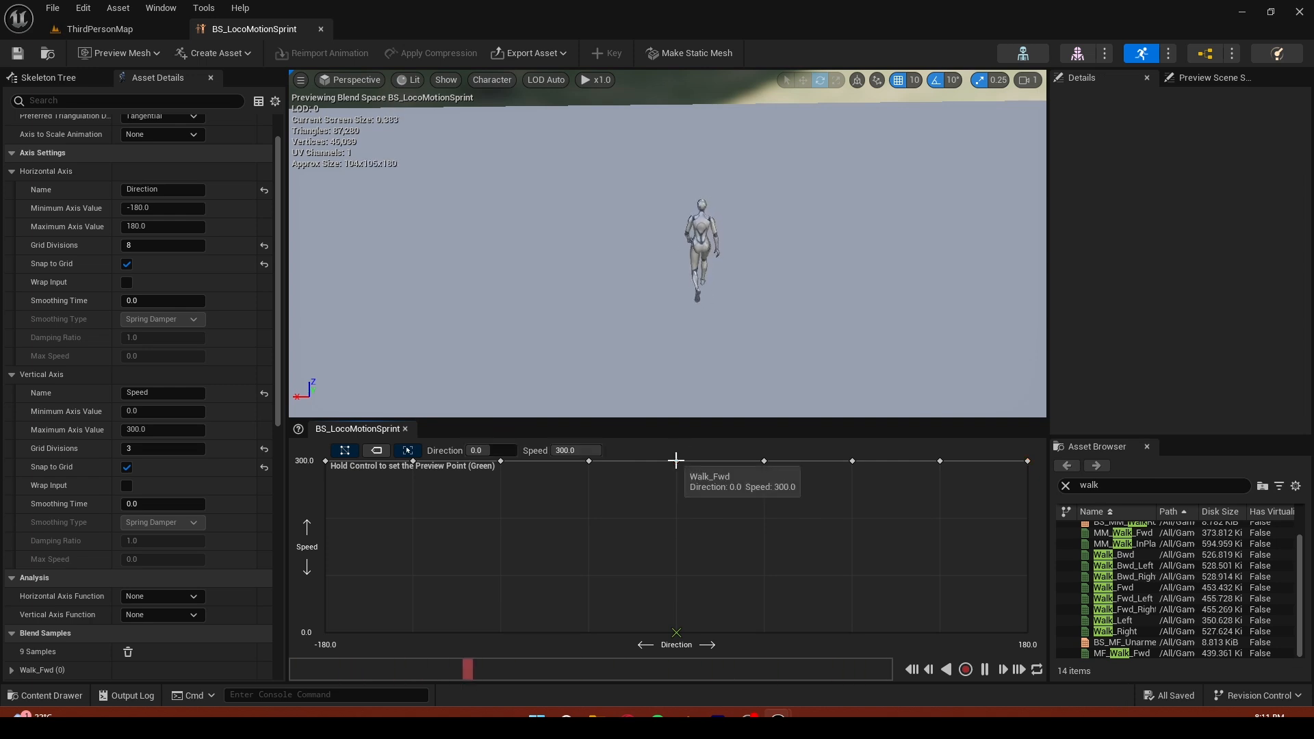
key("Delete")
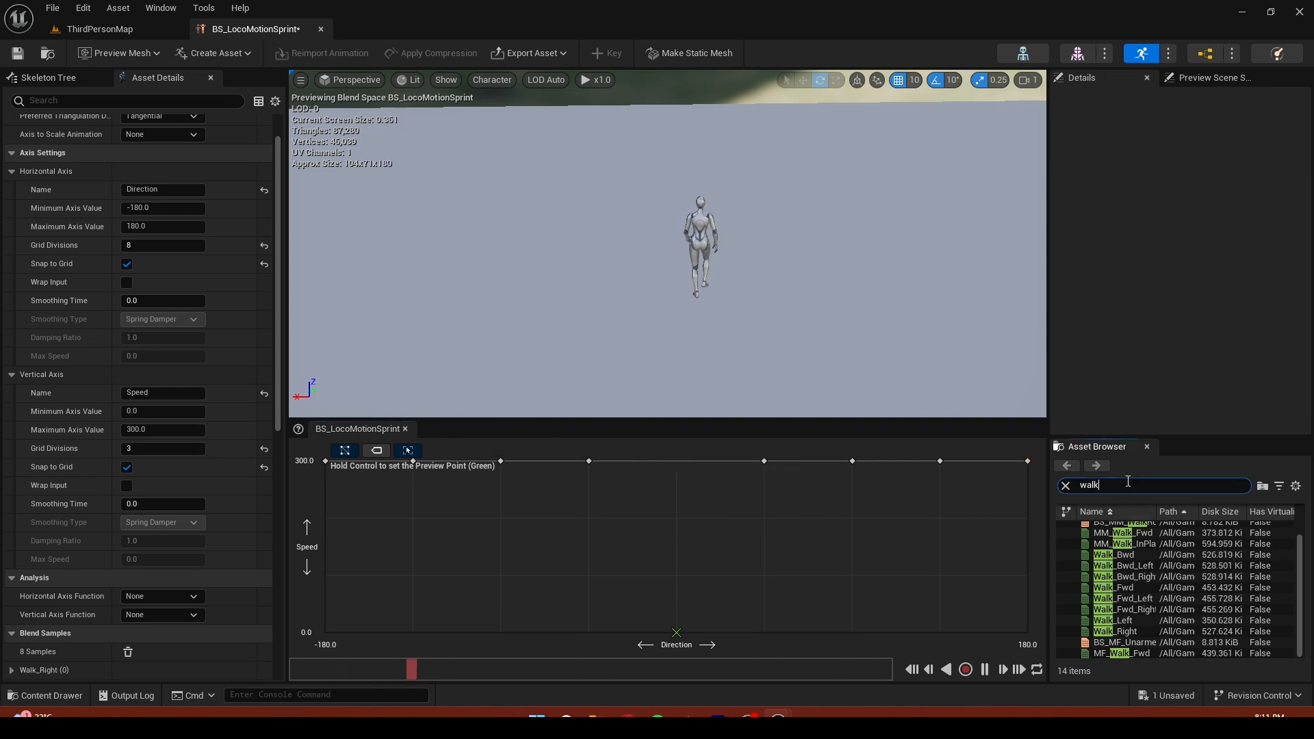
Find the MM_Run_Fwd animation, place it at Direction 0, Speed 300, and save the sprint blend space
type("spr")
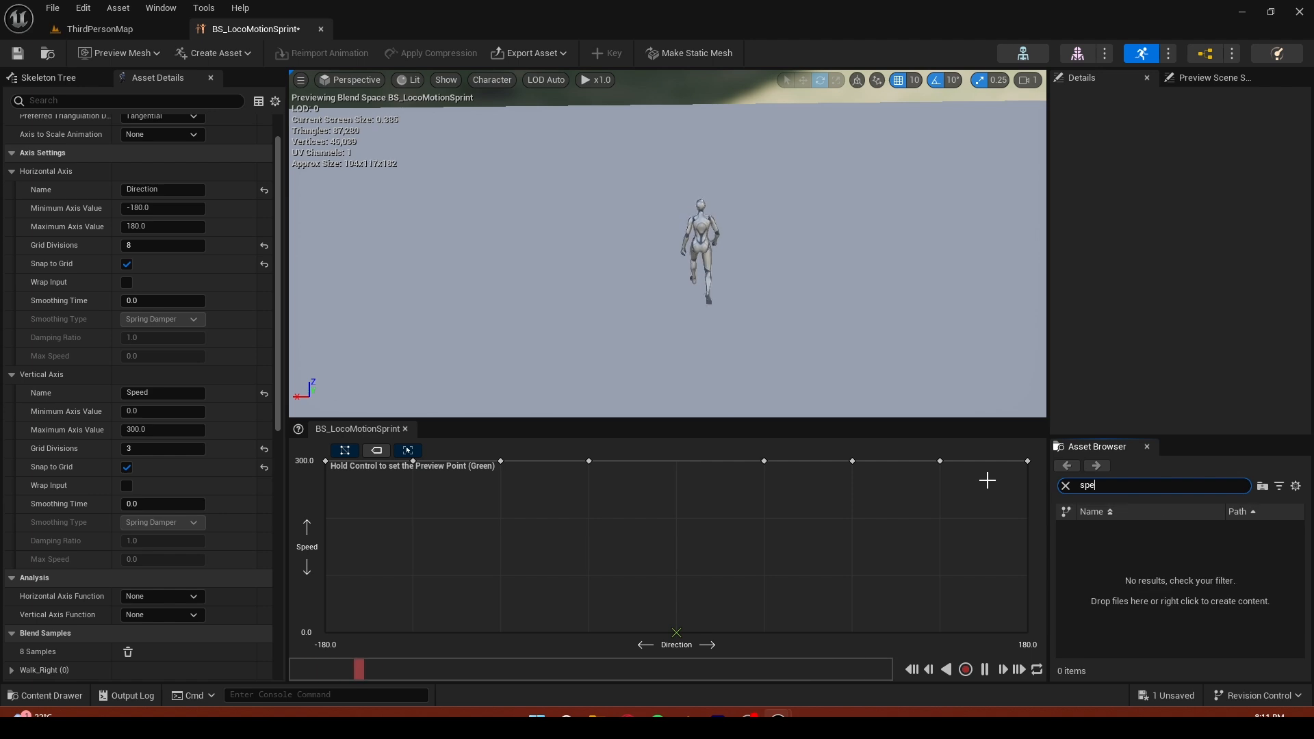
key("BackSpace")
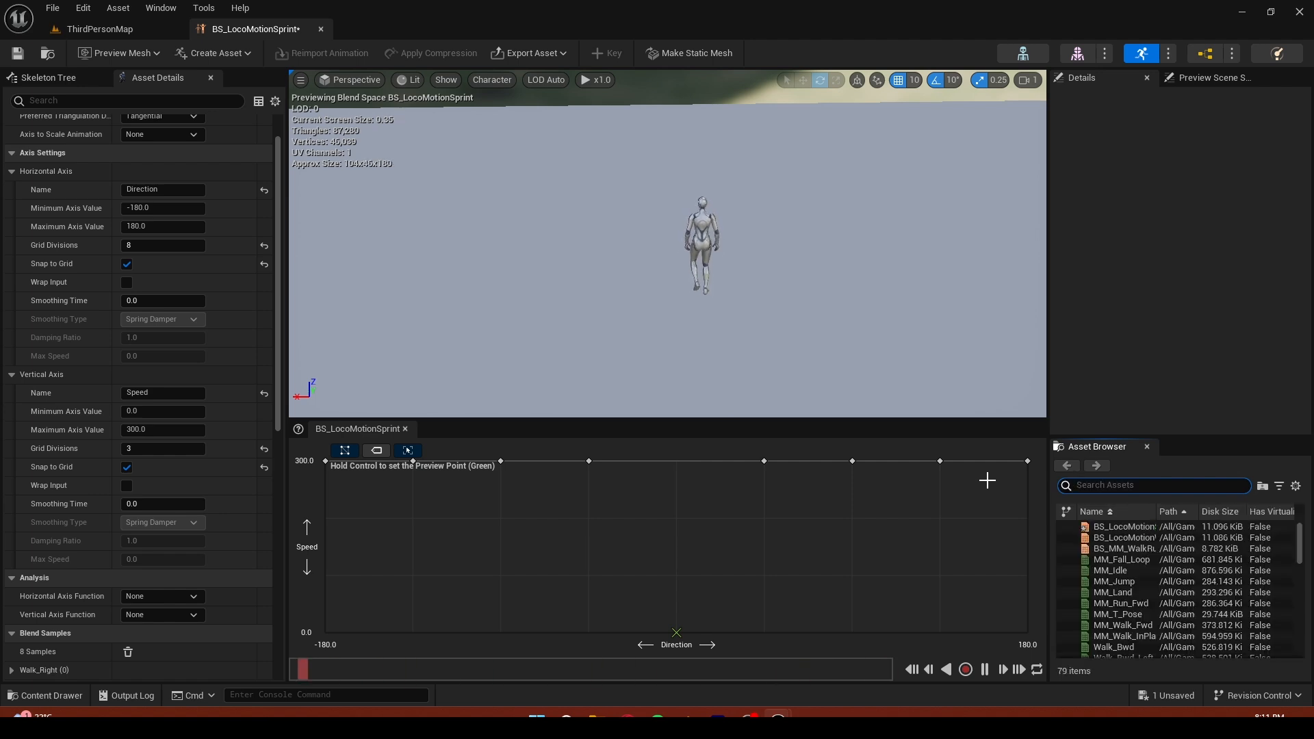
scroll(1148, 567, "down", 2)
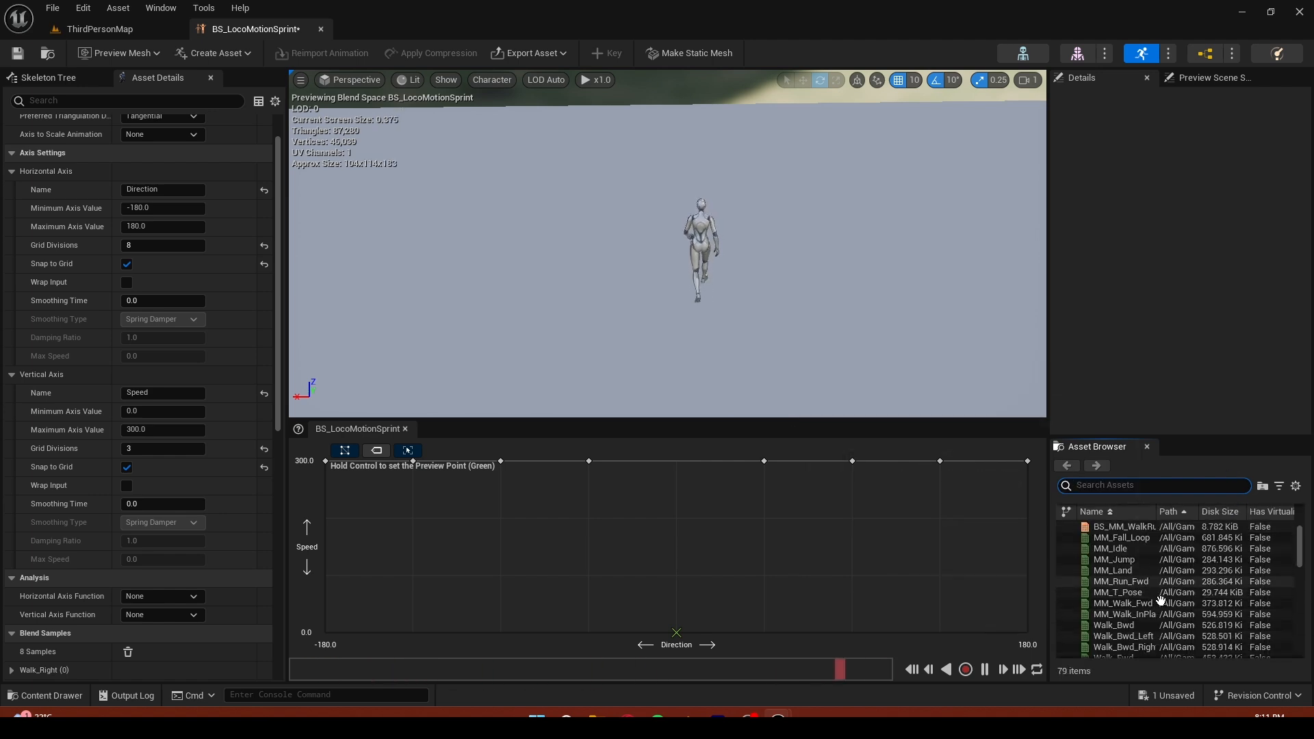
left_click_drag(1148, 567, 676, 469)
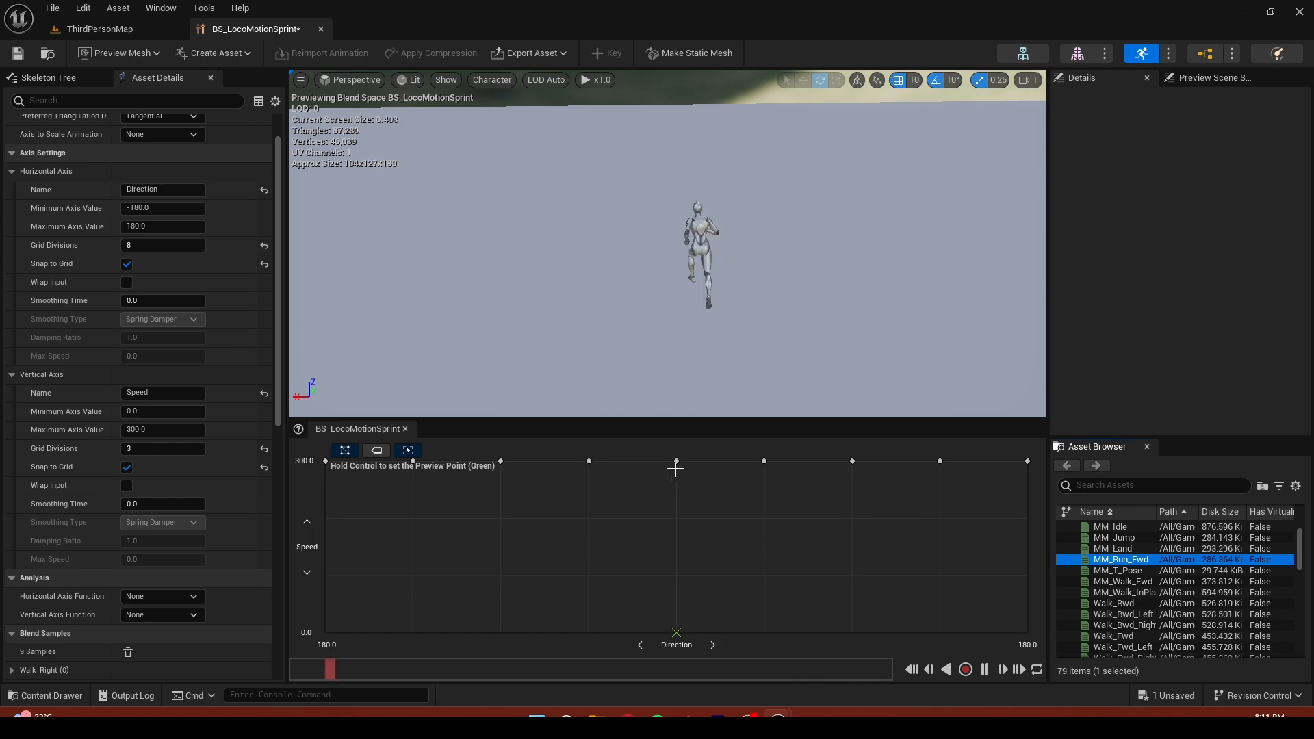
left_click(17, 53)
Open the ABP_Manny animation blueprint and add a fourth output pin to the Sequence node in its Event Graph
left_click(96, 30)
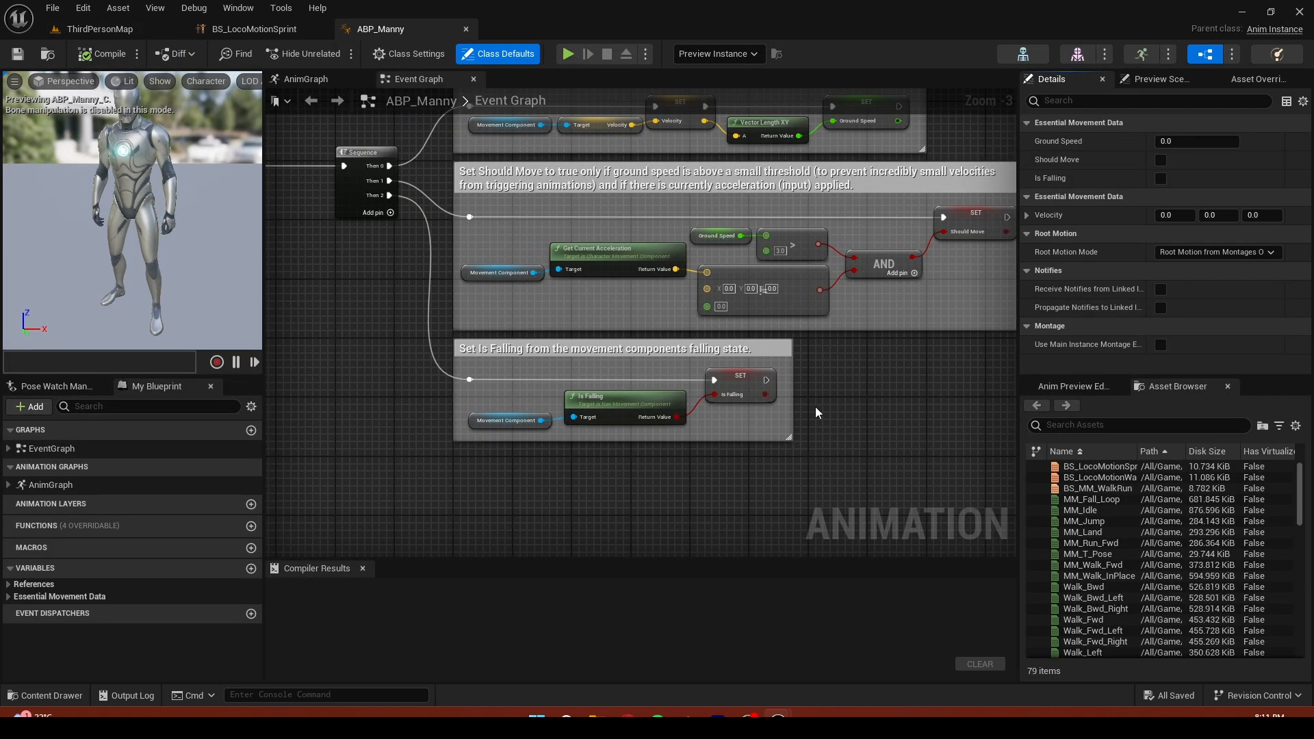
right_click_drag(561, 454, 754, 493)
right_click_drag(504, 353, 811, 376)
right_click_drag(772, 328, 636, 361)
scroll(658, 273, "up", 3)
right_click_drag(723, 277, 594, 265)
left_click(670, 289)
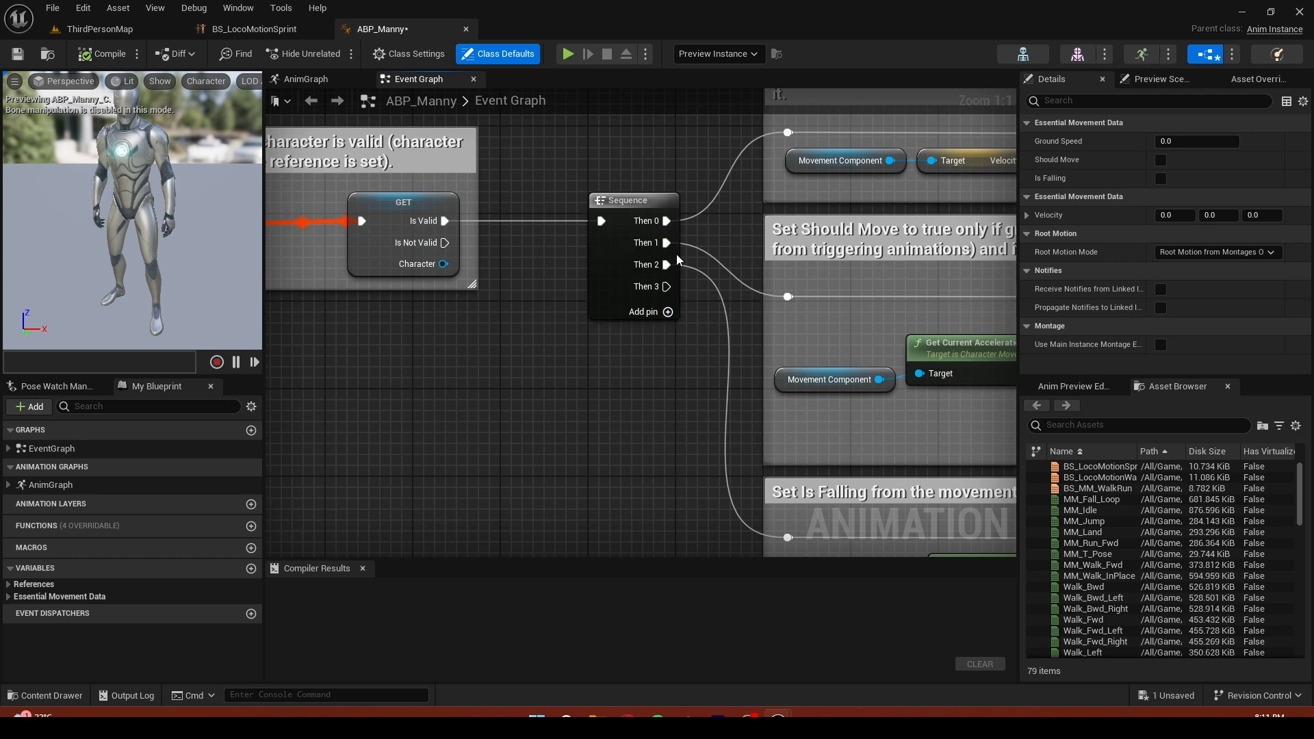
Add a Get Velocity variable node in the empty area below the Is Falling comment block
right_click_drag(675, 337, 602, 320)
scroll(602, 320, "down", 1)
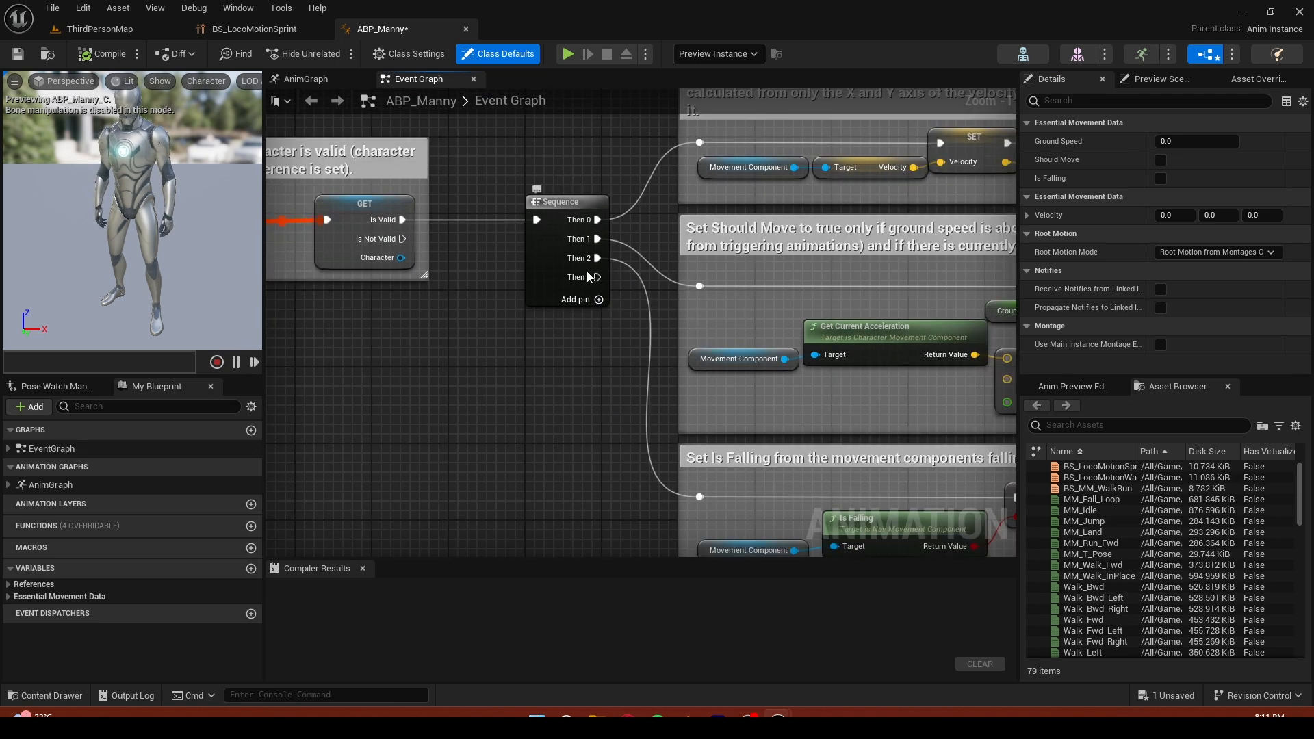
right_click_drag(536, 308, 457, 144)
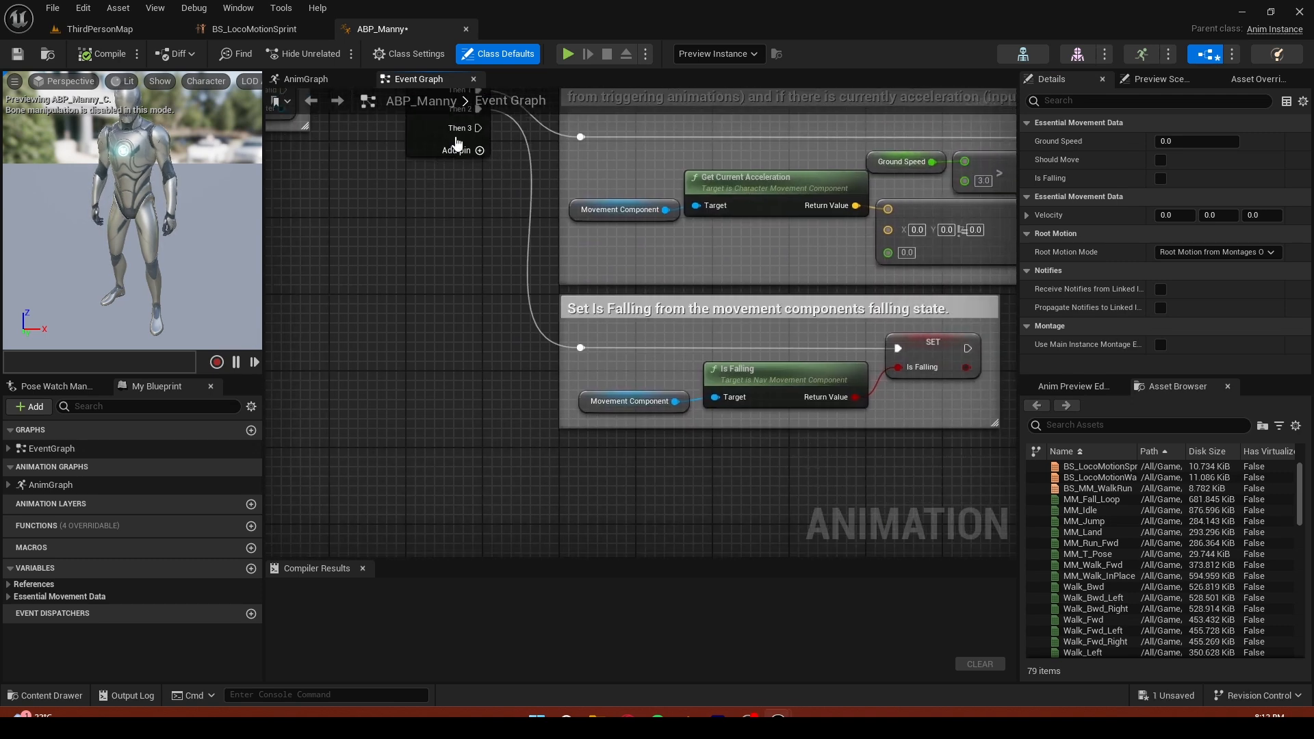
mouse_move(471, 130)
left_mouse_down()
mouse_move(556, 455)
mouse_move(443, 119)
mouse_move(475, 131)
left_mouse_up()
right_click_drag(499, 327, 484, 267)
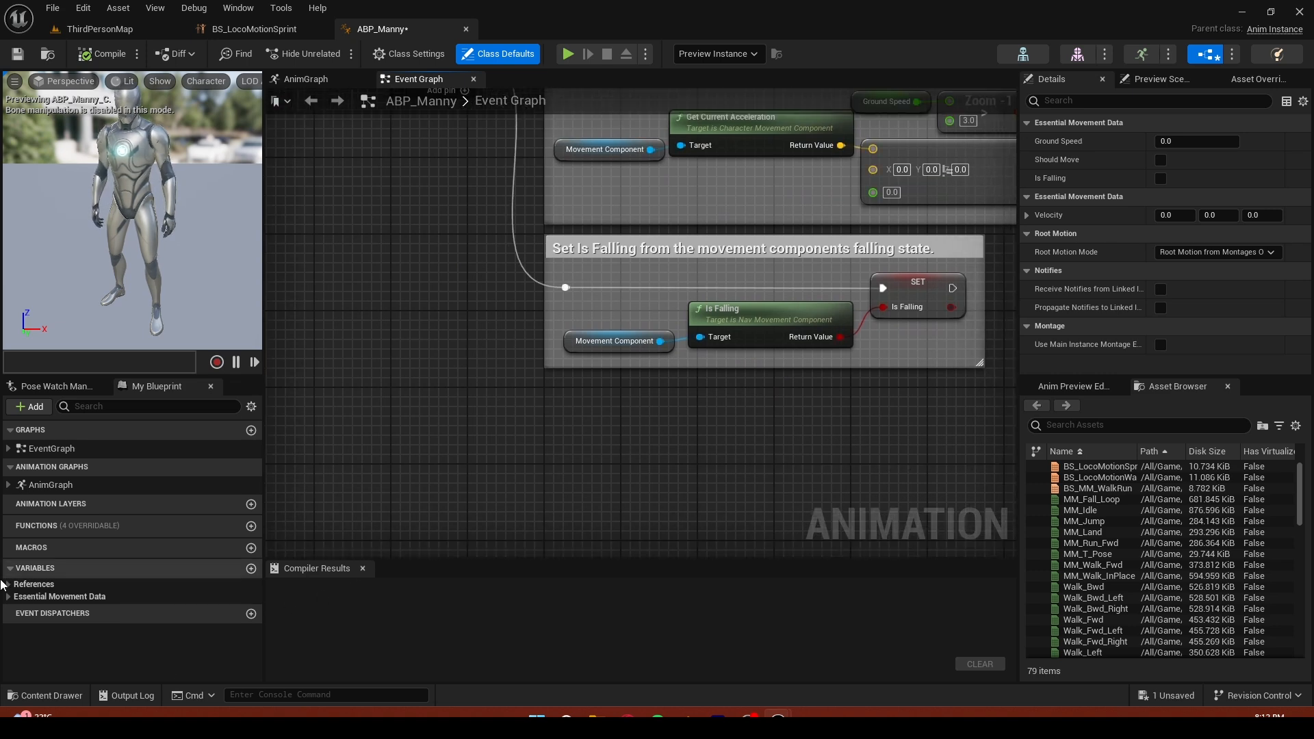
right_click(396, 442)
type("get velocity")
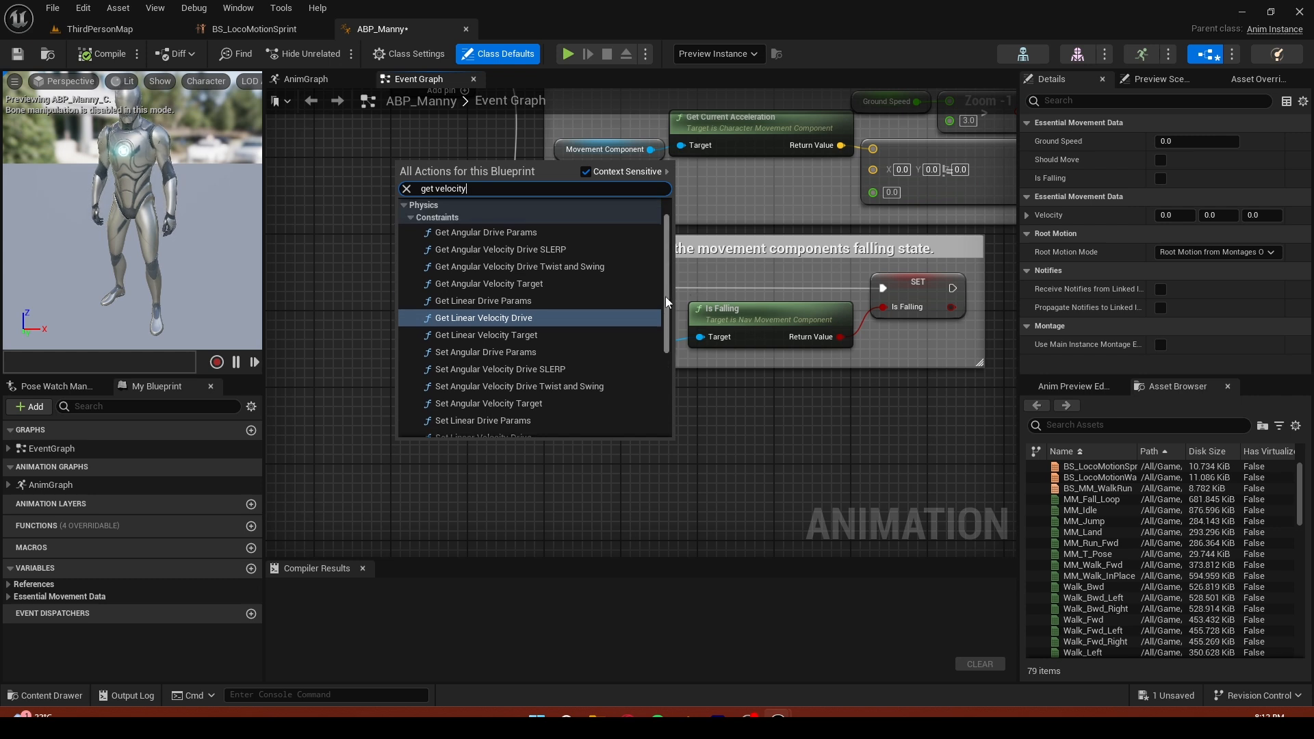
scroll(665, 298, "down", 5)
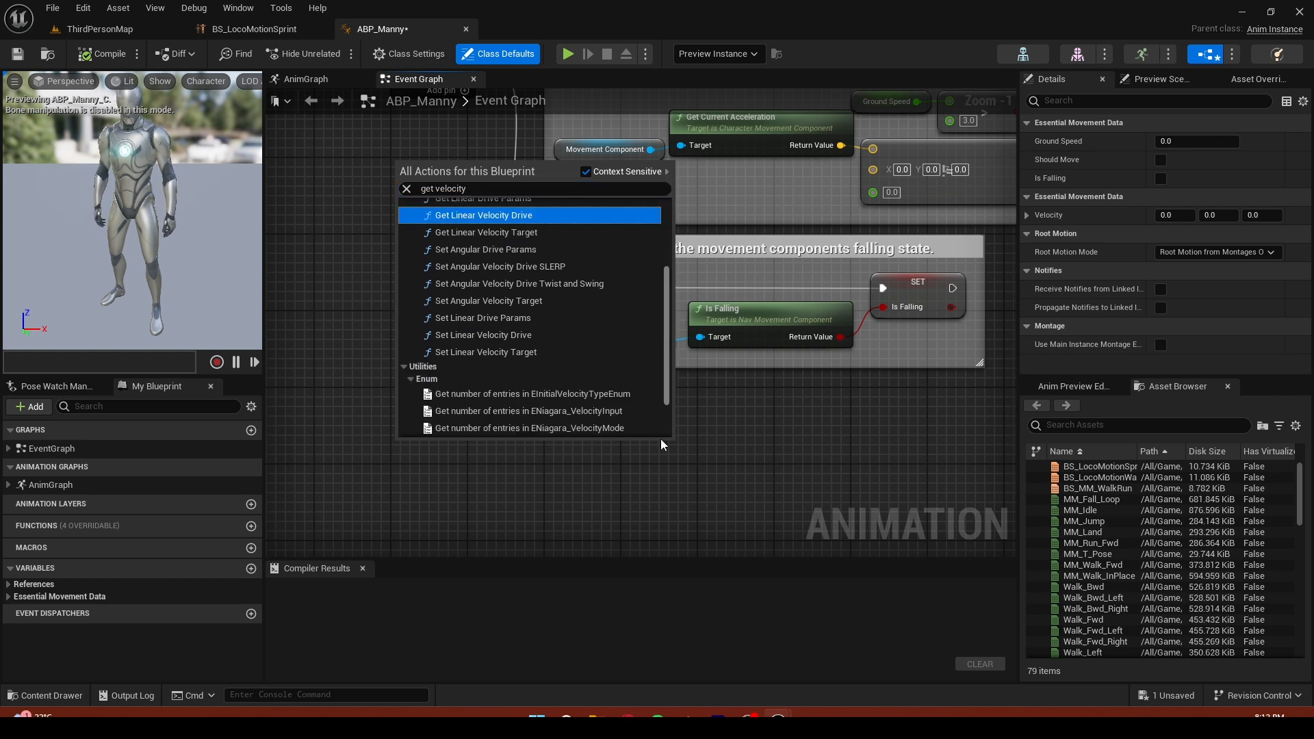
left_click(482, 433)
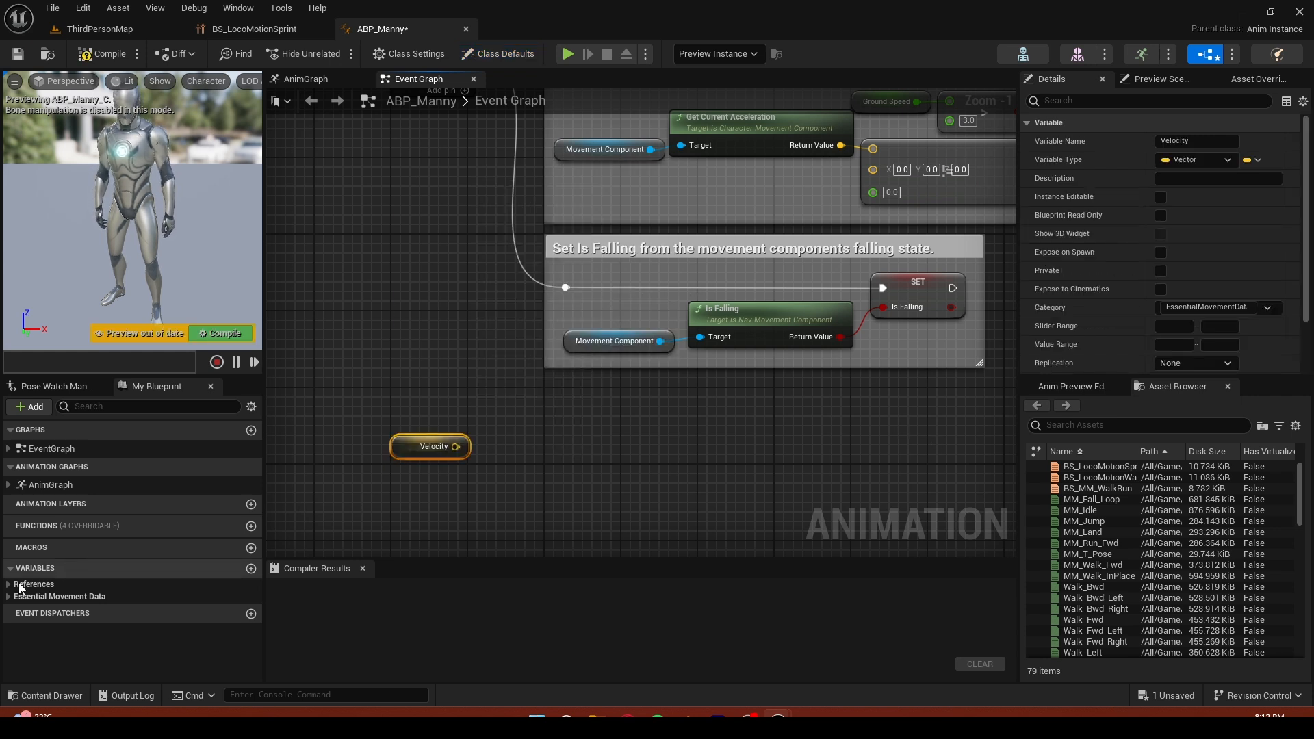
Expand the Essential Movement Data variables and select the comment block of nodes that sets velocity and ground speed
left_click(9, 584)
left_click(8, 584)
left_click(8, 597)
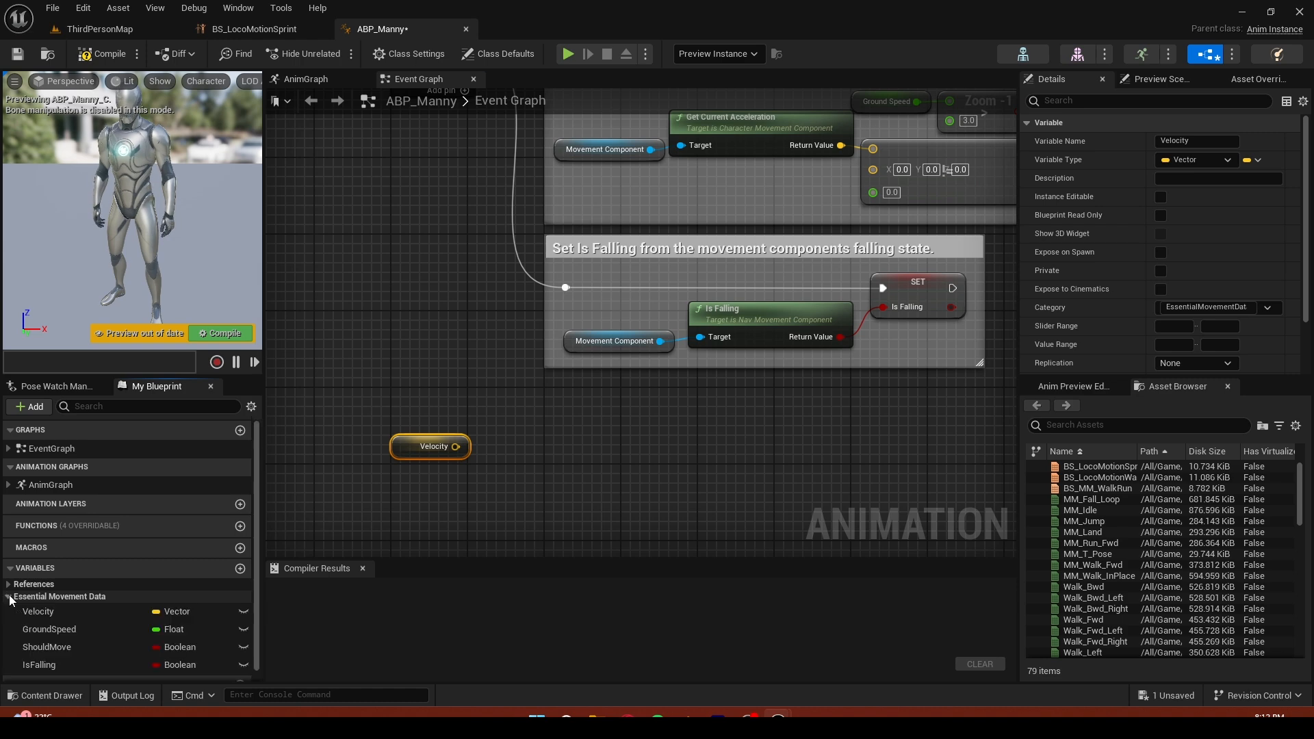
right_click_drag(556, 192, 379, 482)
left_click_drag(351, 132, 976, 272)
right_click_drag(886, 325, 881, 319)
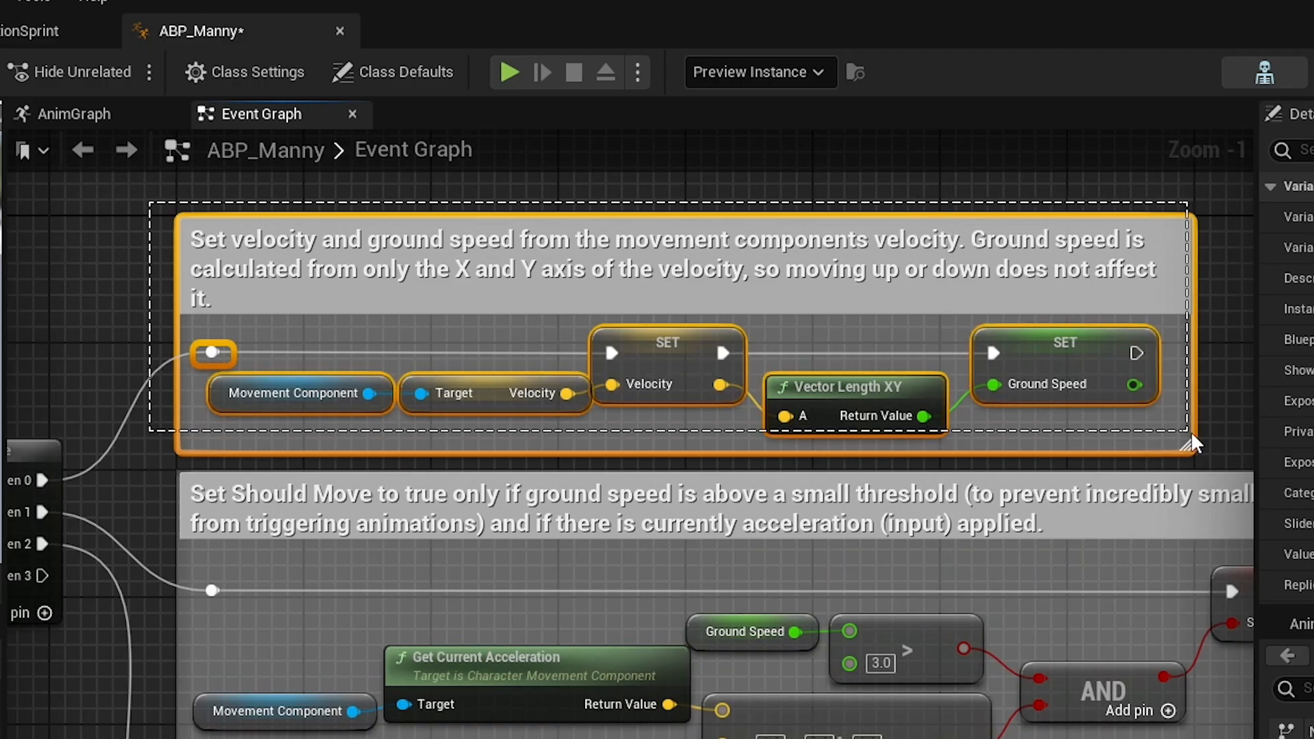
Split the Velocity value with a Break Vector node and connect its X and Y to a new Make Vector node
right_click_drag(1032, 515, 1020, 489)
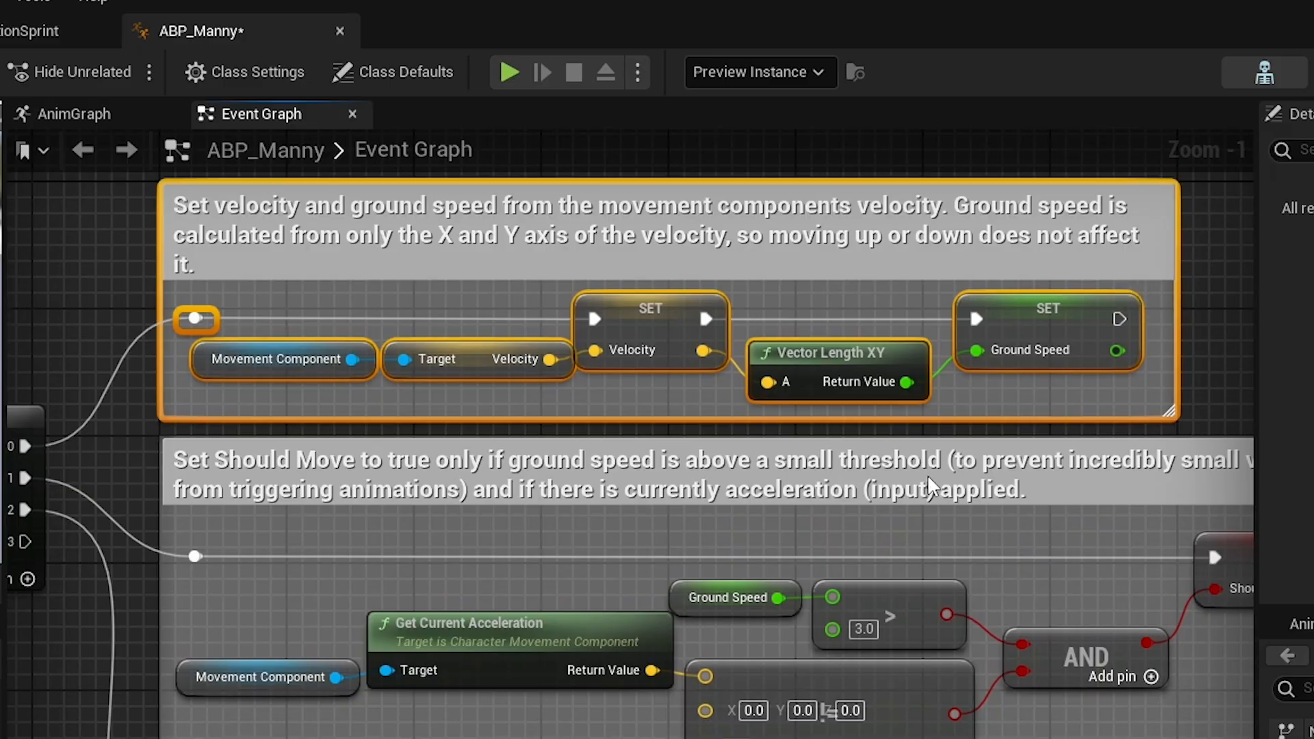
right_click_drag(558, 547, 638, 315)
scroll(428, 411, "up", 1)
right_click_drag(332, 335, 481, 347)
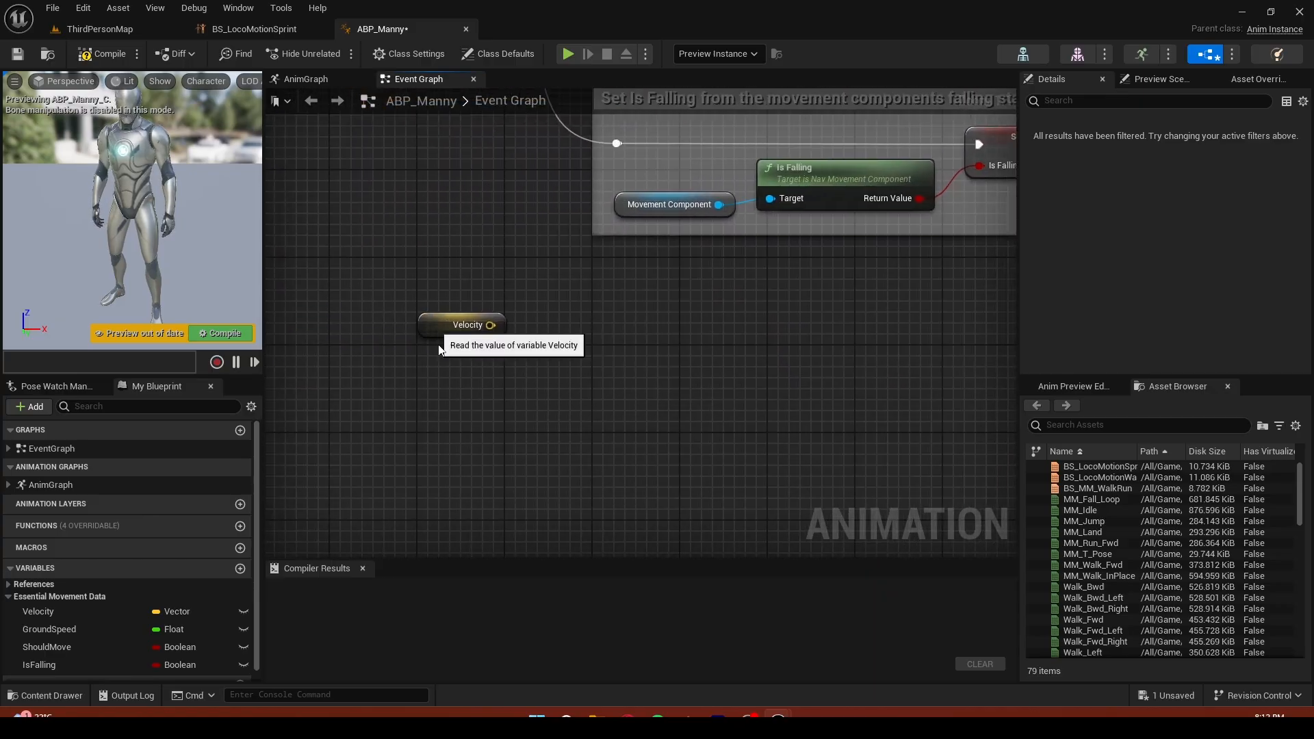
left_click_drag(441, 348, 791, 383)
type("bre")
left_click(654, 439)
type("make vec")
key("Return")
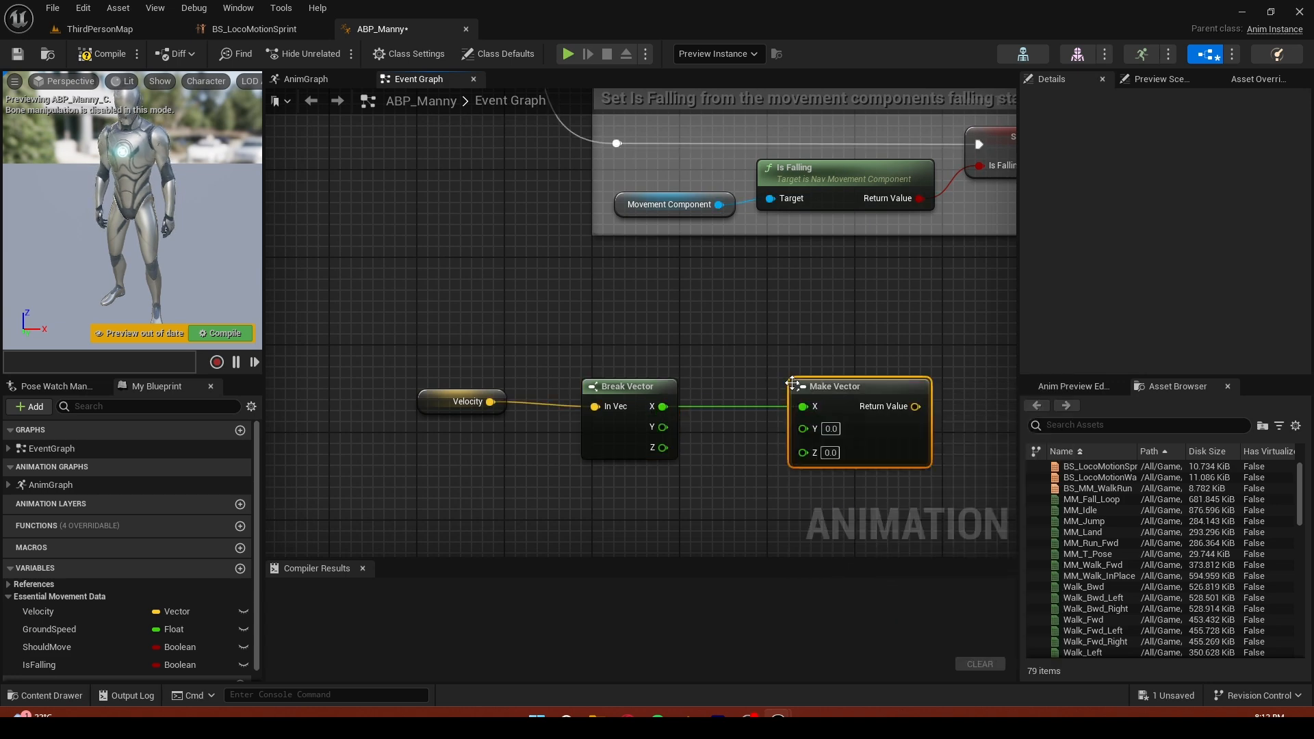
left_click_drag(663, 427, 804, 428)
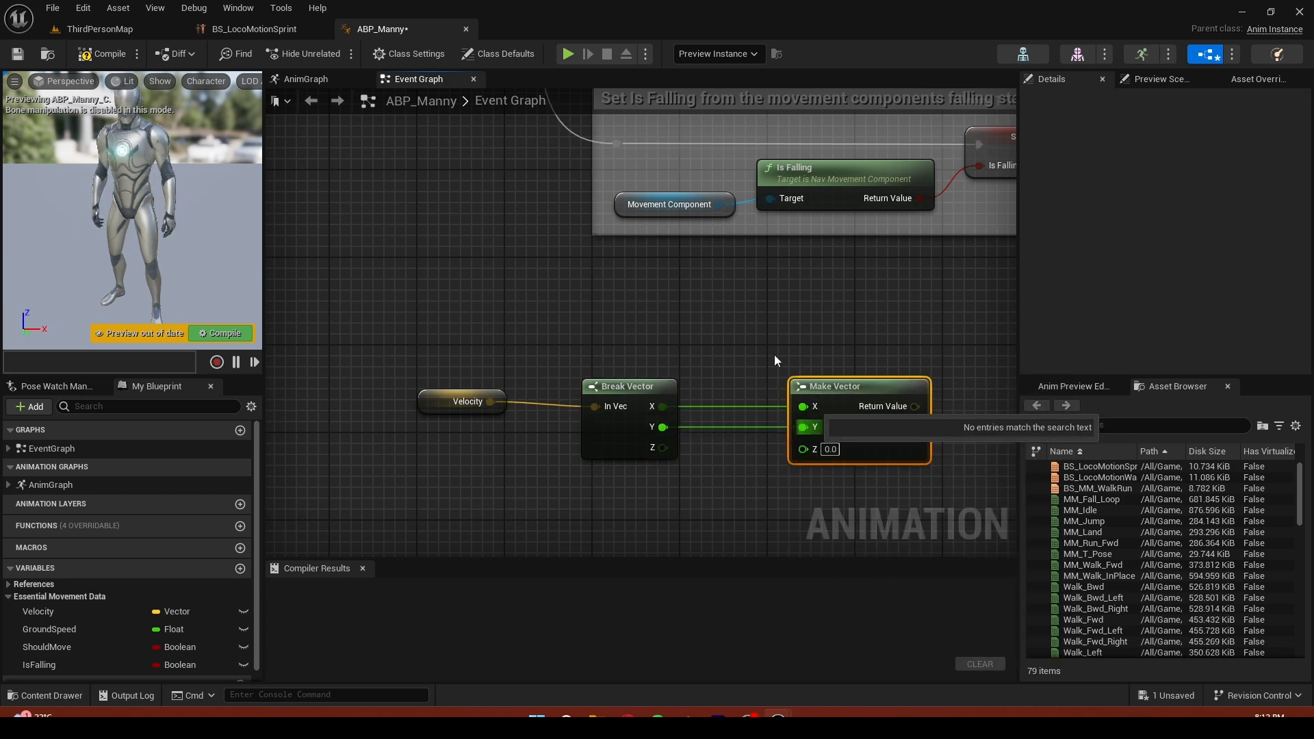
Add a Calculate Direction node driven by the Make Vector return value and reposition the new nodes below the Is Falling comment block
left_click_drag(533, 343, 643, 264)
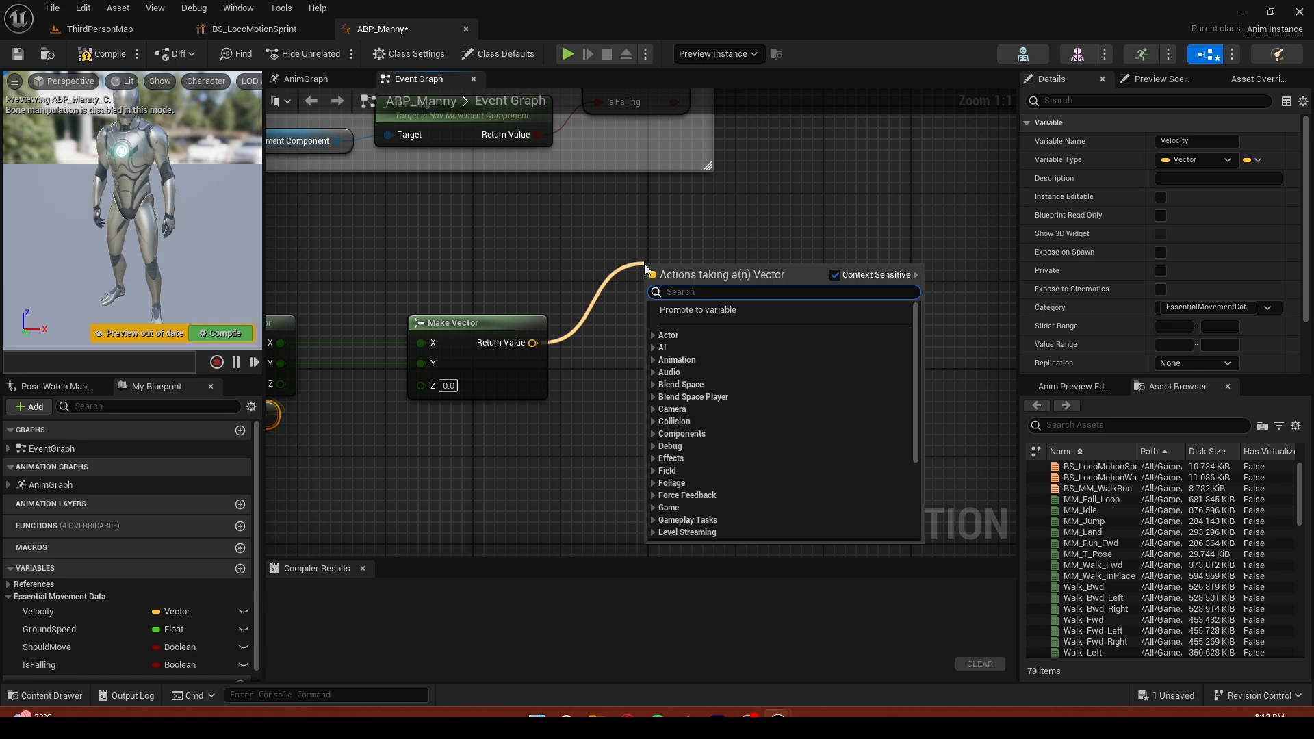
type("cal")
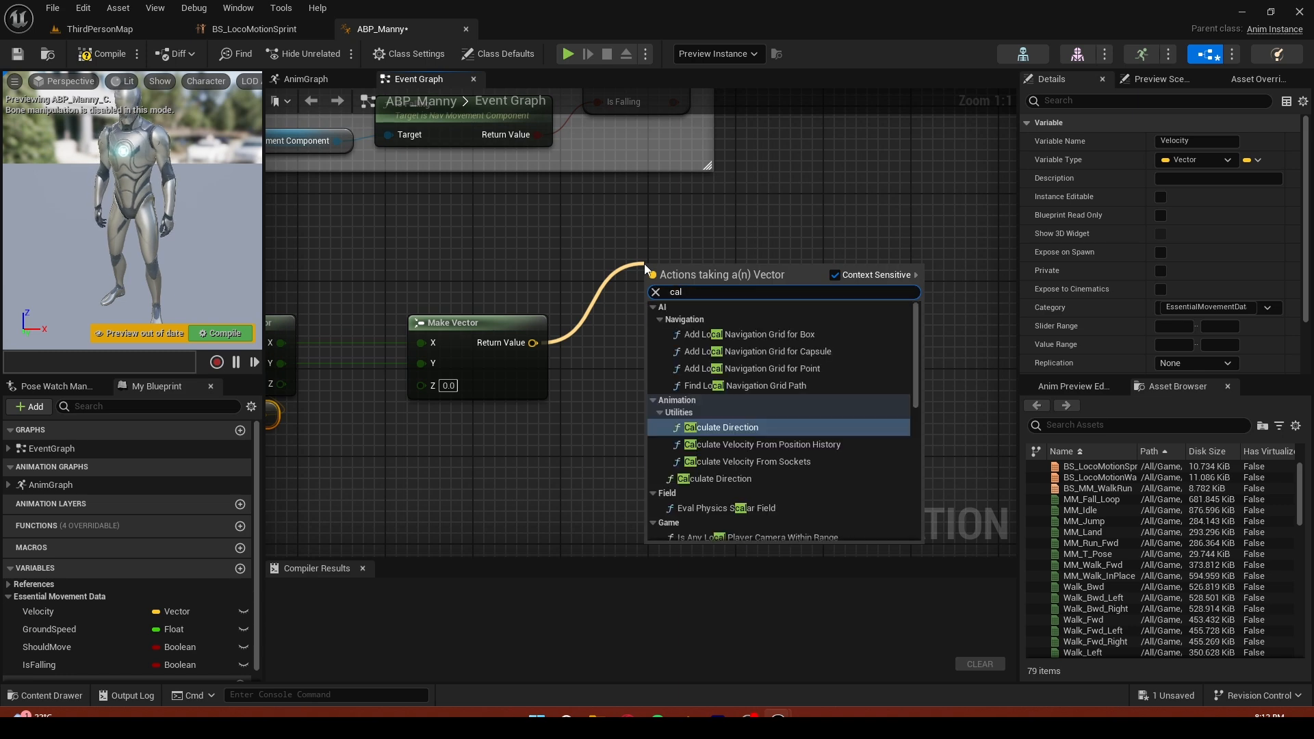
type("c")
key("Return")
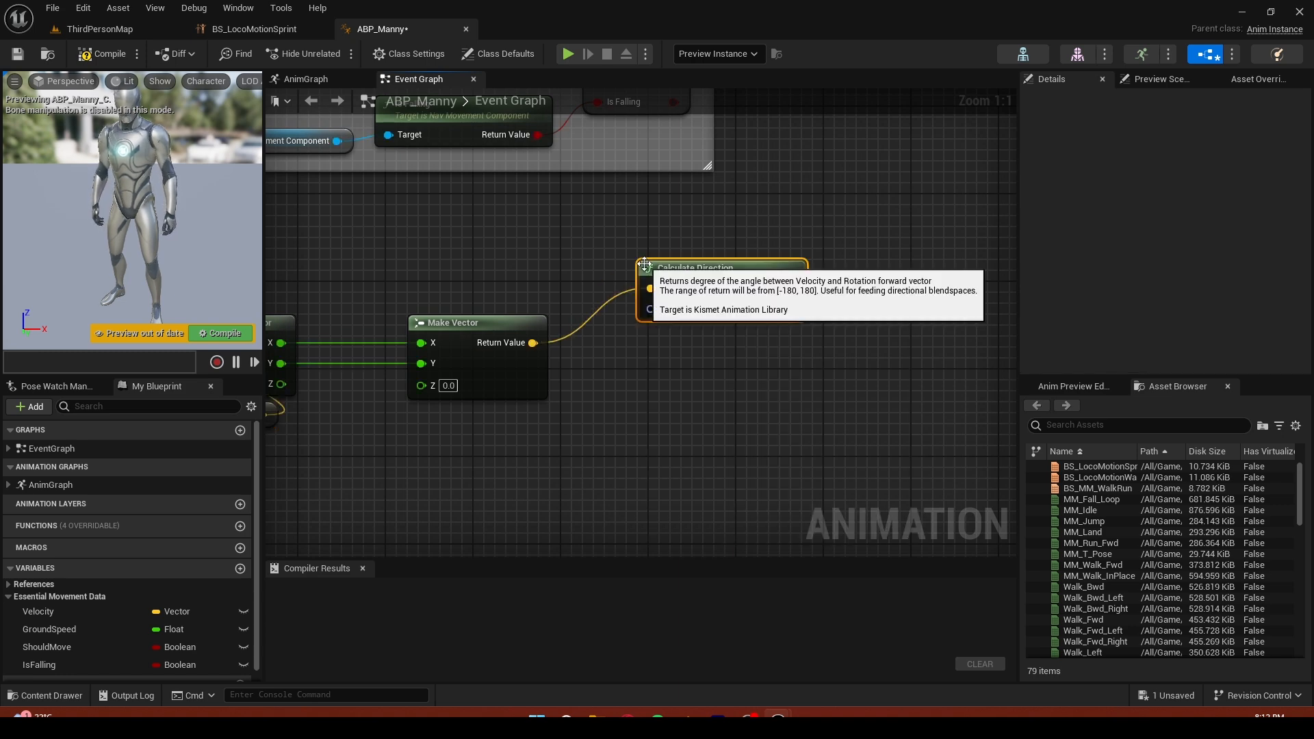
right_click_drag(597, 447, 849, 438)
left_click_drag(847, 437, 465, 223)
left_click_drag(464, 223, 1008, 447)
left_click_drag(936, 264, 857, 313)
Move the Calculate Direction node closer to the Make Vector node, slightly above its output
right_click_drag(726, 252, 712, 500)
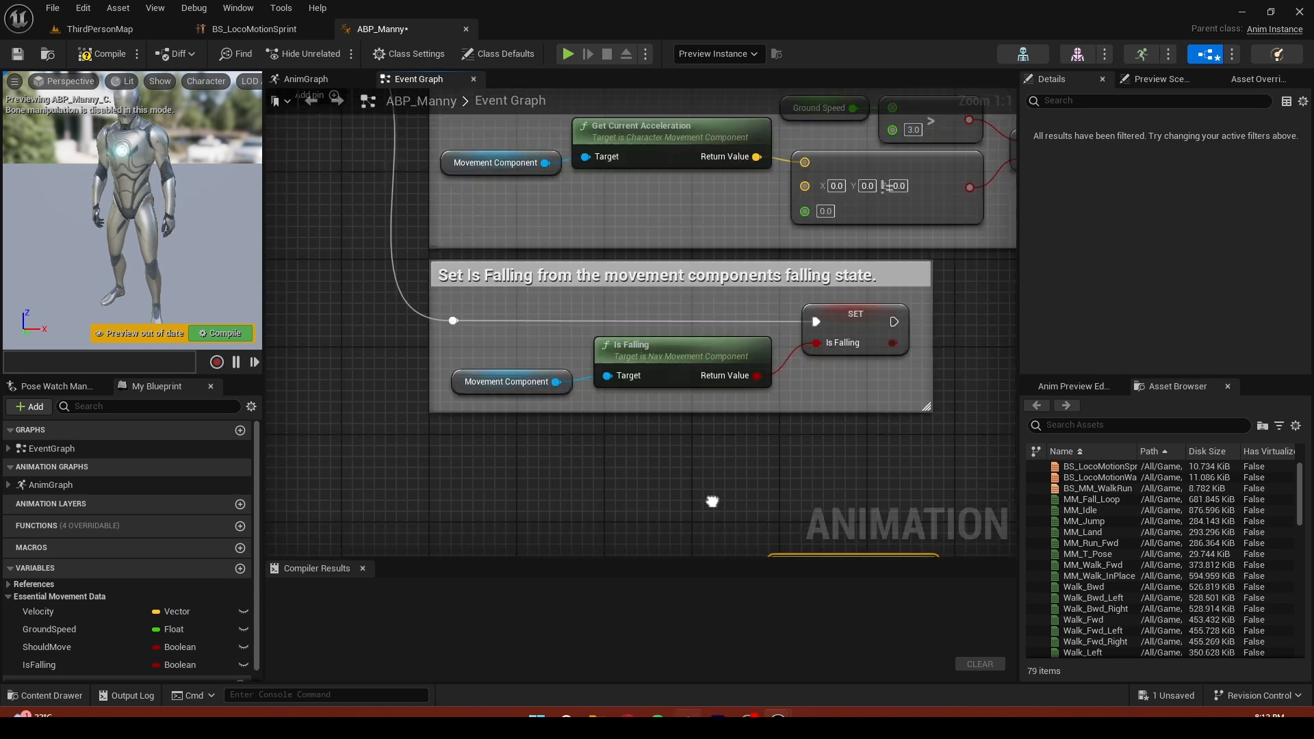
right_click_drag(752, 290, 514, 533)
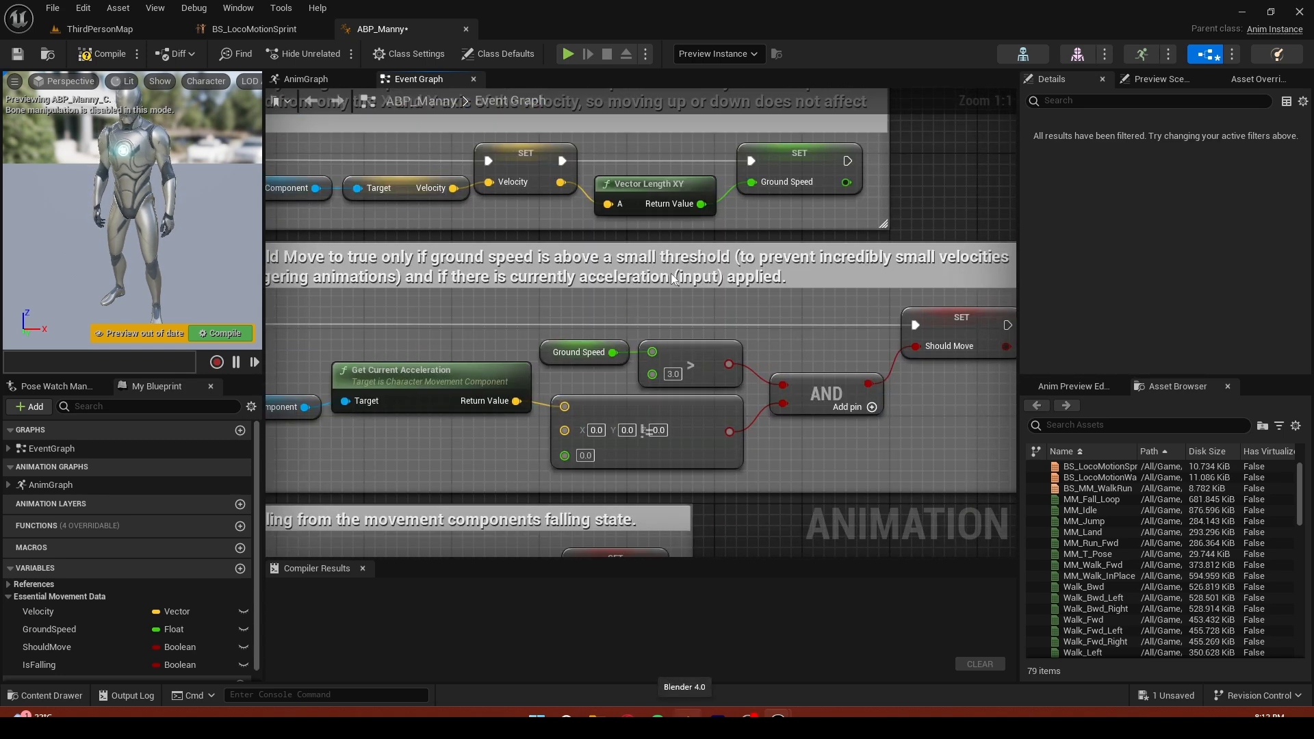
left_click(804, 166)
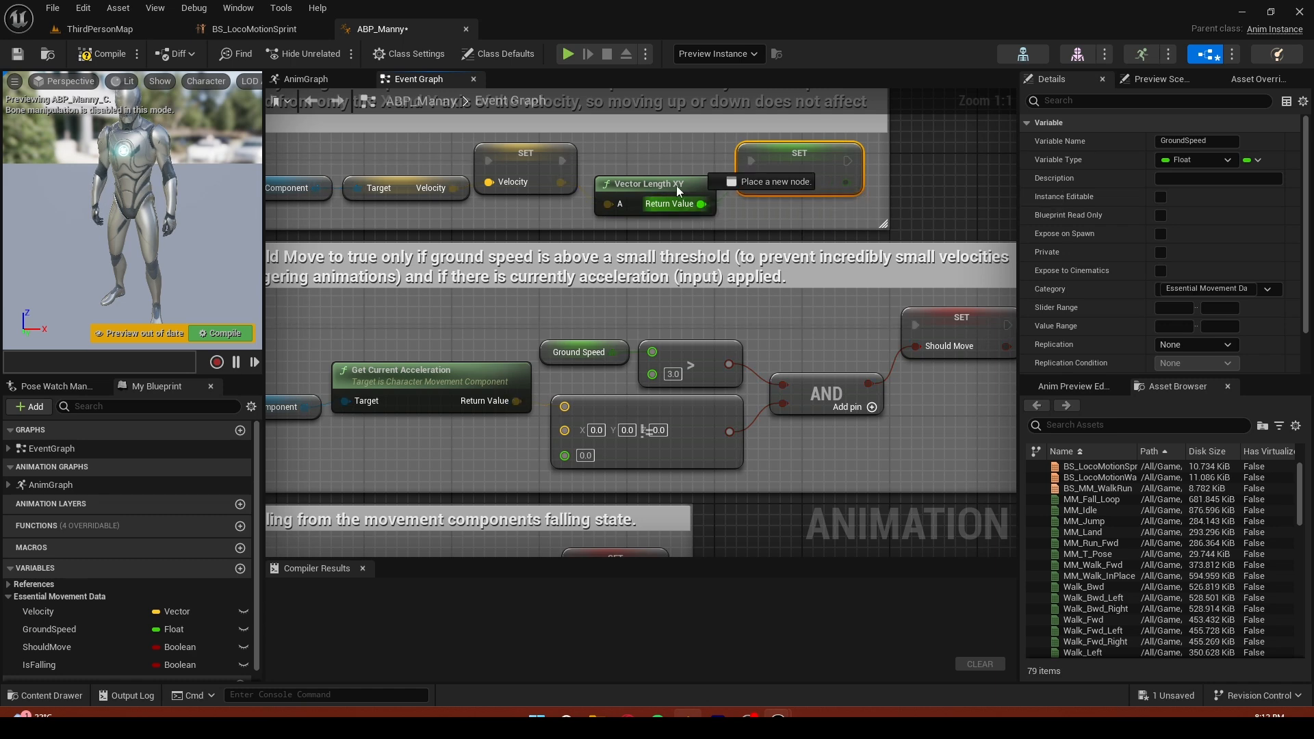
right_click_drag(754, 316, 857, 90)
right_click_drag(607, 352, 757, 297)
left_click_drag(386, 277, 712, 445)
left_click_drag(877, 274, 781, 254)
right_click(644, 382)
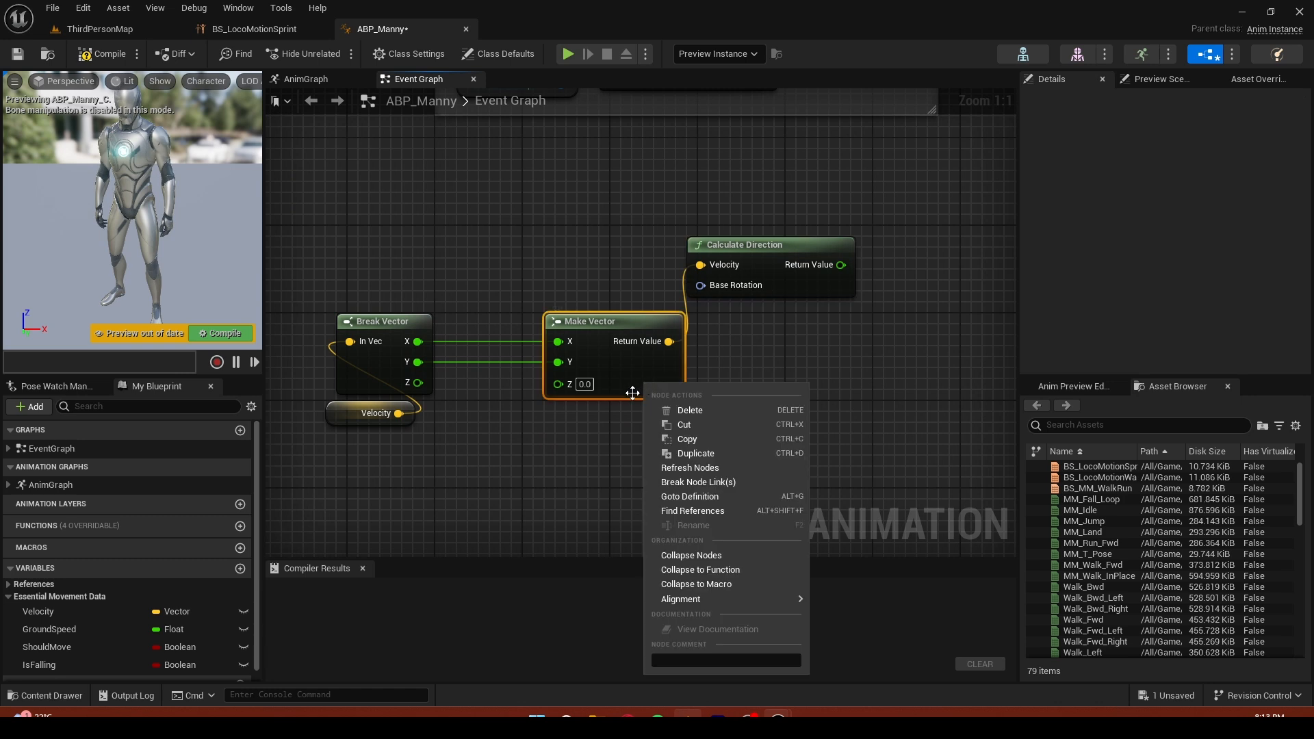
left_click(639, 374)
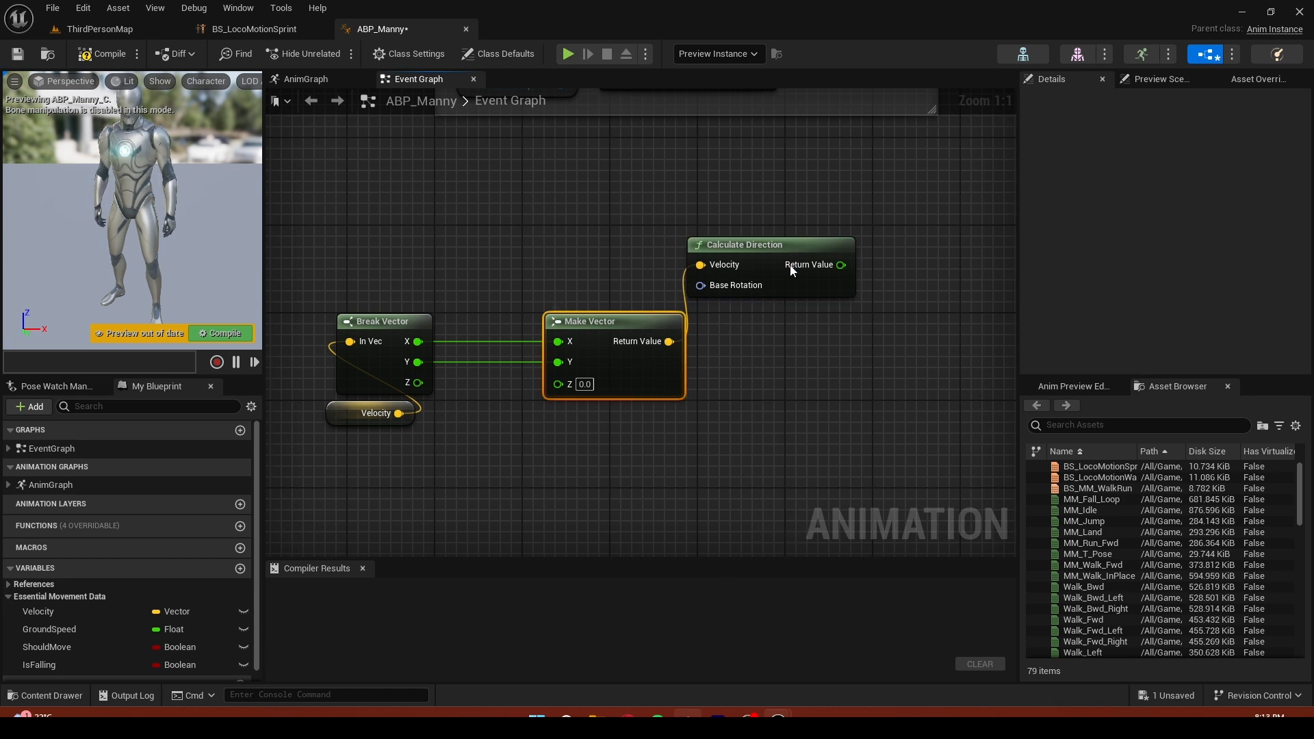
right_click_drag(788, 288, 792, 190)
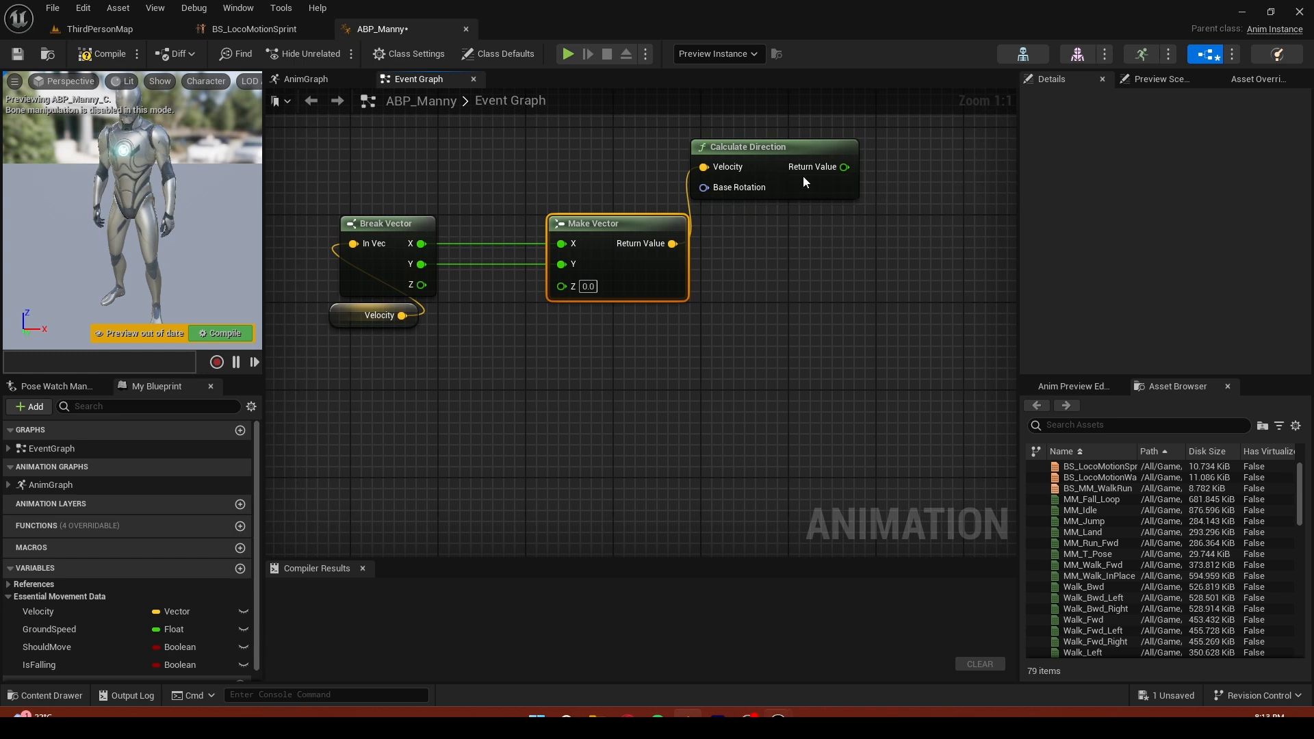
left_click_drag(803, 176, 825, 207)
Add a Get Character reference with a Get Actor Rotation node and connect the rotation to Calculate Direction's Base Rotation
left_click(28, 584)
left_click_drag(40, 598, 691, 339)
left_click(482, 489)
type("get actor rotation")
key("Return")
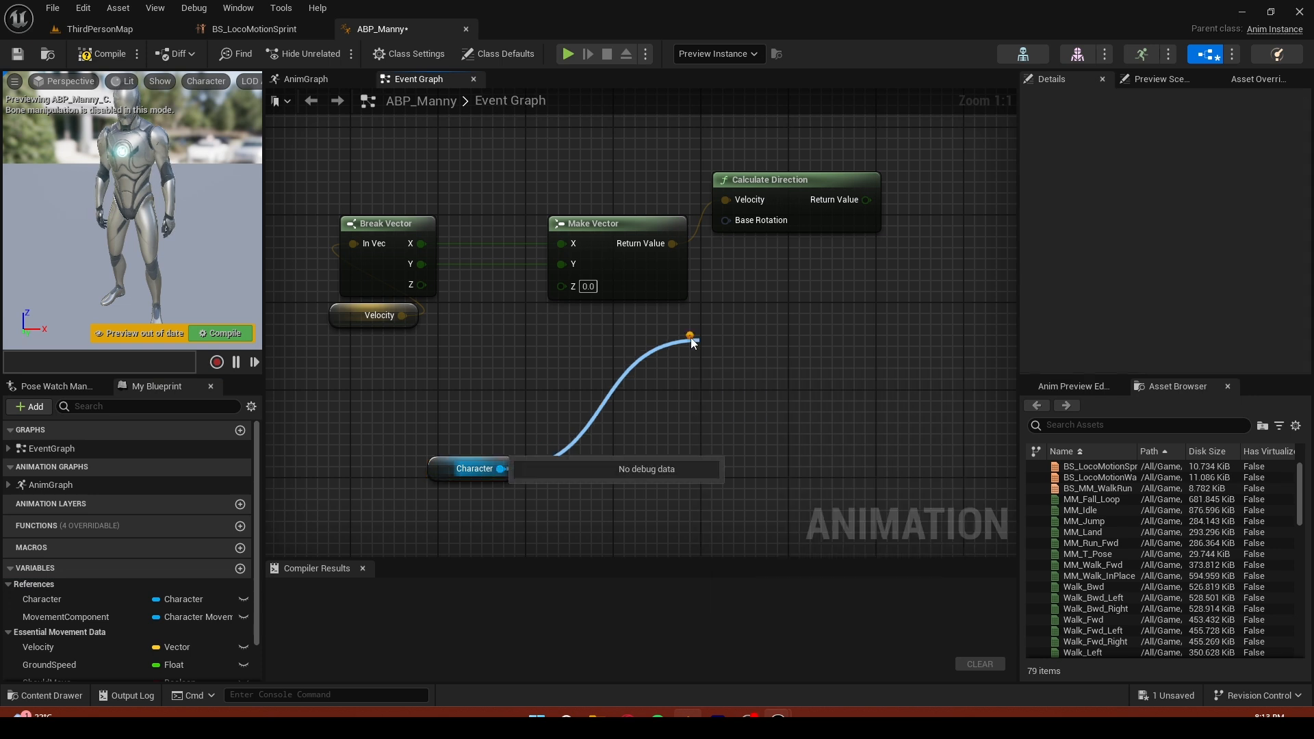
left_click_drag(816, 375, 726, 219)
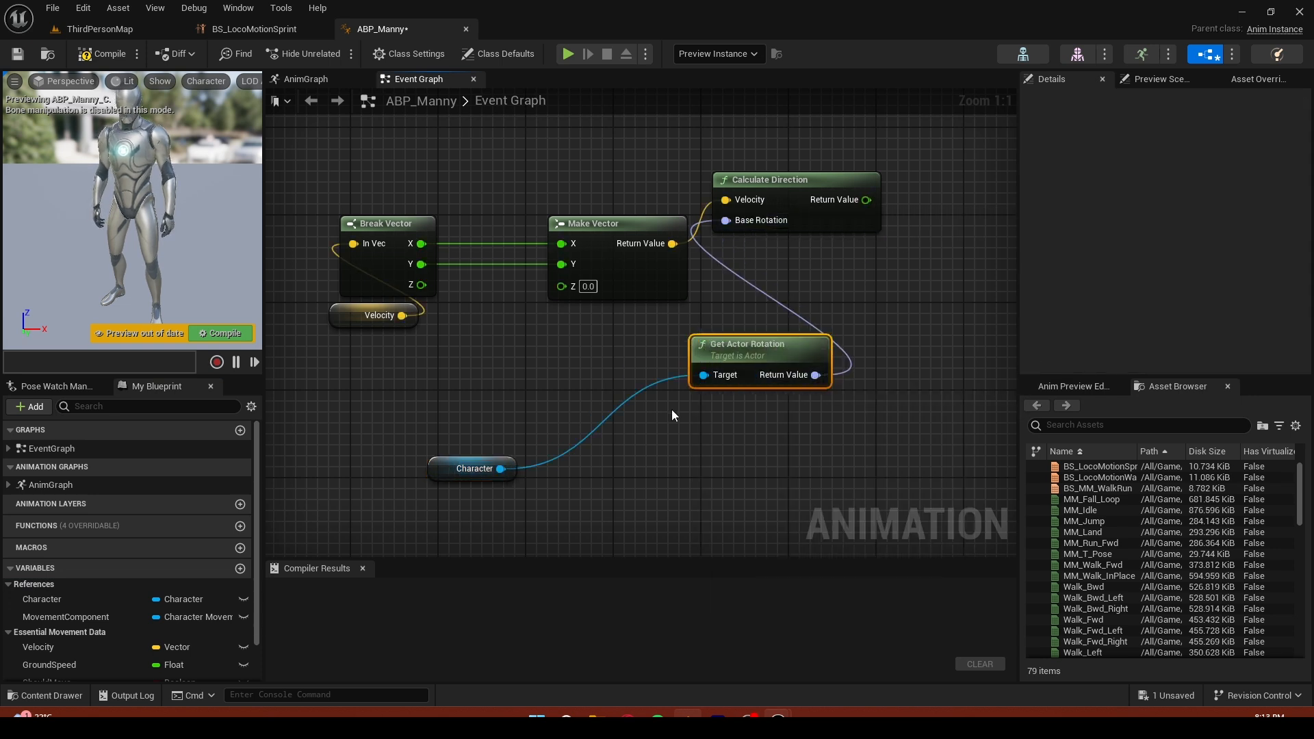
Add a Normalize Axis node that takes the Calculate Direction return value as its angle
right_click_drag(822, 252, 773, 338)
left_click_drag(818, 286, 677, 212)
type("nrom")
key("BackSpace")
key("BackSpace")
key("BackSpace")
type("ormal")
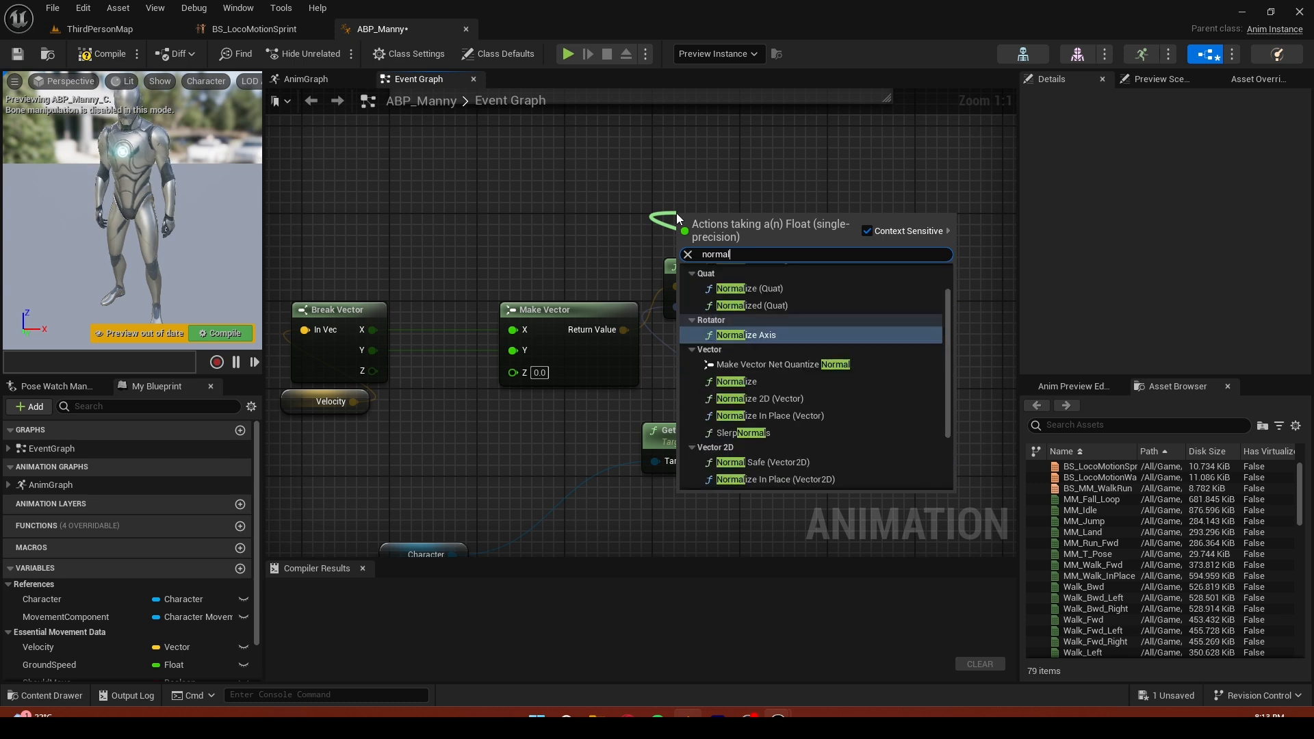
key("Return")
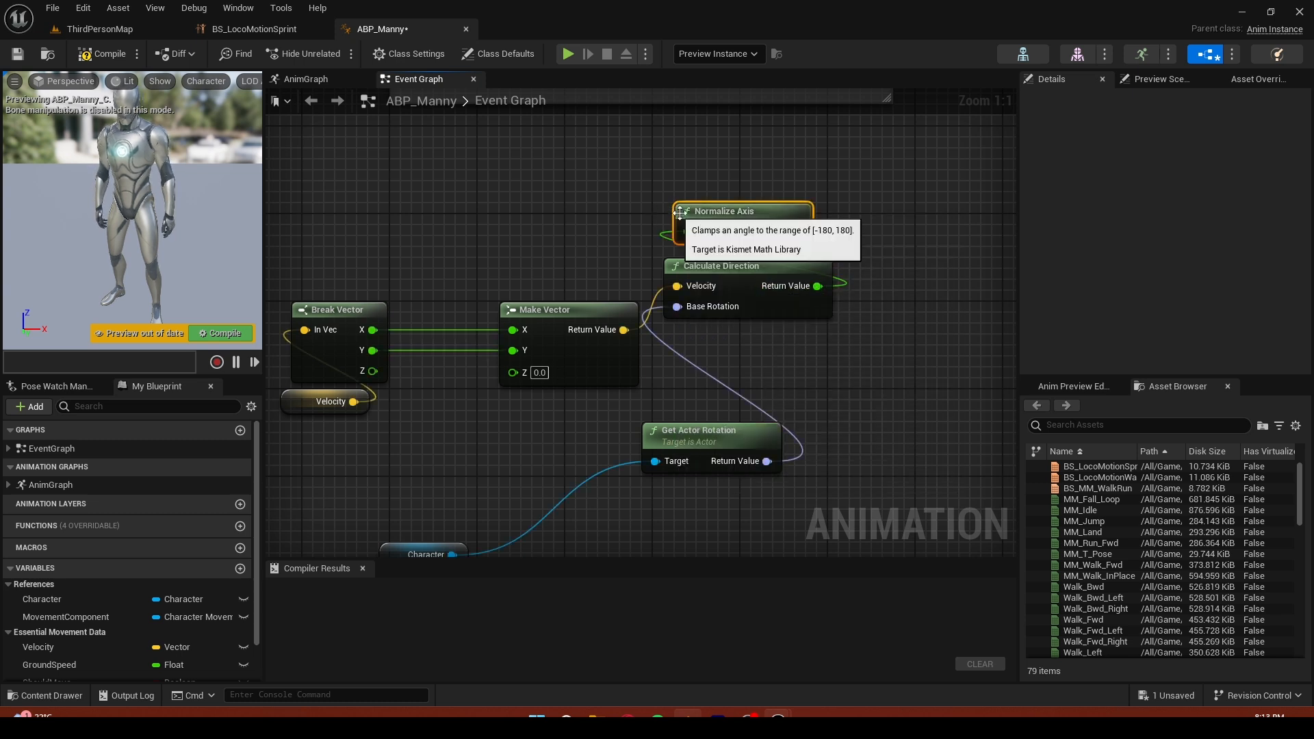
Promote the Normalize Axis return value to a new variable named Direction
left_click_drag(797, 232, 716, 153)
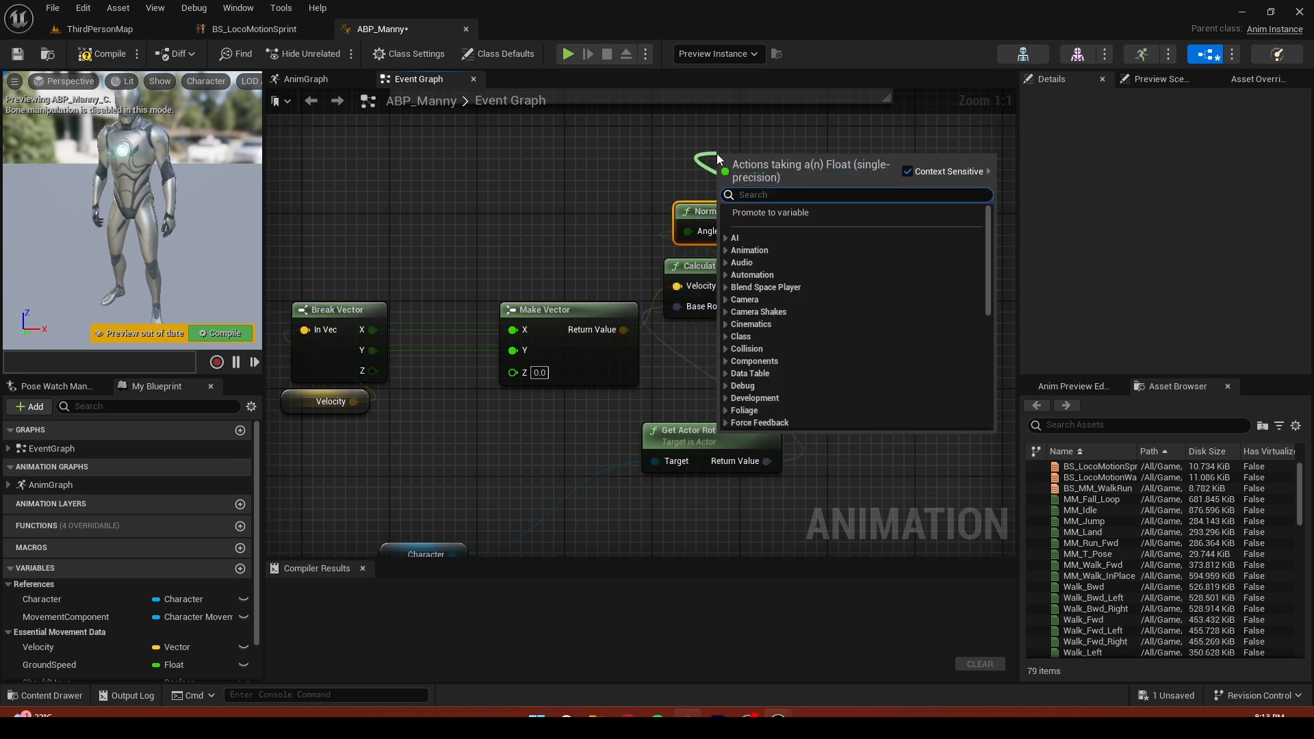
key("Escape")
key("BackSpace")
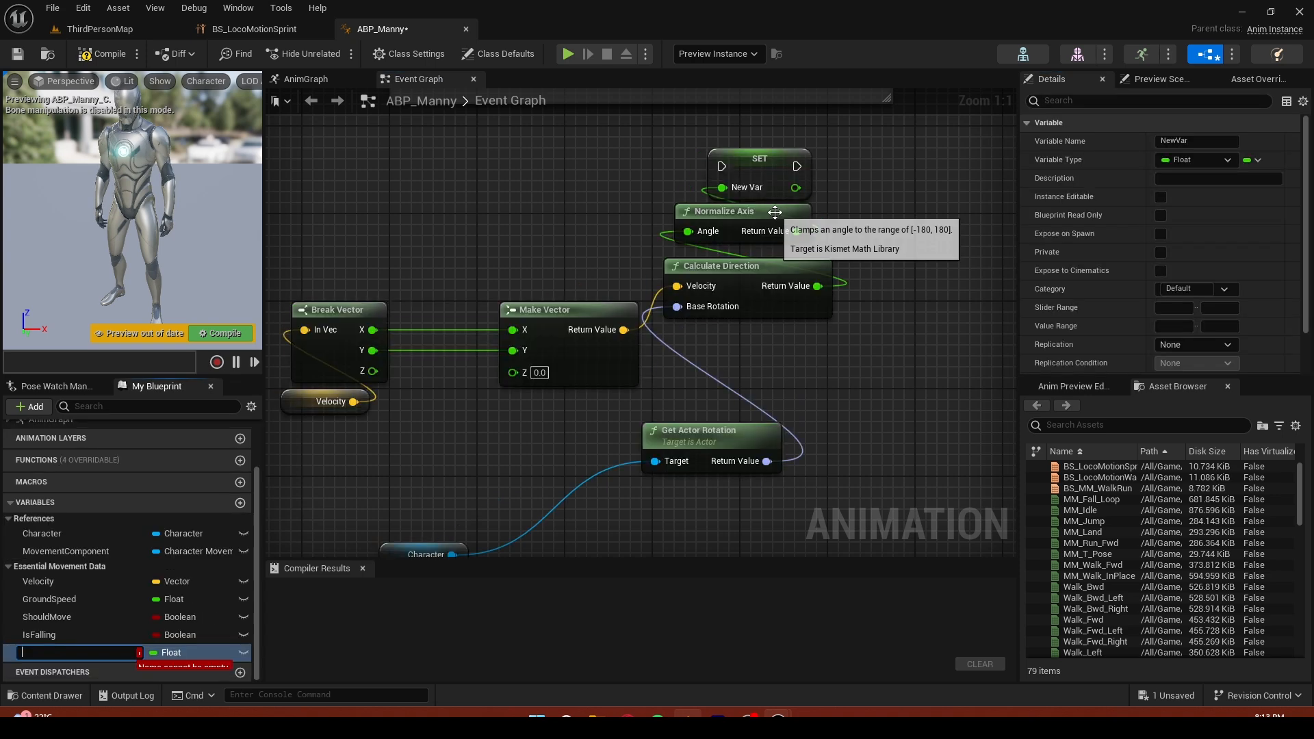
type("D")
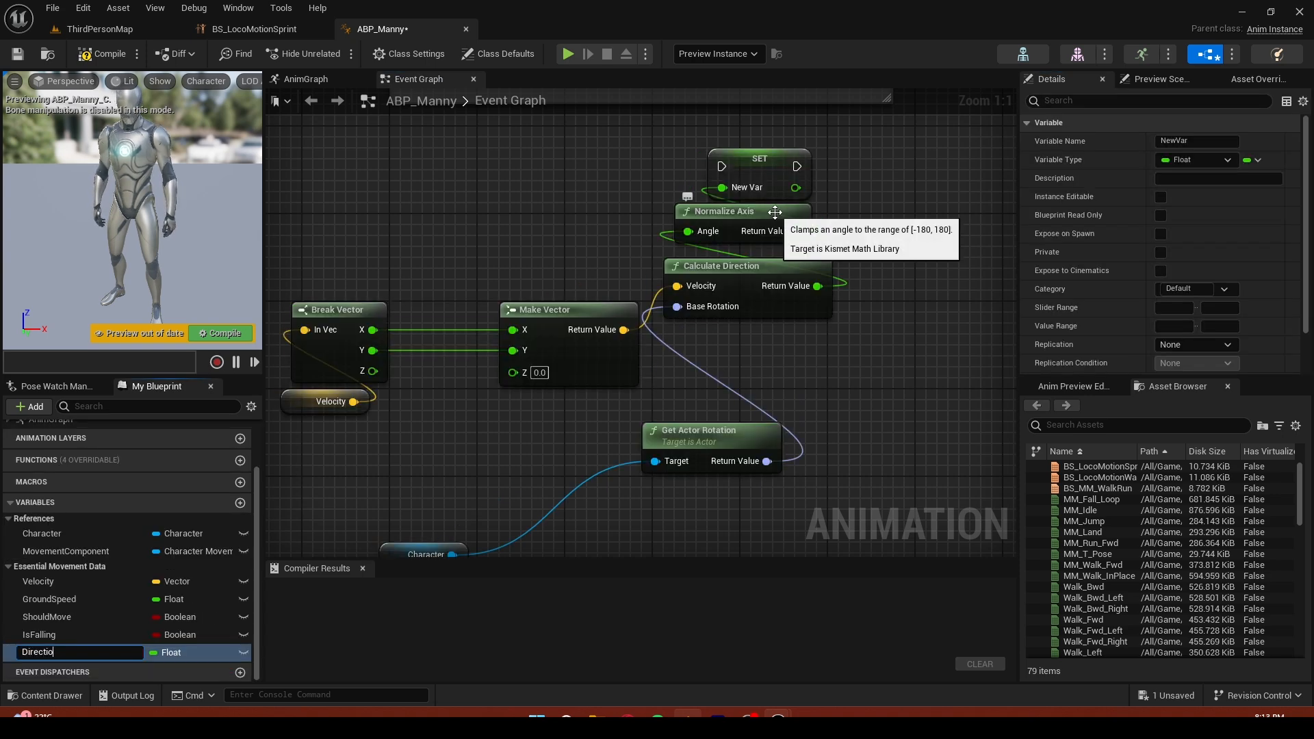
type("irectio")
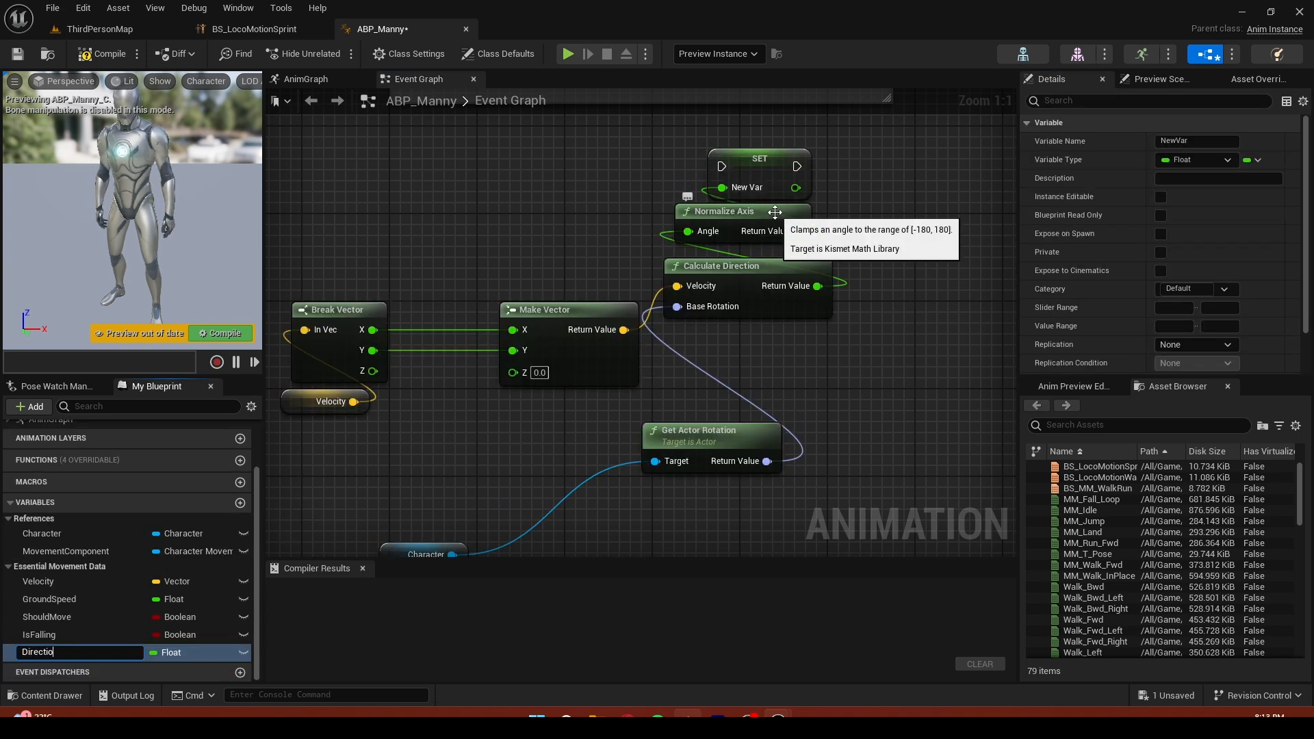
type("n")
key("Return")
Connect the Sequence node's Then 3 output to the SET Direction node and compile the blueprint
scroll(440, 203, "down", 4)
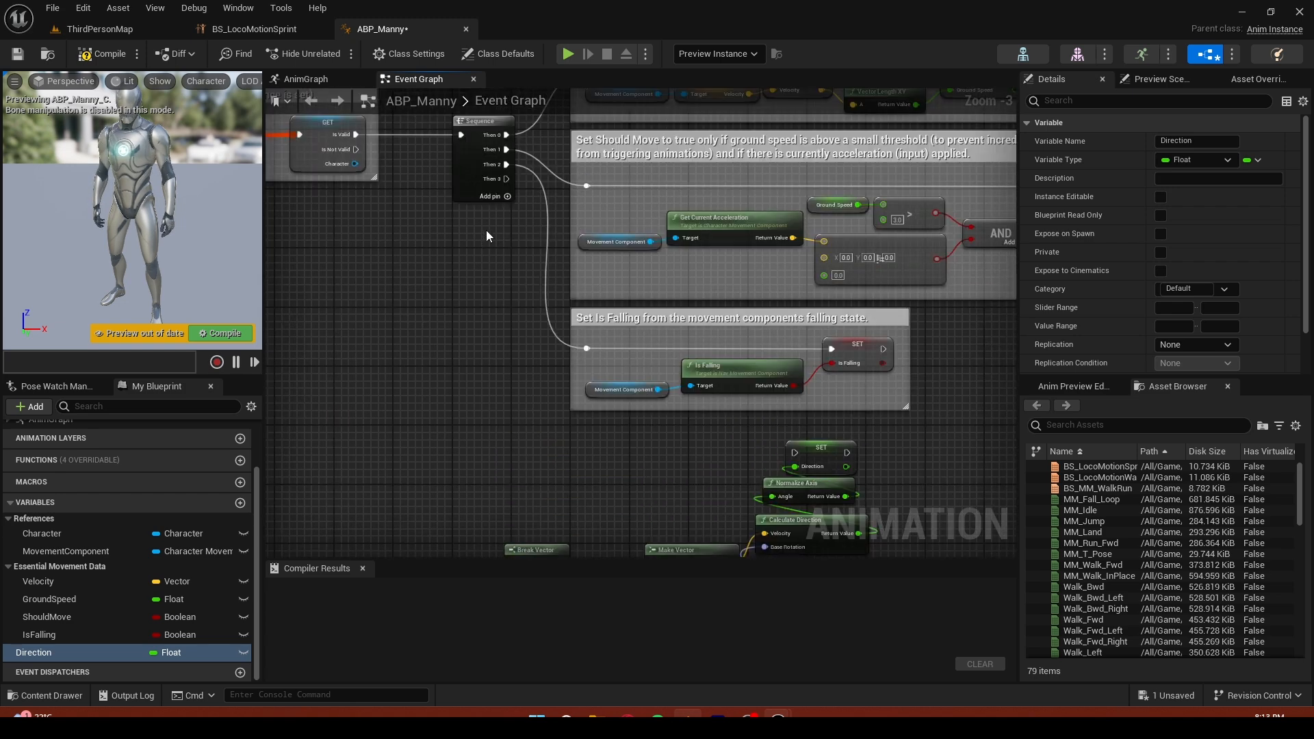
left_click_drag(506, 178, 794, 454)
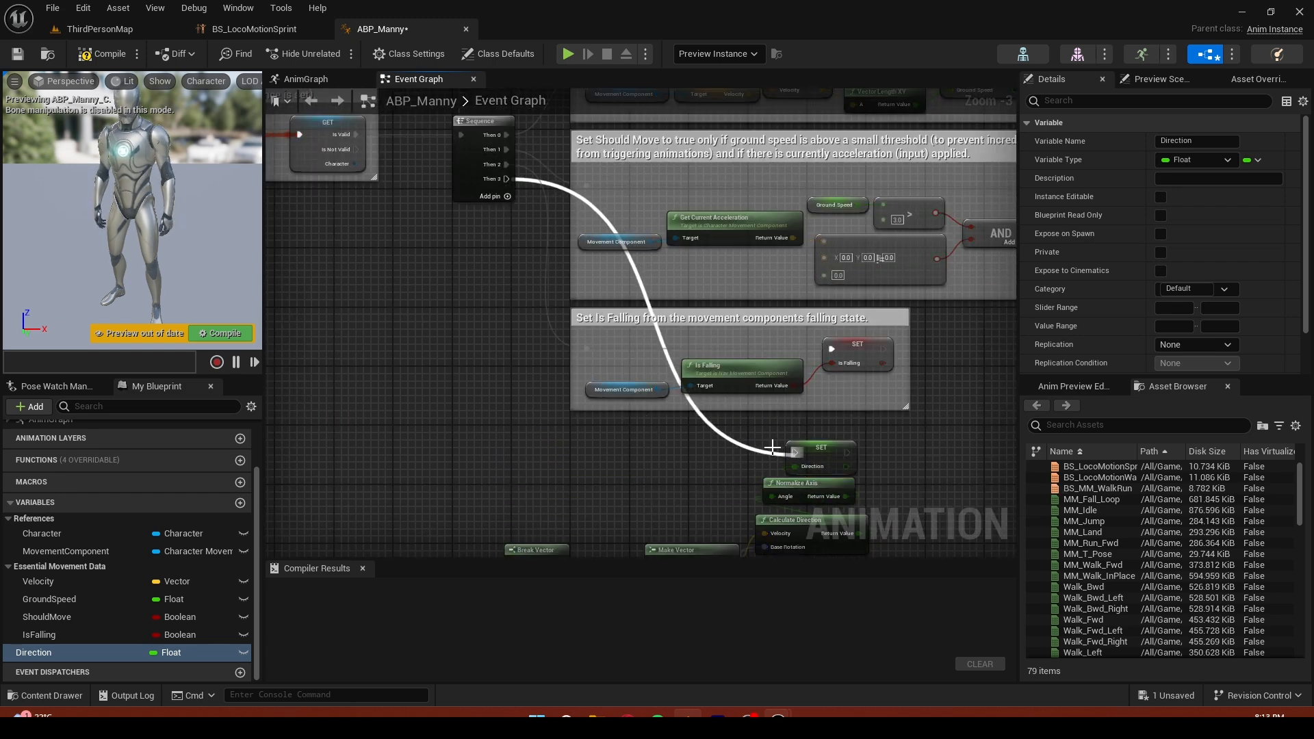
key("F7")
With the AnimGraph open, move the Direction variable into the Essential Movement Data category and recompile
left_click(331, 81)
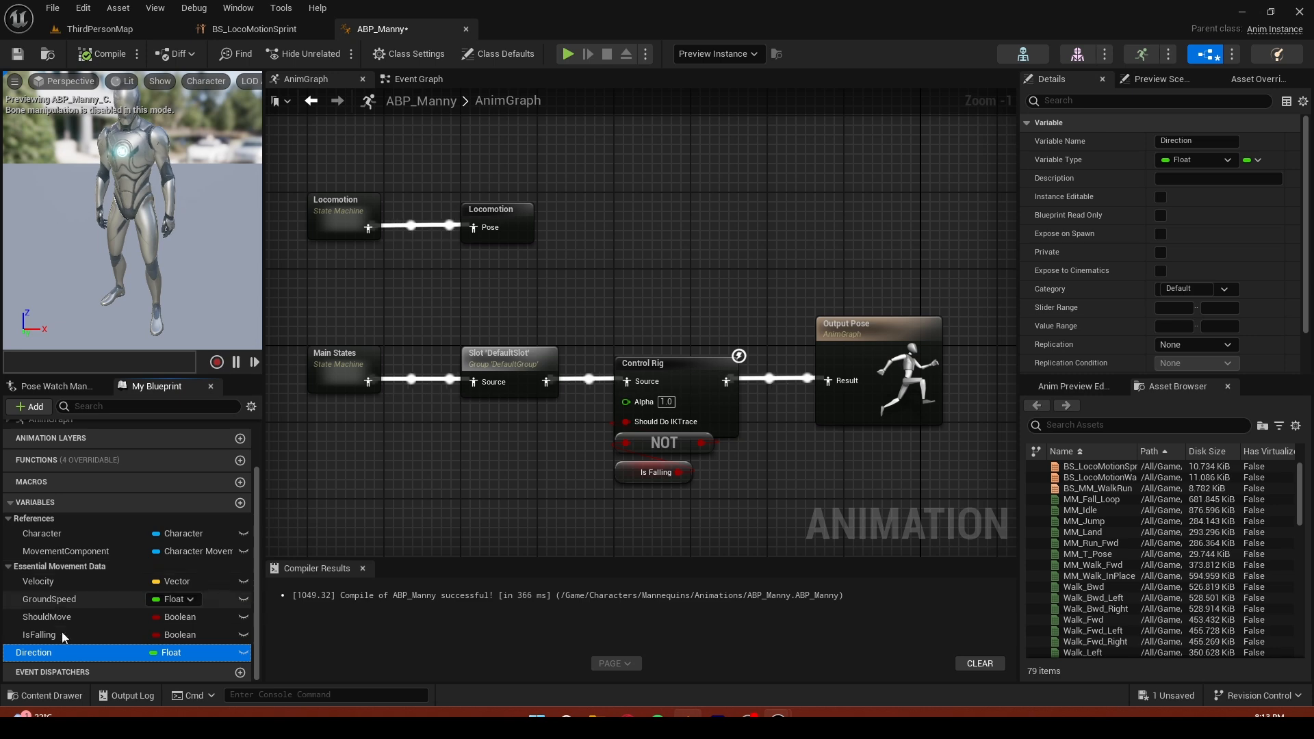
left_click_drag(39, 642, 41, 567)
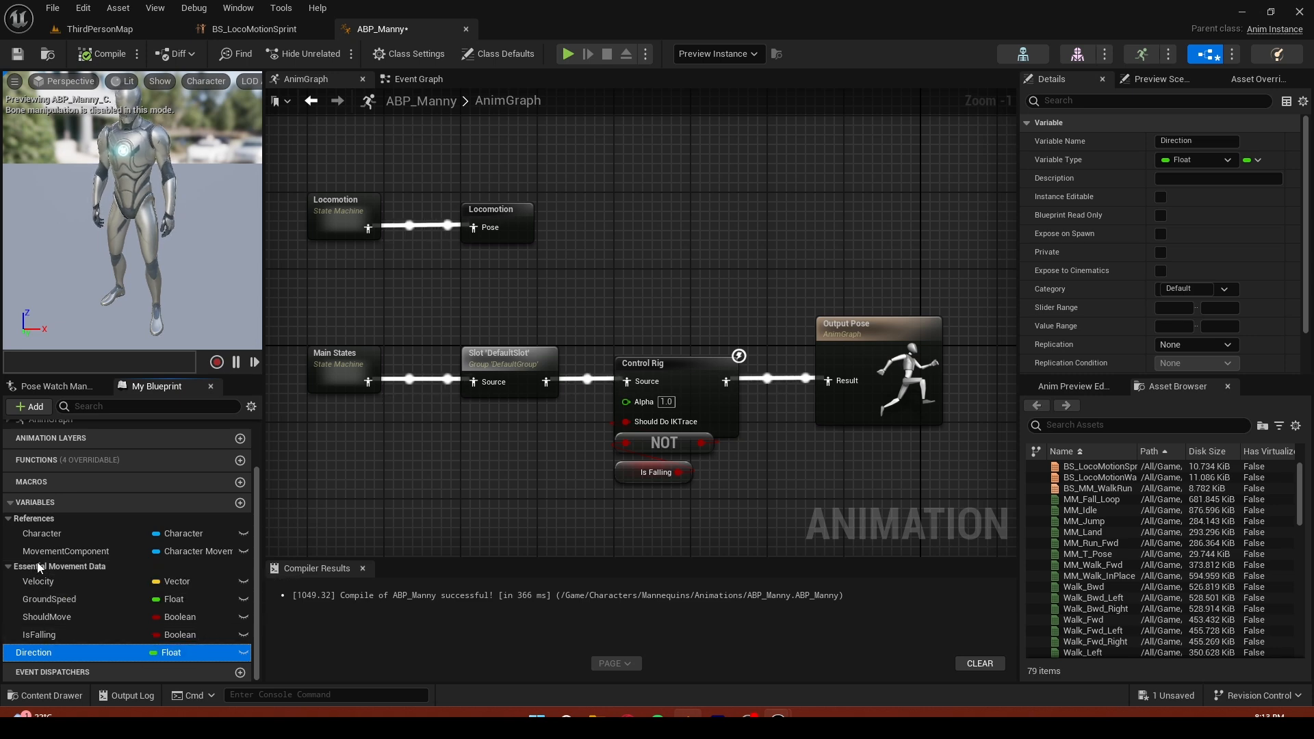
left_click(104, 53)
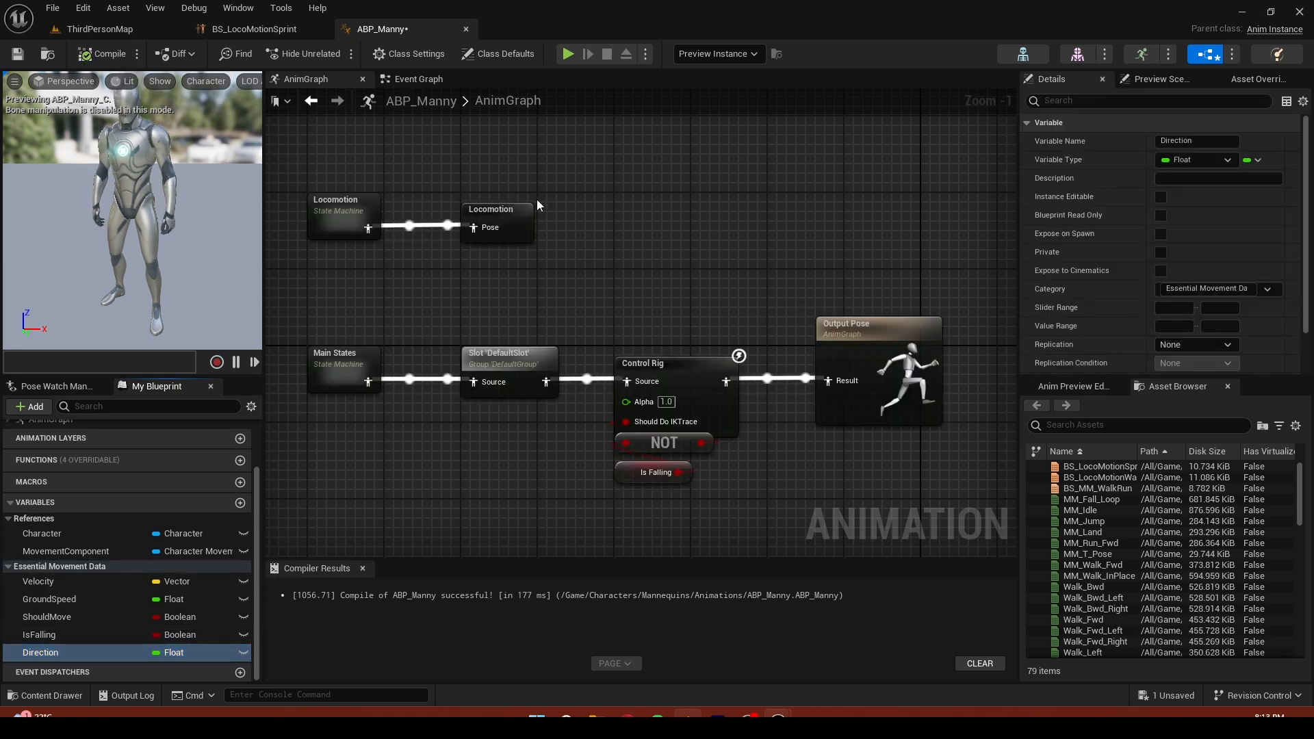
Open the Walk / Run state of the Locomotion state machine and delete its Ground Speed and BS_MM_WalkRun nodes
right_click_drag(642, 220, 639, 132)
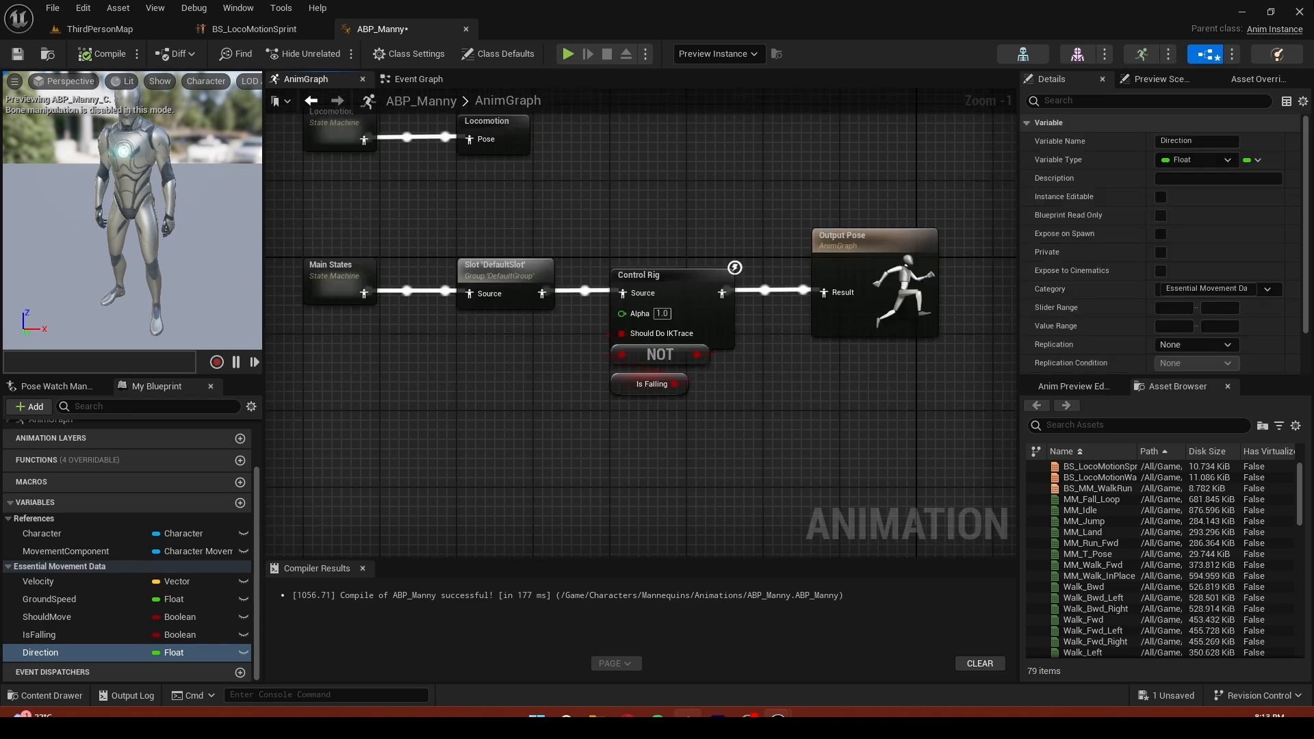
right_click_drag(745, 383, 755, 408)
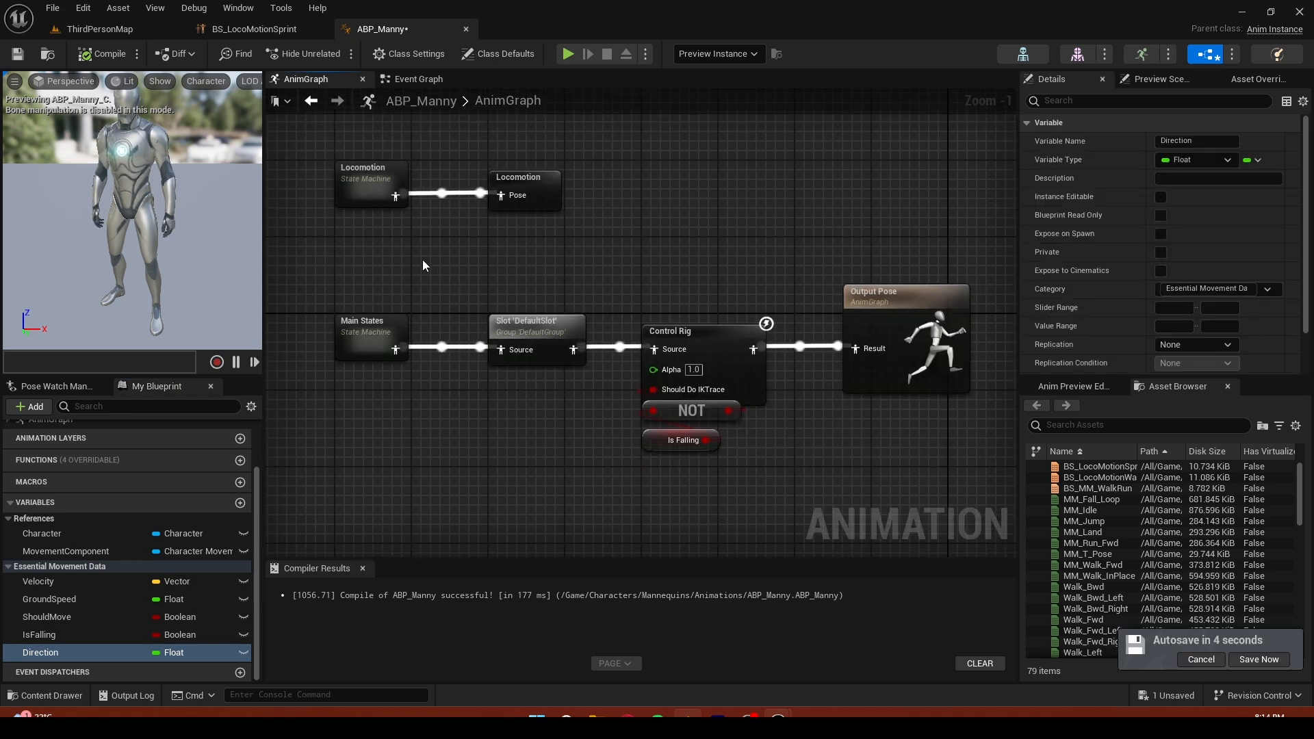
double_click(357, 198)
right_click_drag(844, 323, 770, 329)
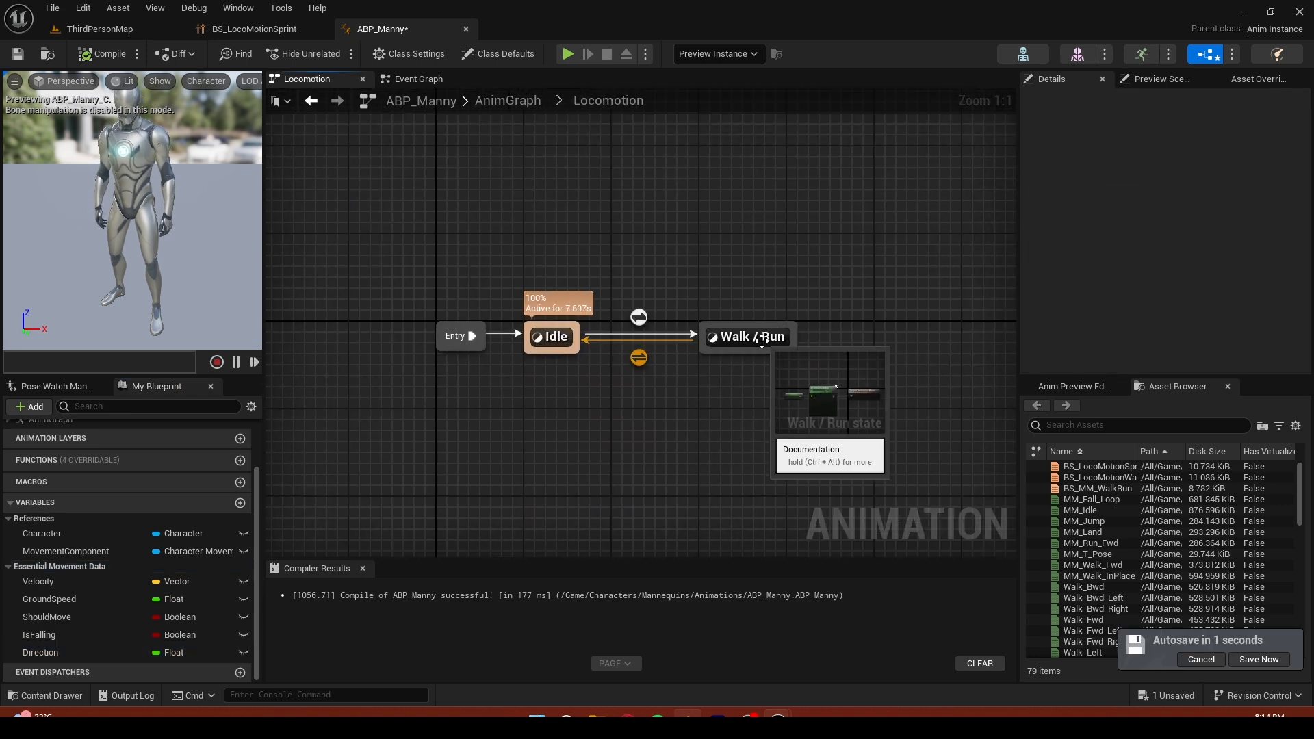
left_click(758, 349)
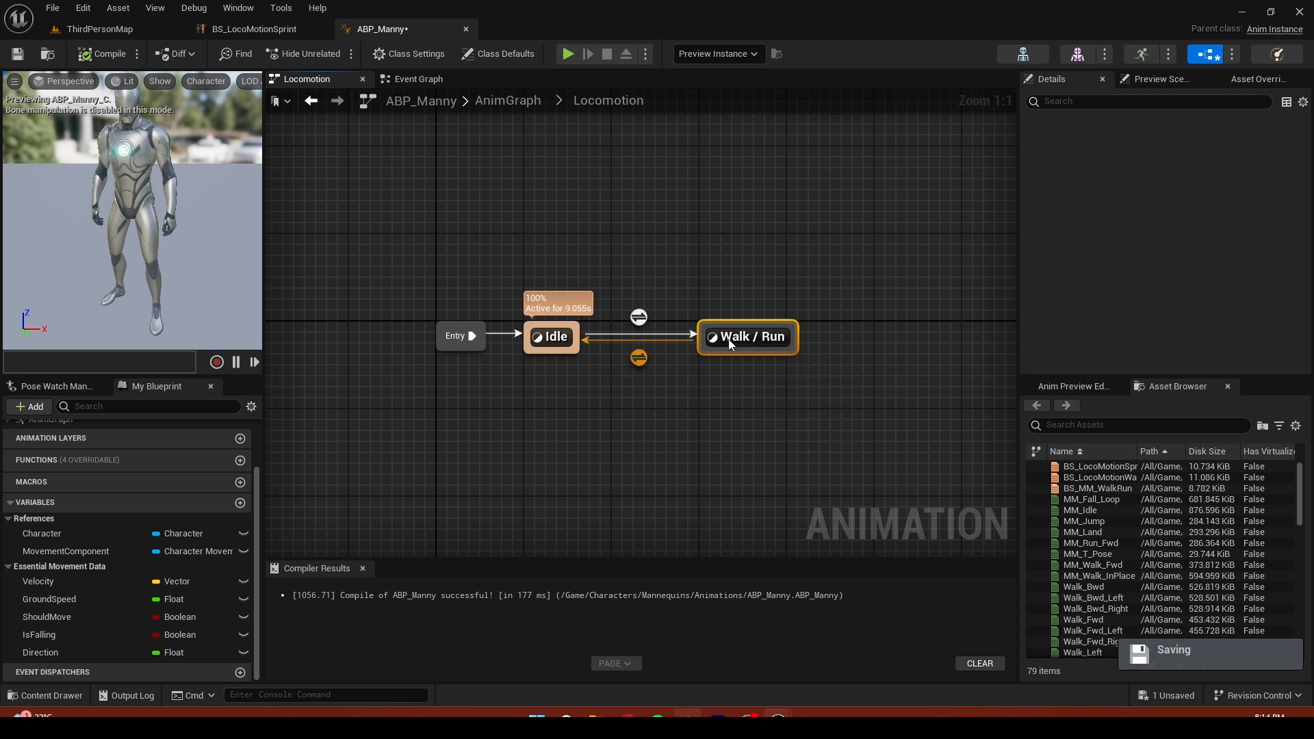
double_click(730, 338)
left_click_drag(817, 435, 610, 230)
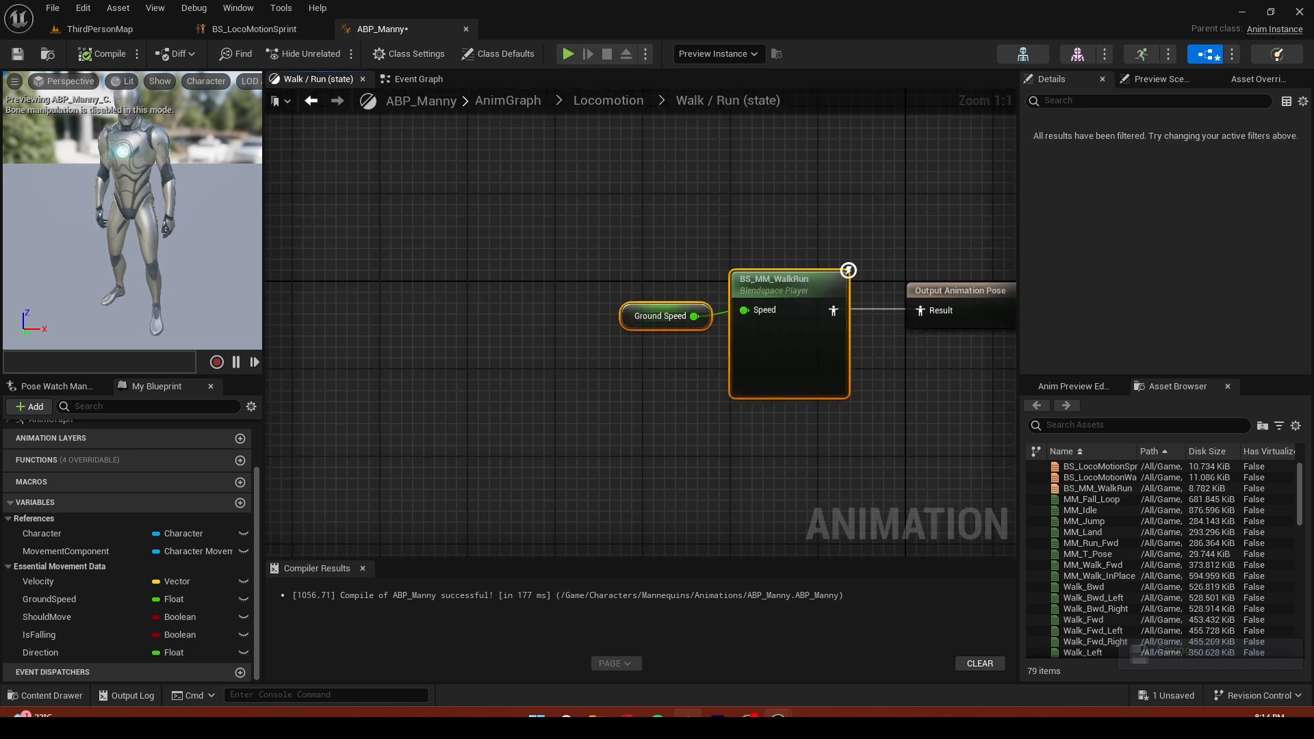
right_click_drag(828, 360, 715, 321)
key("Delete")
Place the BS_LocoMotionWalk and BS_LocoMotionSprint blend spaces one above the other in the Walk / Run state graph
right_click_drag(729, 366, 680, 361)
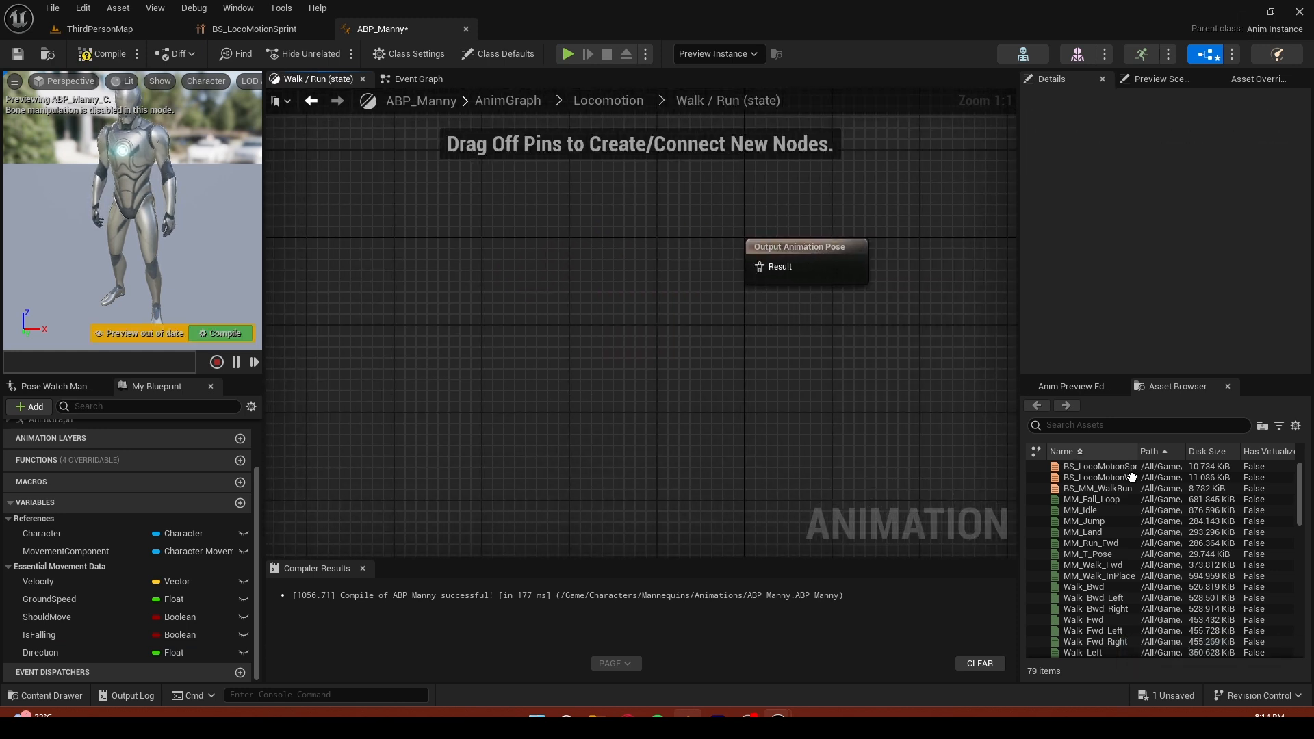
left_click_drag(1139, 477, 531, 209)
left_click_drag(623, 240, 540, 200)
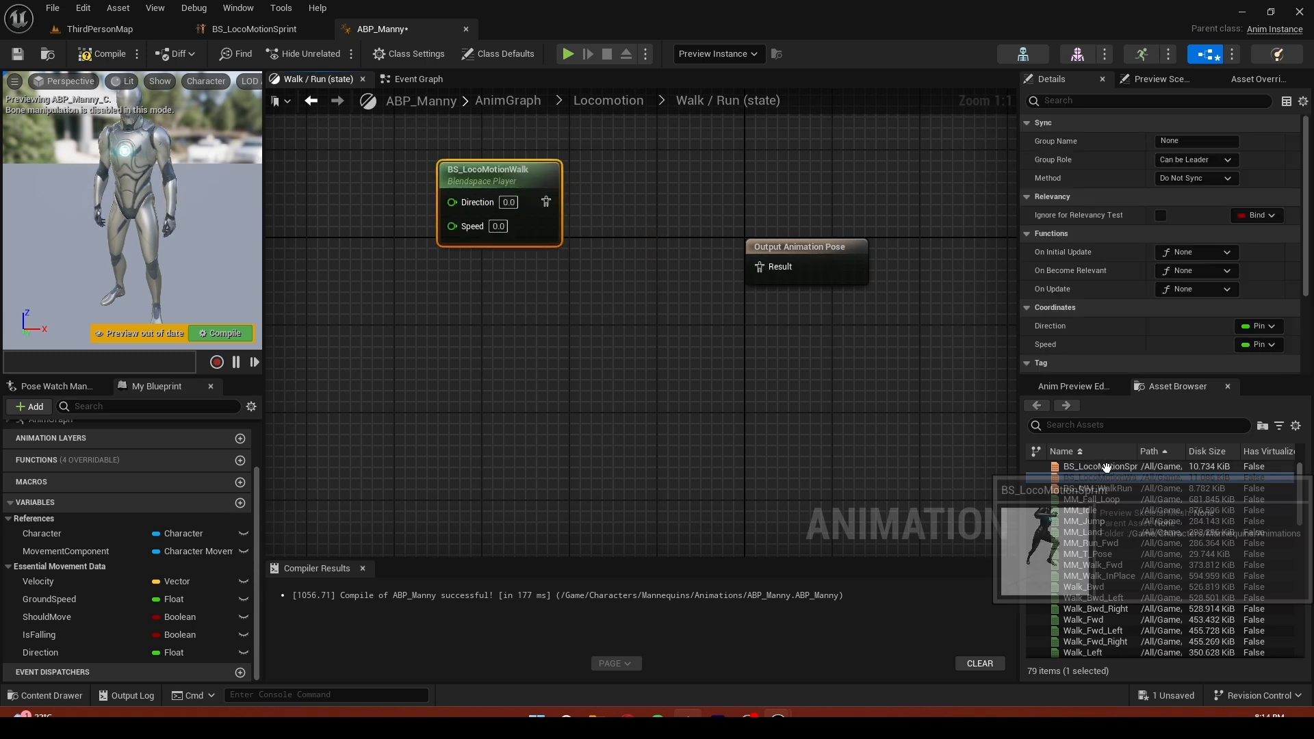
left_click_drag(1105, 466, 486, 330)
right_click_drag(448, 299, 623, 359)
right_click_drag(662, 313, 560, 303)
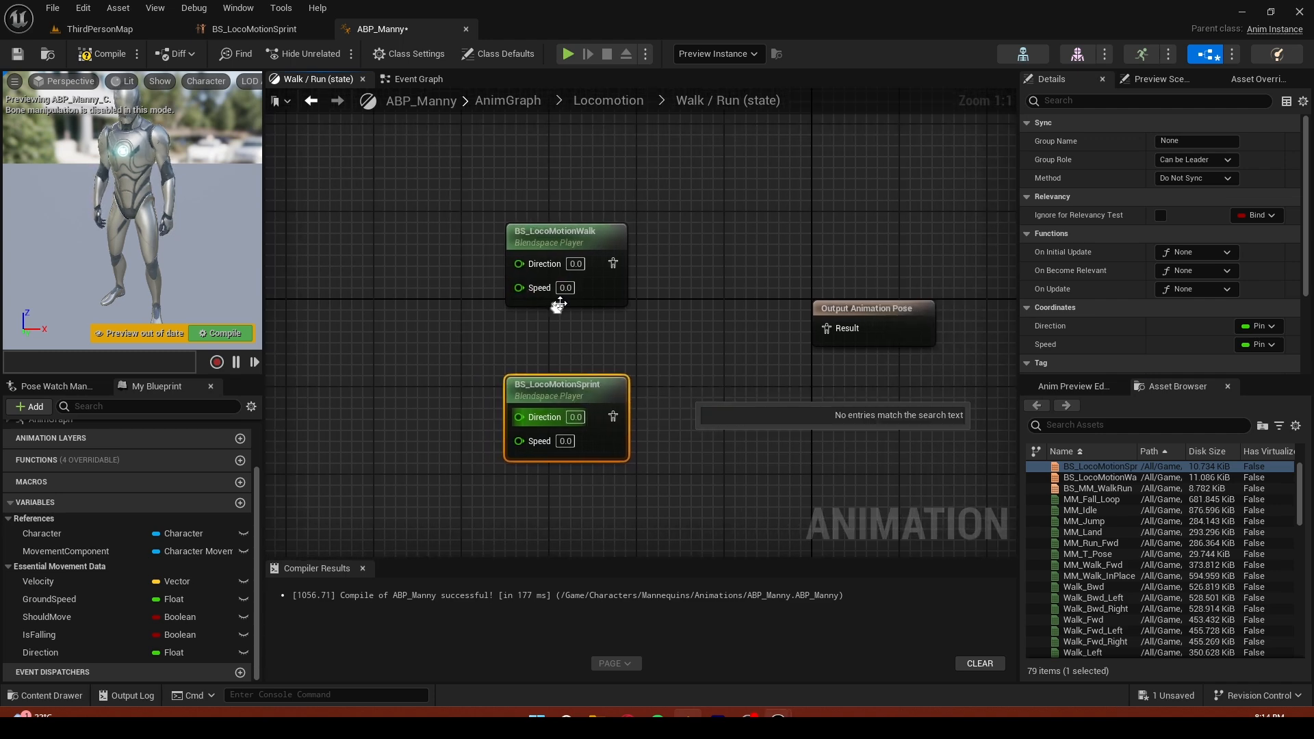
Add a Blend Poses by bool node with BS_LocoMotionSprint feeding its True Pose, and clear the debug object selection
left_click_drag(620, 411, 676, 294)
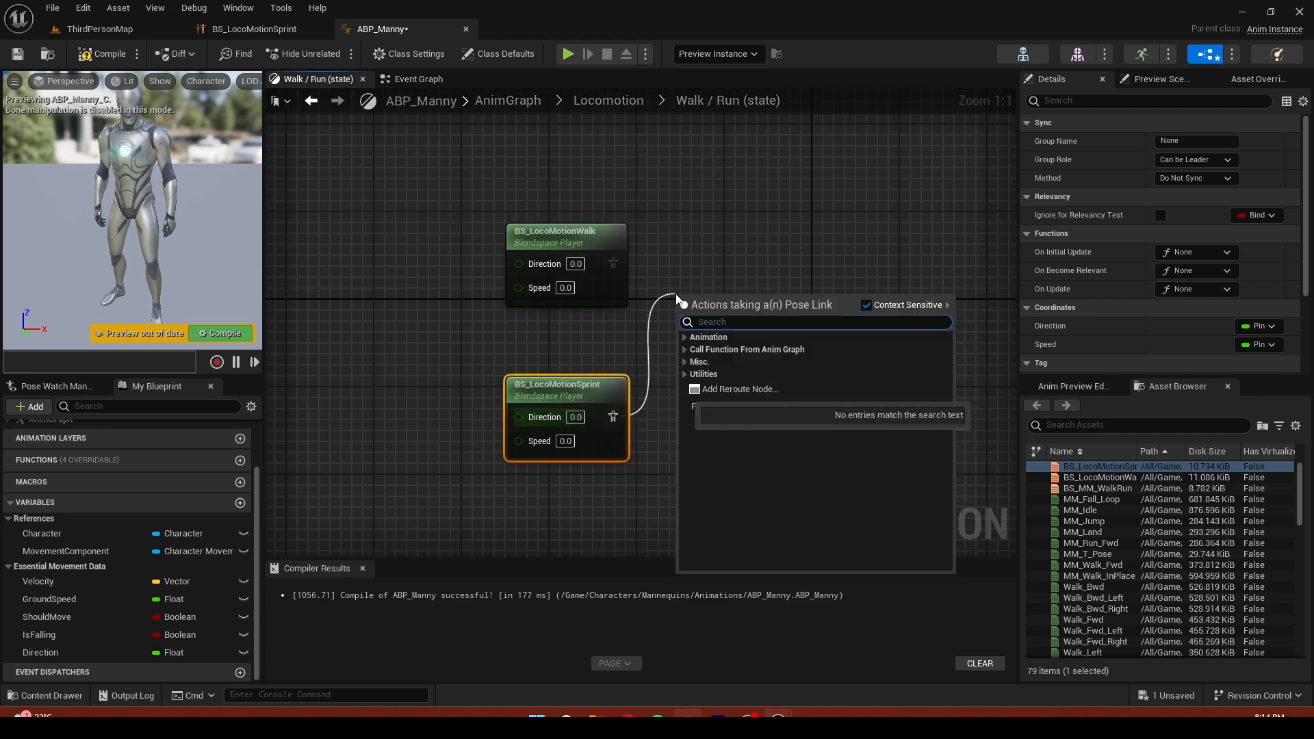
type("blend pose")
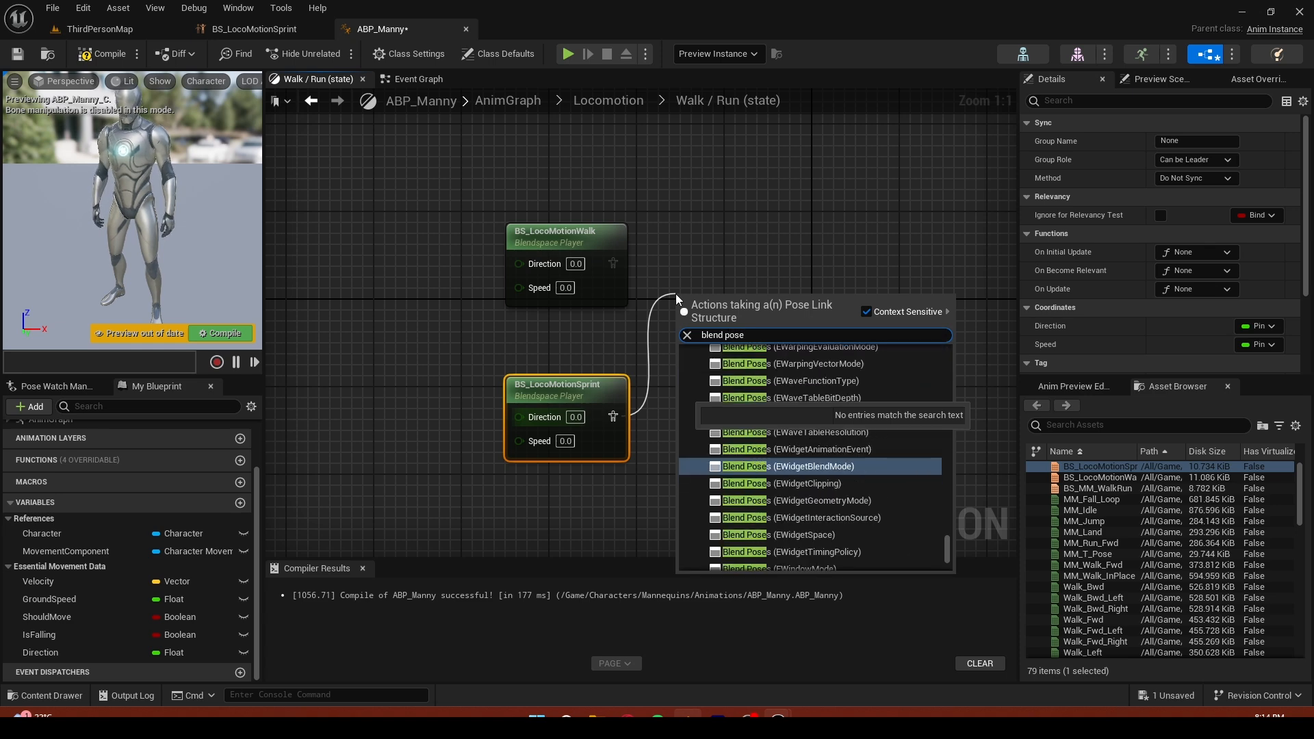
type(" by bool")
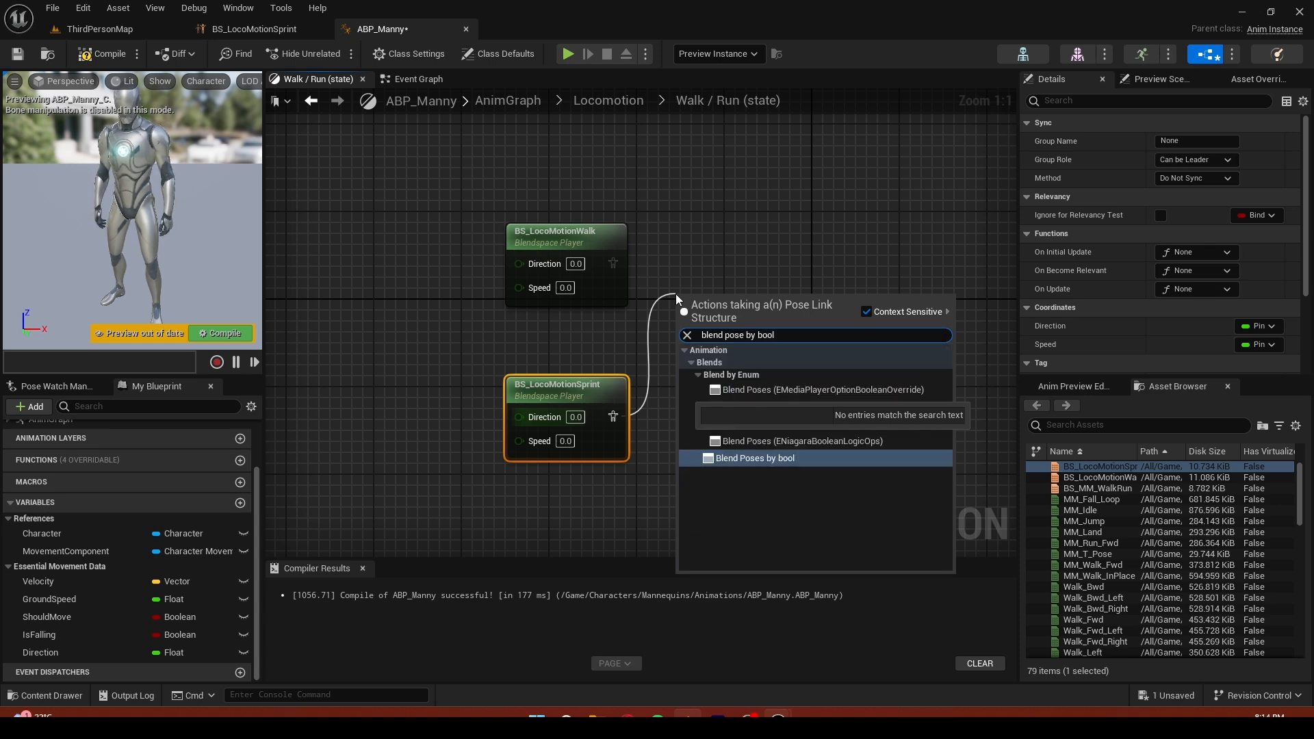
key("Return")
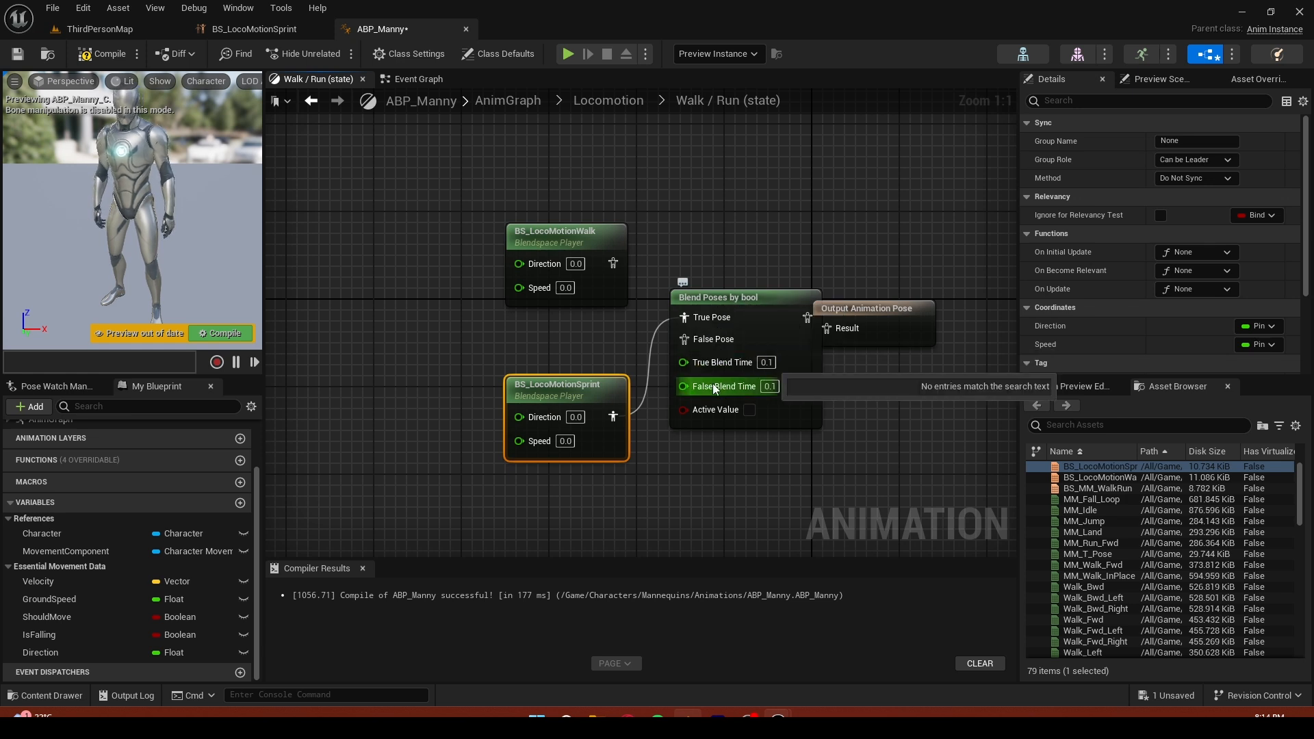
left_click(716, 54)
left_click(749, 71)
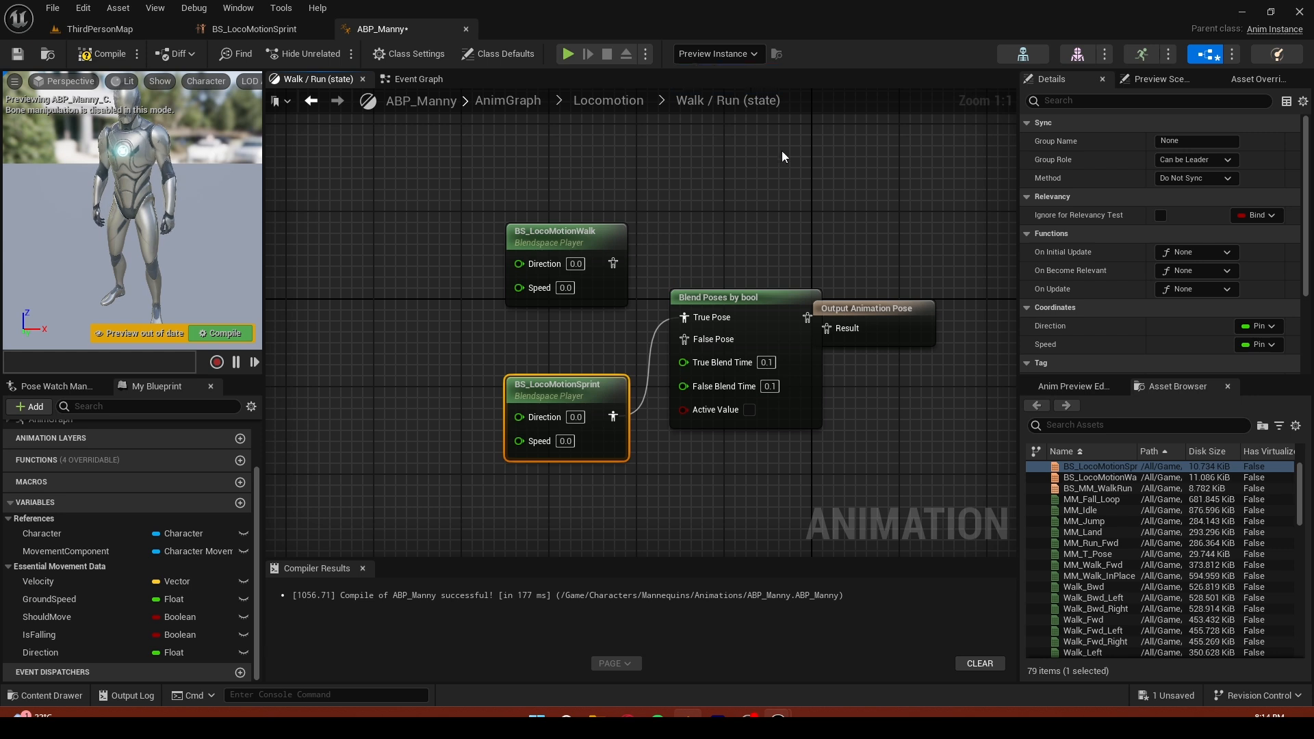
left_click_drag(755, 305, 733, 315)
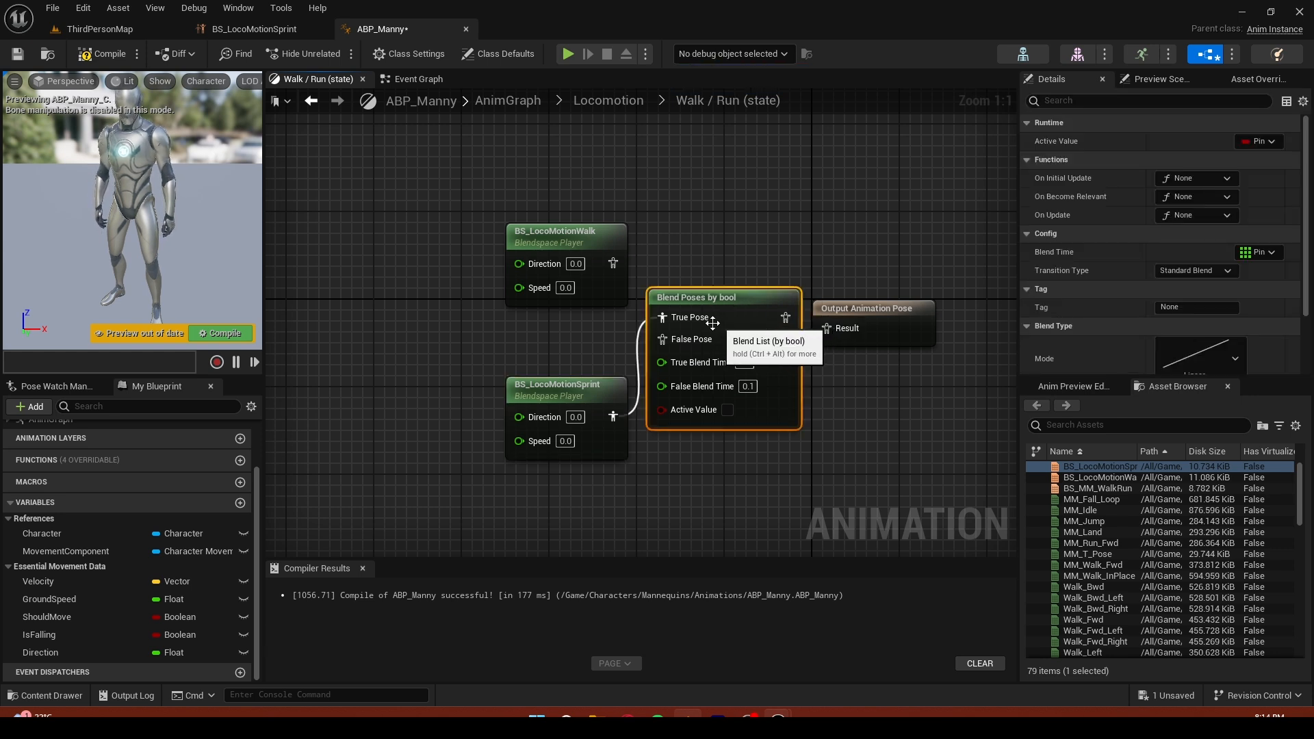
Connect BS_LocoMotionWalk to the blend node's False Pose and the blend's output to the Output Animation Pose result
left_click_drag(742, 323, 610, 268)
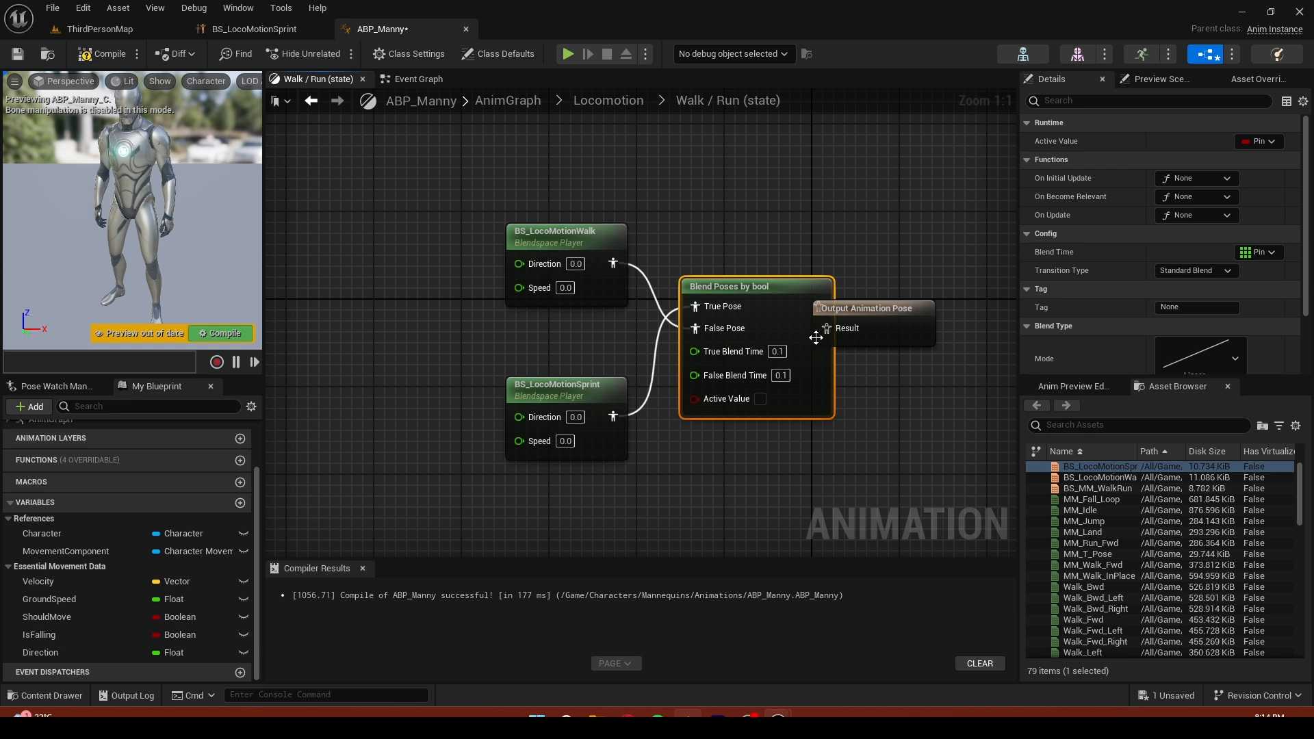
mouse_move(808, 333)
left_mouse_down()
mouse_move(775, 332)
mouse_move(810, 329)
left_mouse_up()
left_click_drag(756, 315, 766, 336)
right_click_drag(884, 380, 944, 300)
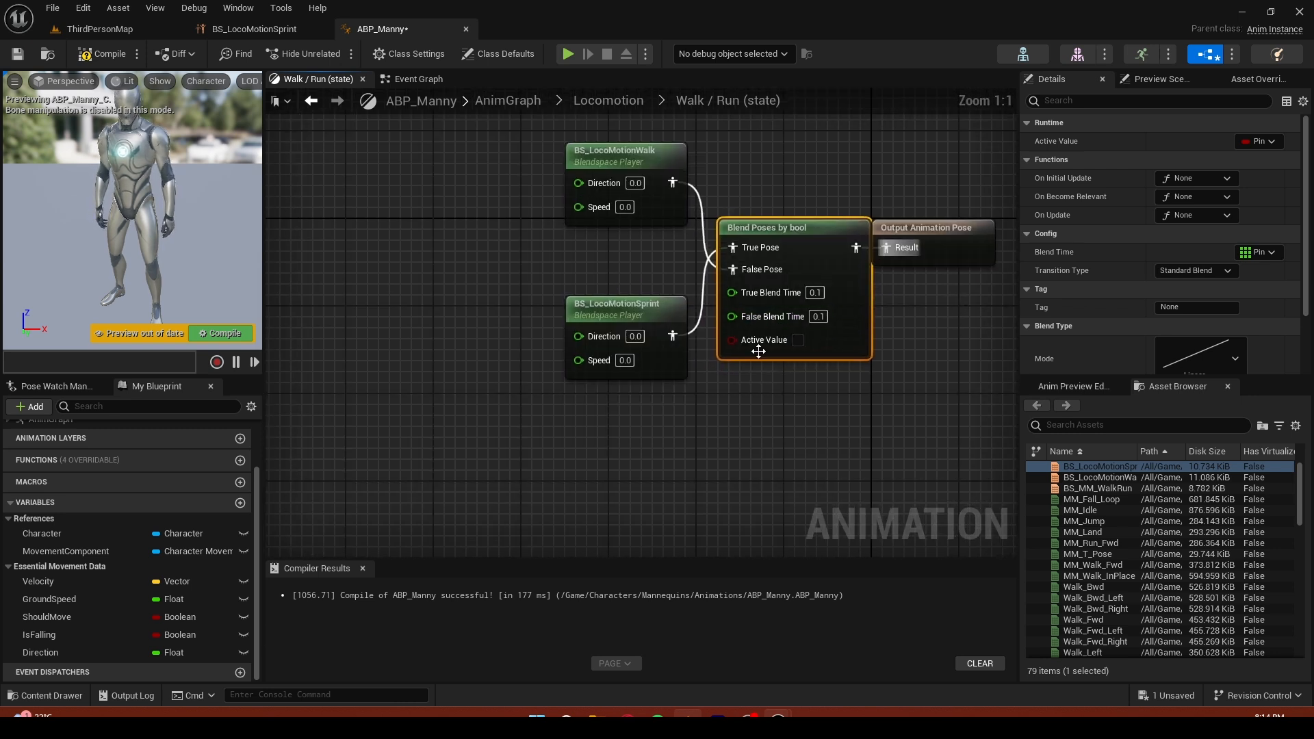
Drive the blend's Active Value with a >= comparison of GroundSpeed against 300 and compile the blueprint
left_click_drag(731, 340, 697, 455)
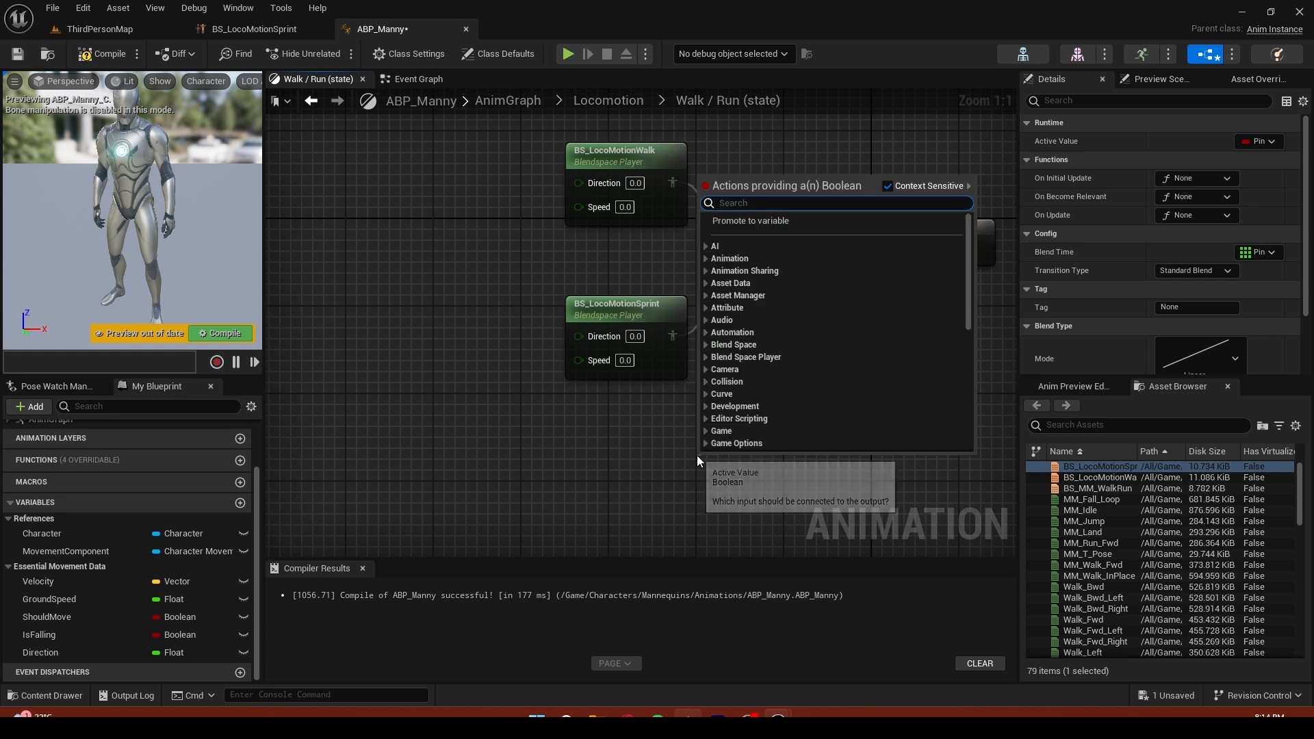
type(">")
key("Return")
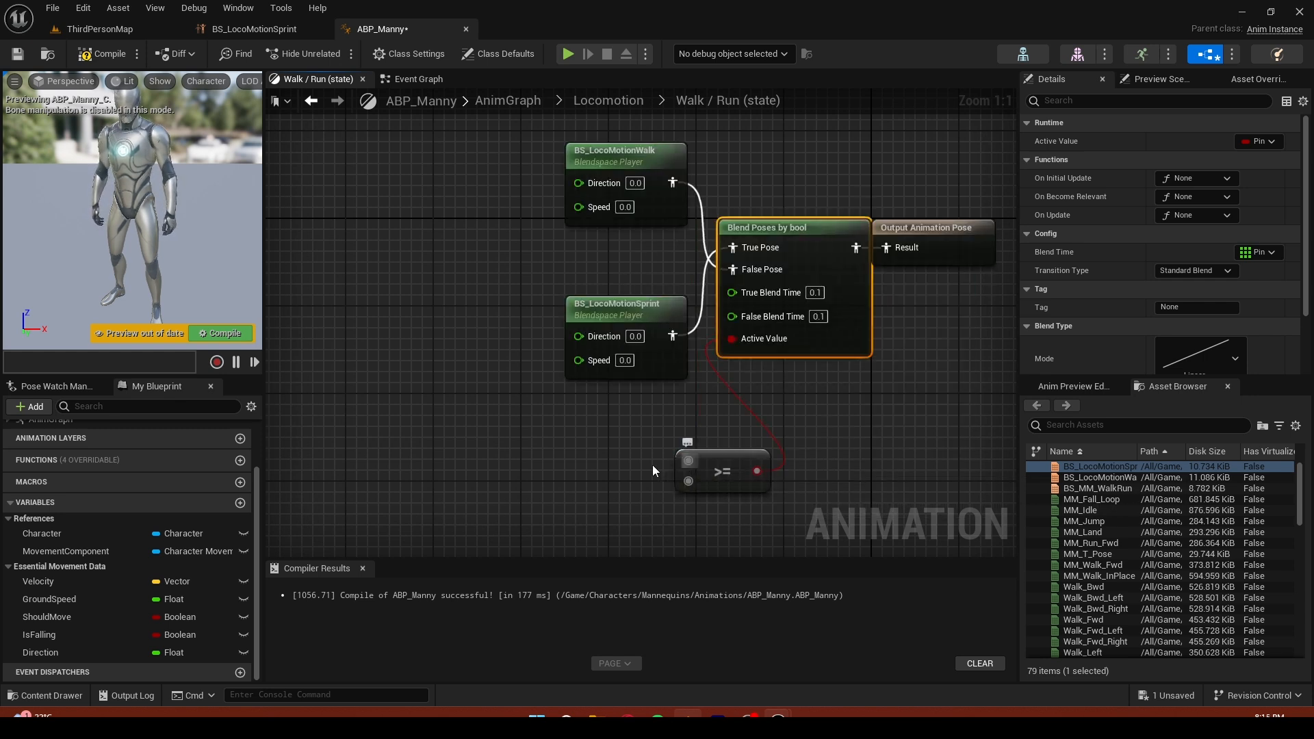
right_click_drag(653, 466, 710, 421)
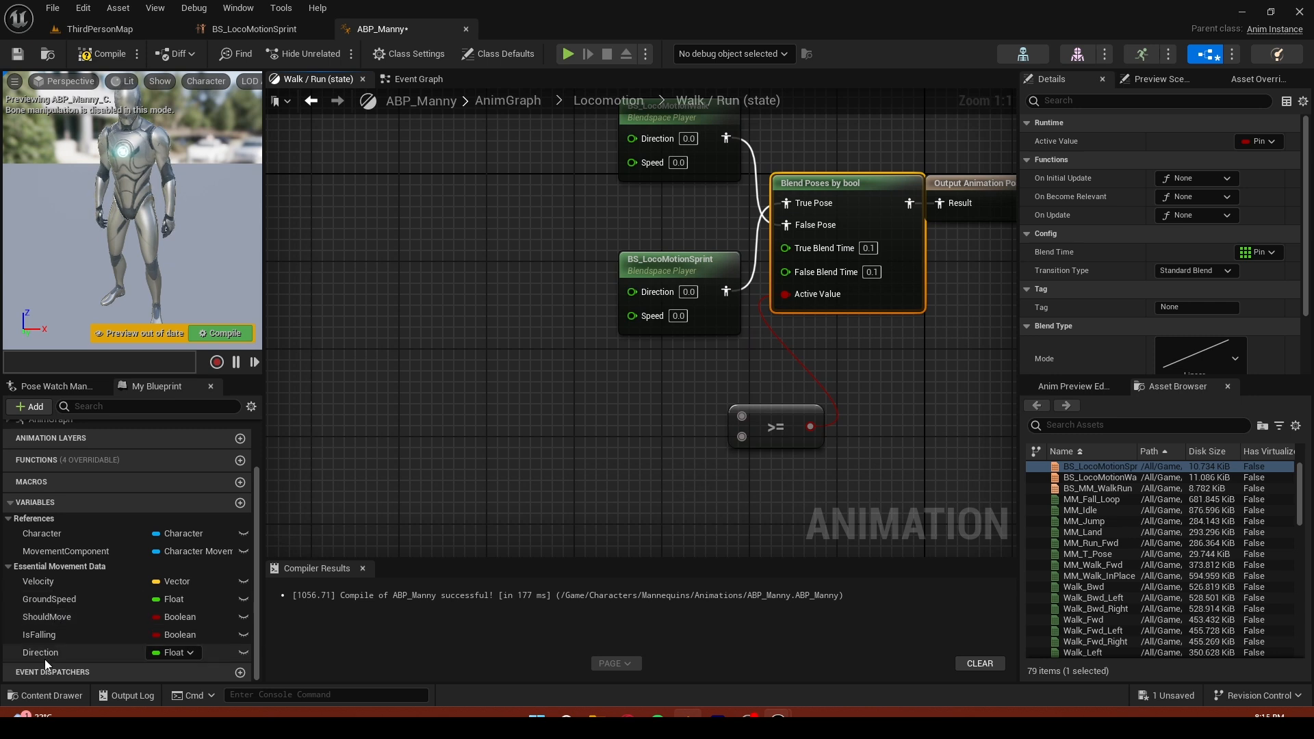
left_click_drag(68, 600, 746, 414)
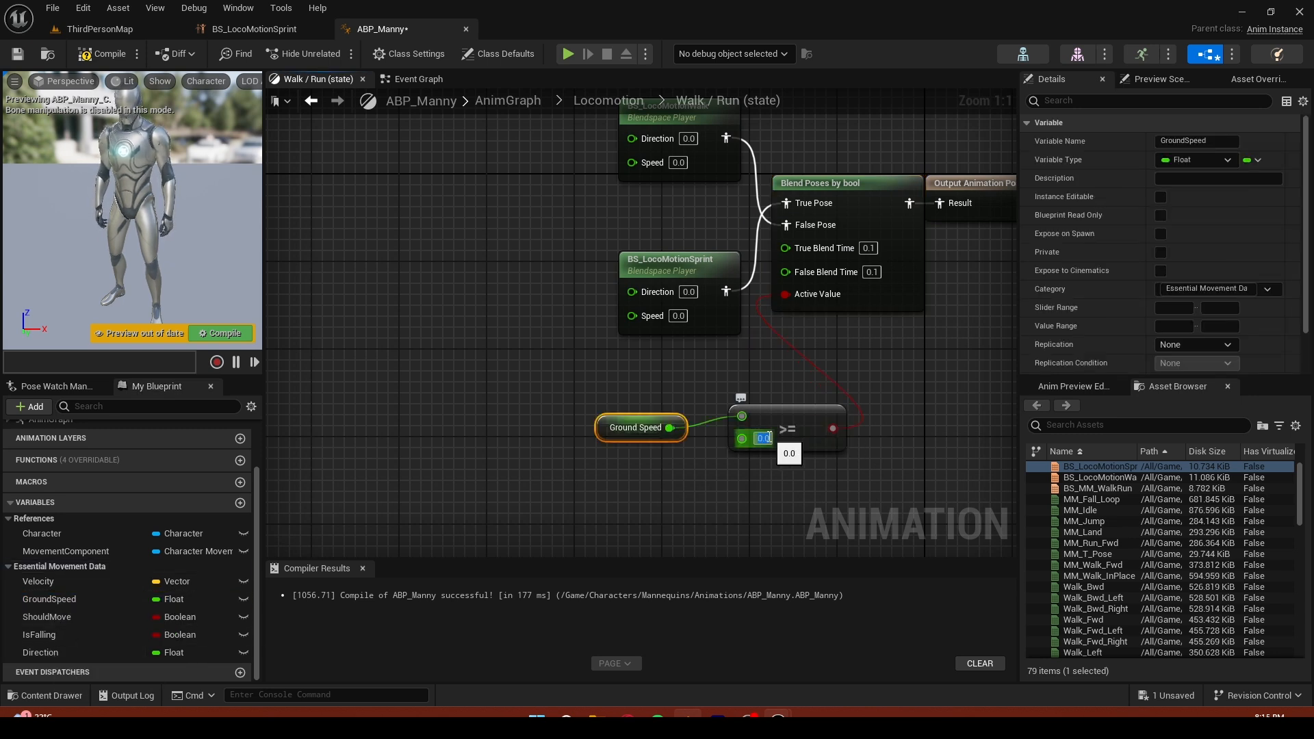
type("300")
key("Return")
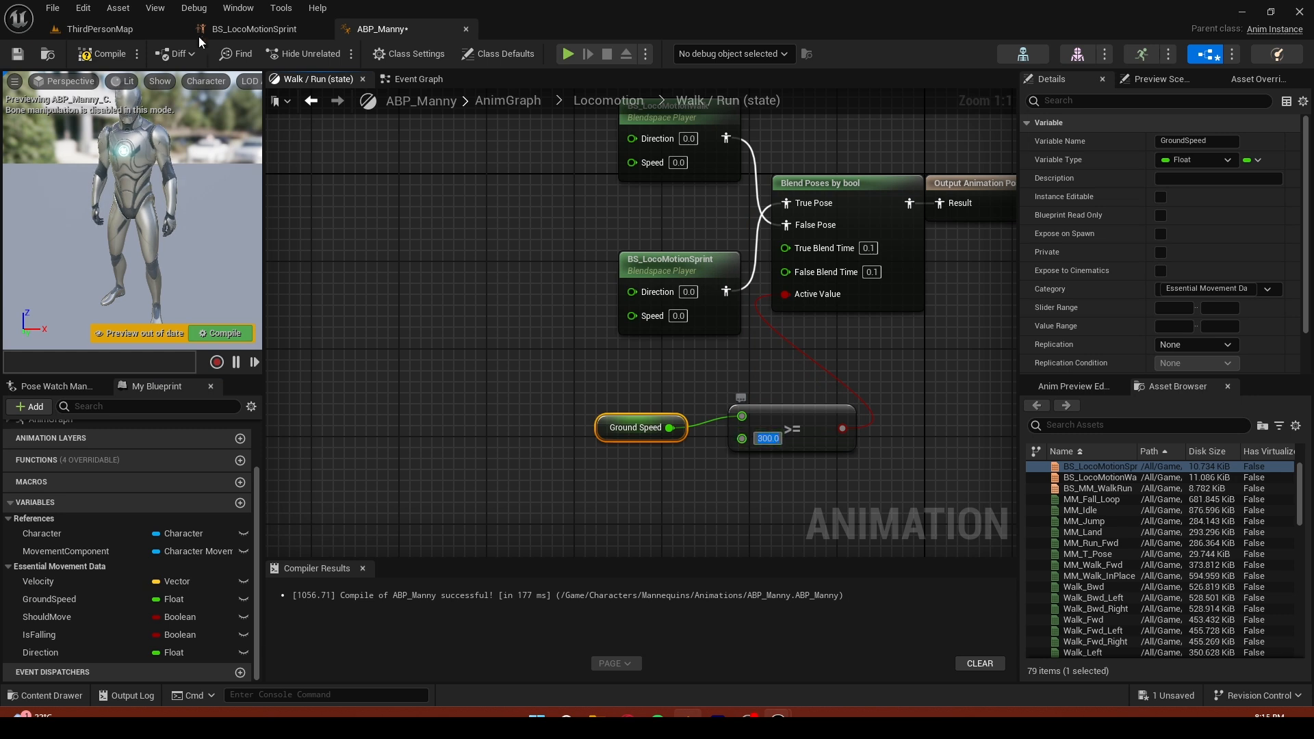
left_click(108, 52)
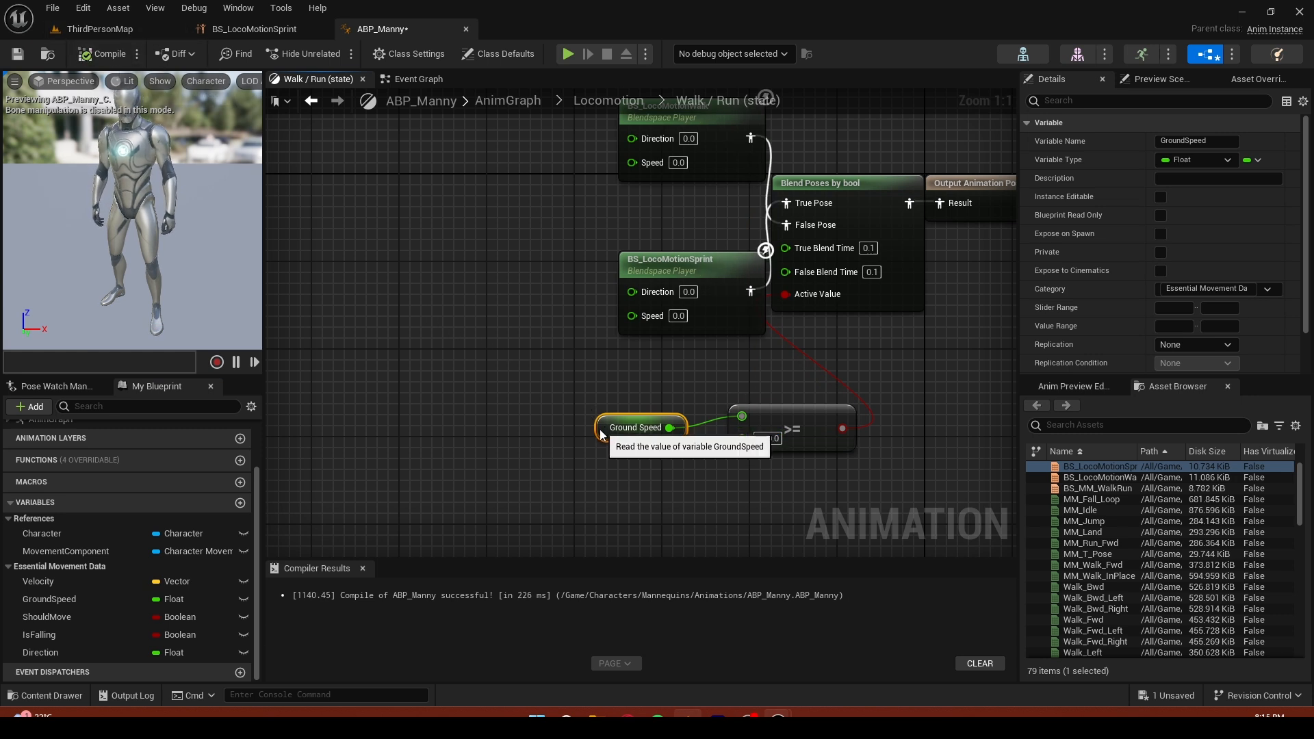
Tidy the graph by aligning the Ground Speed node with the comparison and moving BS_LocoMotionSprint away from the blend node
left_click_drag(597, 432, 592, 430)
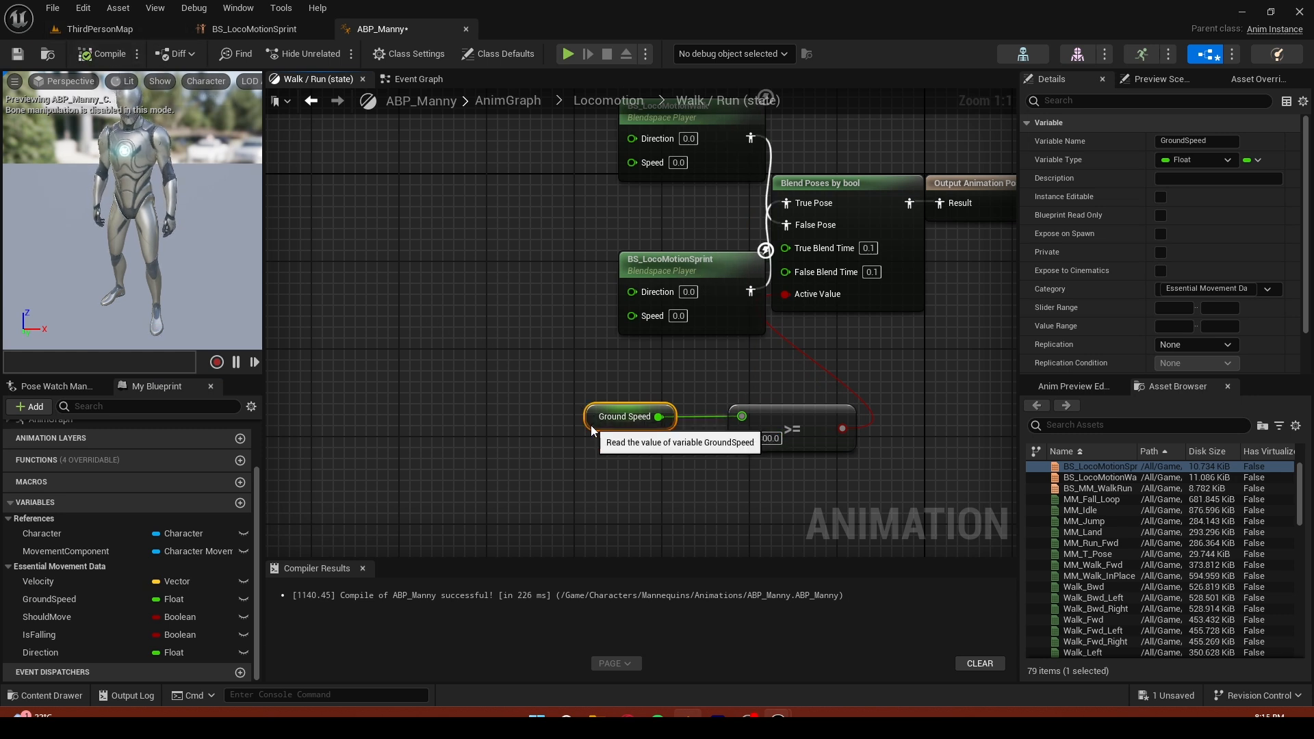
left_click(811, 440)
right_click_drag(765, 279, 702, 325)
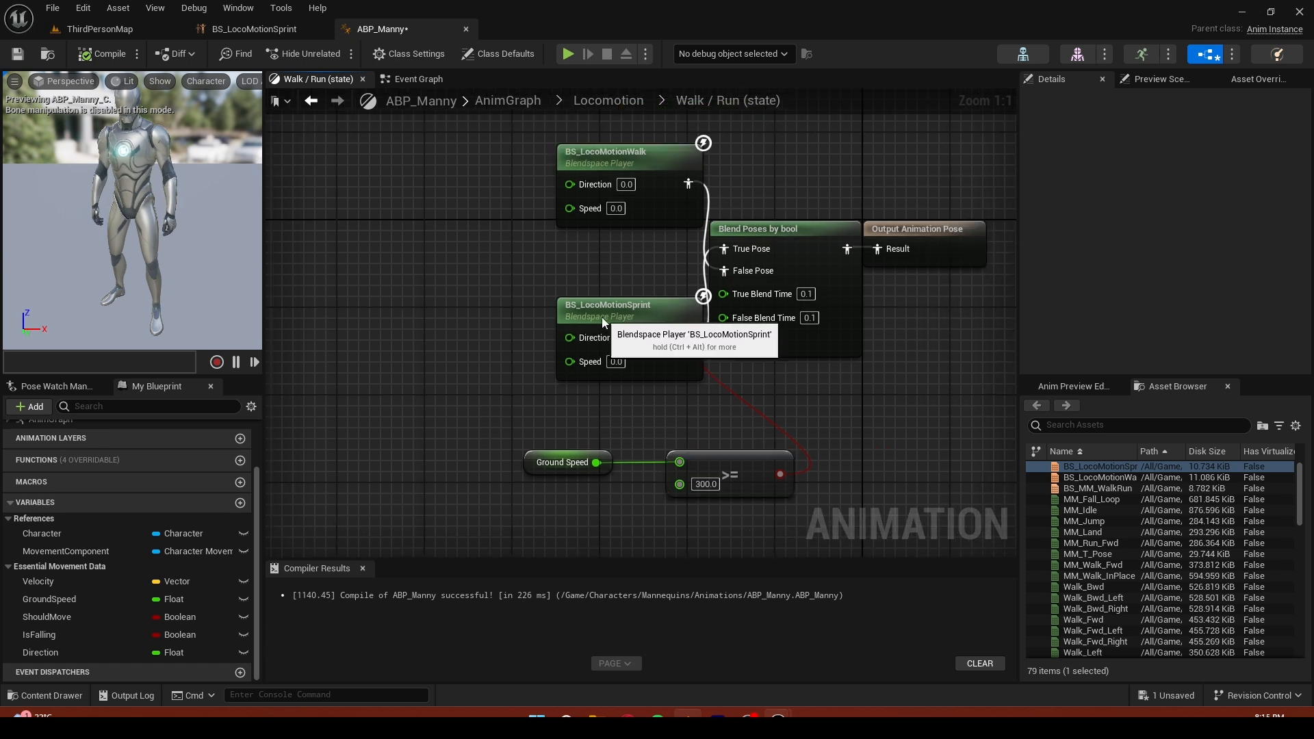
left_click_drag(602, 318, 568, 318)
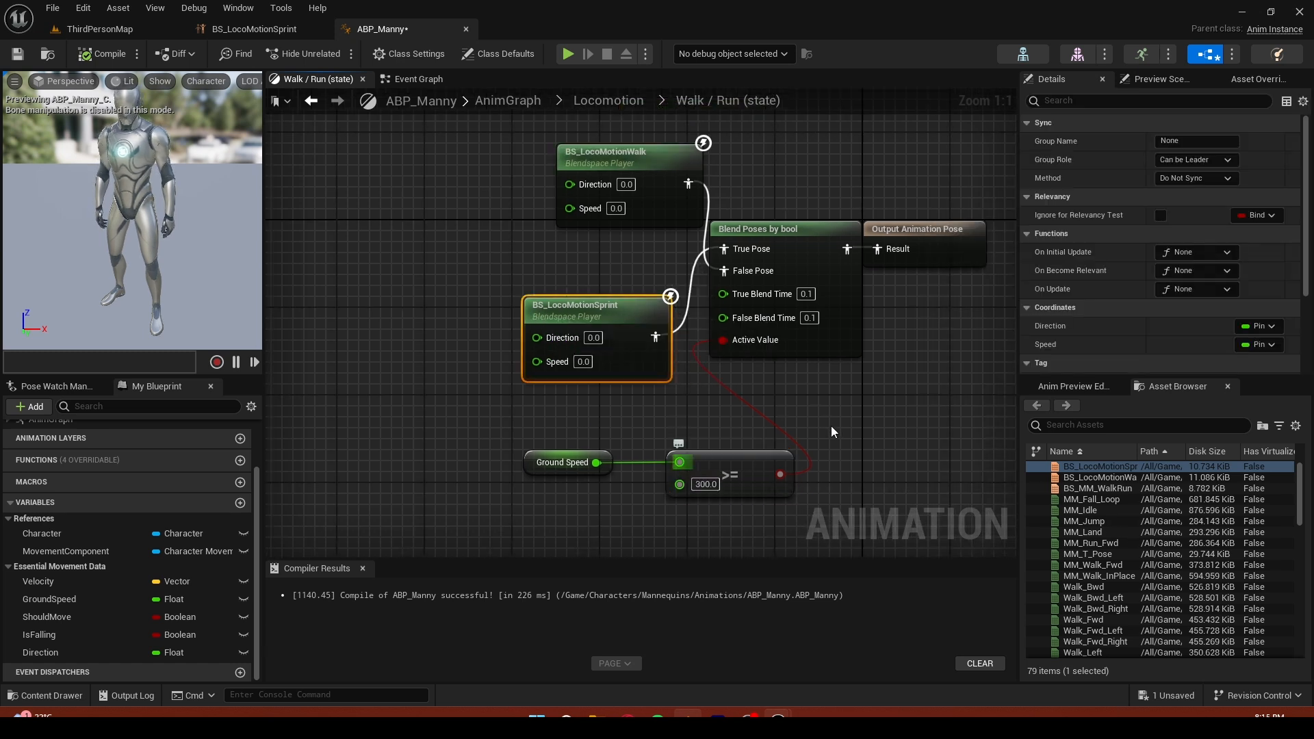
Set both the True Blend Time and the False Blend Time of the Blend Poses by bool node to 0.3
right_click_drag(712, 282, 881, 315)
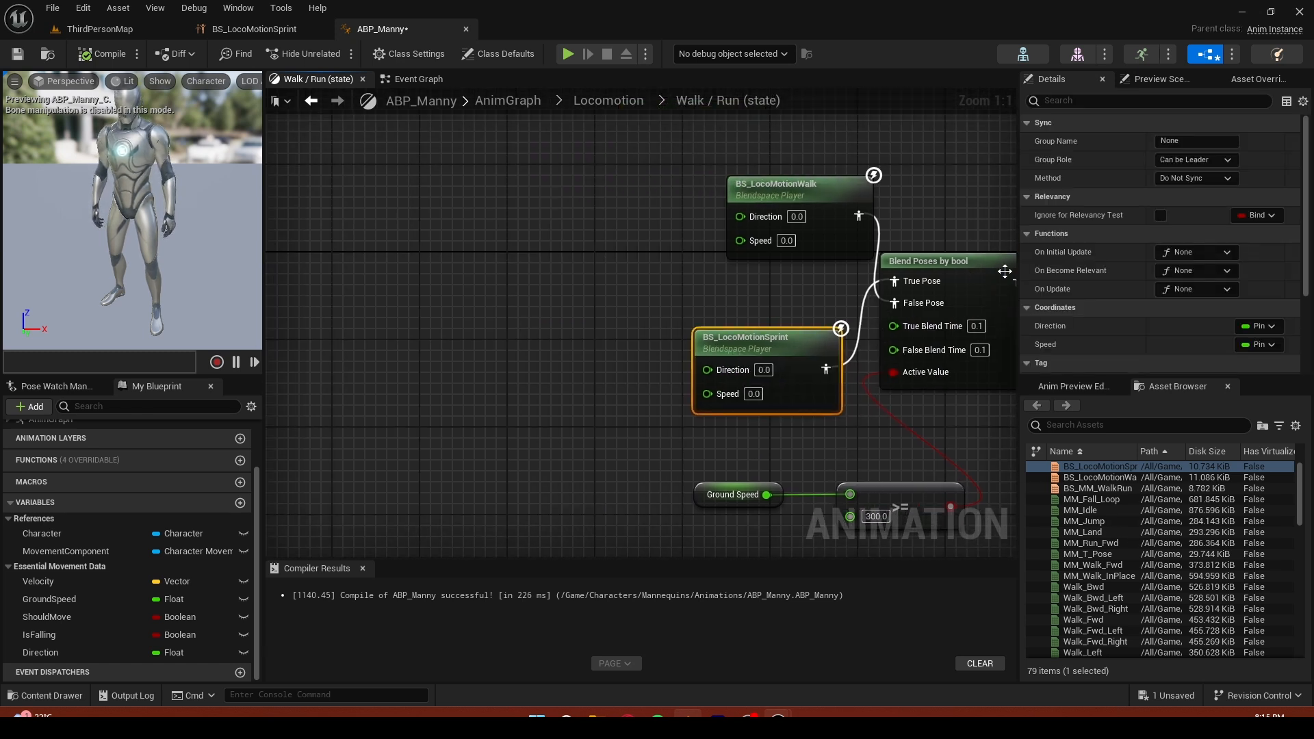
right_click_drag(957, 353, 860, 350)
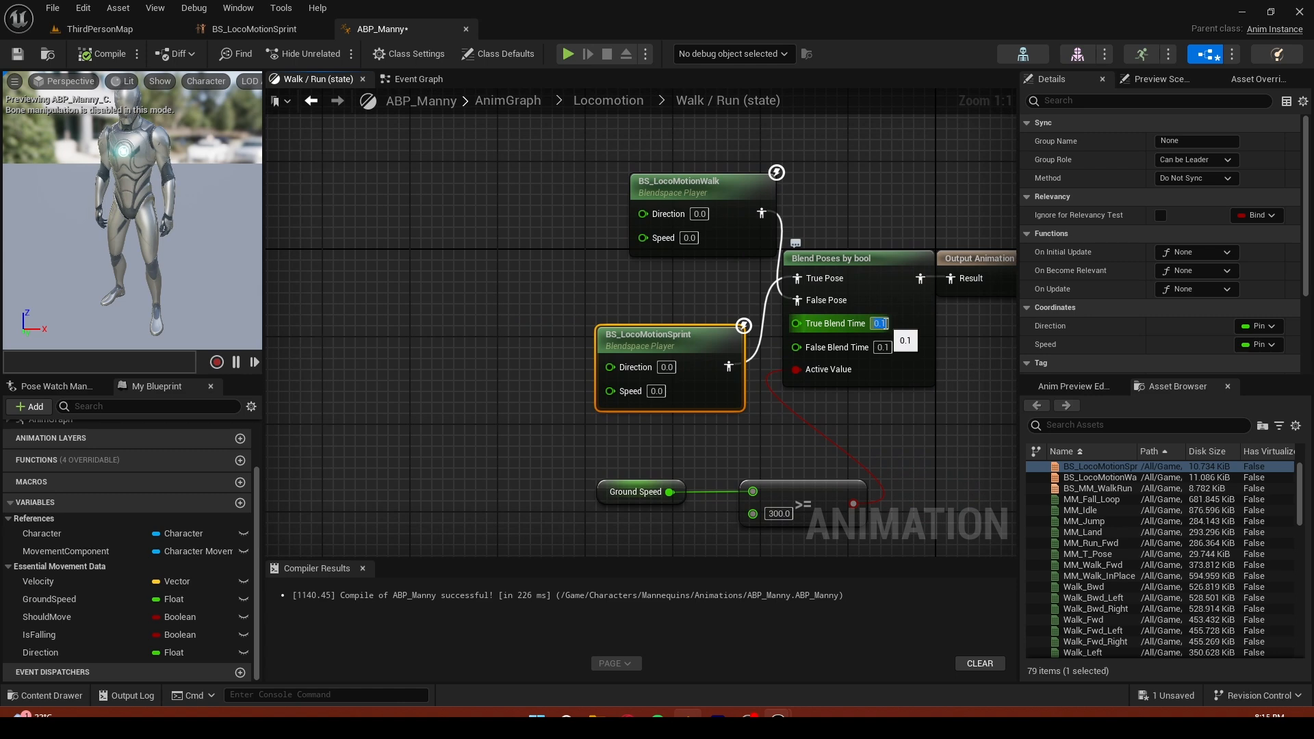
type("0.3")
key("Return")
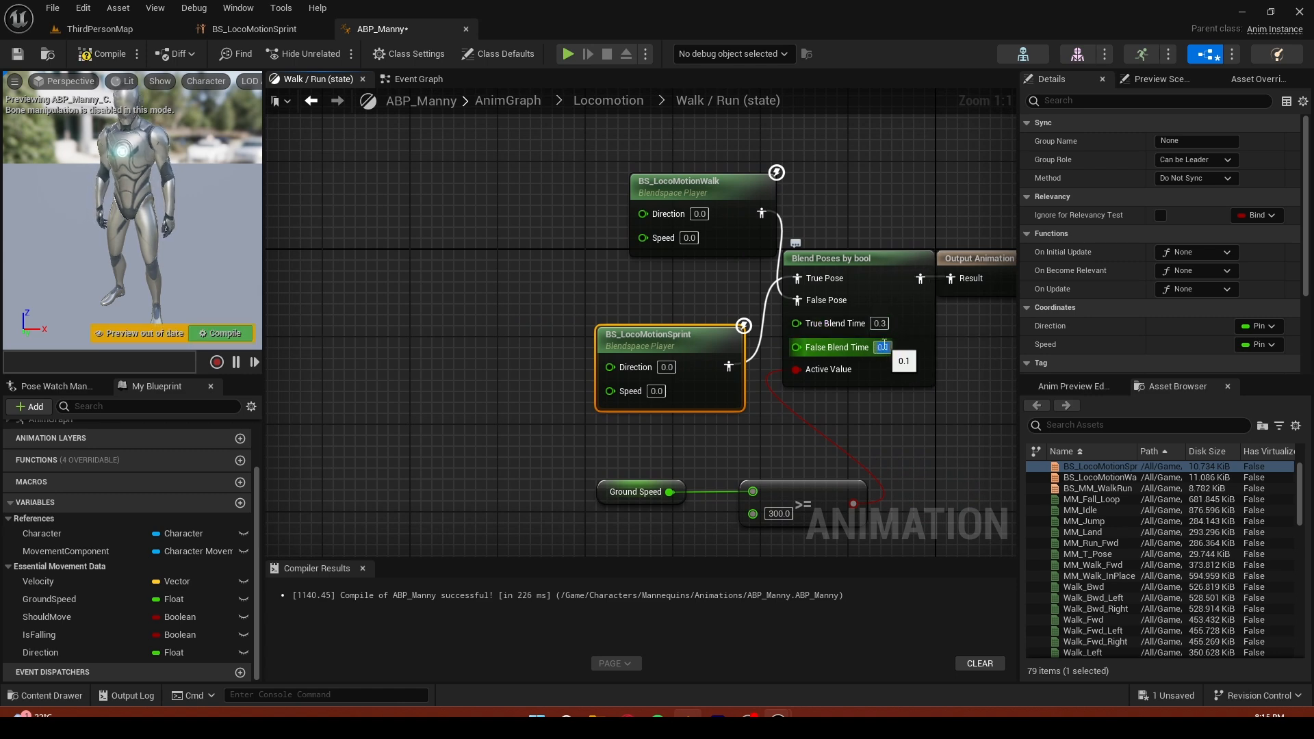
left_click(869, 440)
Feed the Direction and GroundSpeed variables into the Direction and Speed inputs of BS_LocoMotionWalk
right_click_drag(869, 440, 994, 431)
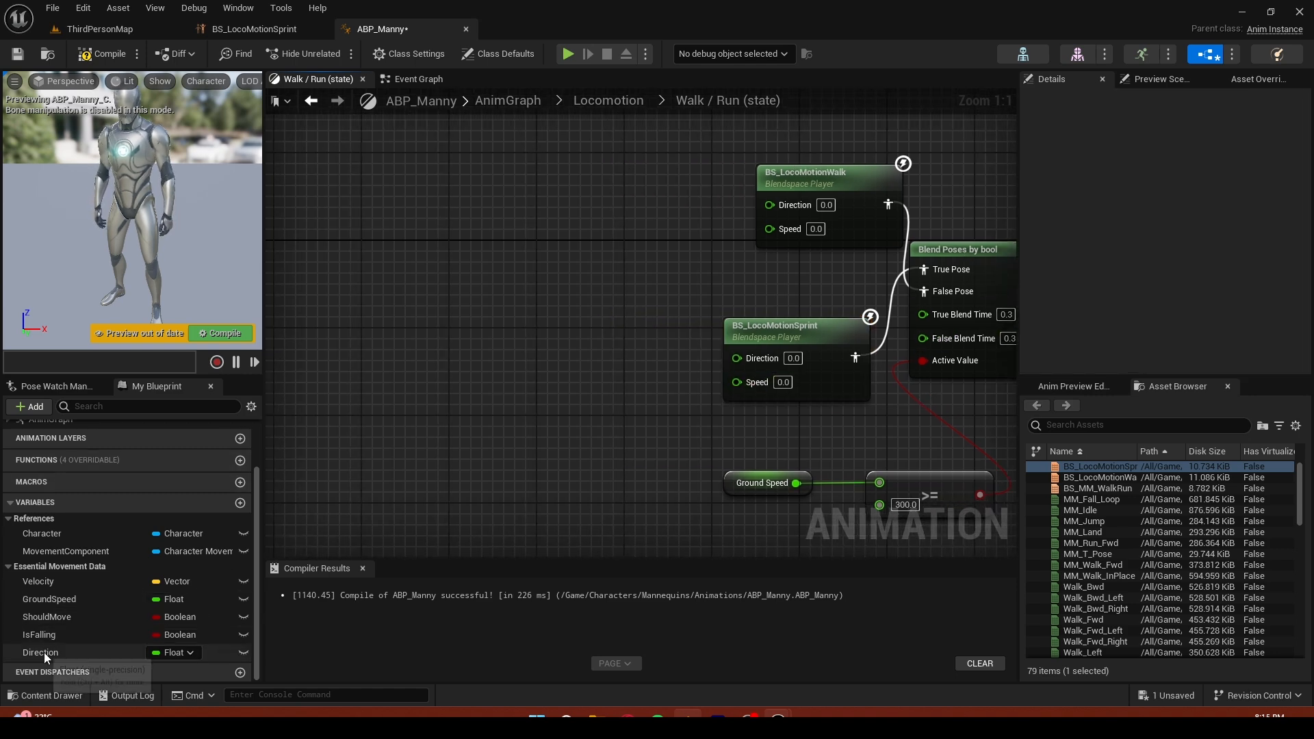
left_click_drag(44, 652, 787, 205)
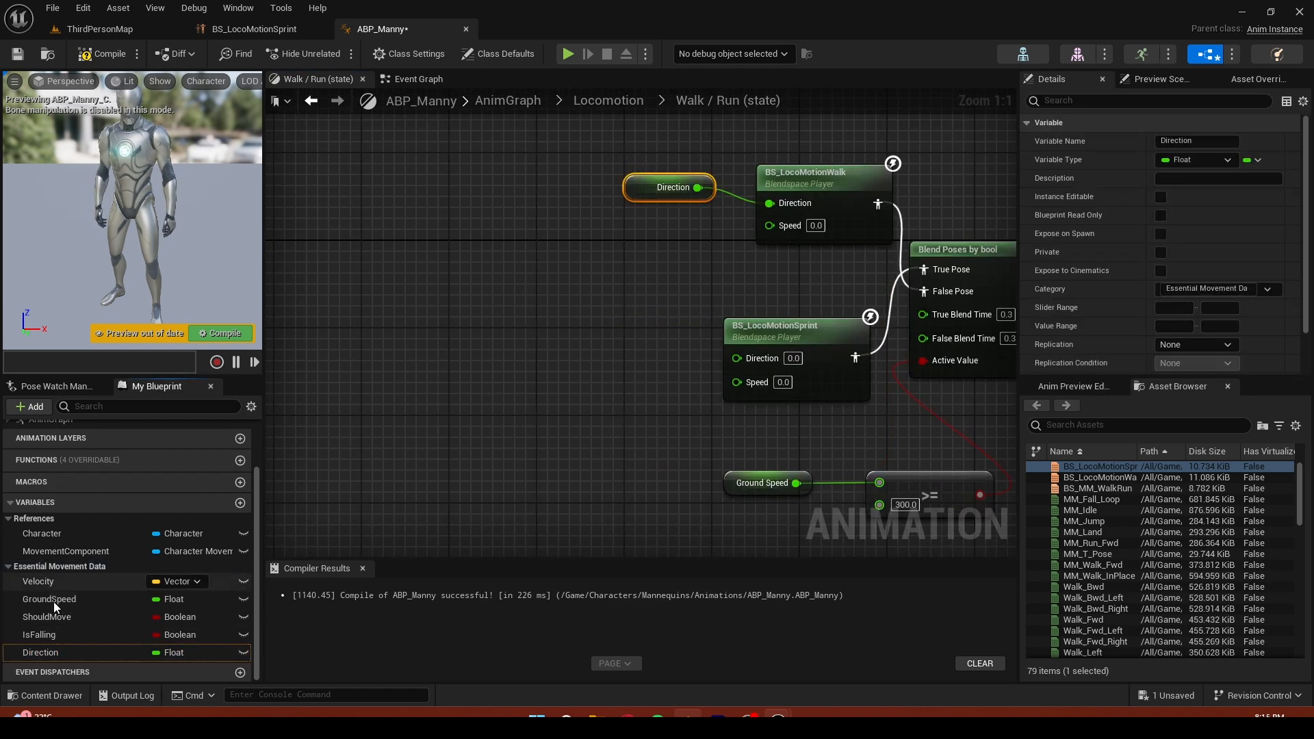
left_click_drag(54, 601, 788, 224)
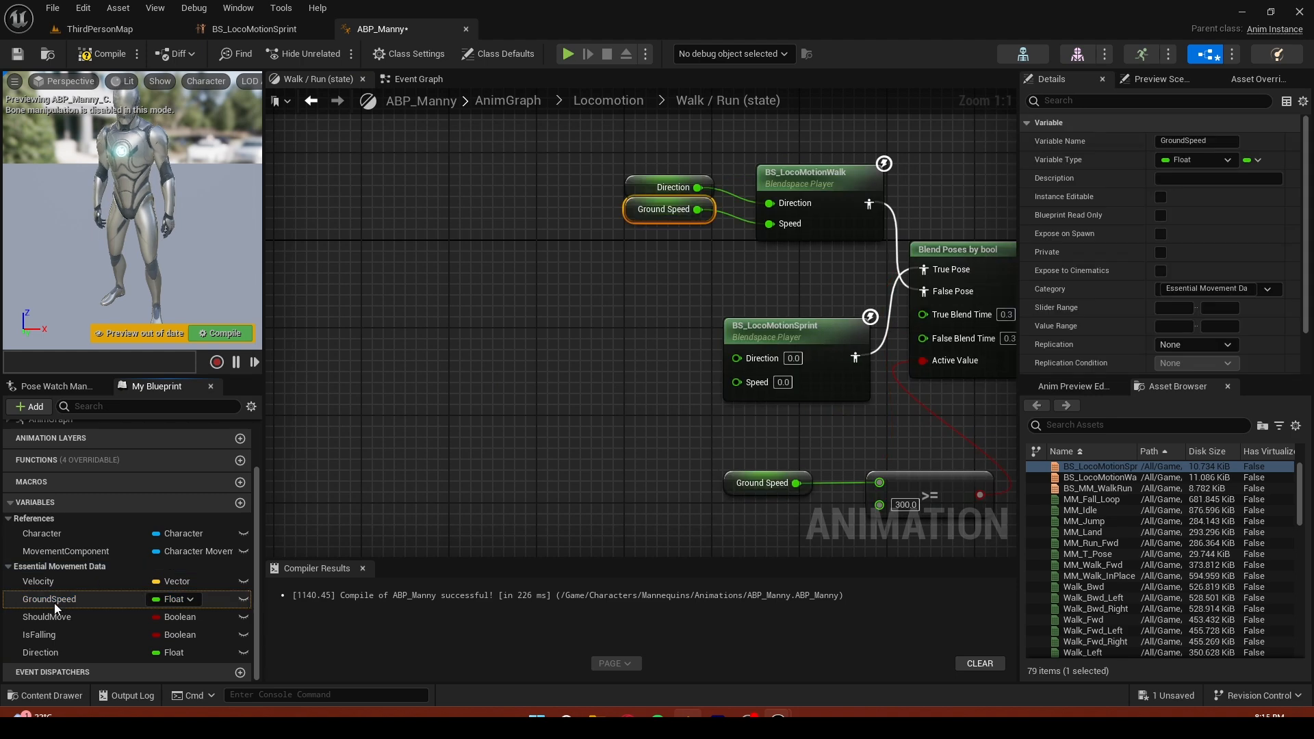
Feed GroundSpeed and Direction into the Speed and Direction inputs of BS_LocoMotionSprint, and compile the blueprint
left_click_drag(55, 603, 688, 433)
left_click_drag(742, 382, 743, 383)
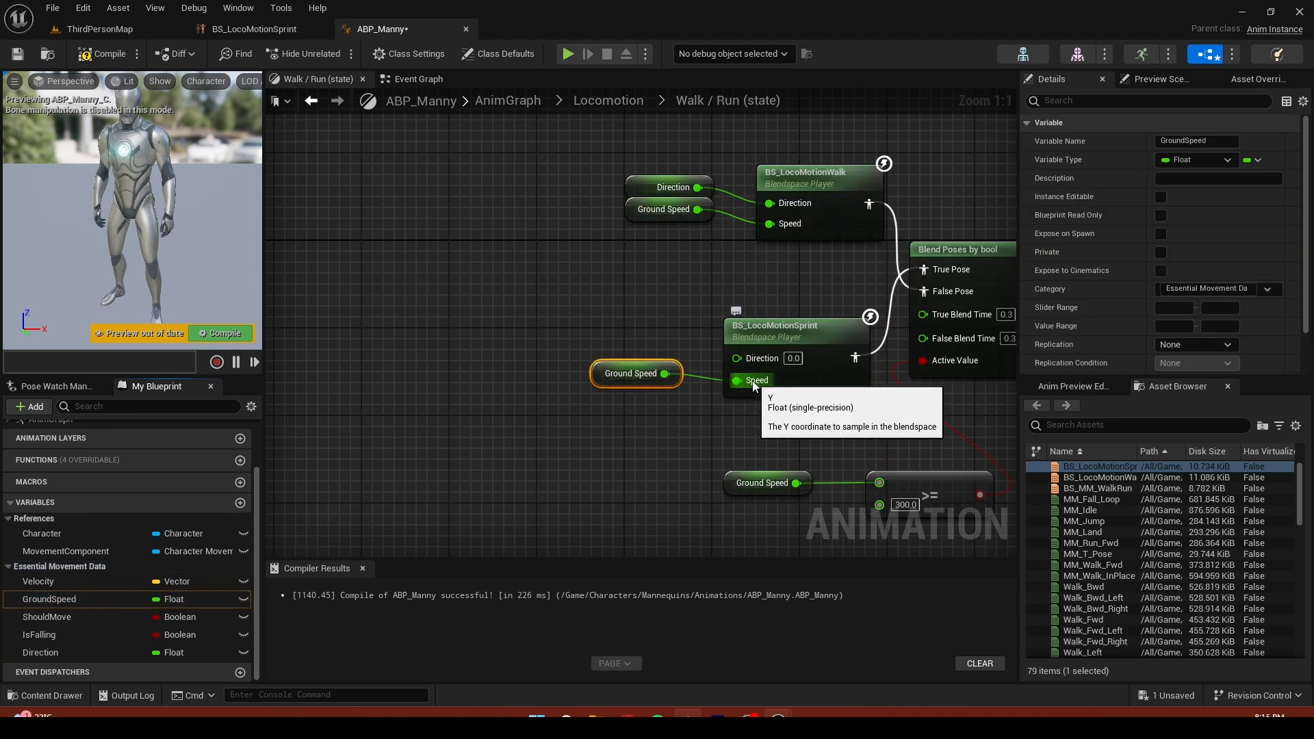
left_click_drag(43, 654, 736, 358)
left_click(96, 57)
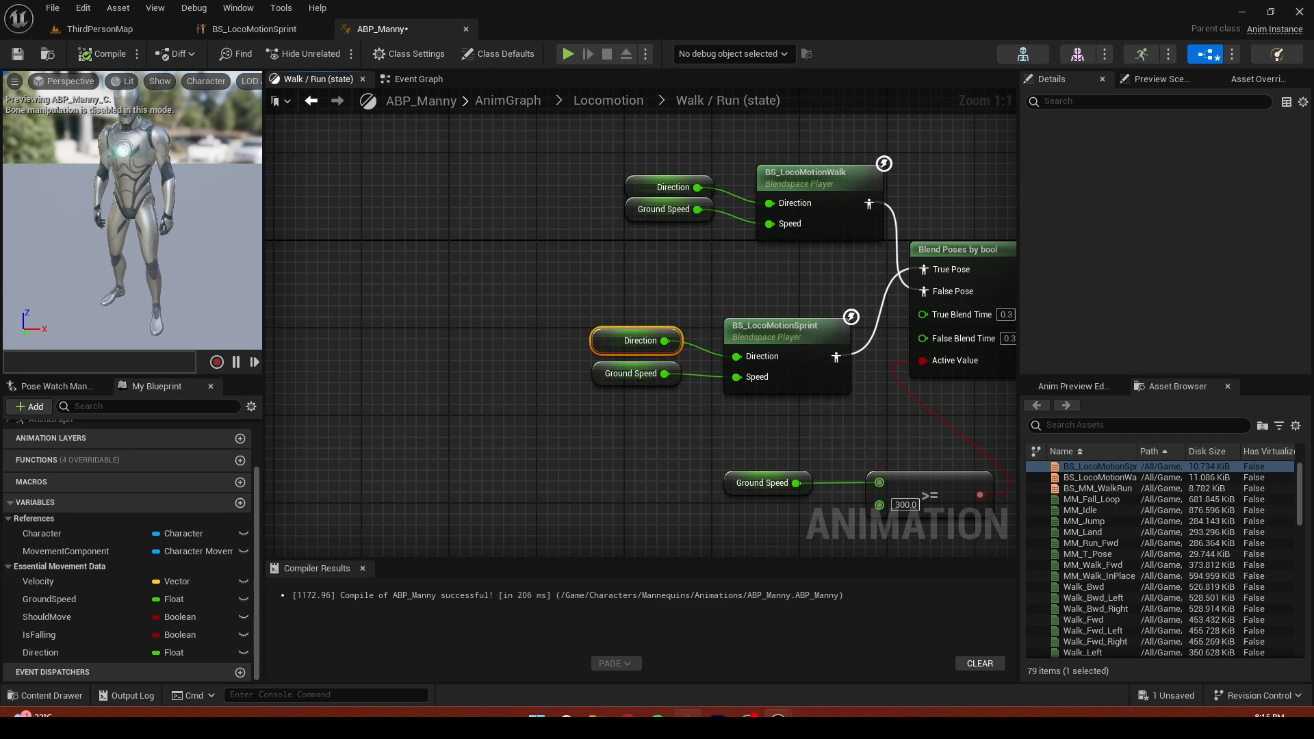
Move the Output Animation Pose away and insert a second Blend Poses by bool node between it and the first blend
right_click_drag(657, 409, 751, 264)
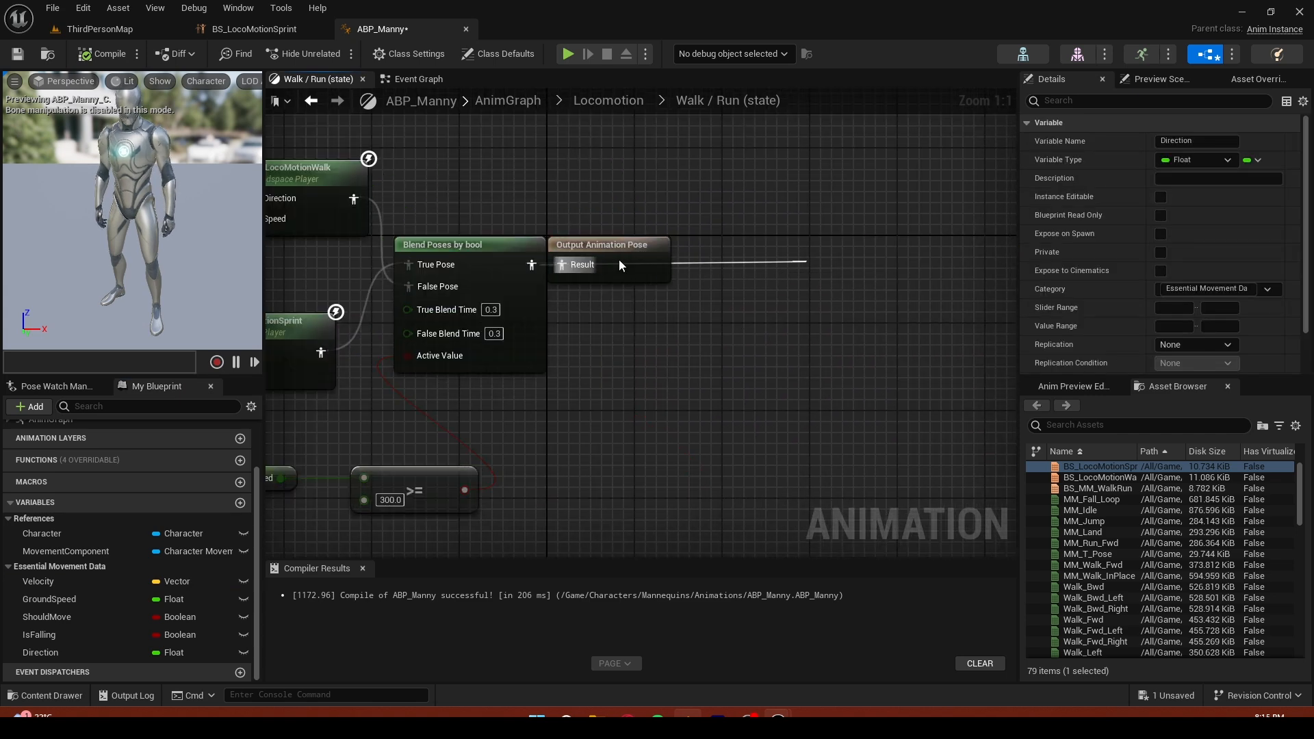
left_click_drag(619, 260, 841, 263)
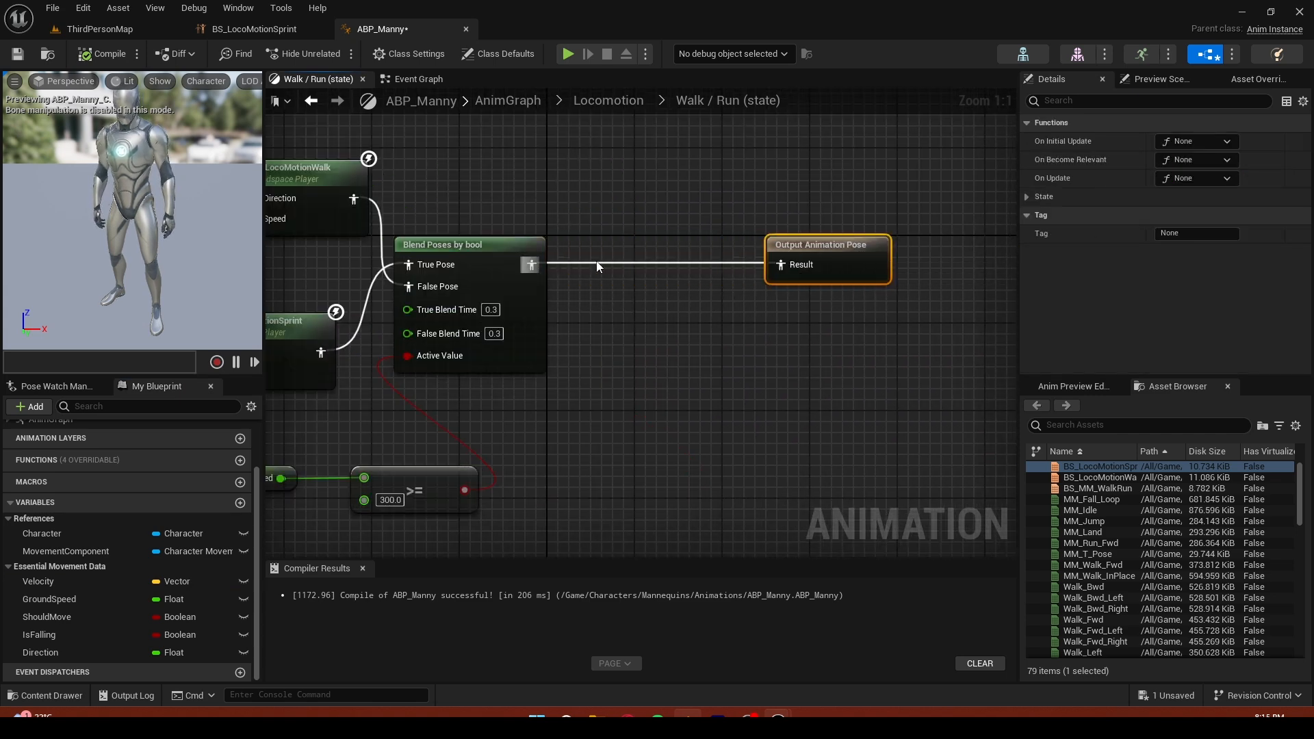
left_click_drag(531, 264, 614, 261)
type("blend b")
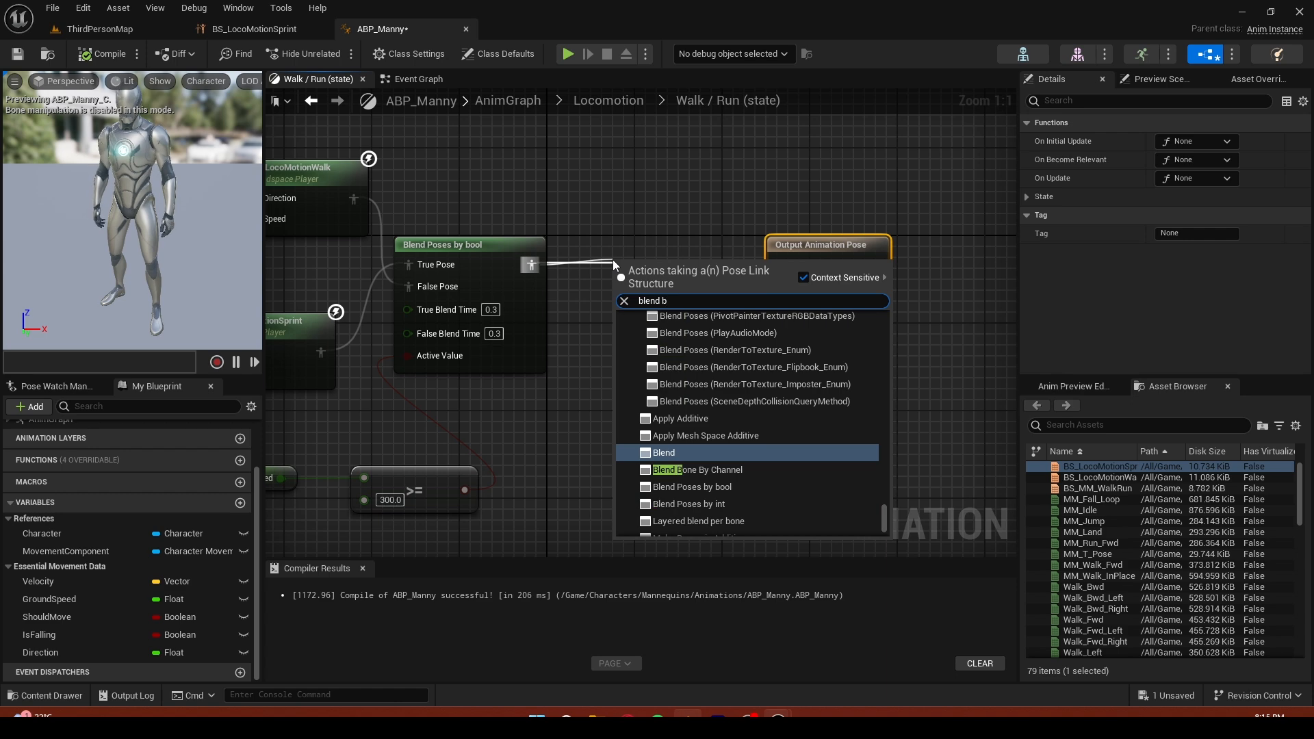
type("y")
key("Down")
key("Return")
Connect the ShouldMove variable to the second blend's Active Value and set its False Blend Time to 0.2
left_click_drag(85, 618, 714, 363)
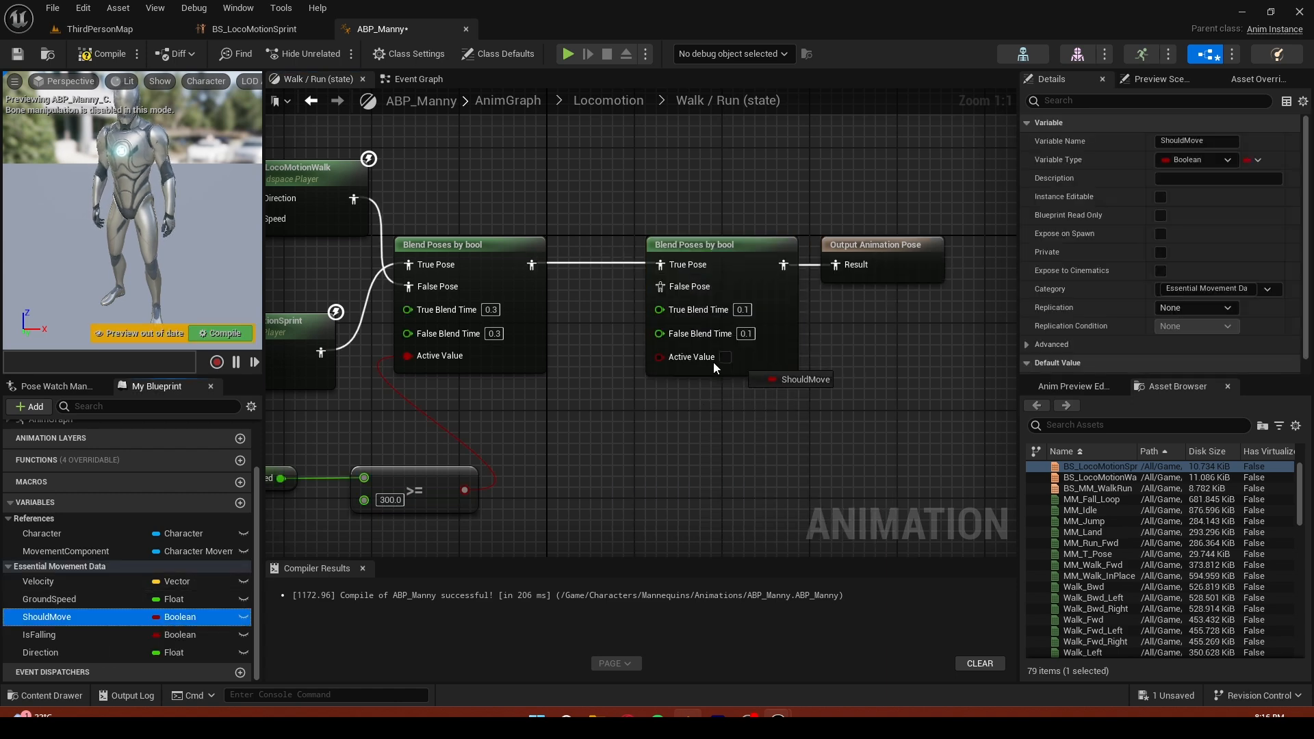
left_click_drag(523, 359, 620, 390)
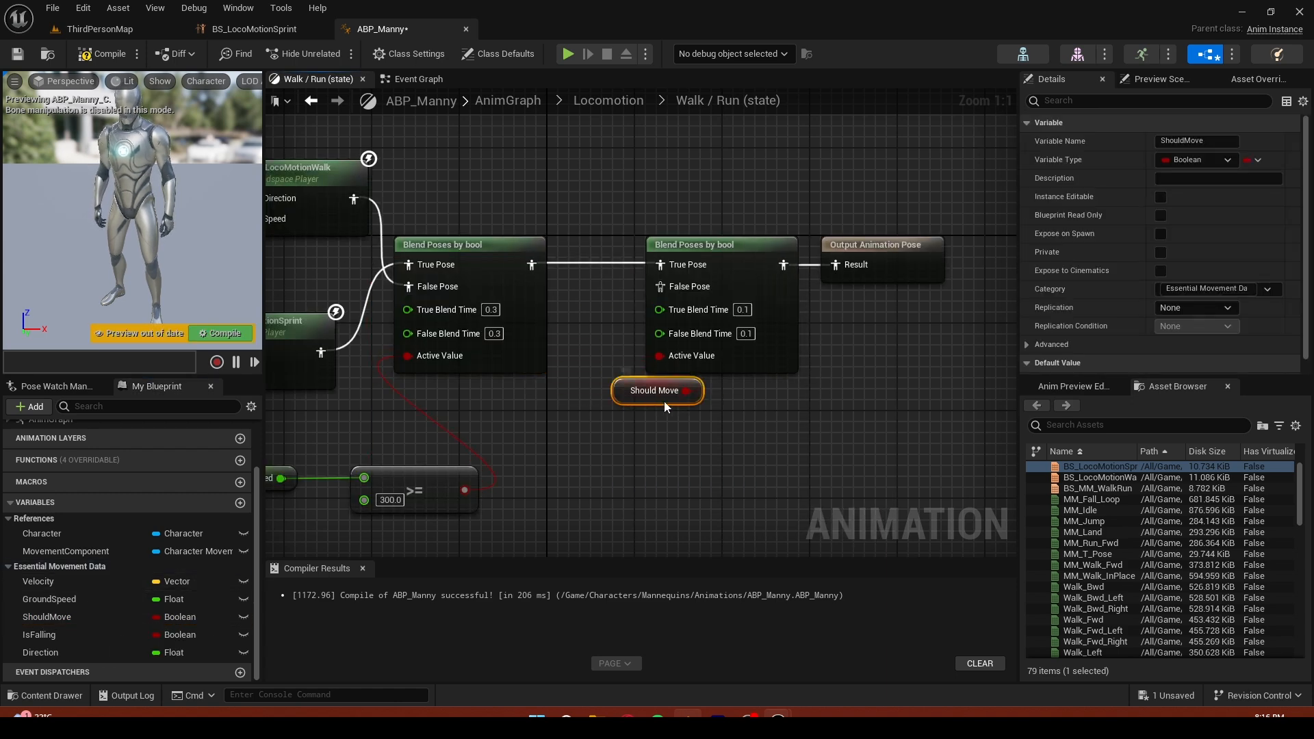
left_click(745, 333)
type("0.2")
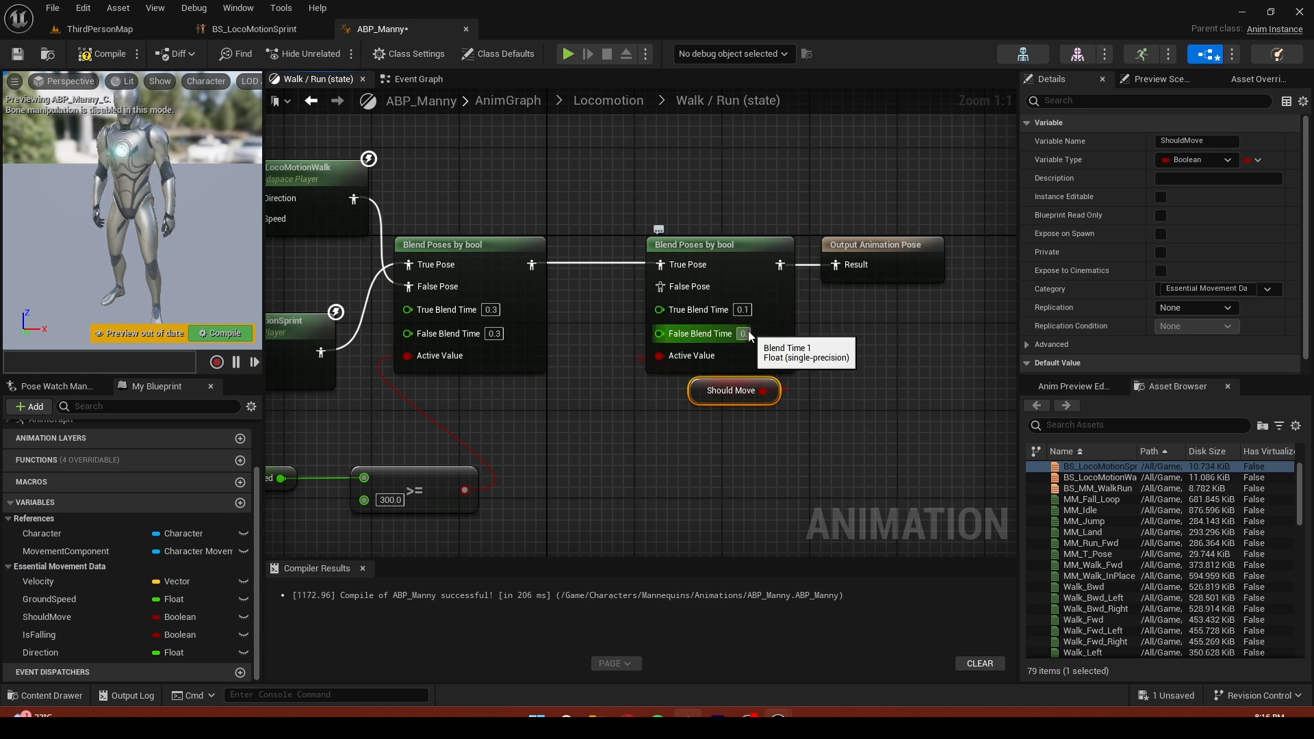
key("Return")
left_click(822, 395)
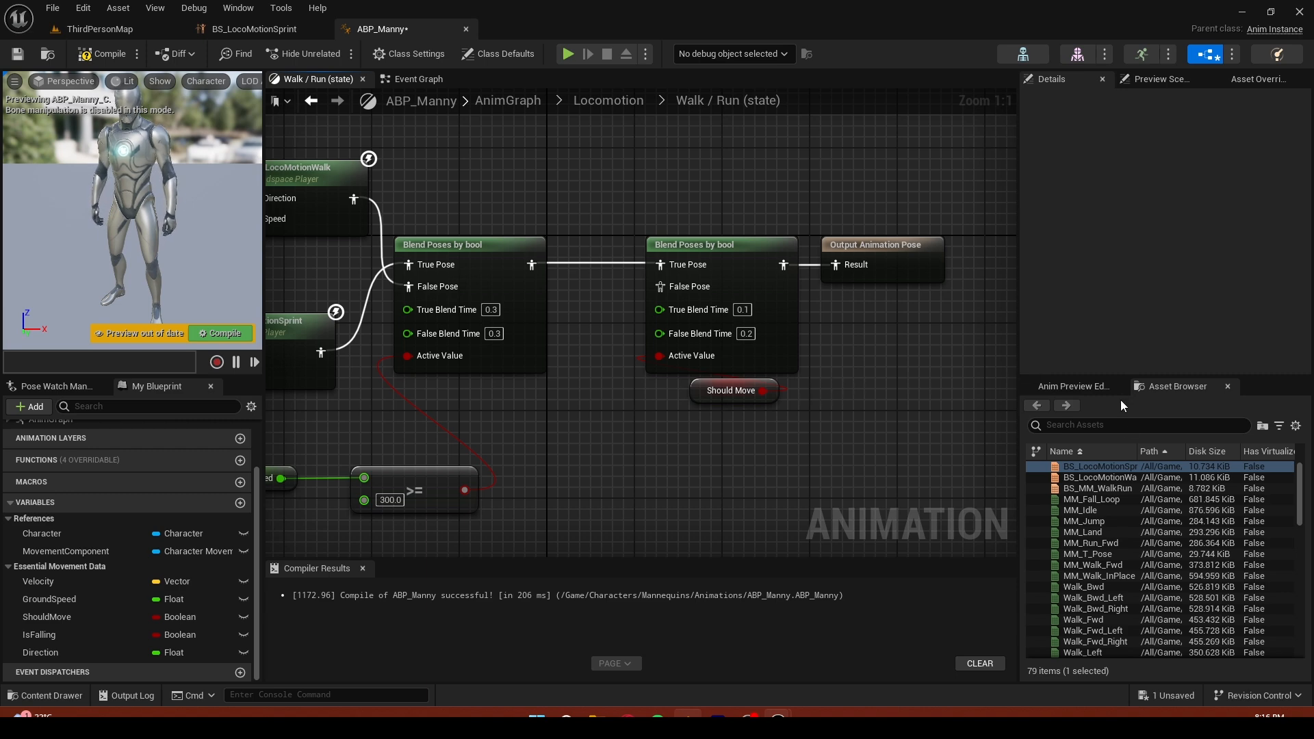
Find the MM_Idle animation, connect it to the second blend's False Pose, and compile the blueprint
left_click(1090, 424)
type("idle")
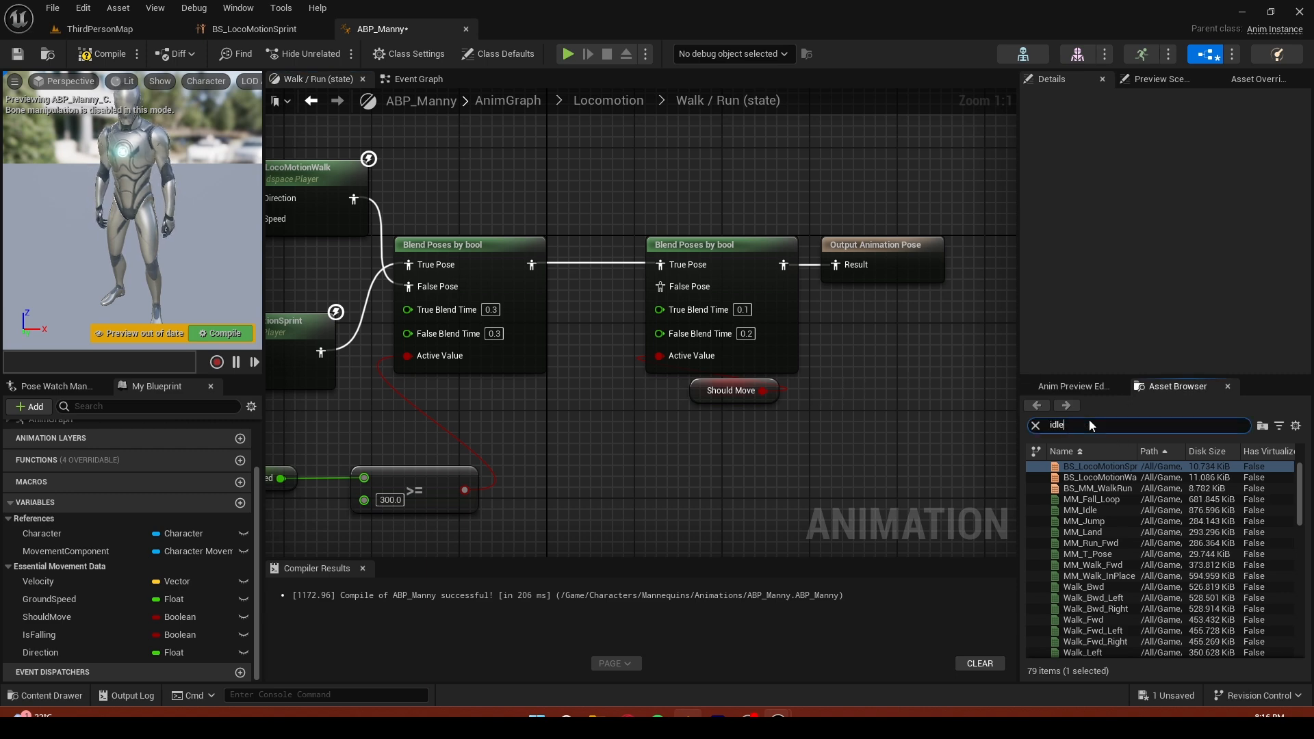
left_click_drag(1081, 466, 662, 287)
left_click_drag(534, 302, 554, 378)
left_click(101, 54)
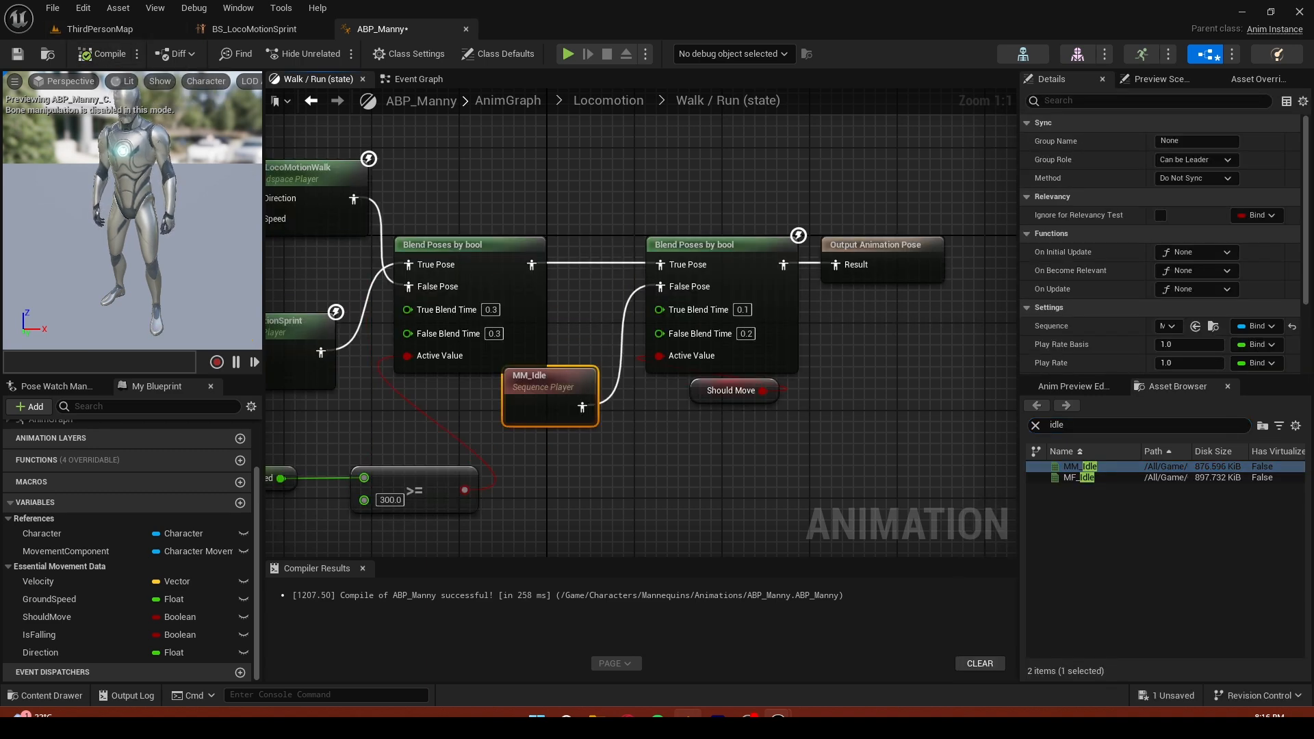
Open BP_ThirdPersonCharacter from the level's ThirdPerson/Blueprints content folder
left_click(113, 30)
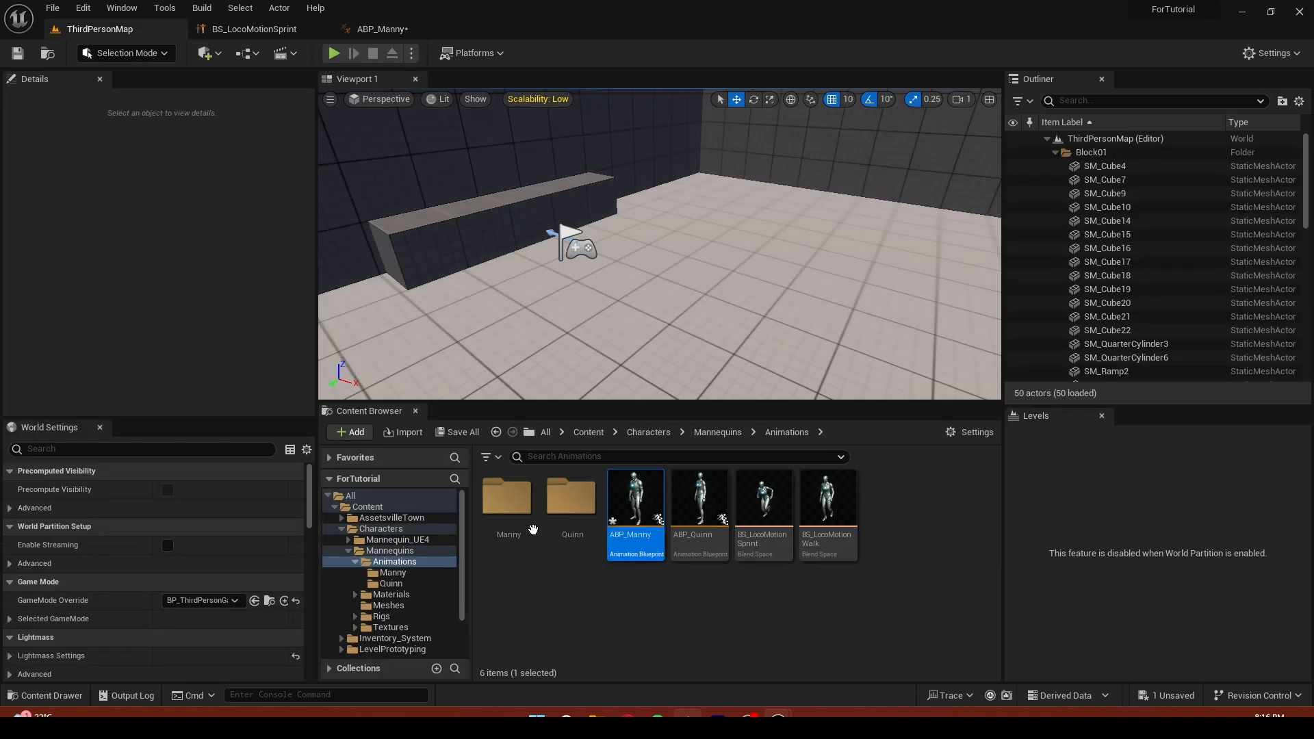
scroll(400, 580, "down", 1)
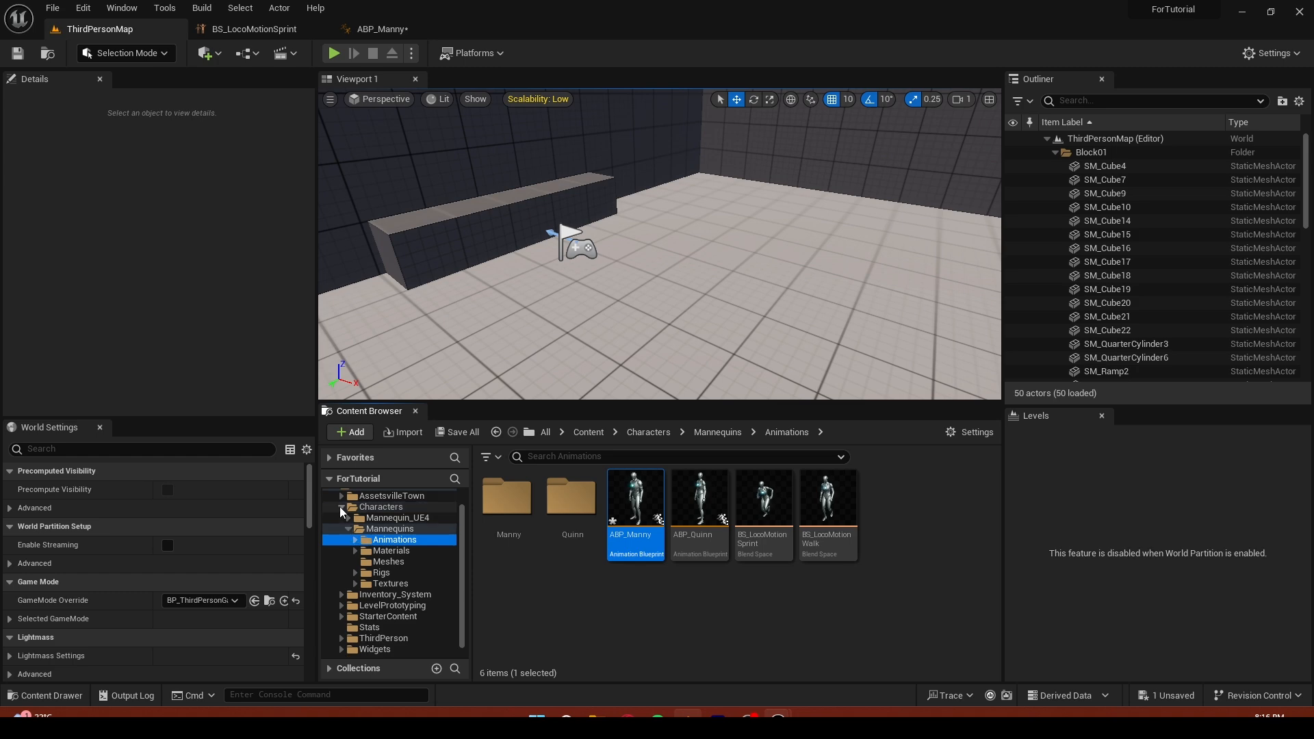
double_click(381, 506)
double_click(384, 584)
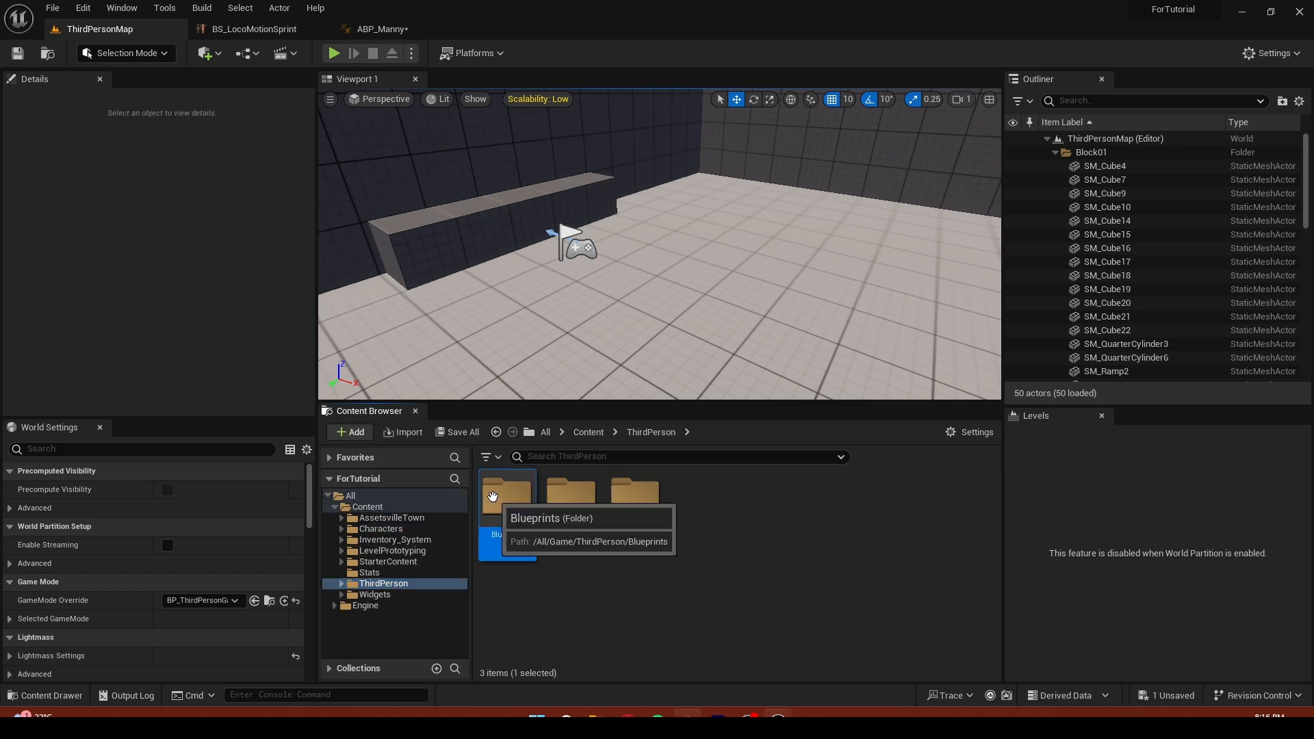
double_click(506, 496)
left_click(511, 499)
double_click(511, 500)
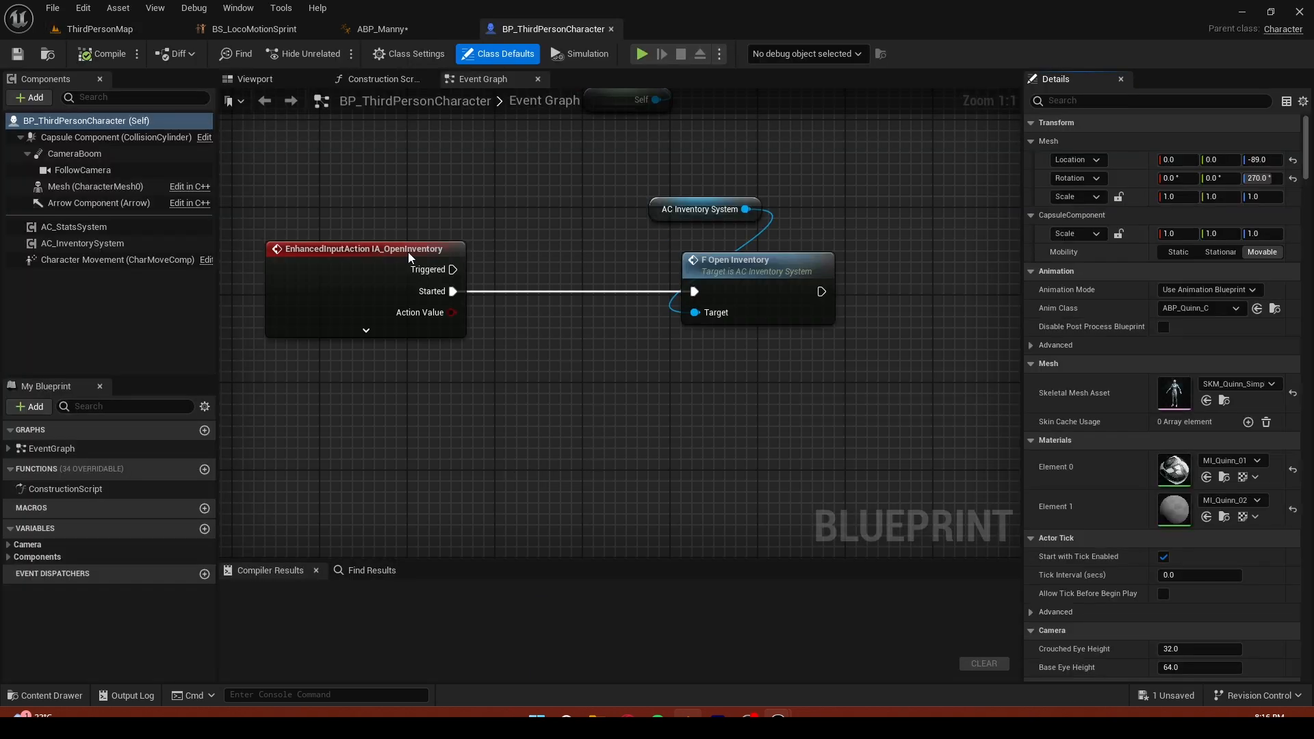
In the character's class defaults, find the rotation settings, enable Use Controller Desired Rotation and disable Orient Rotation to Movement
left_click(255, 80)
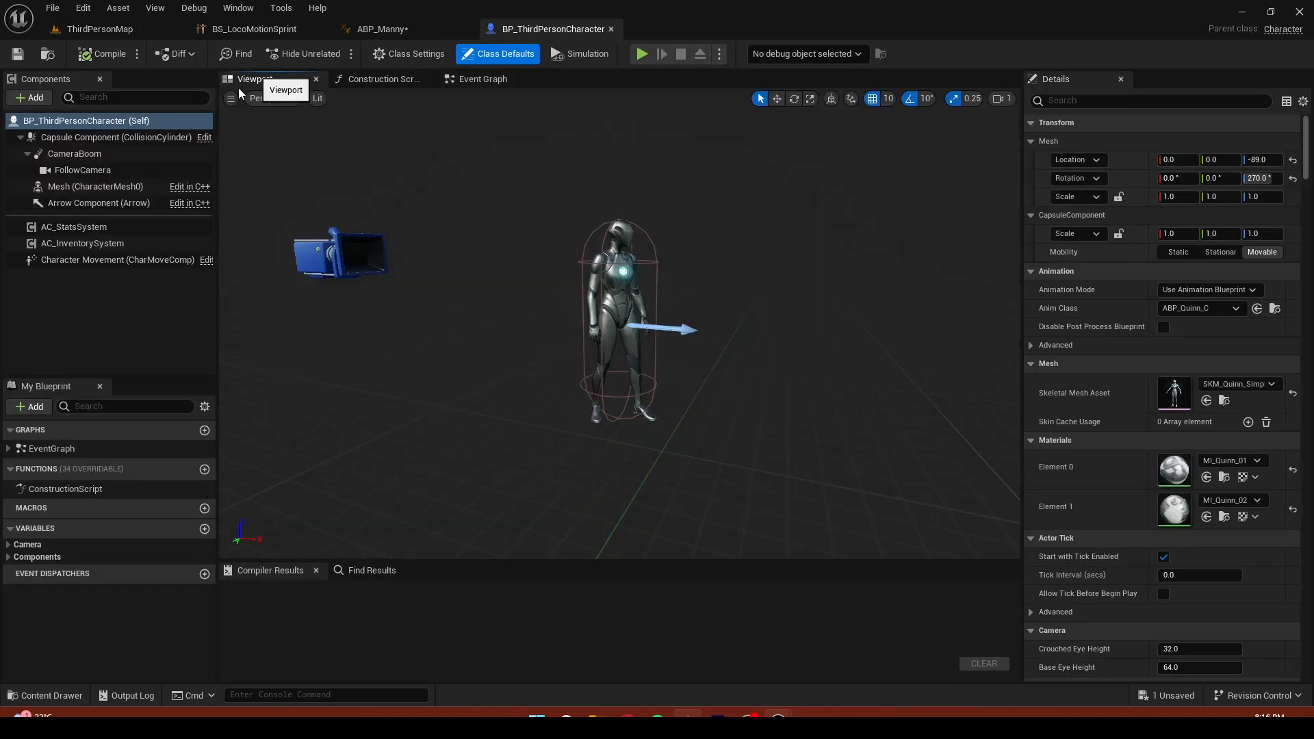
left_click(611, 293)
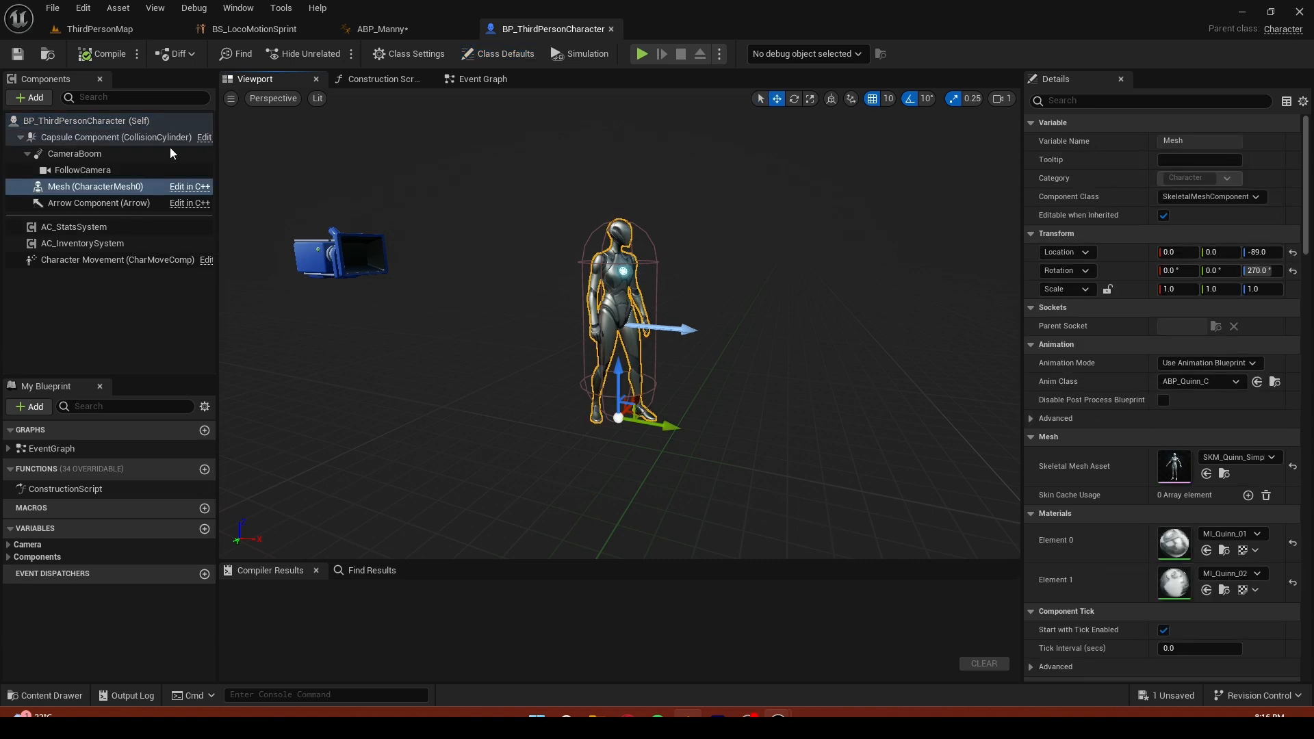
left_click(95, 122)
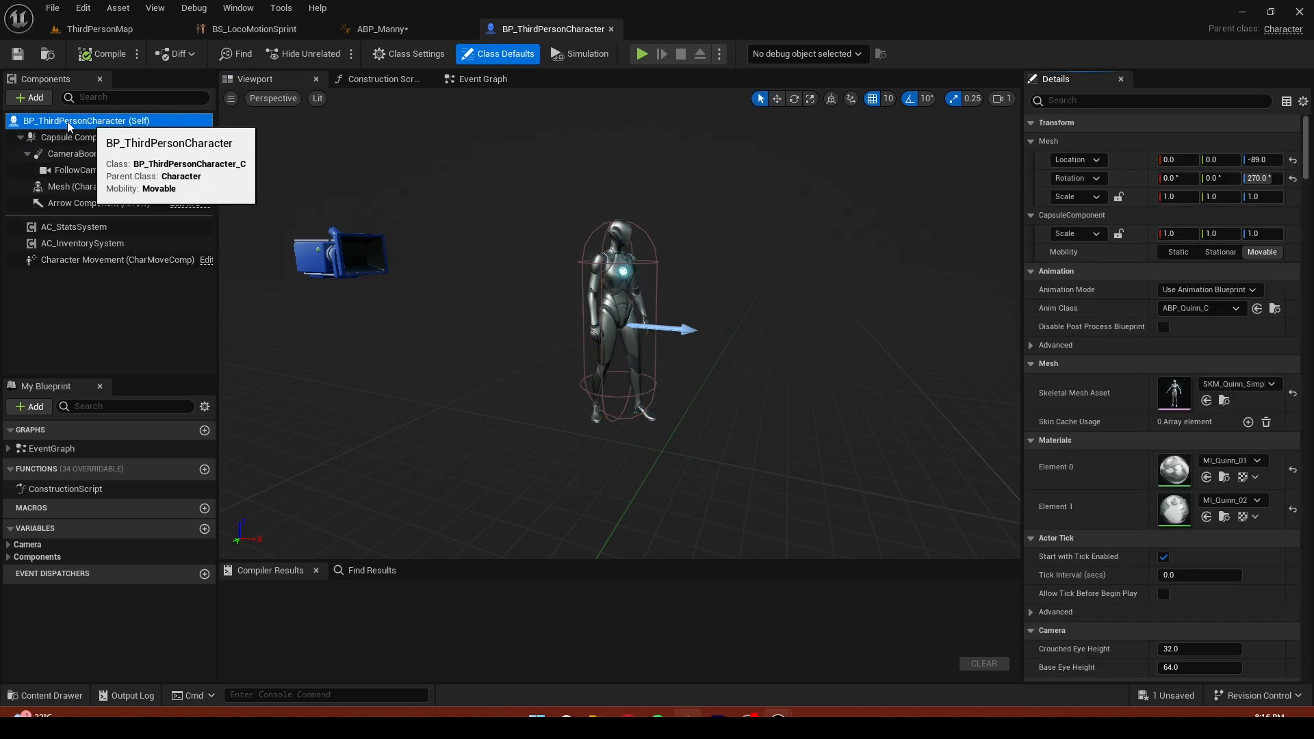
left_click(1076, 100)
type("rota")
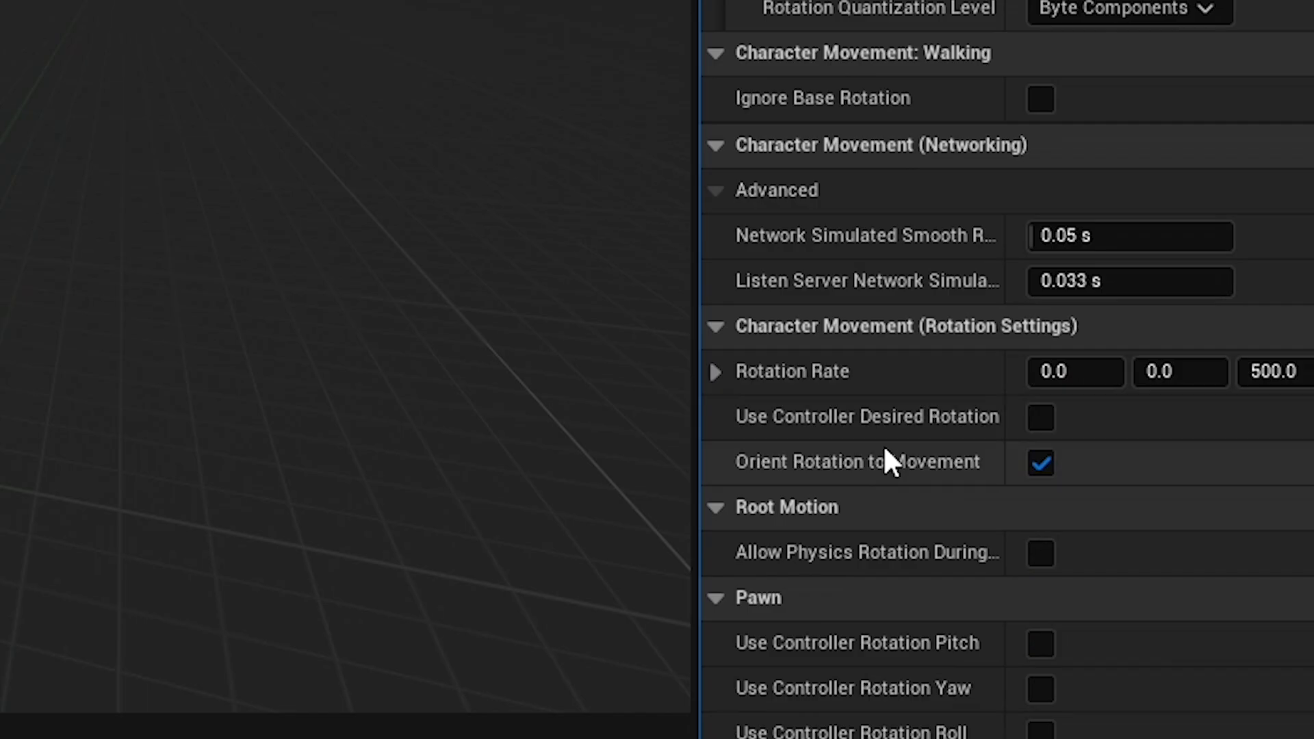
mouse_move(1099, 441)
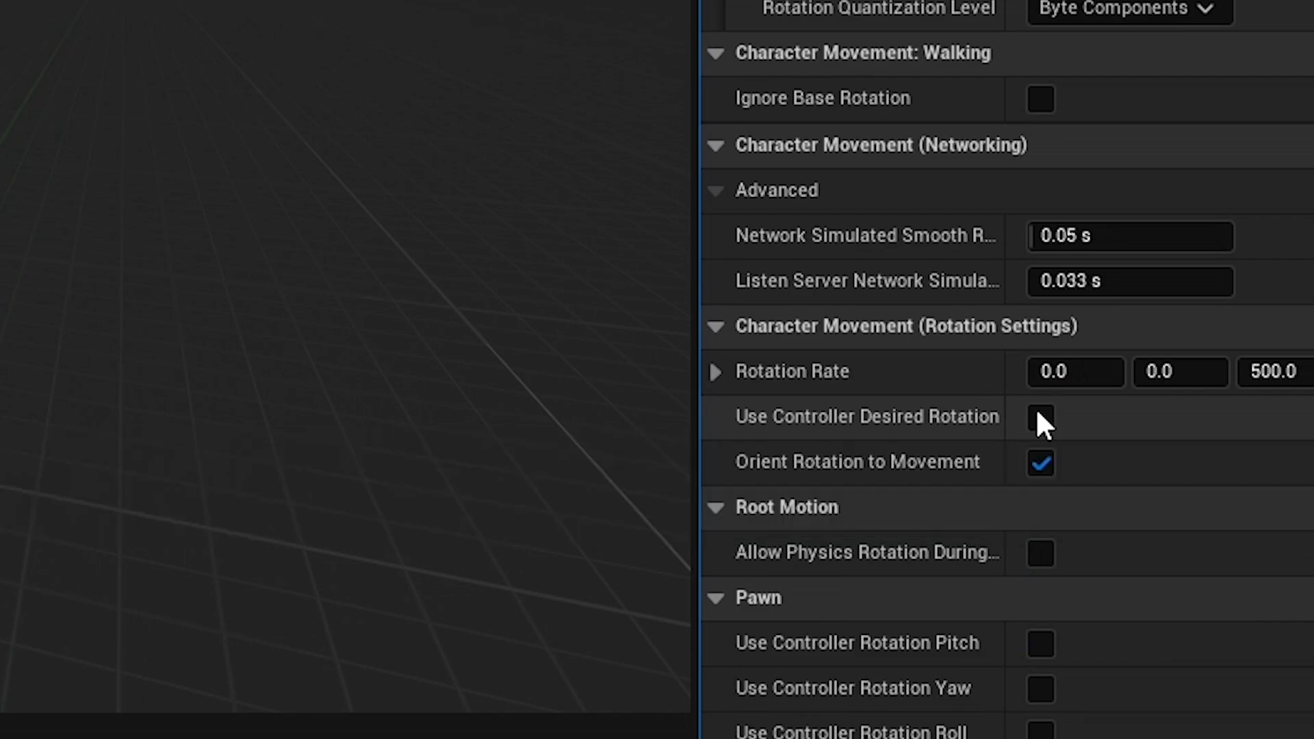
left_click(1043, 420)
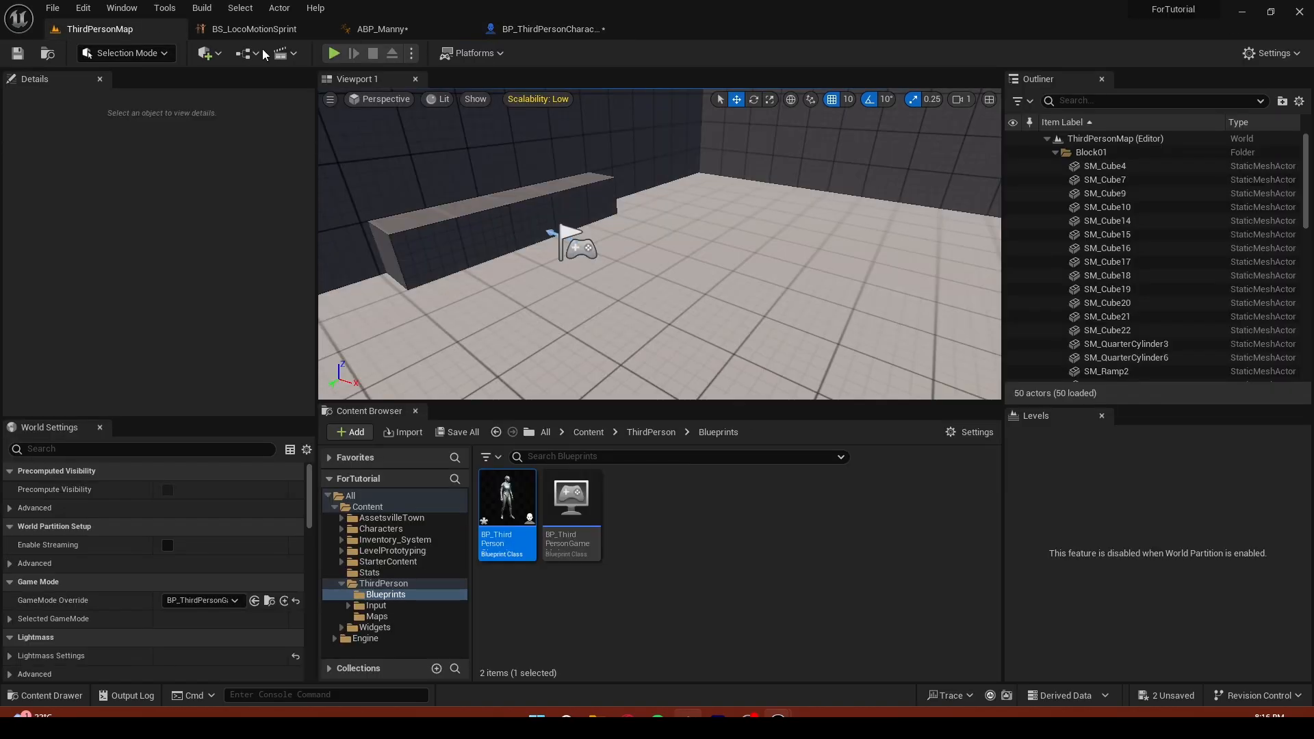
Play-test ThirdPersonMap by moving the character in several directions, and end the session
left_click(334, 54)
key("a")
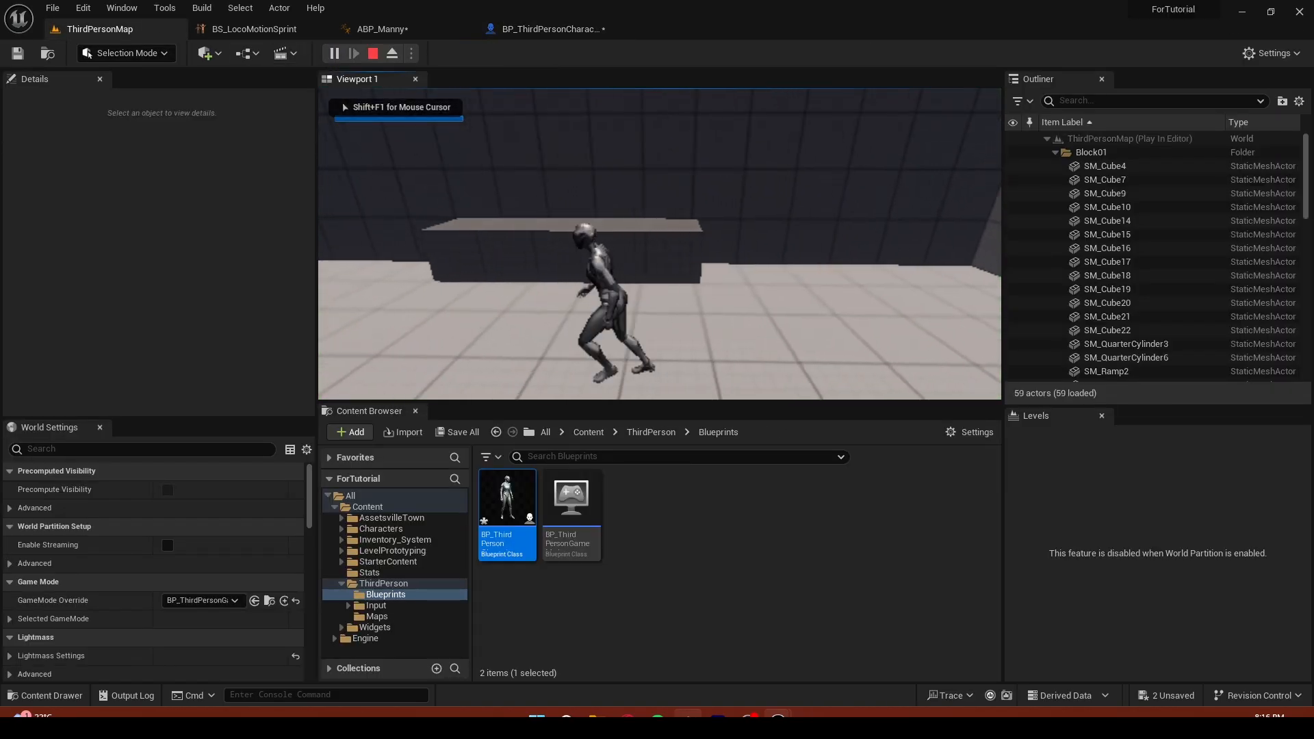
key("w")
key("s")
key("a")
key("Escape")
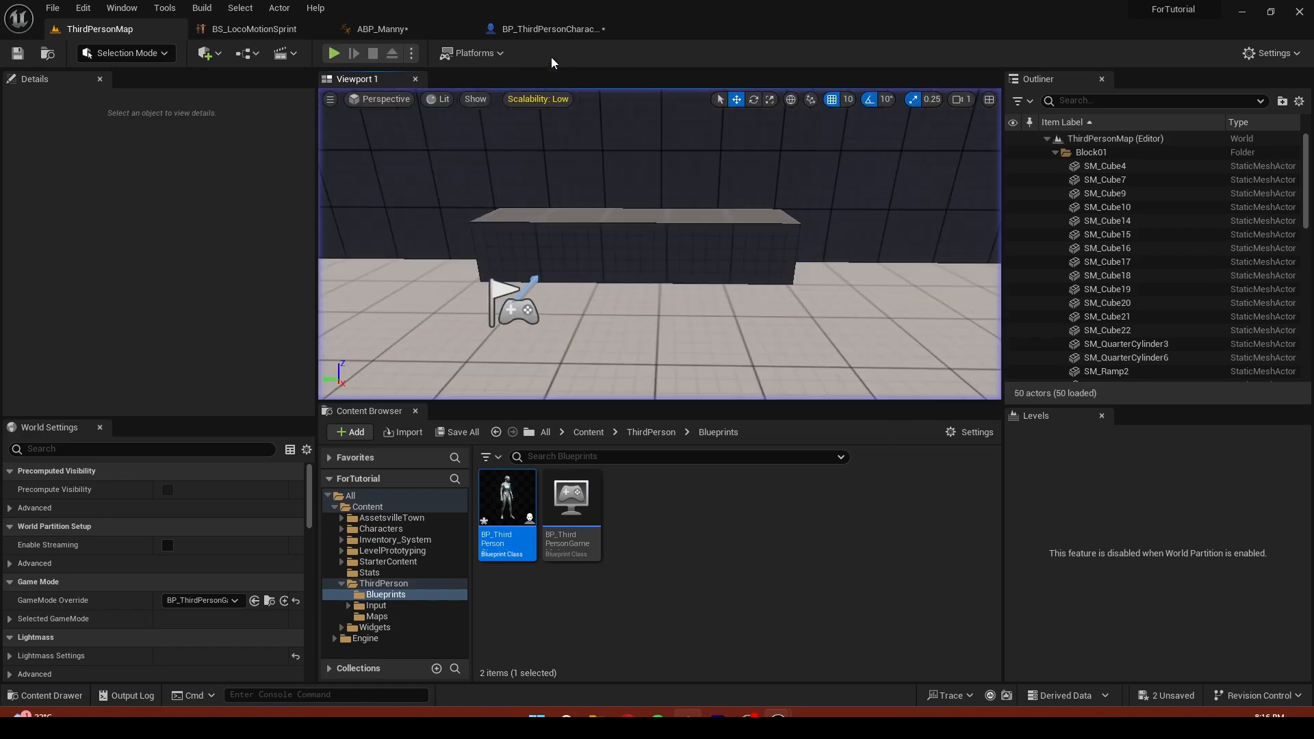
Clear the details search in BP_ThirdPersonCharacter and set the Character Movement component's Max Walk Speed to 300 cm/s
left_click(537, 33)
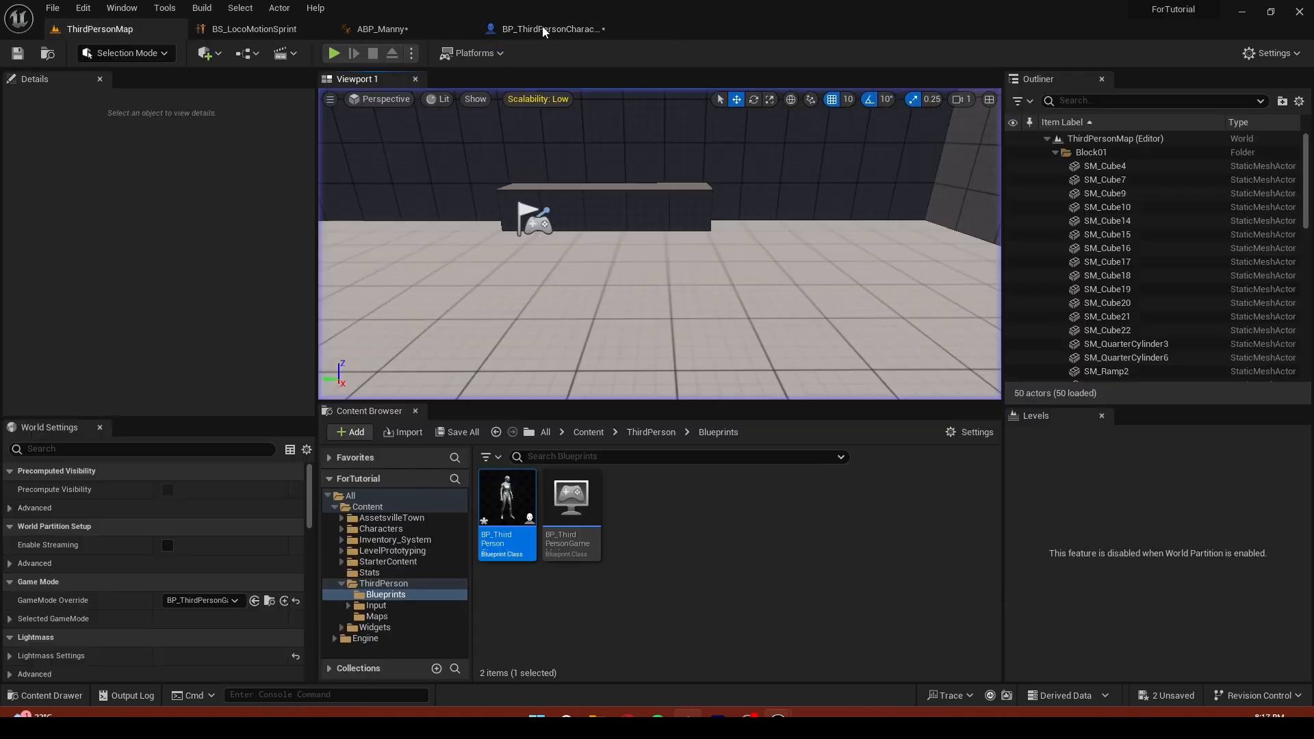
left_click(543, 30)
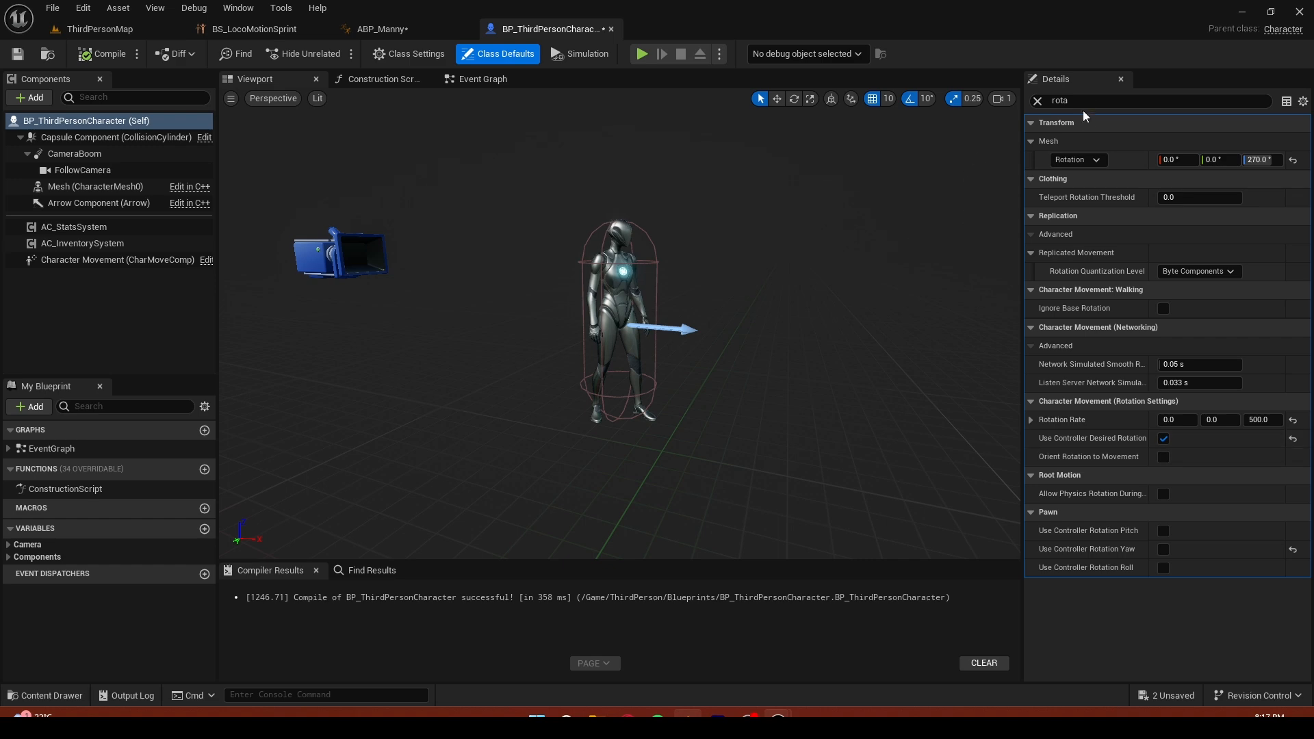
key("BackSpace")
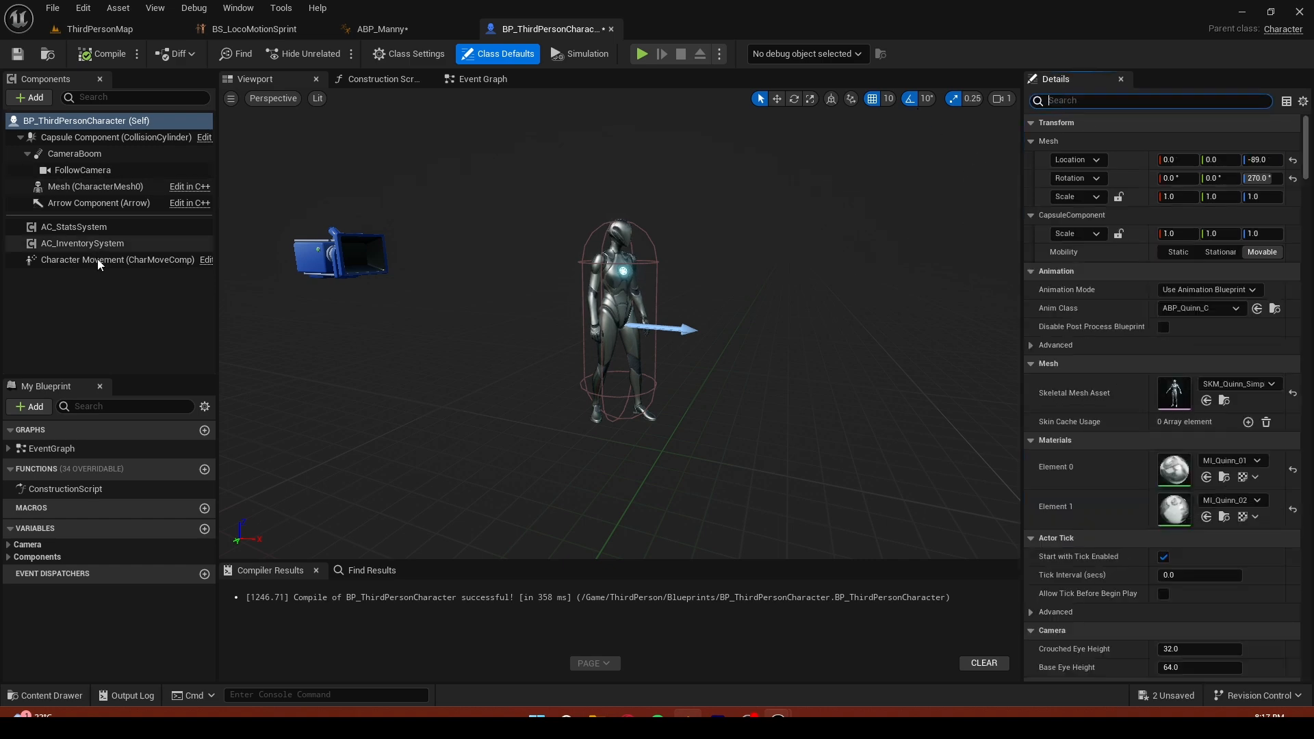
left_click(97, 260)
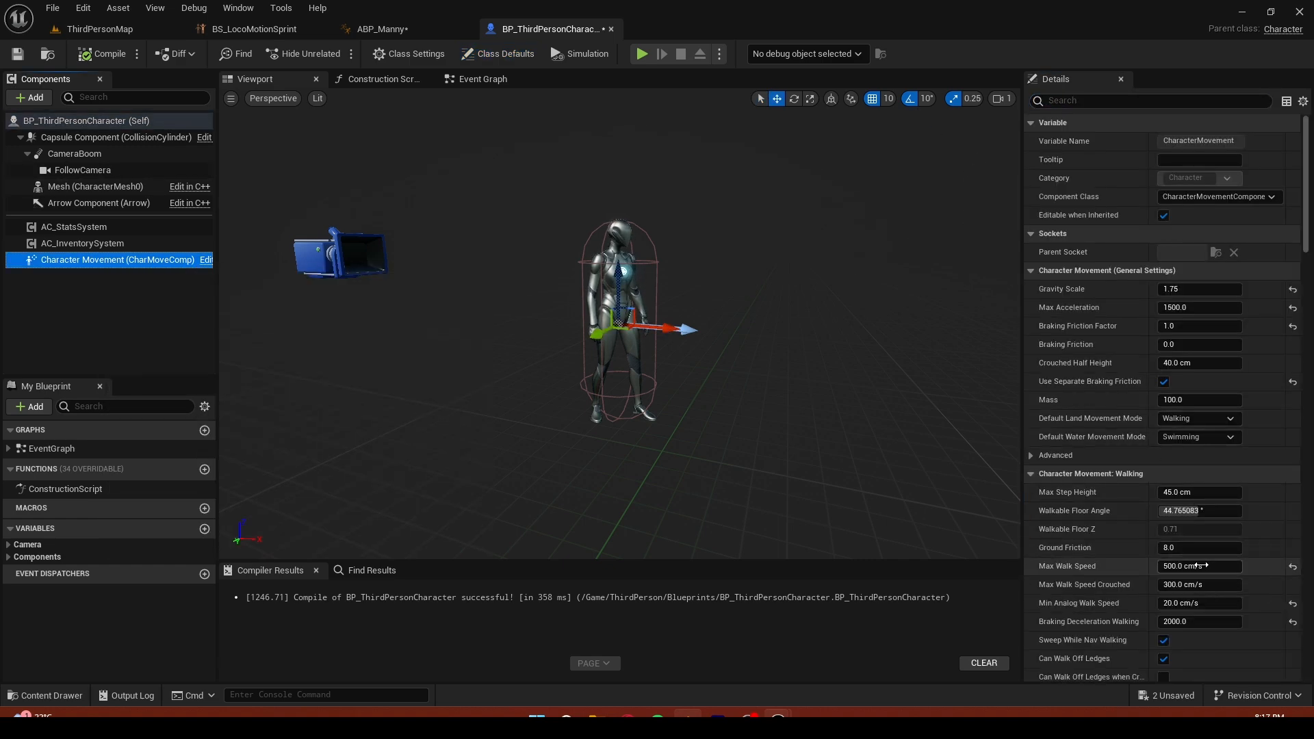
left_click(1203, 566)
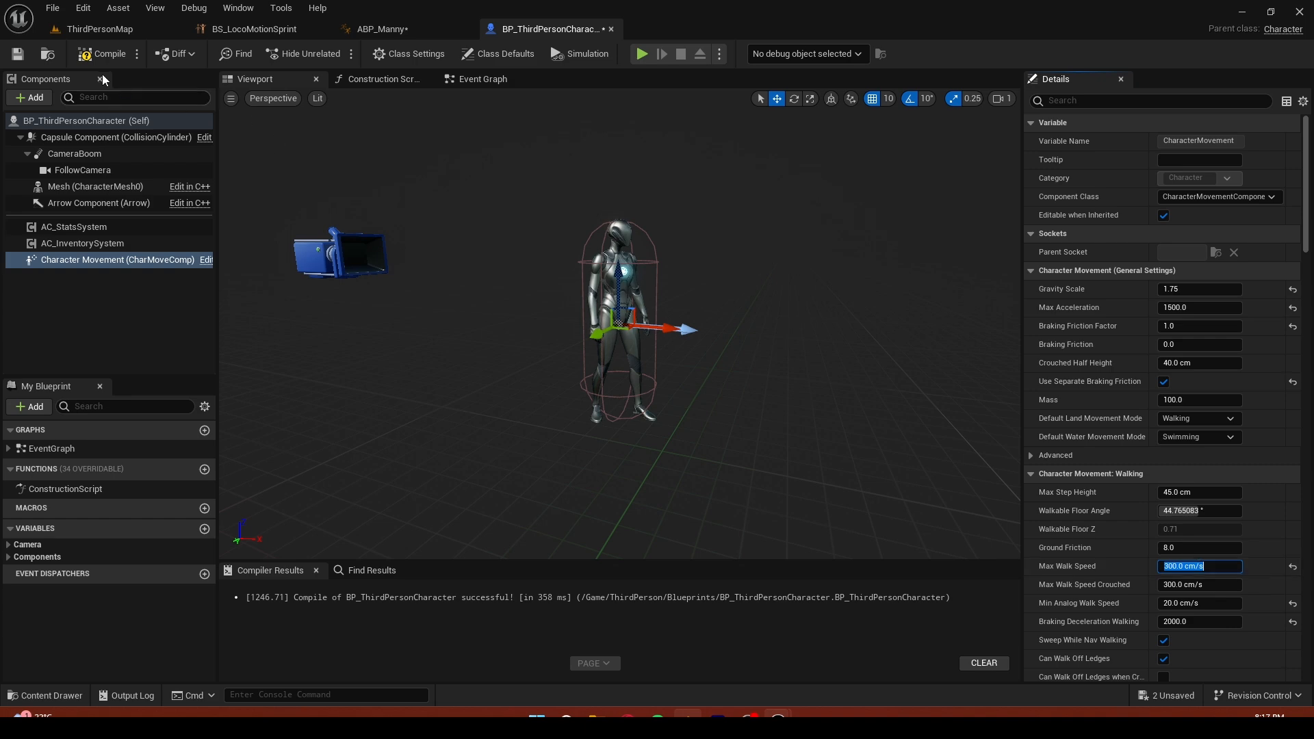
Play-test ThirdPersonMap to check the character's forward movement animation, and end the session
left_click(89, 31)
left_click(334, 54)
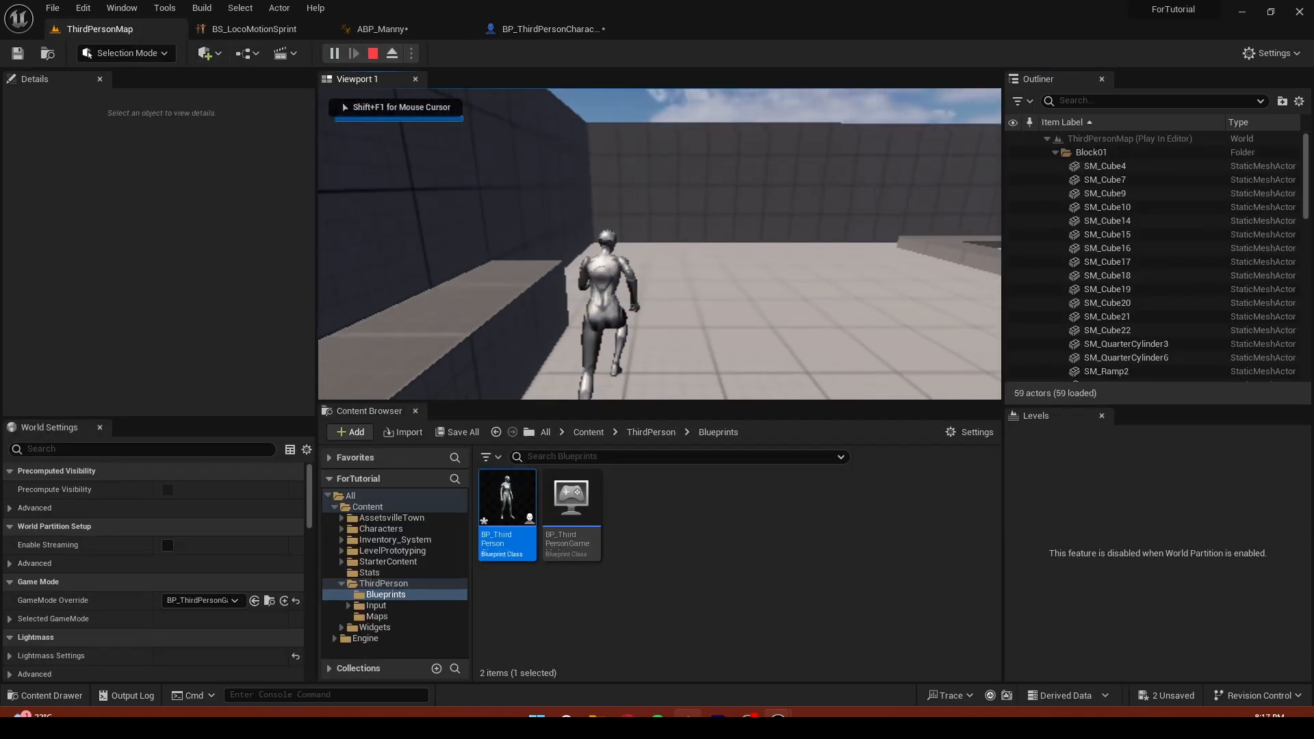
key("Escape")
Set the Character Movement component's Max Walk Speed to 250 cm/s and compile BP_ThirdPersonCharacter
left_click(551, 28)
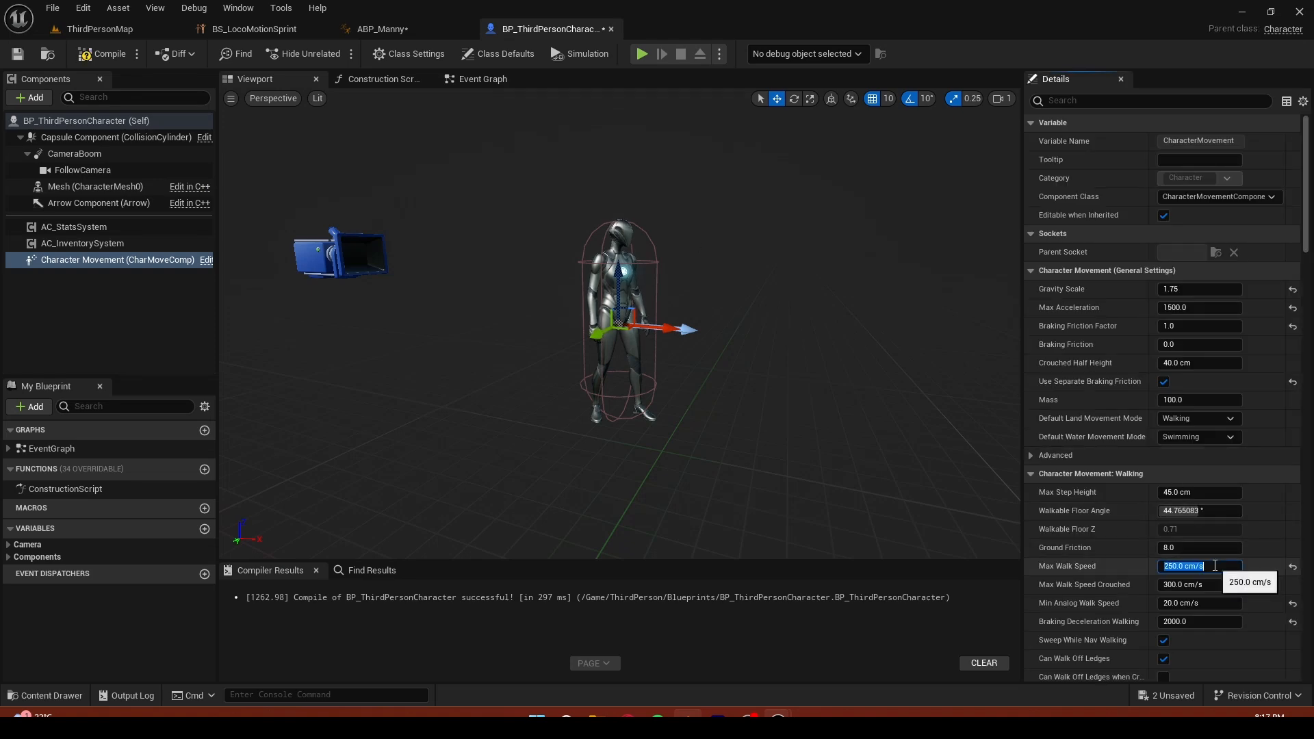
left_click(96, 53)
In ABP_Manny, replace the 300 comparison with a Ground Speed >= 500 check feeding the first blend's Active Value, and compile
left_click(274, 28)
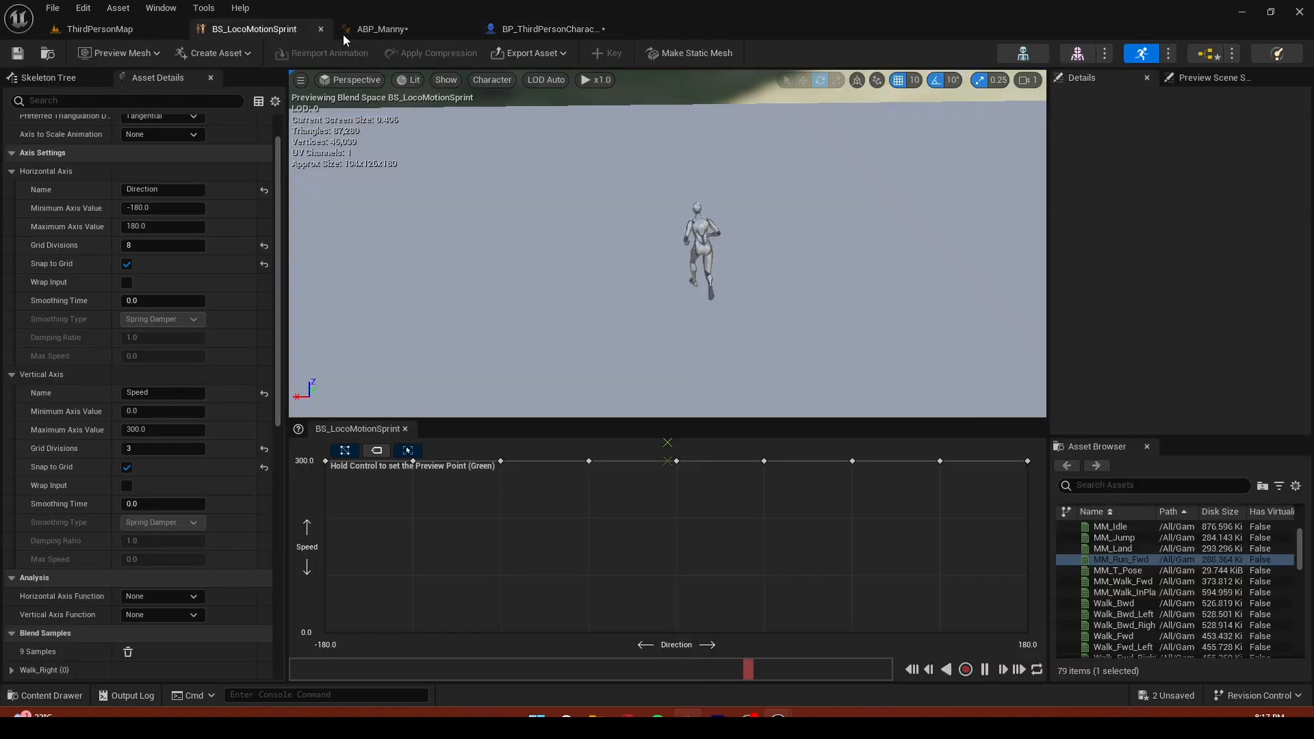
left_click(344, 31)
right_click_drag(535, 497, 642, 428)
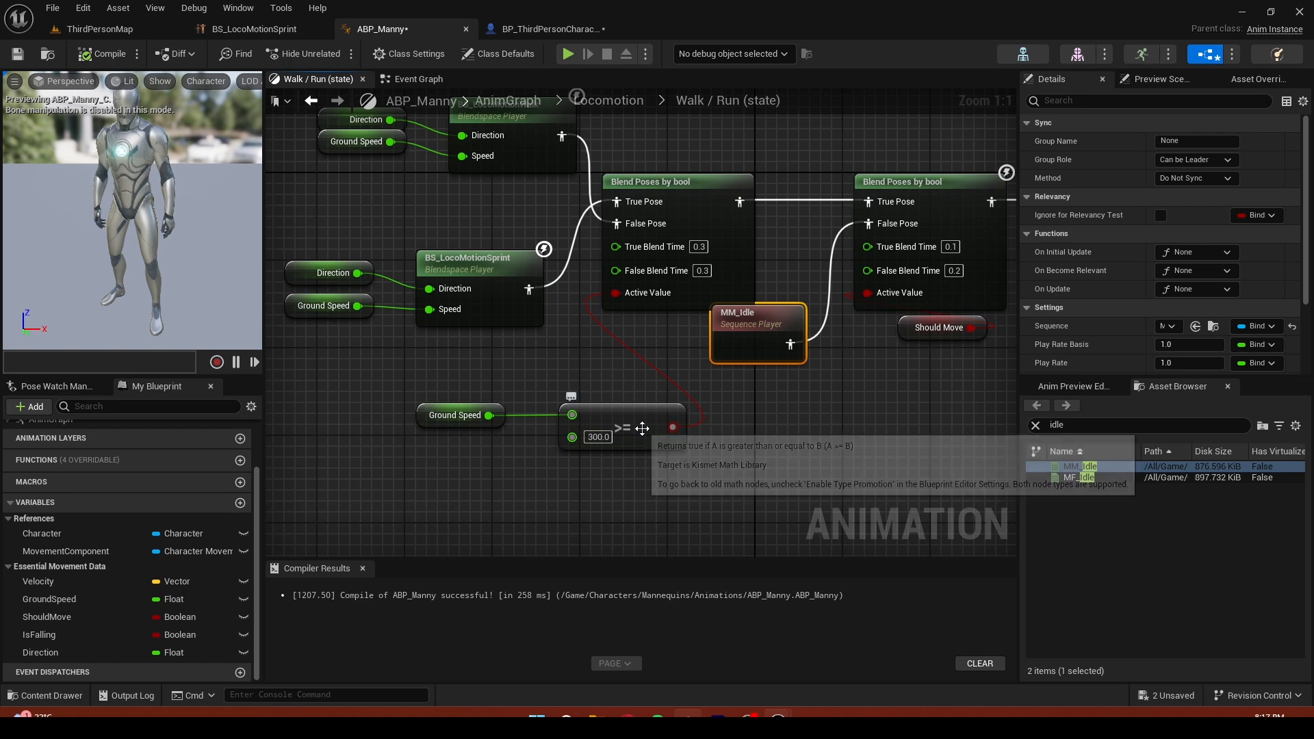
left_click(642, 428)
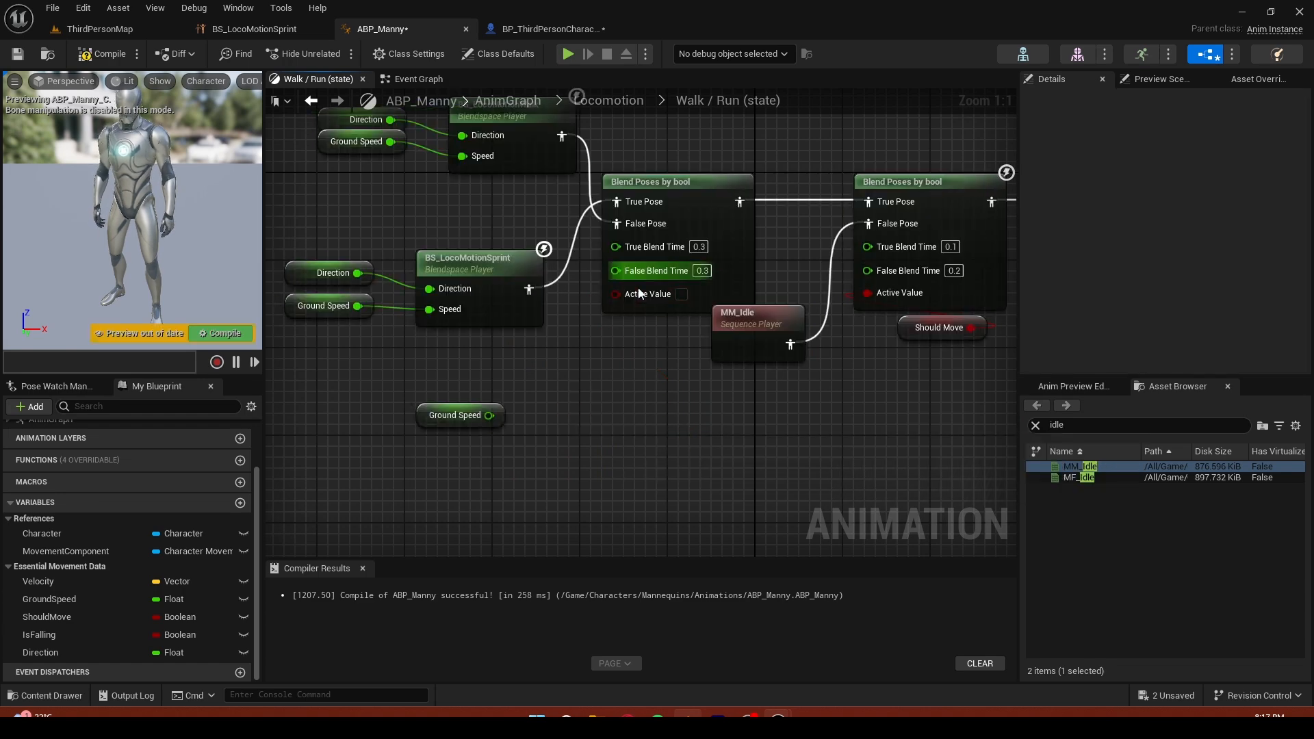
left_click(553, 447)
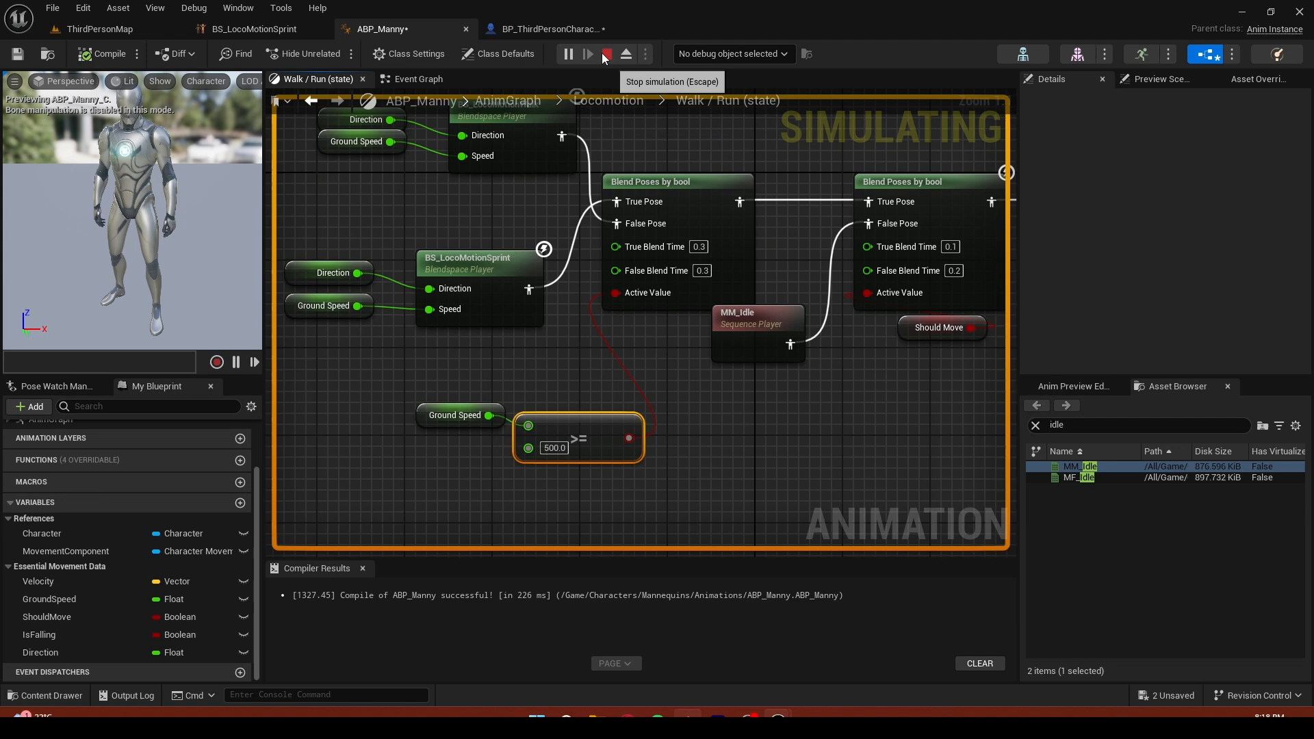
left_click(606, 54)
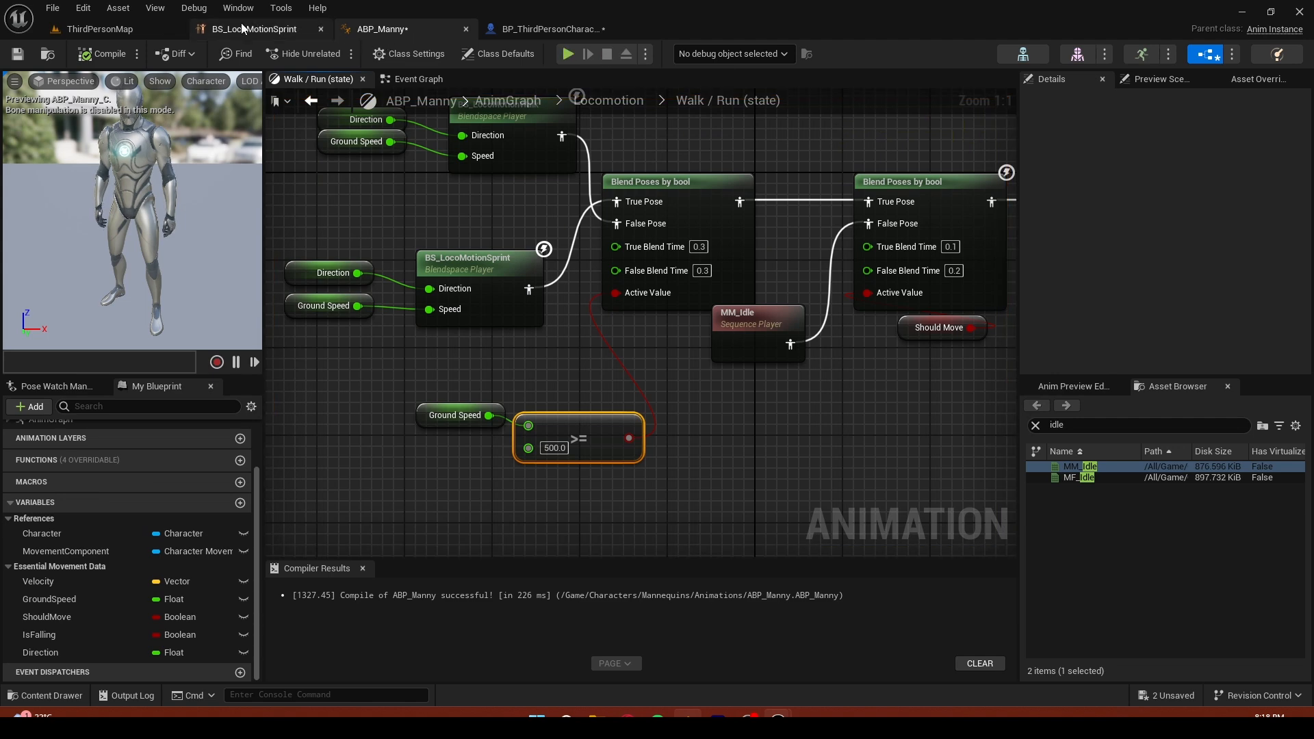
left_click(254, 29)
left_click(548, 29)
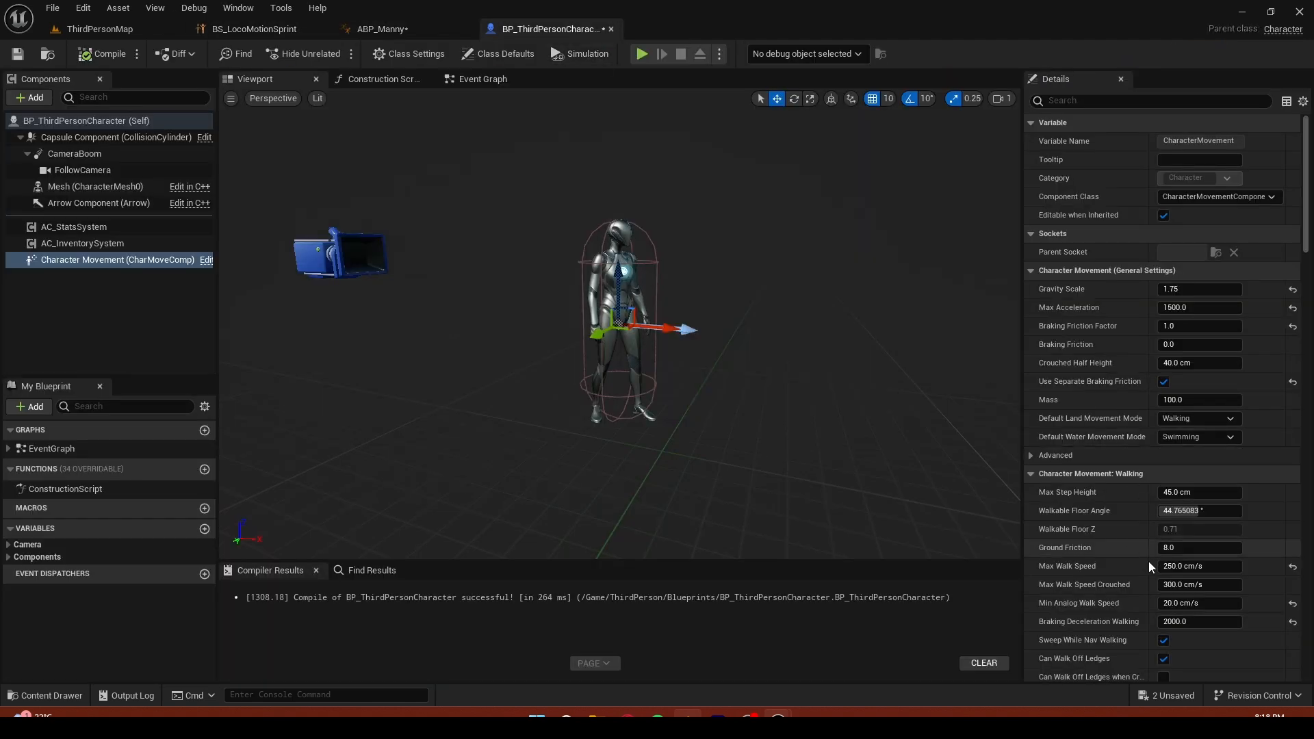
left_click(254, 26)
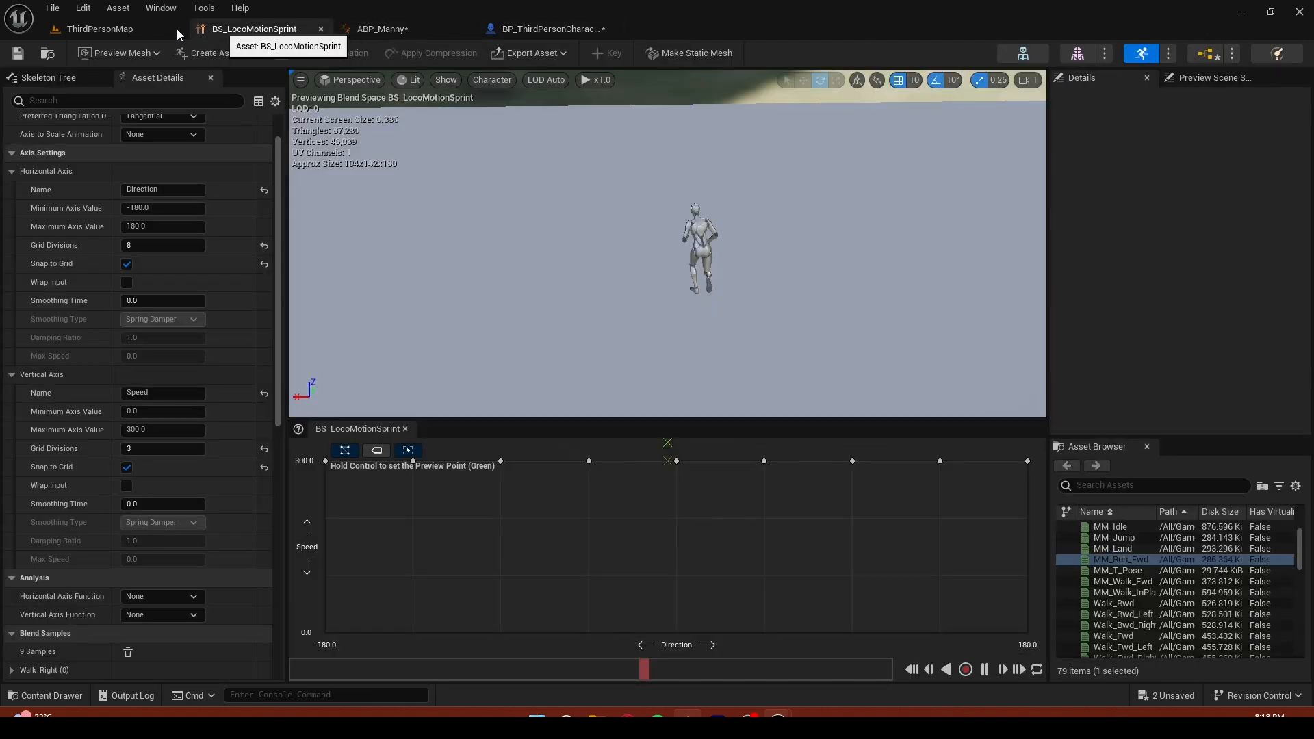
Play-test ThirdPersonMap in full screen, walking the character around the pools and ramps, and end the session
left_click(167, 31)
left_click(332, 54)
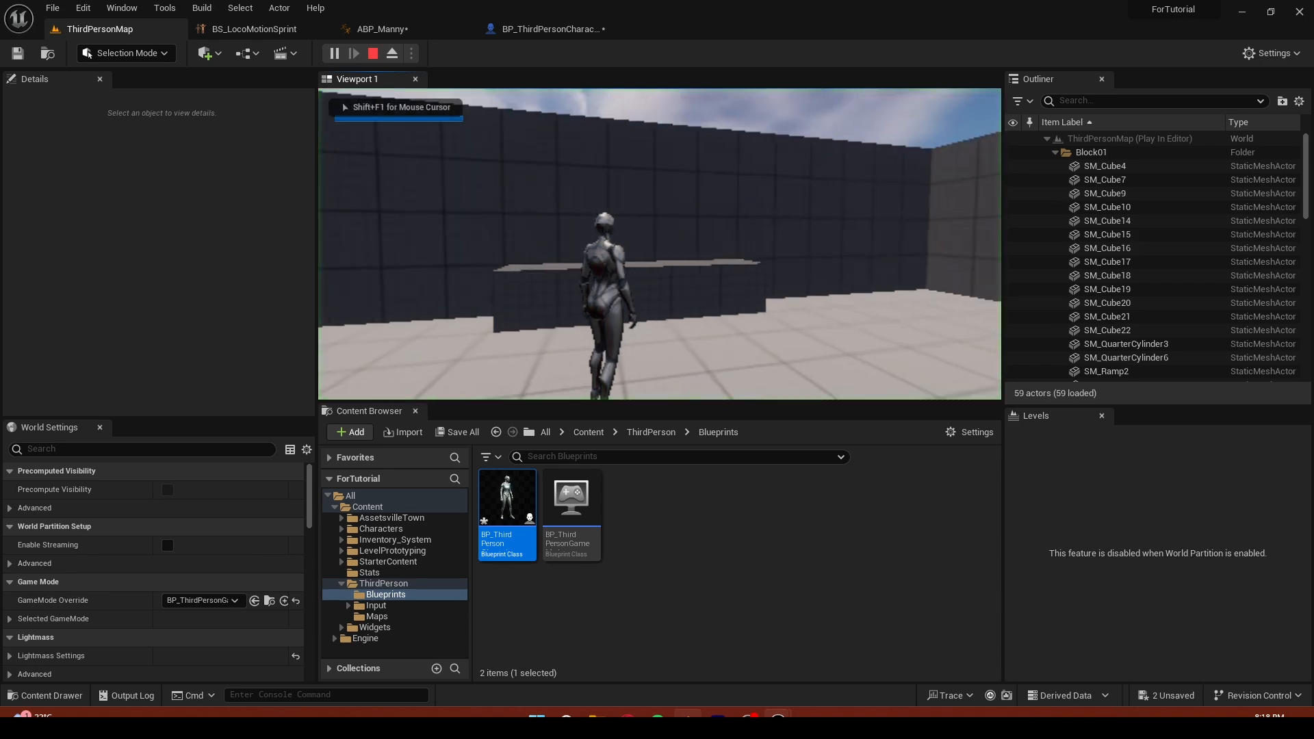
key("F11")
key("w")
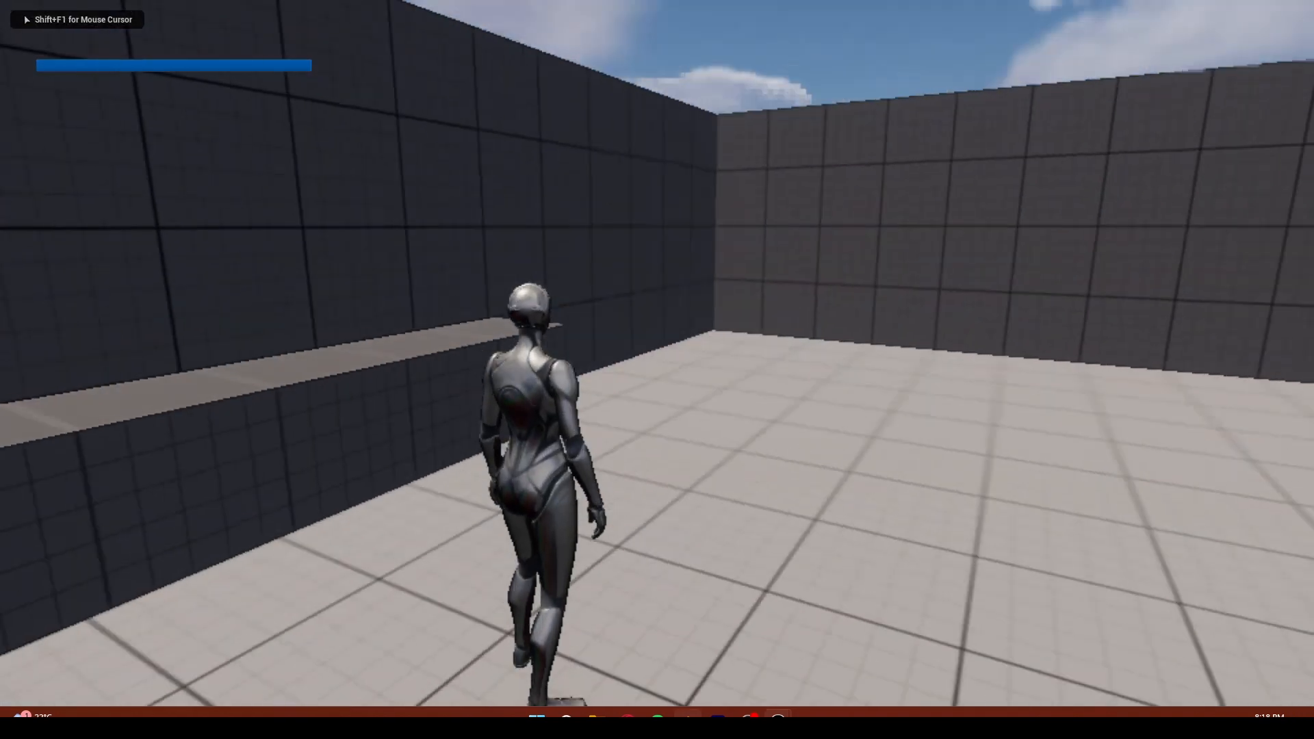
key("w")
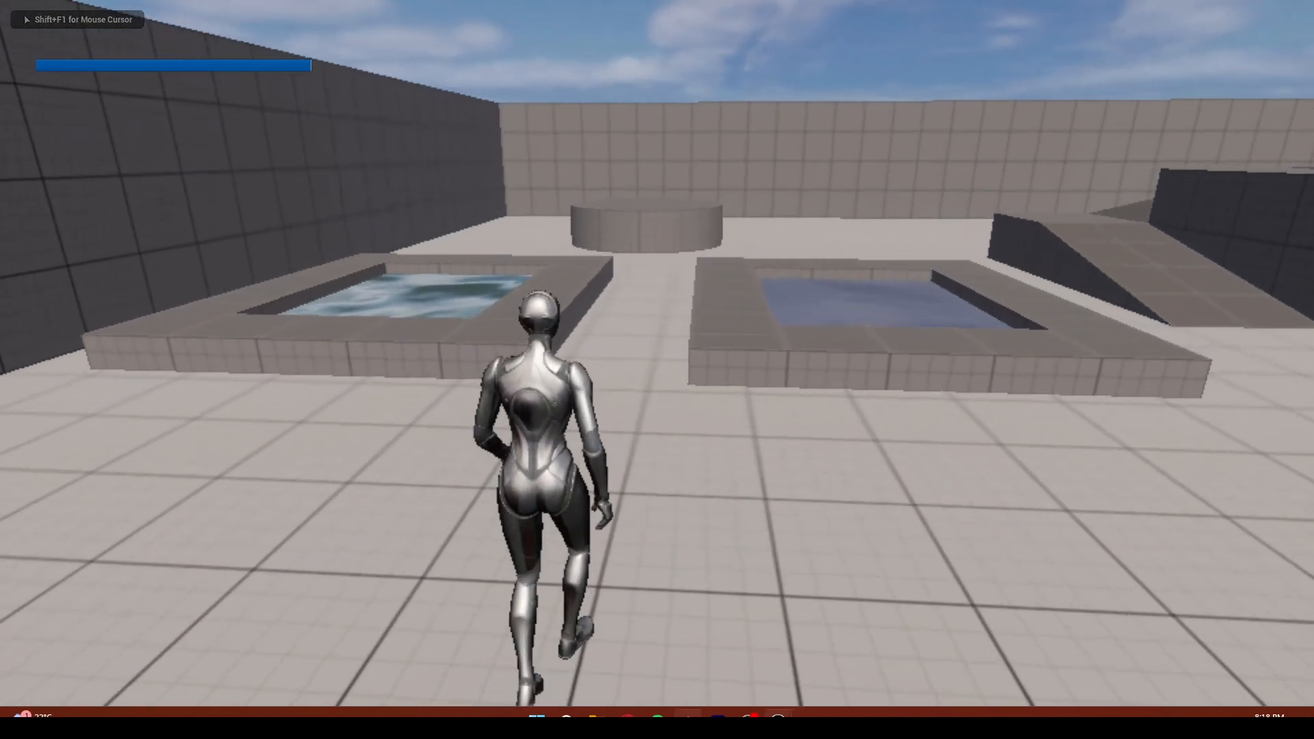
key("w")
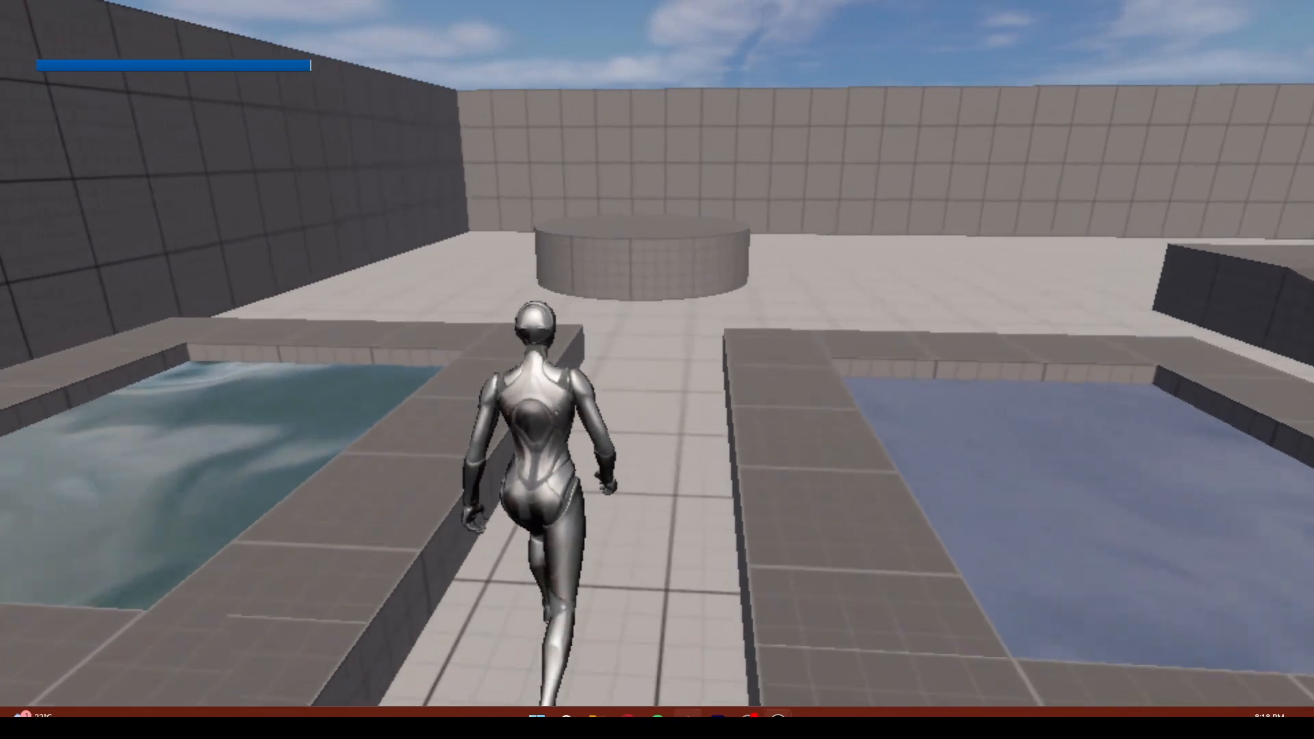
key("w")
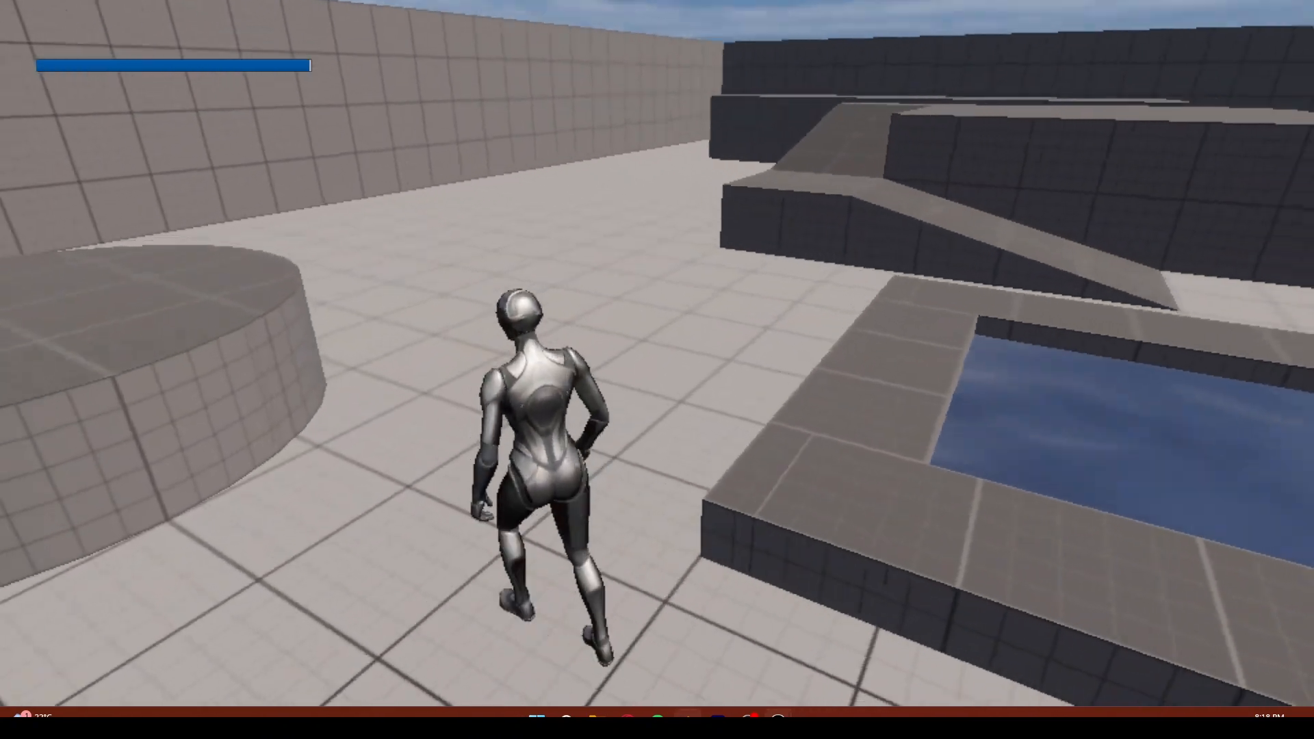
key("w")
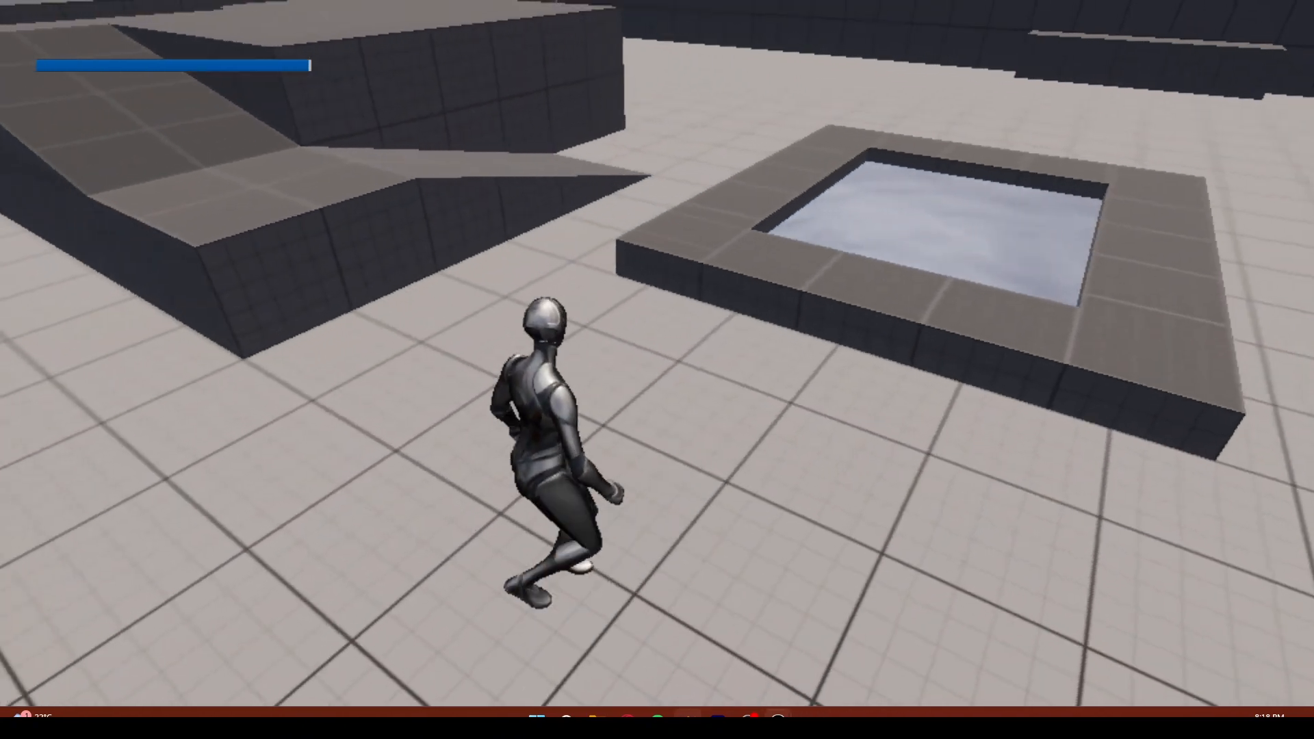
key("w")
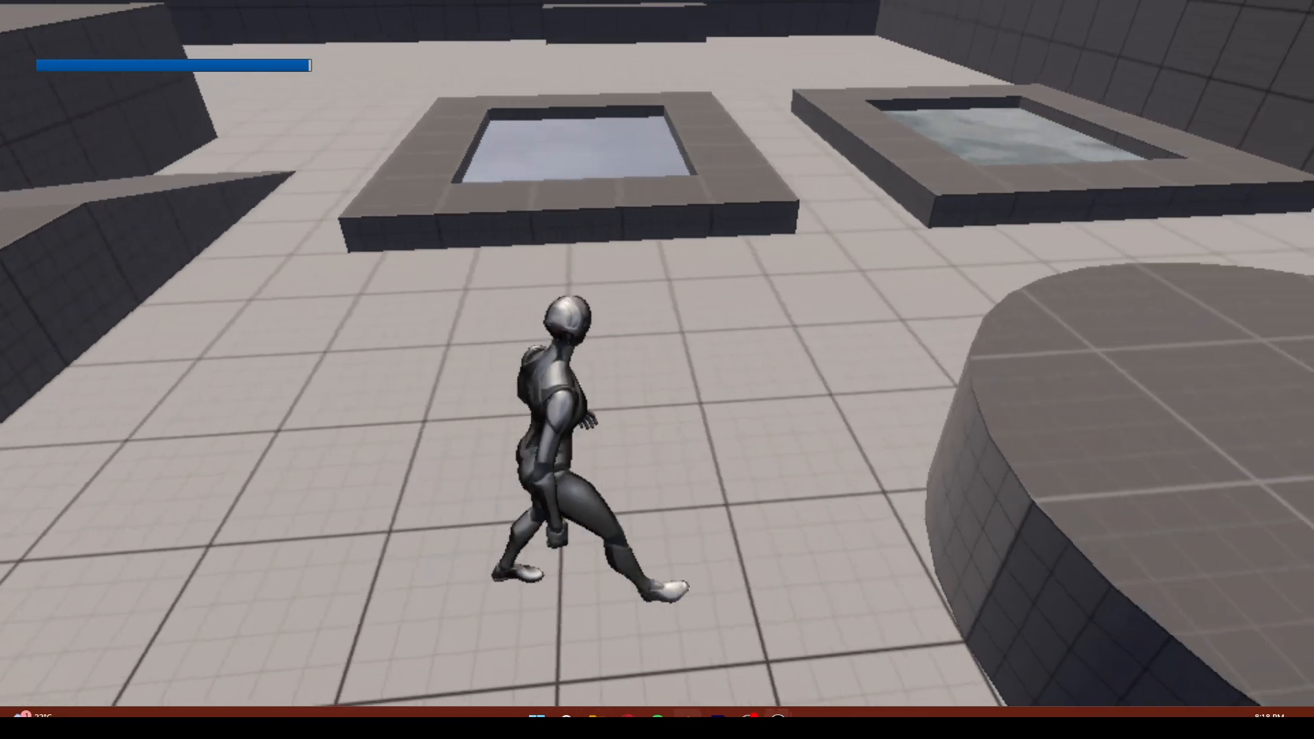
key("Escape")
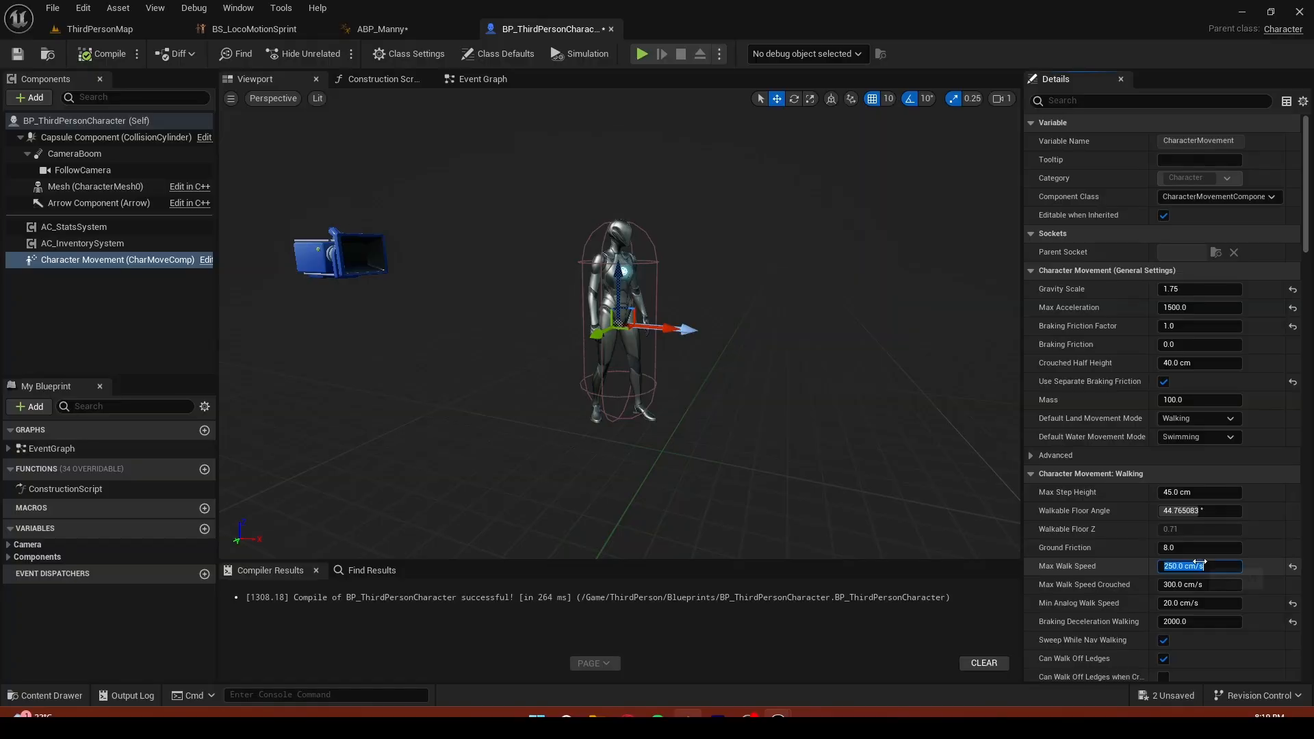
Set the Character Movement component's Max Walk Speed to 500 cm/s, compile BP_ThirdPersonCharacter, and play-test the forward movement in ThirdPersonMap
left_click(112, 55)
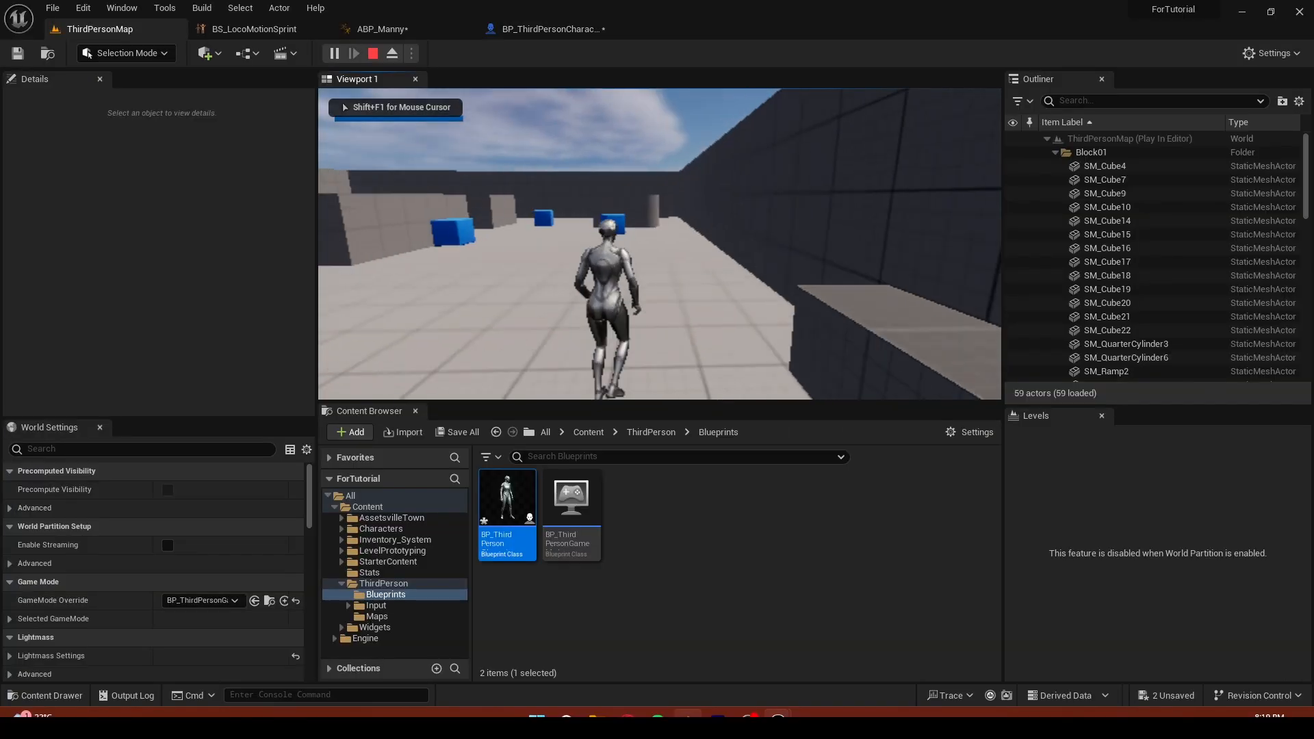
key("w")
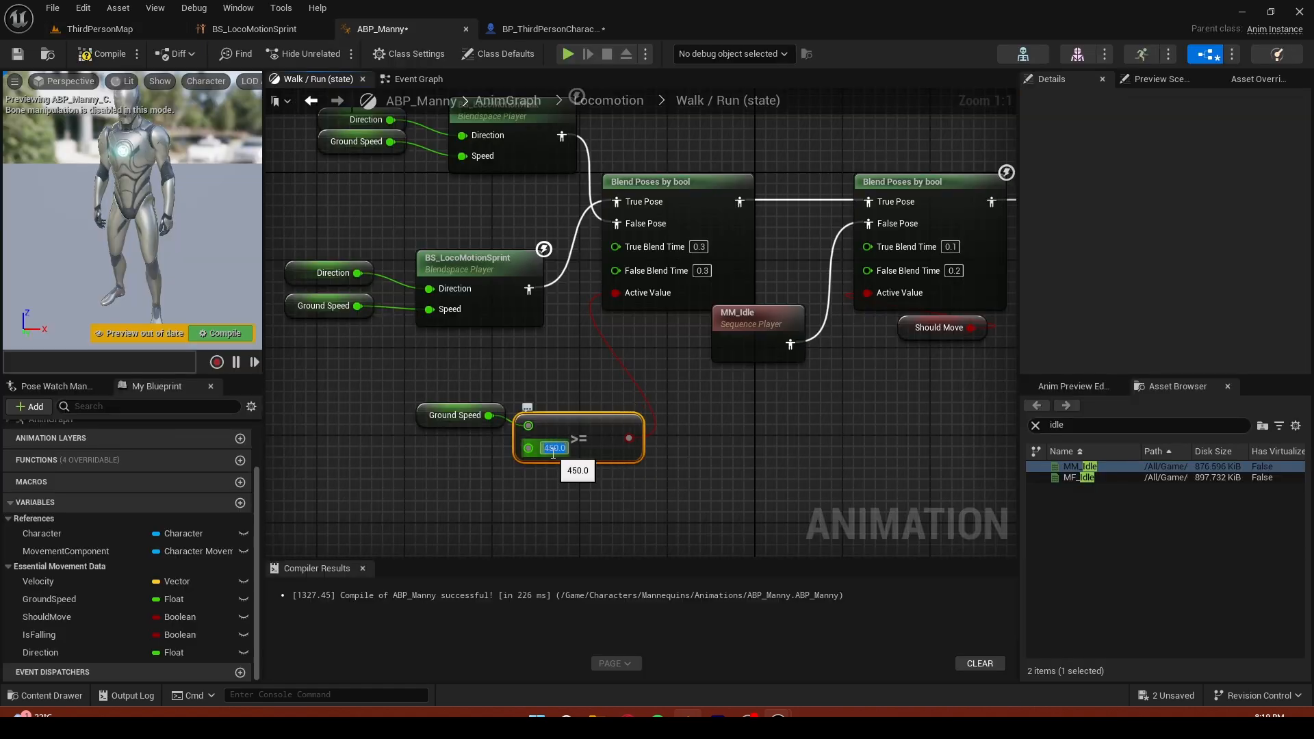
In ABP_Manny's Walk / Run state, set the Ground Speed >= comparison value to 450 and compile
left_click(103, 53)
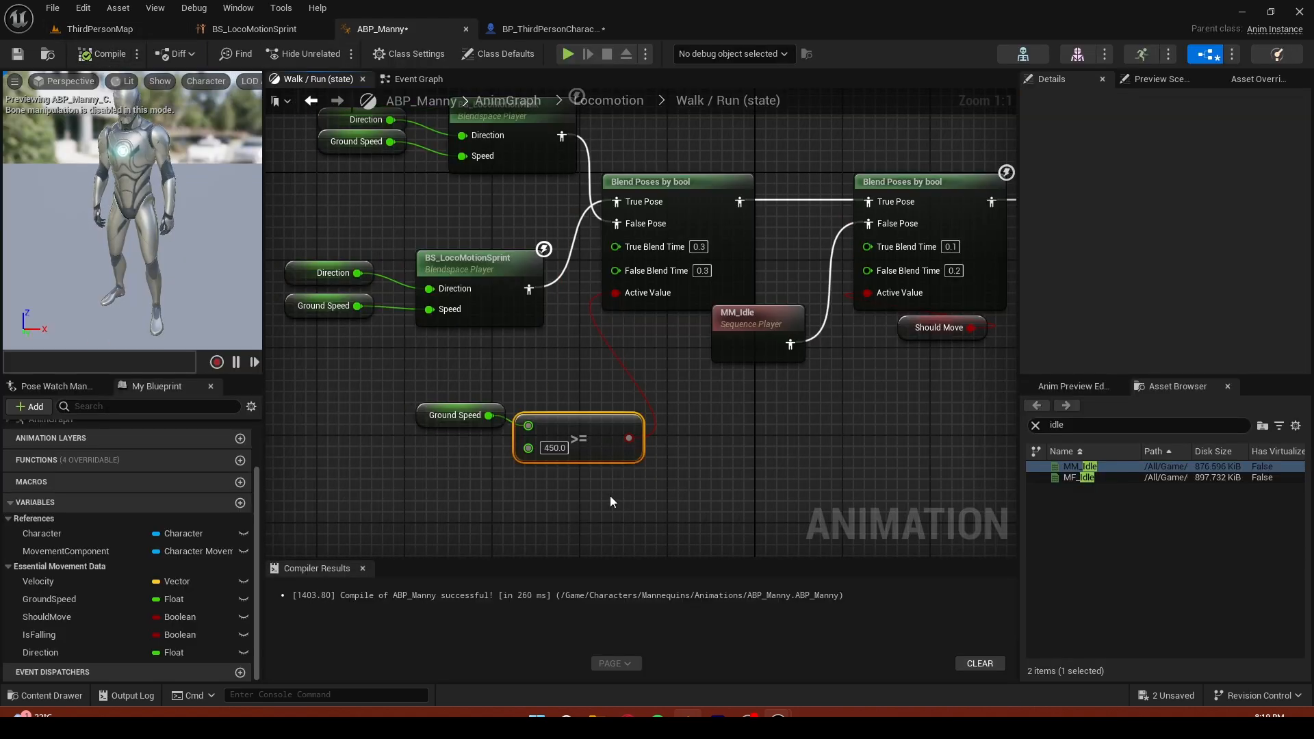
Play-test ThirdPersonMap in full screen, moving the character forward and sideways among the blocks and pools, and end the session
left_click(100, 29)
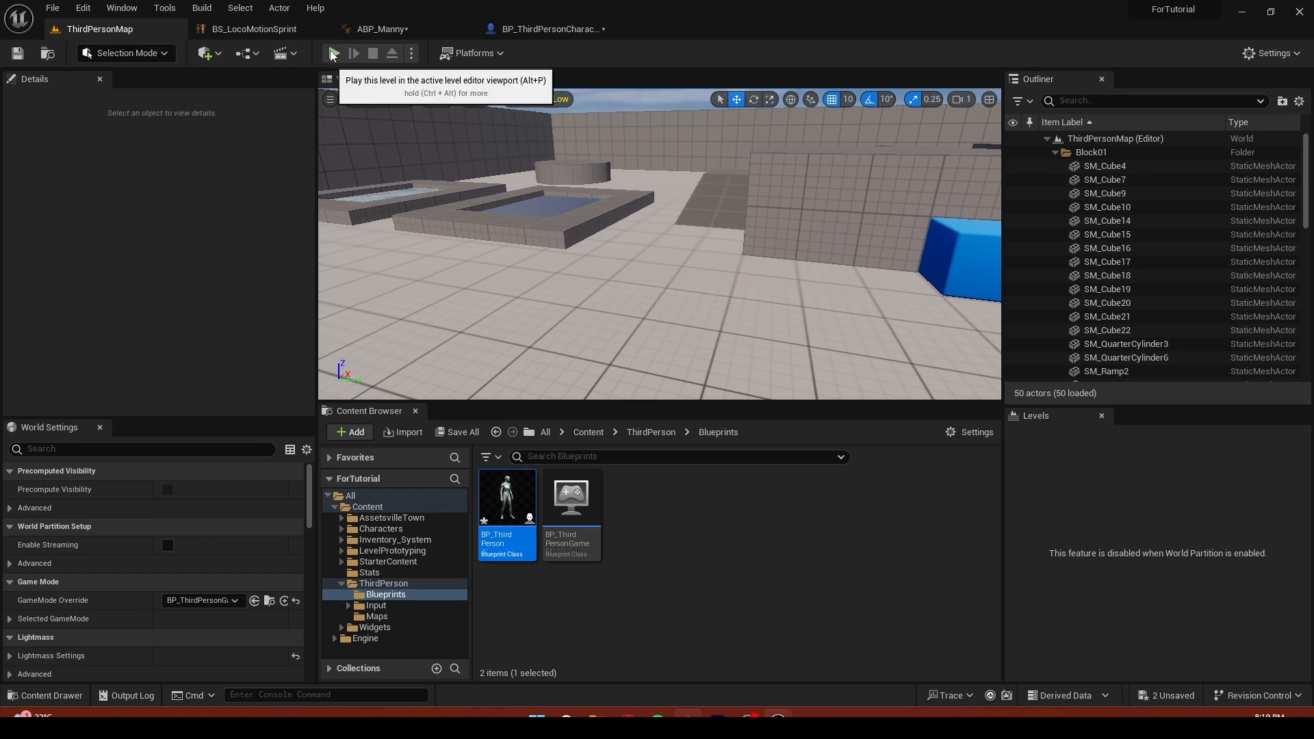
left_click(282, 54)
key("w")
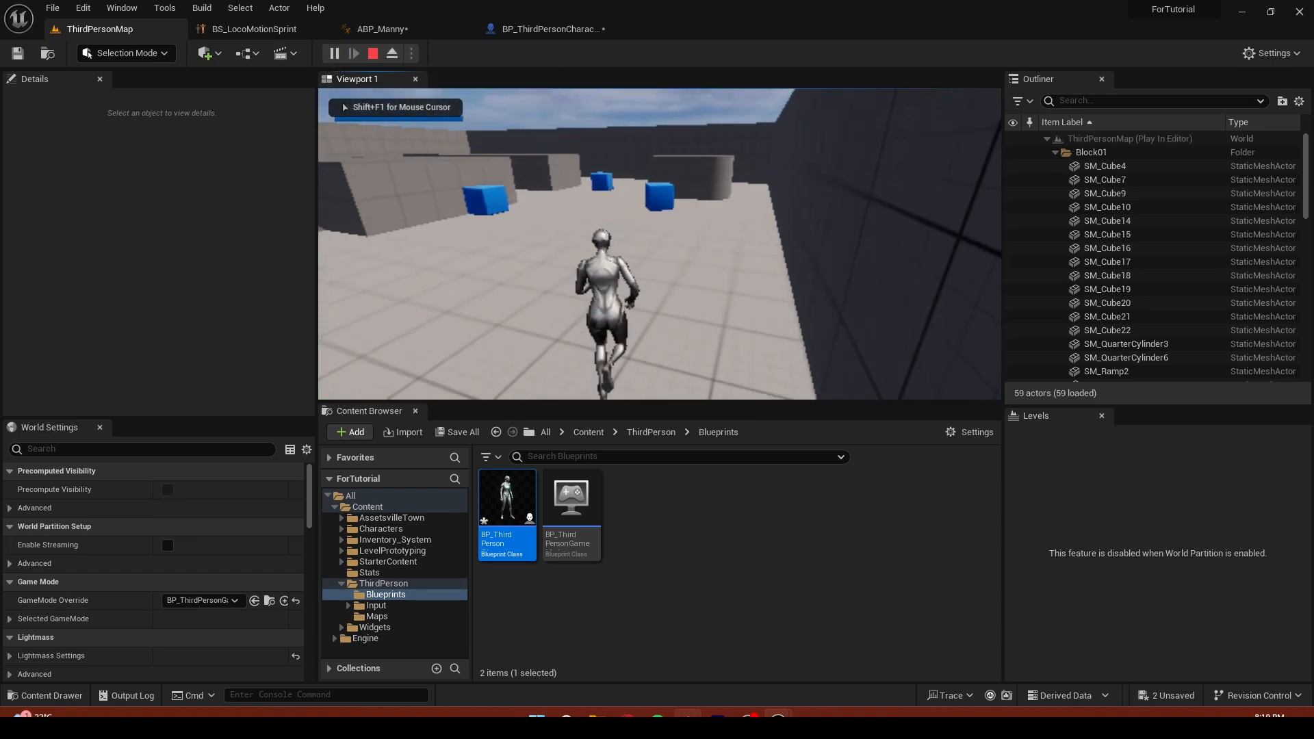
key("F11")
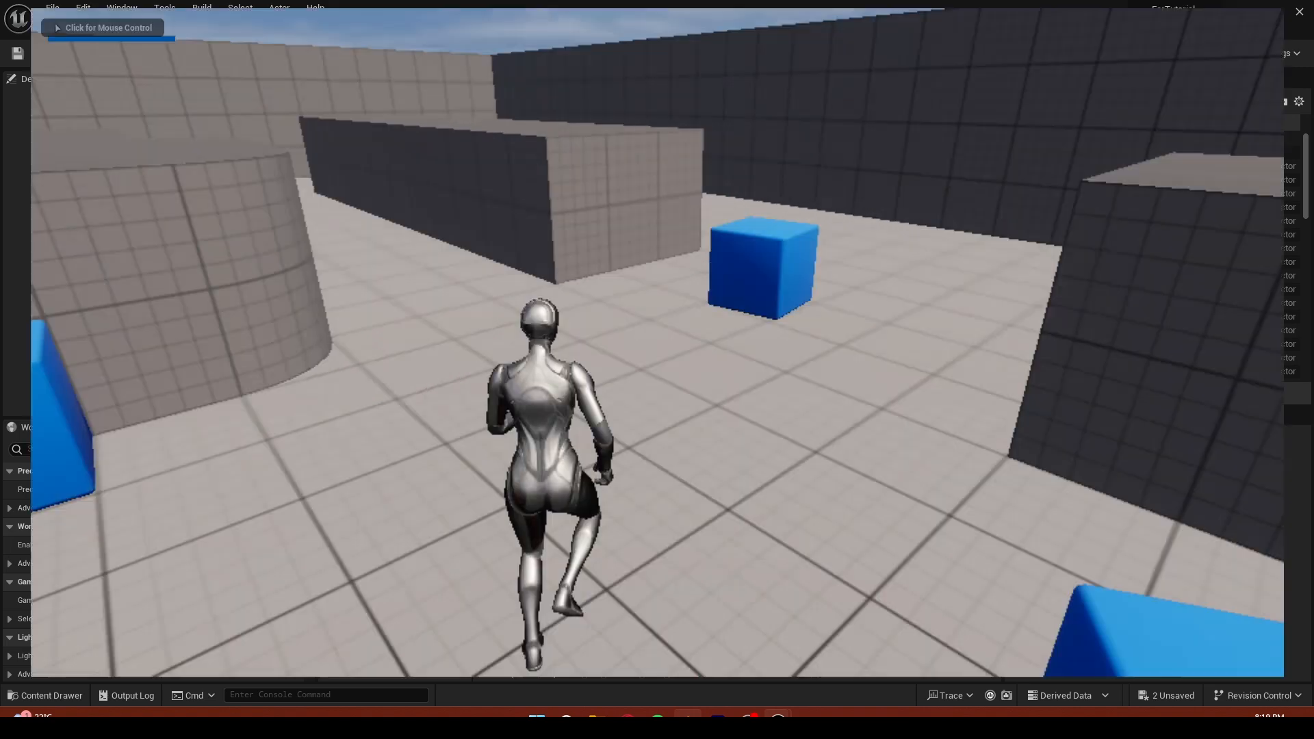
key("w")
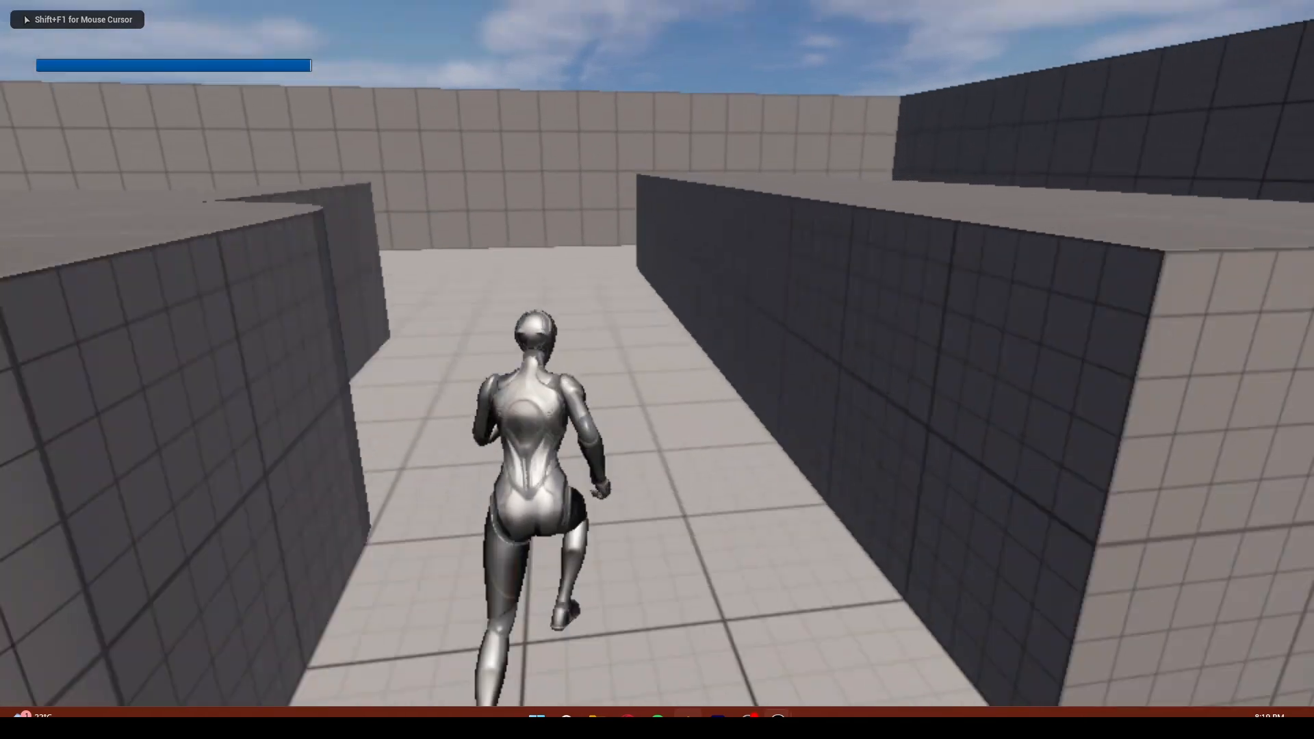
key("shift")
key("w")
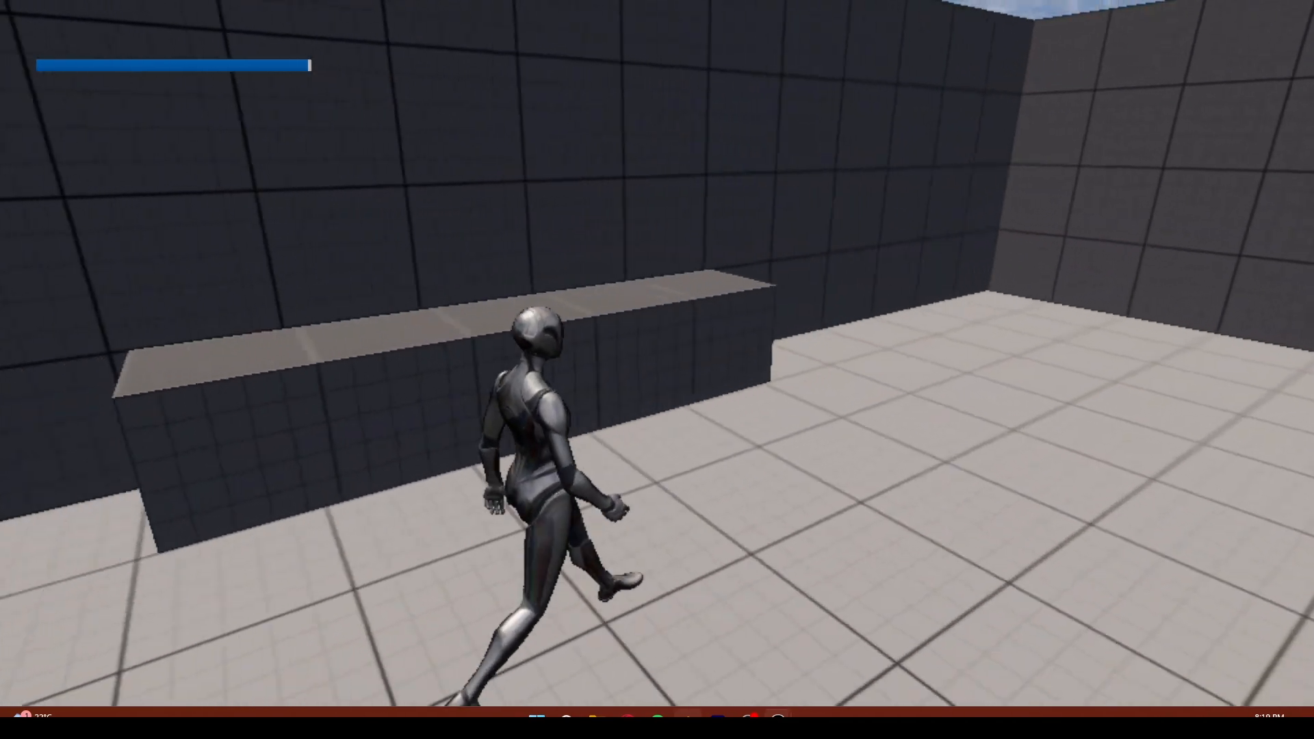
key("d")
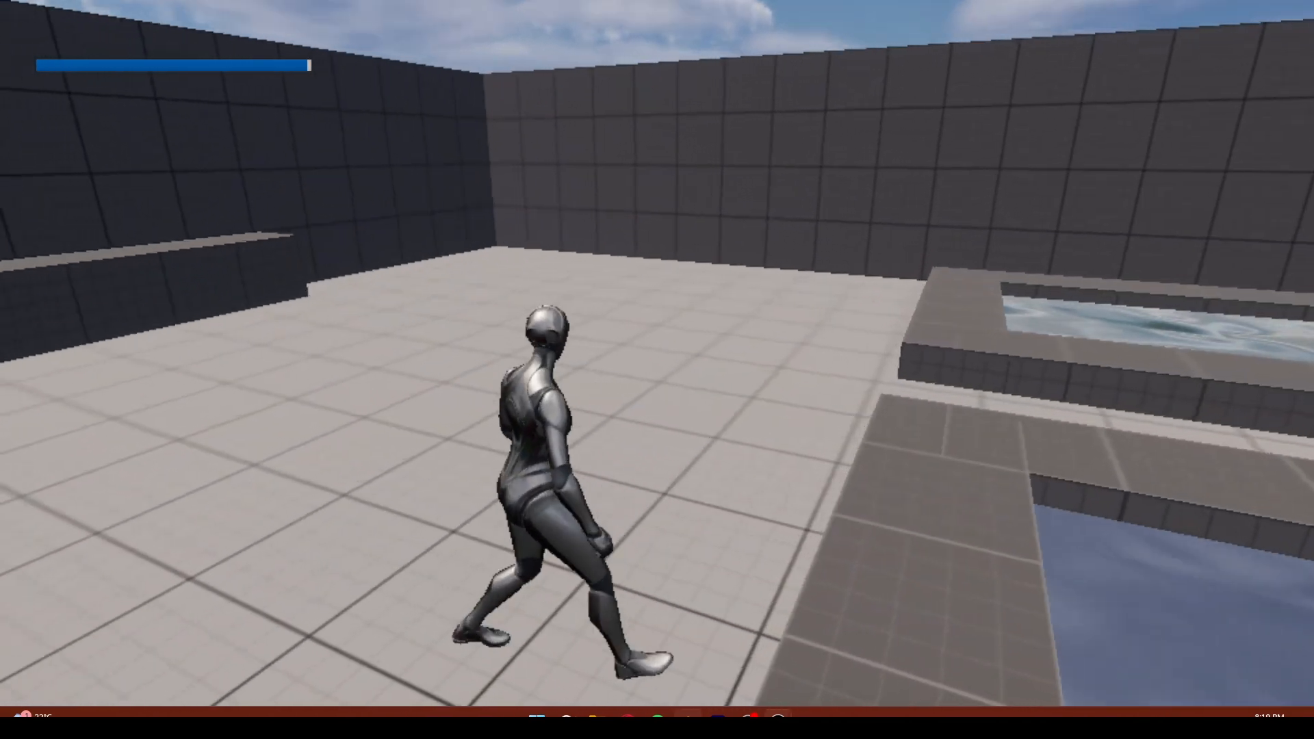
key("w")
key("w")
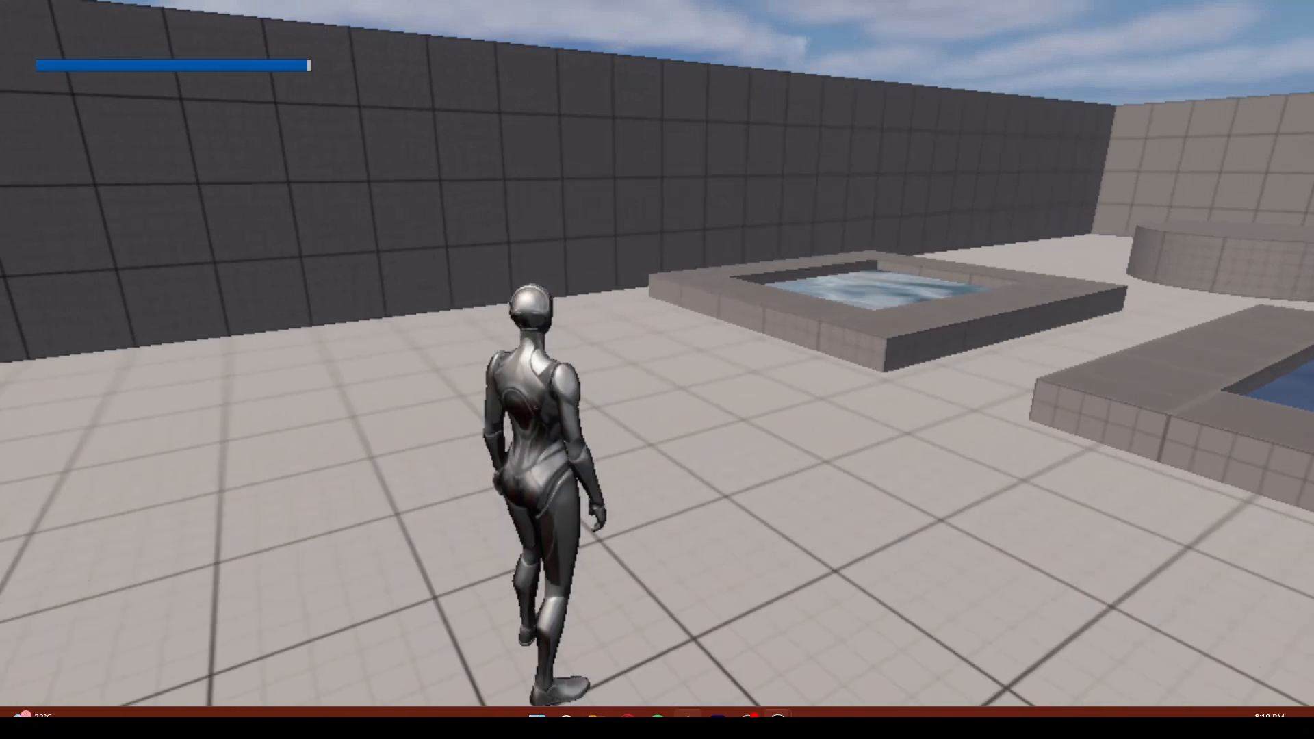
key("Escape")
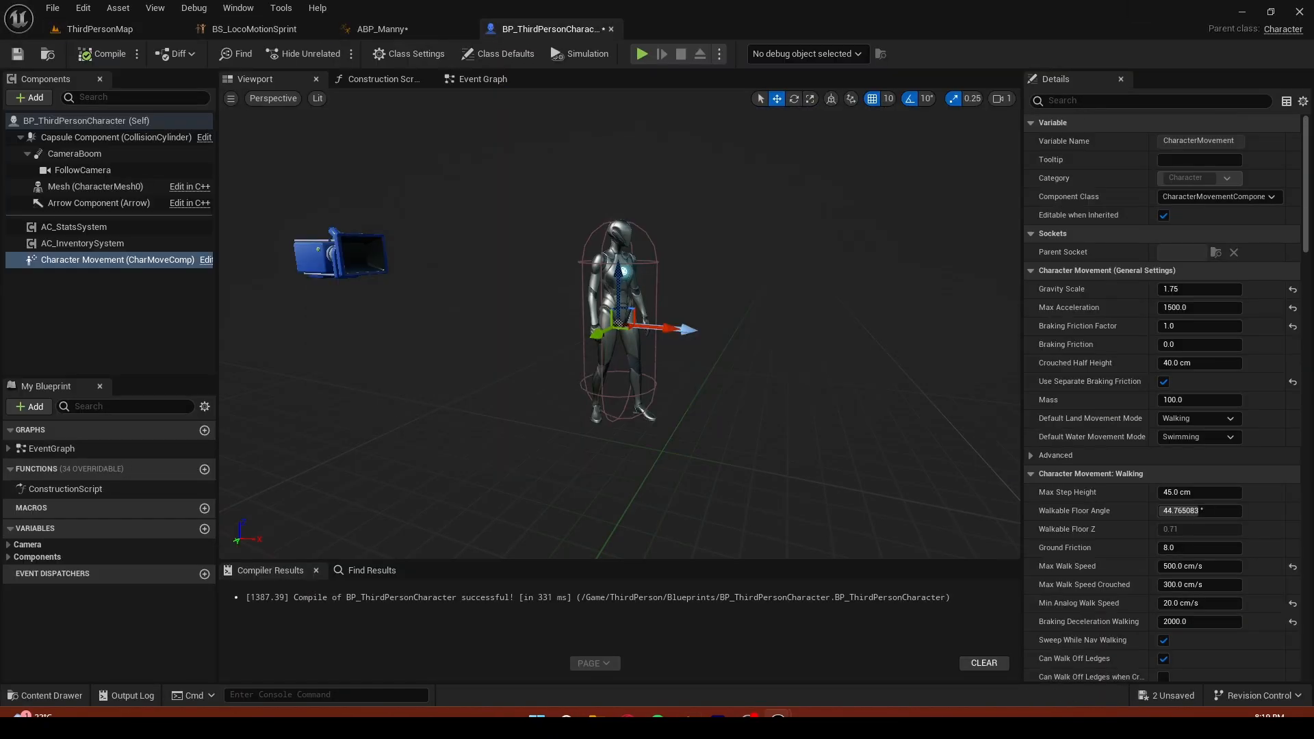
In BP_ThirdPersonCharacter's Event Graph, add a Branch after the Forward/Backward Add Movement Input node in the Movement Input section
left_click(467, 78)
scroll(615, 228, "down", 3)
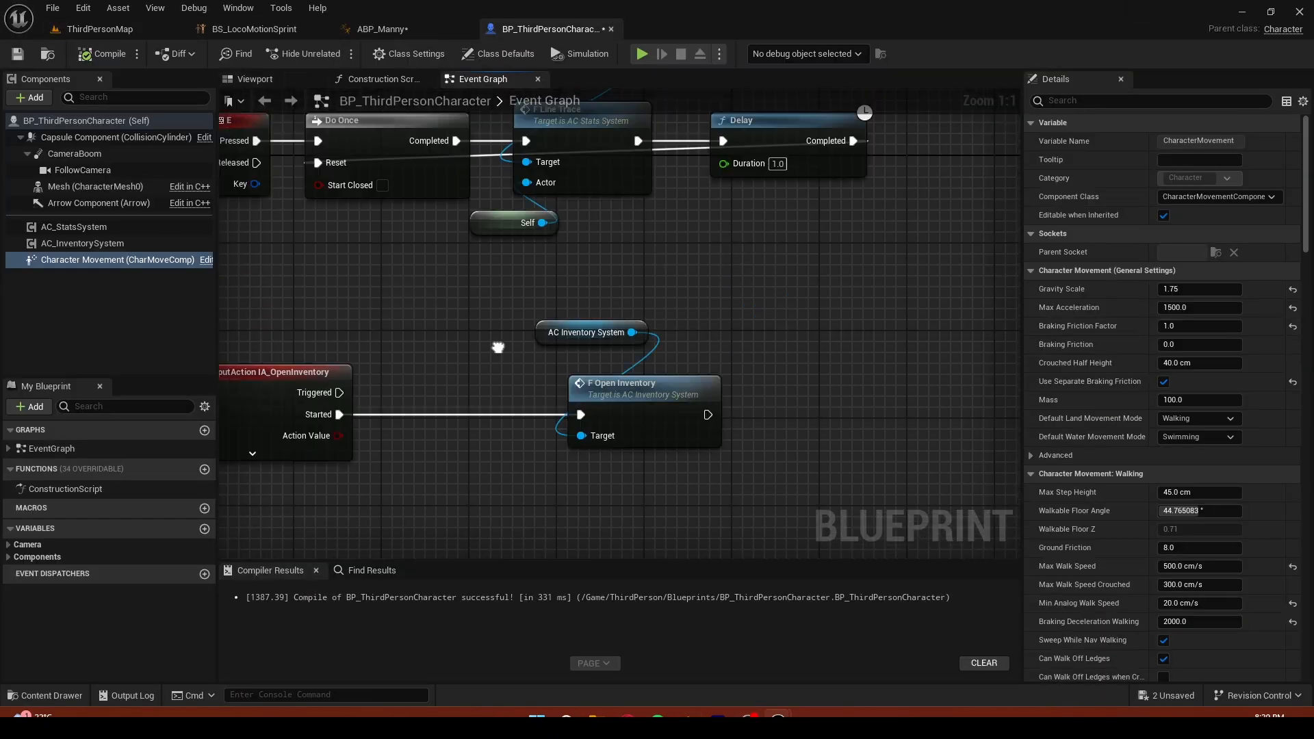
right_click_drag(477, 216, 402, 397)
scroll(402, 396, "down", 3)
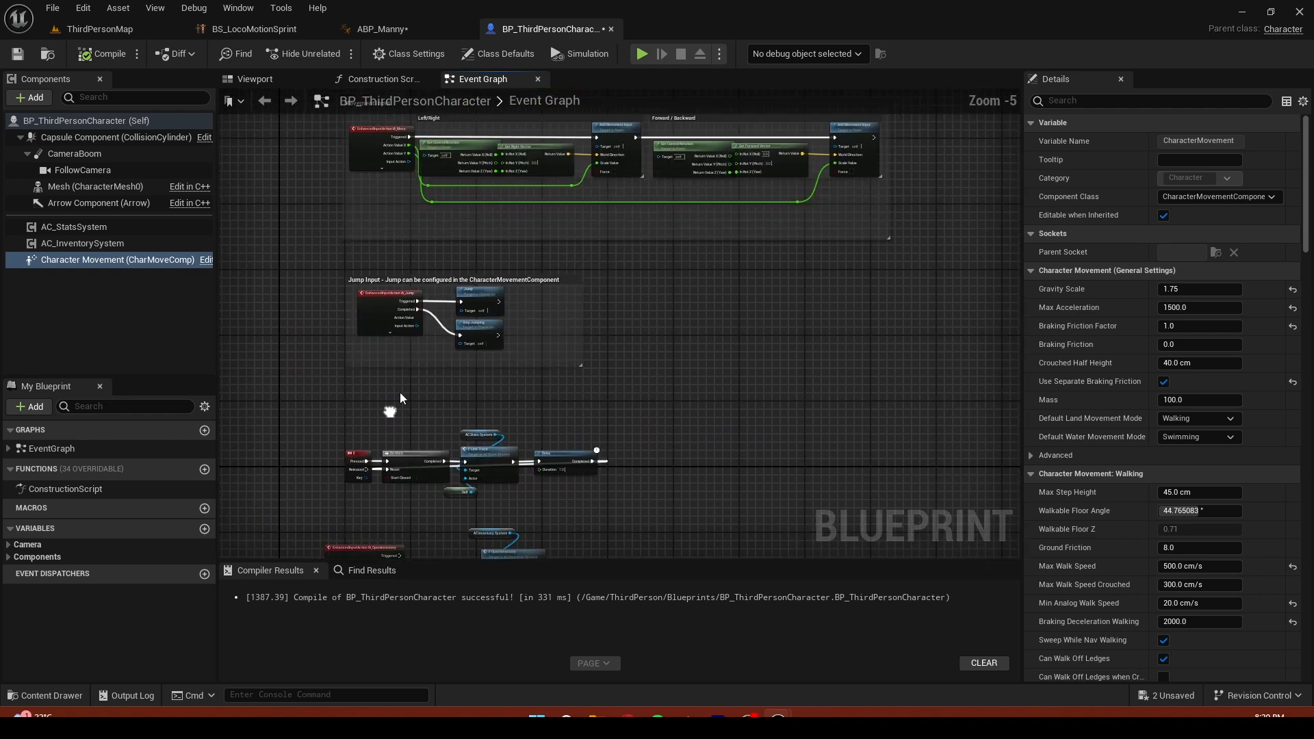
right_click_drag(452, 265, 356, 372)
scroll(338, 282, "up", 3)
scroll(338, 283, "up", 2)
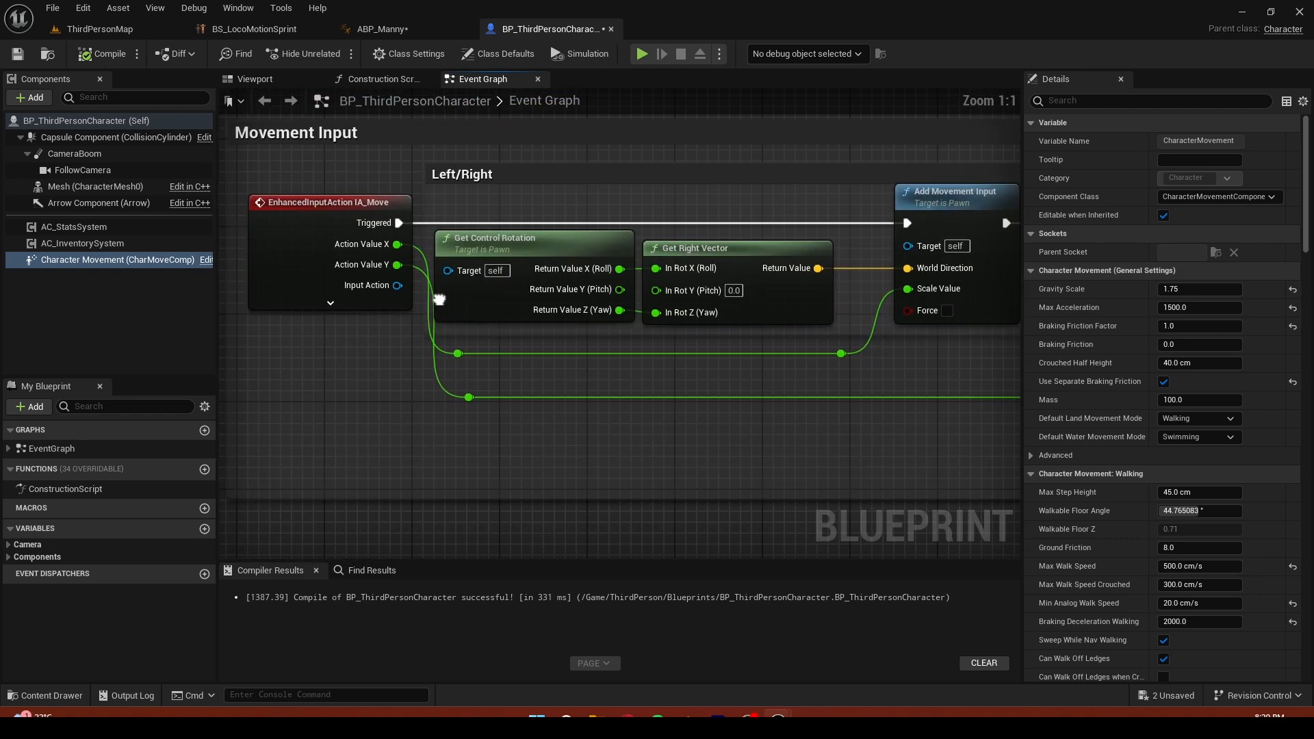
right_click_drag(706, 263, 221, 263)
right_click_drag(527, 322, 220, 346)
right_click_drag(780, 254, 739, 262)
key("b")
left_click(739, 261)
left_click_drag(626, 259, 752, 292)
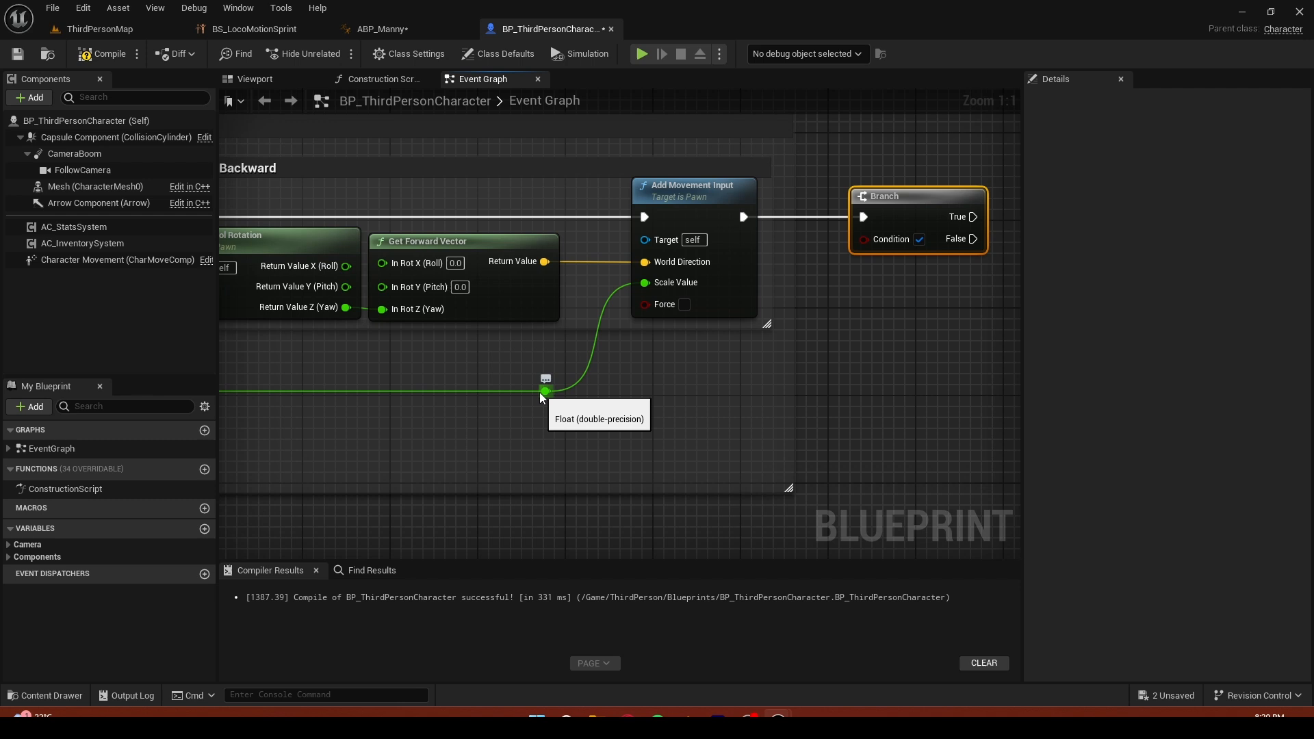
Compare the forward/backward Scale Value with a >= 0.999 node, connect the result to the Branch's Condition, and compile
left_click_drag(546, 391, 593, 351)
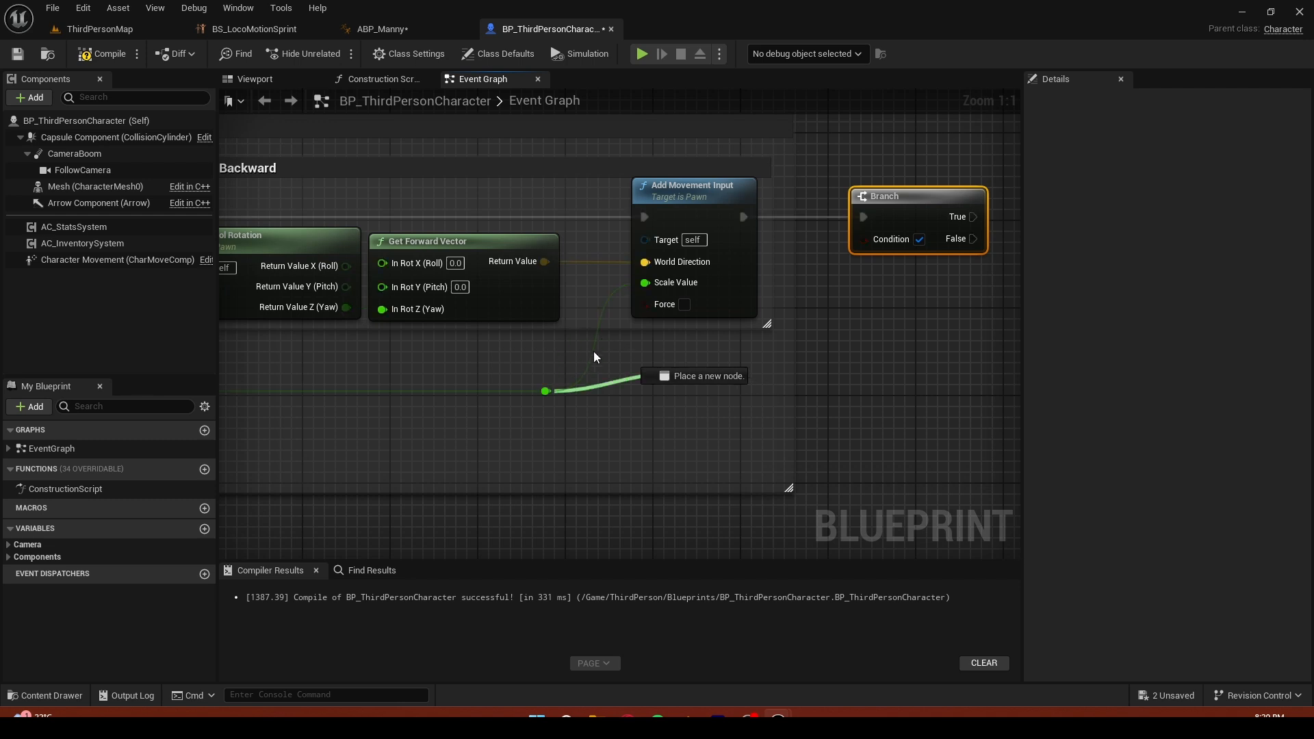
left_click_drag(742, 400, 795, 395)
type(">")
key("Down")
key("Return")
left_click(765, 398)
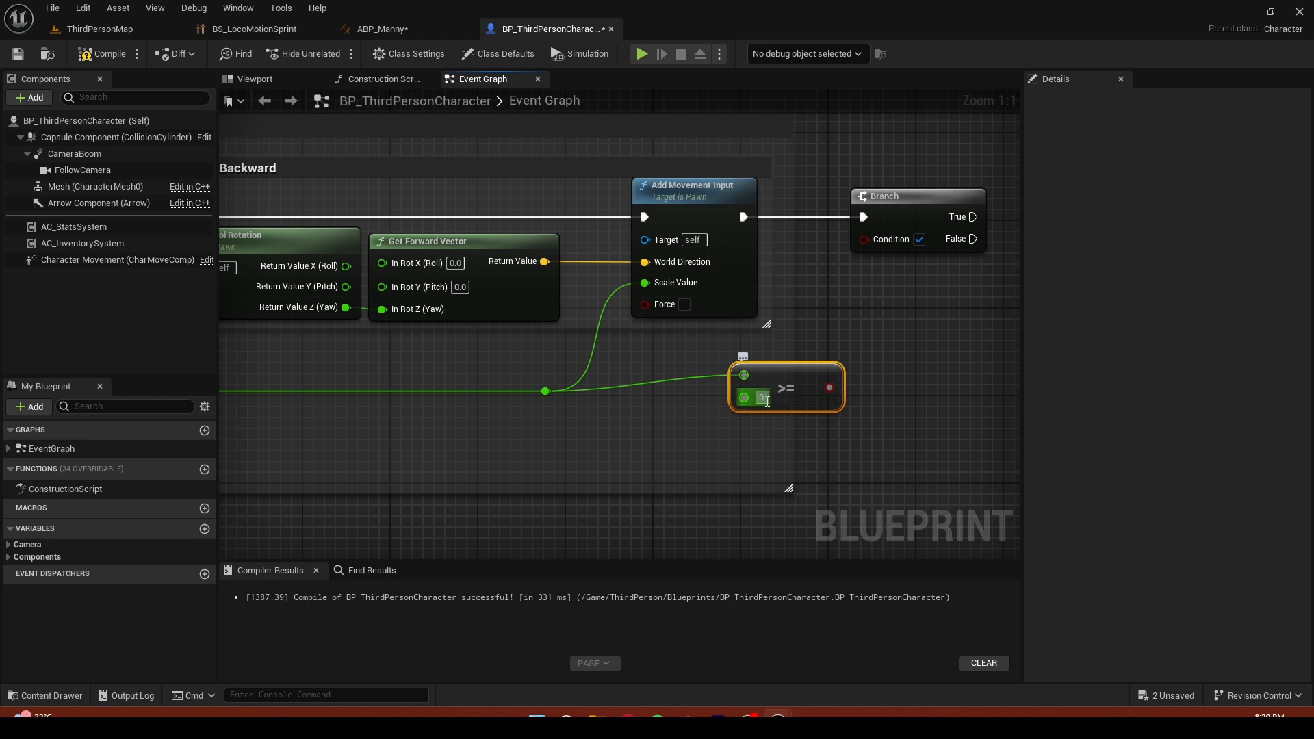
left_click_drag(799, 392, 881, 244)
right_click_drag(914, 281, 721, 347)
left_click_drag(766, 283, 806, 201)
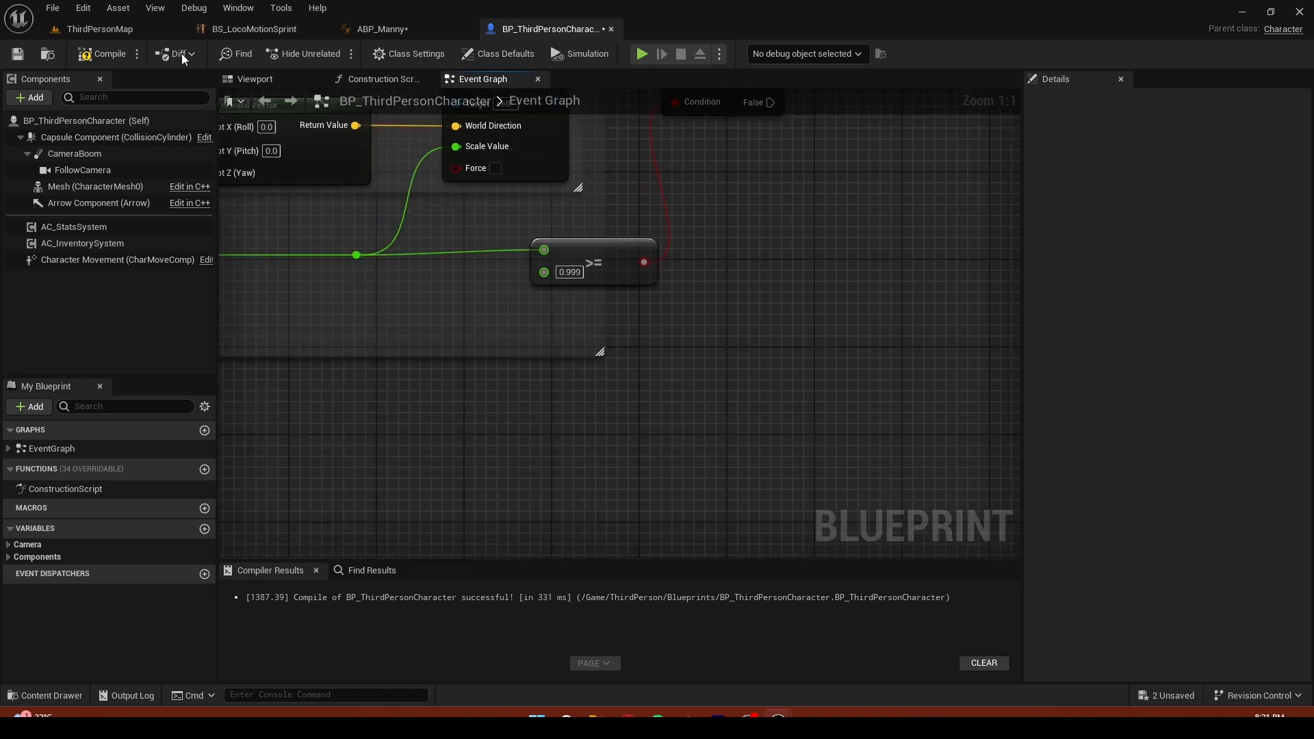
In ThirdPerson/Input/Actions, duplicate the IA_Jump input action and name the copy IA_Sprinting
left_click(88, 25)
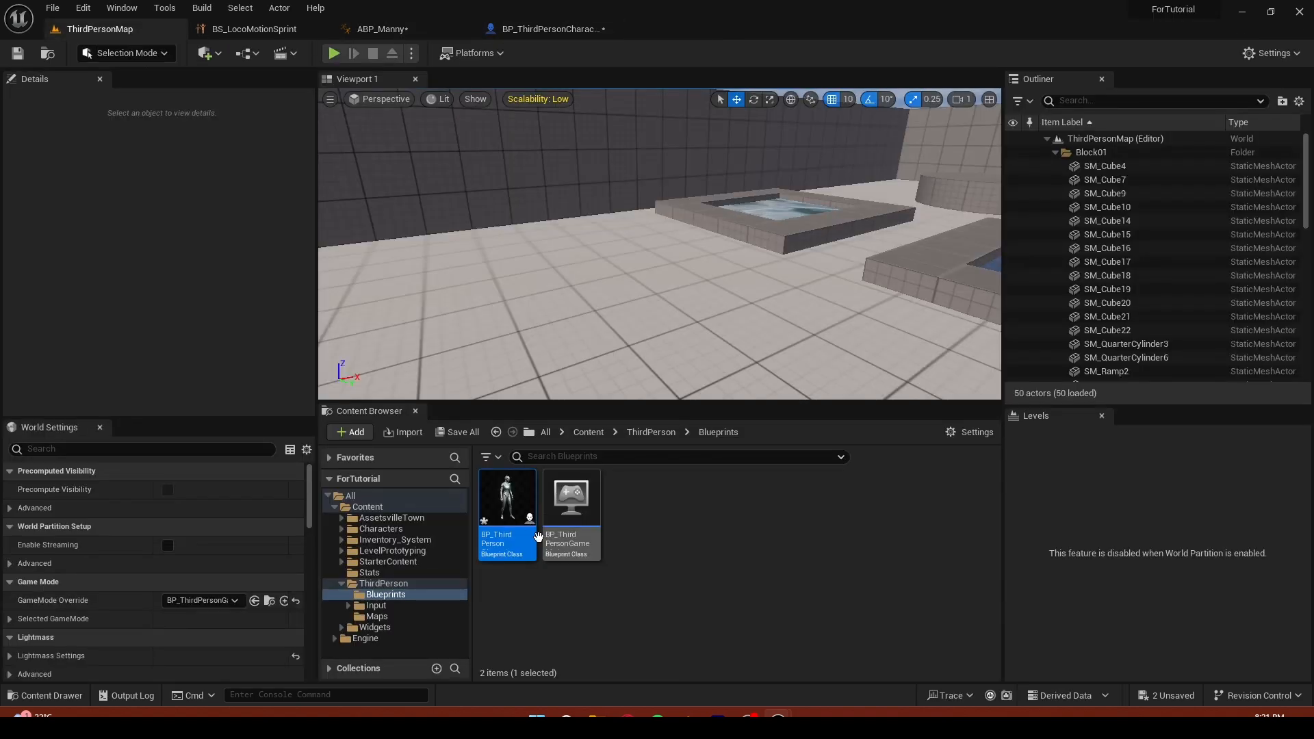
left_click(537, 601)
left_click(376, 606)
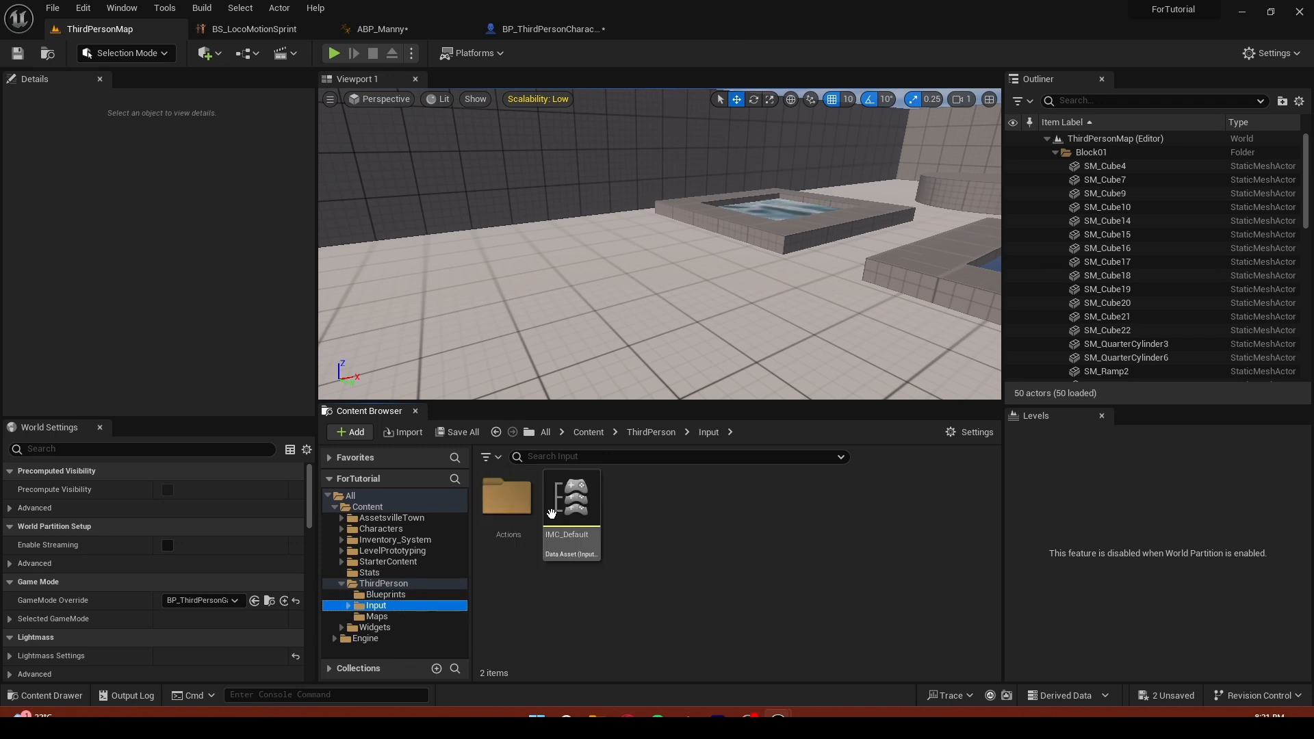
double_click(507, 498)
left_click(506, 507)
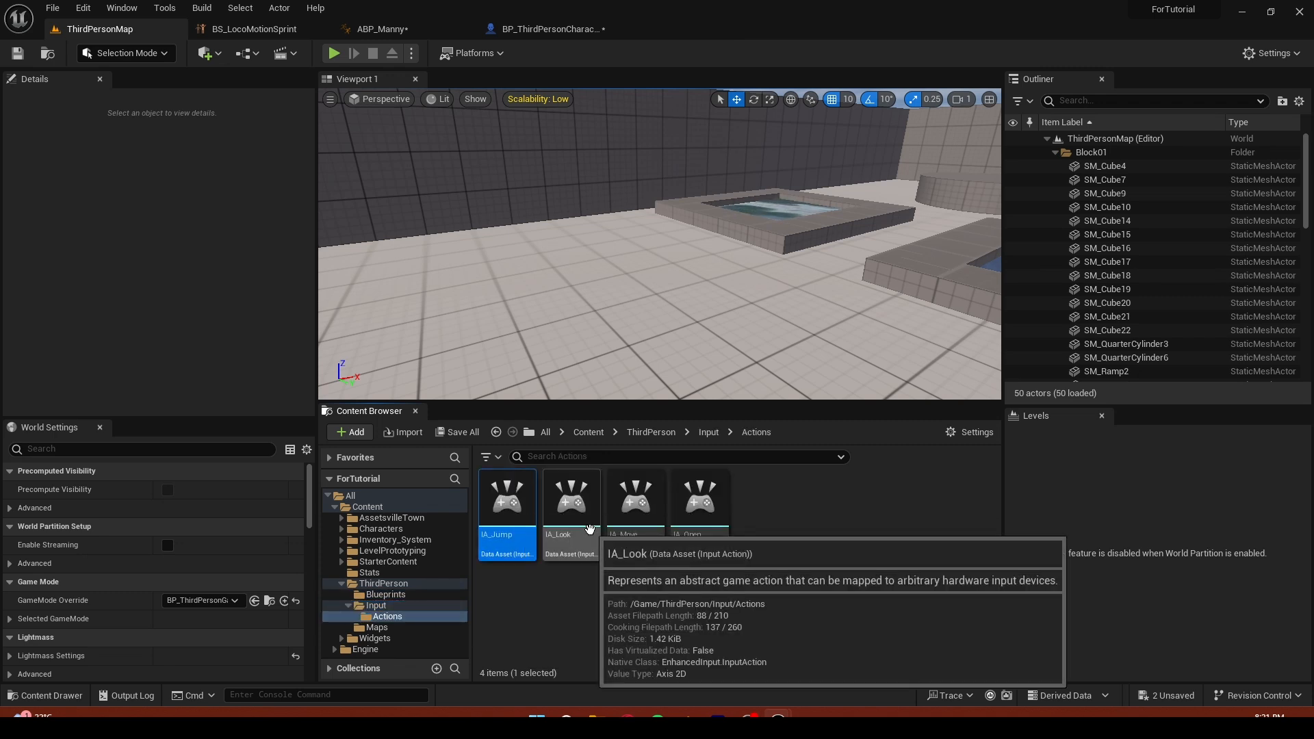
key("ctrl+d")
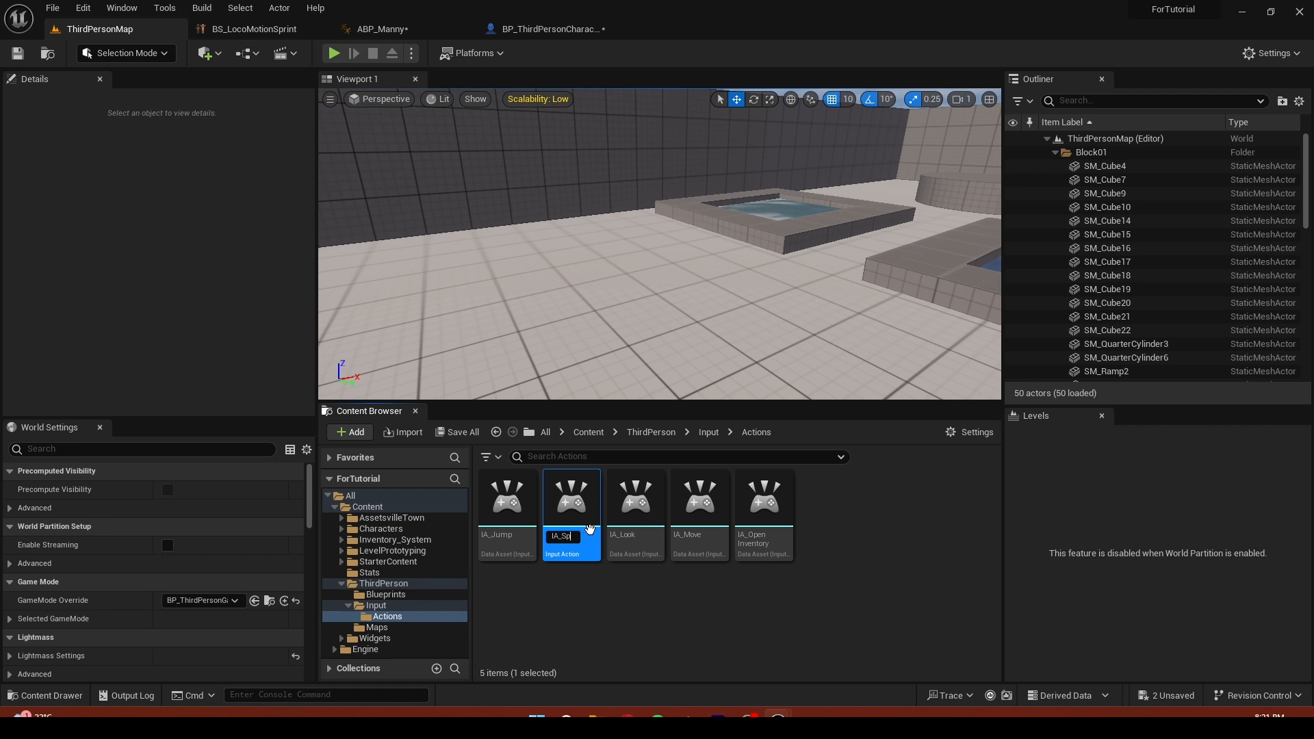
type("IA_Sprinting")
key("Return")
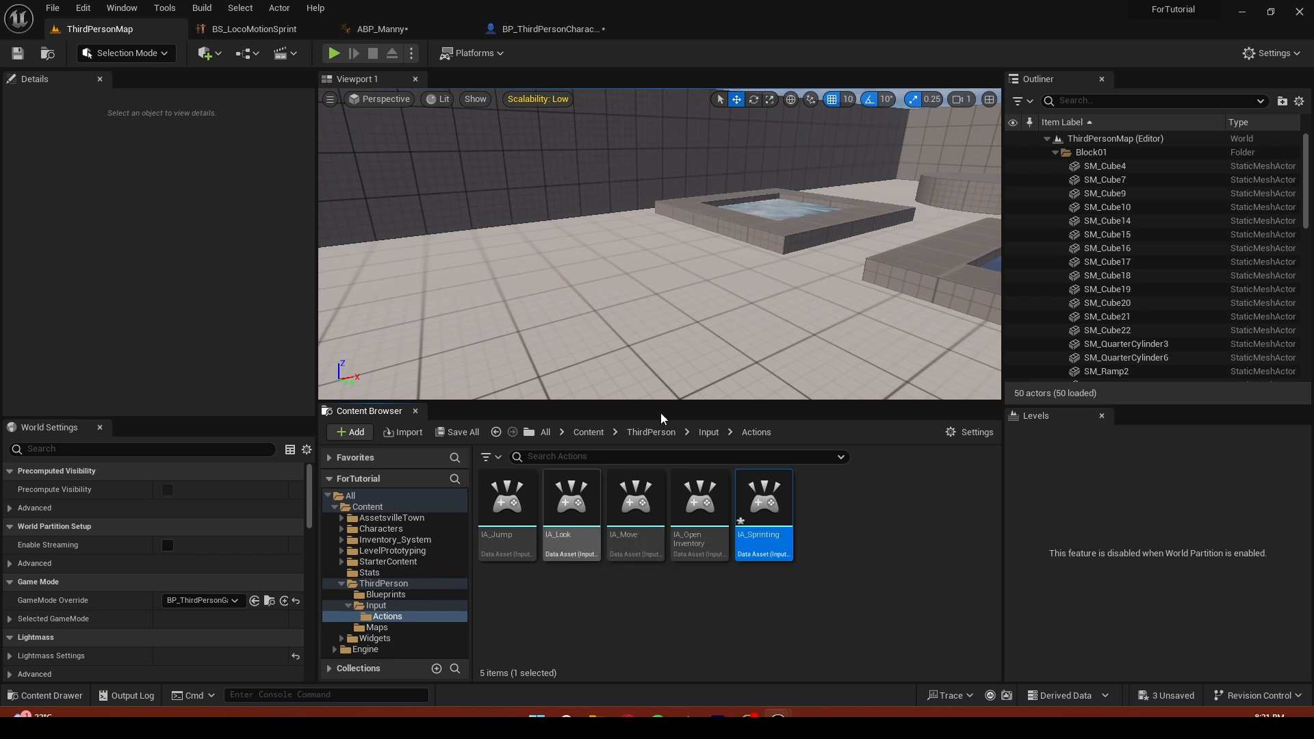
In IMC_Default, add a mapping for IA_Sprinting bound to Left Shift and save the asset
left_click(710, 433)
double_click(572, 506)
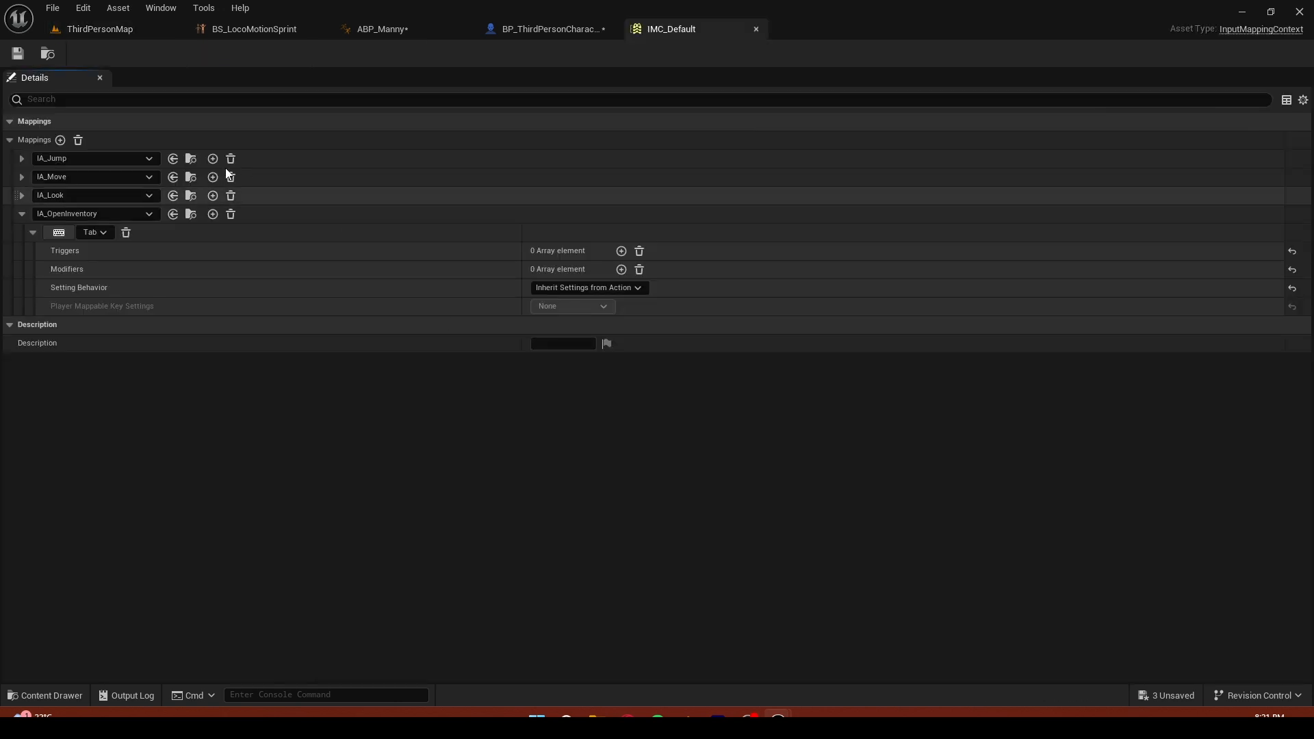
left_click(60, 140)
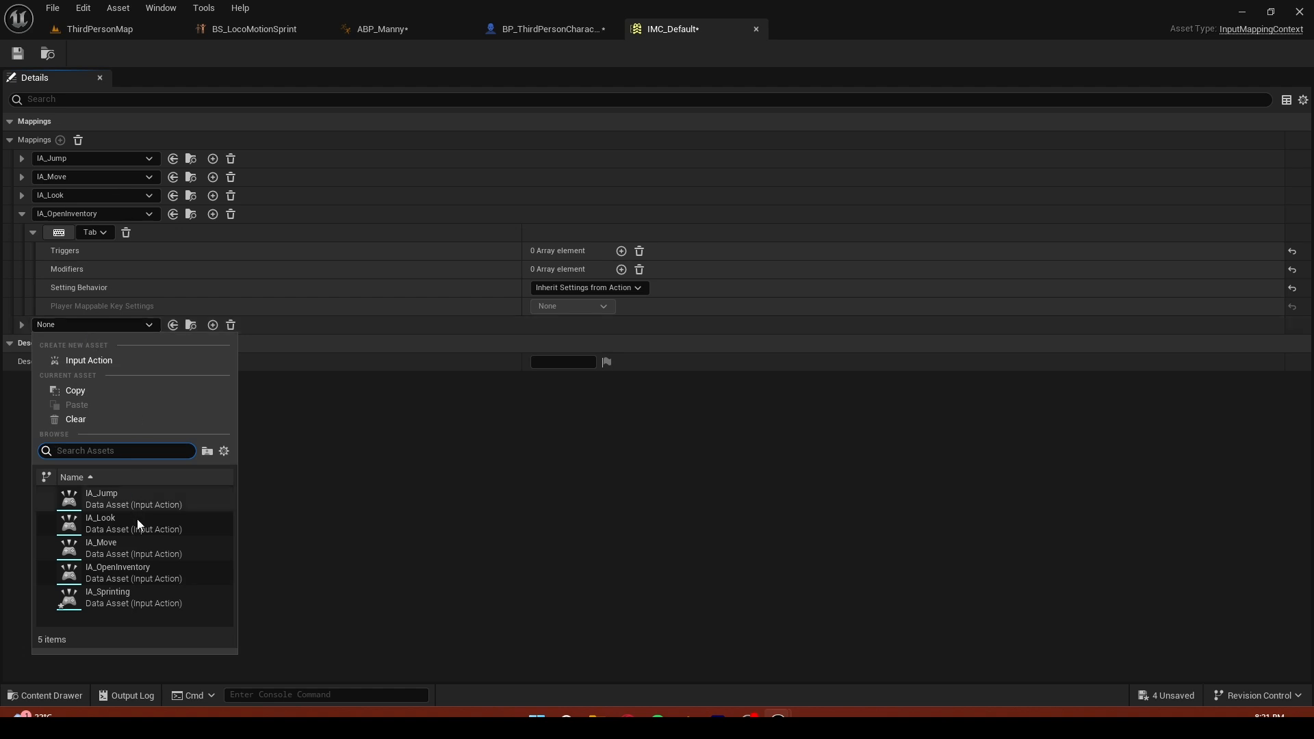
left_click(125, 593)
left_click(21, 326)
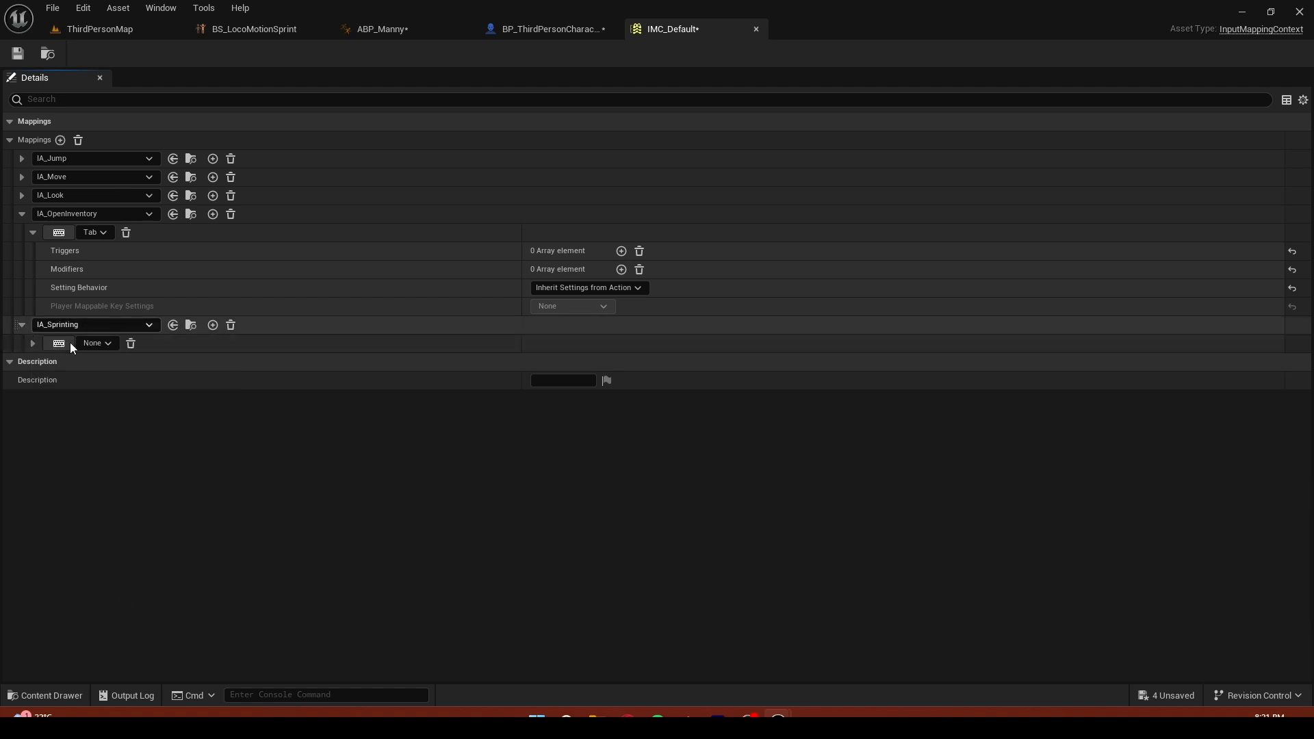
left_click(58, 343)
key("shift")
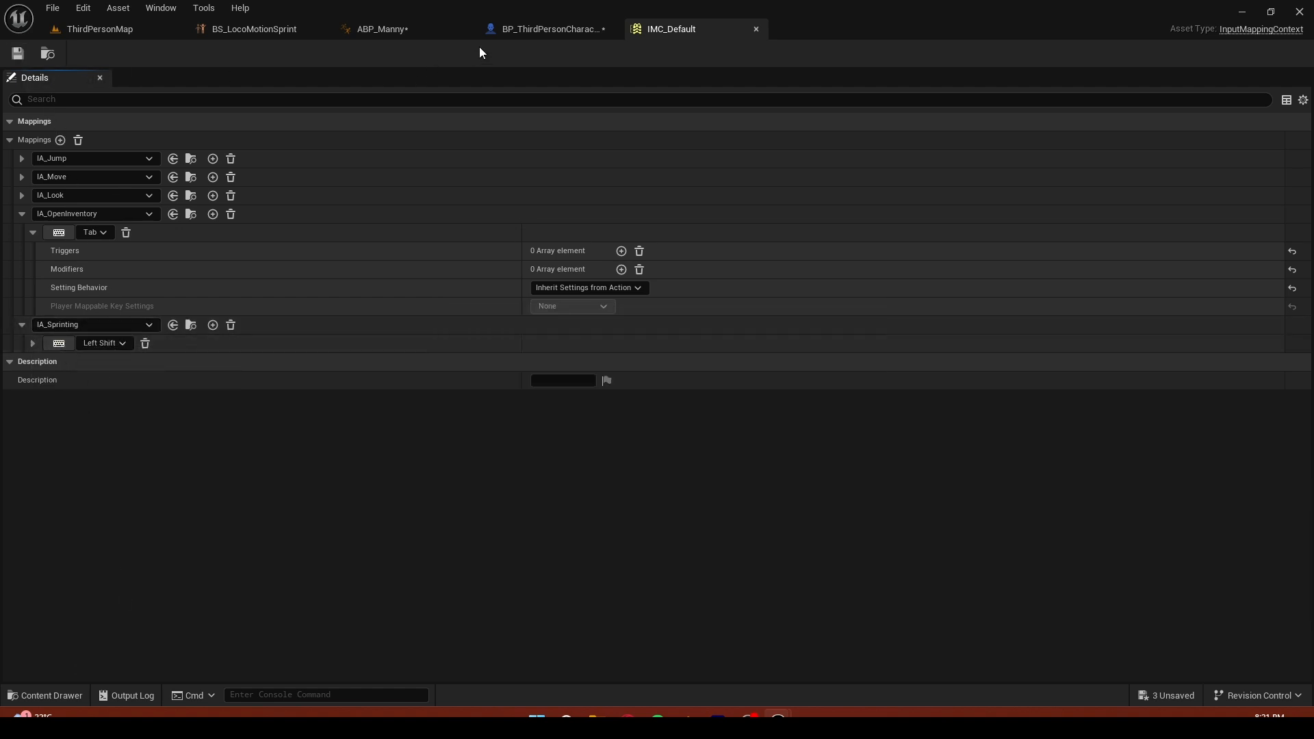
Add an EnhancedInputAction IA_Sprinting event below the comparison node in BP_ThirdPersonCharacter's Event Graph
left_click(548, 29)
scroll(448, 437, "up", 1)
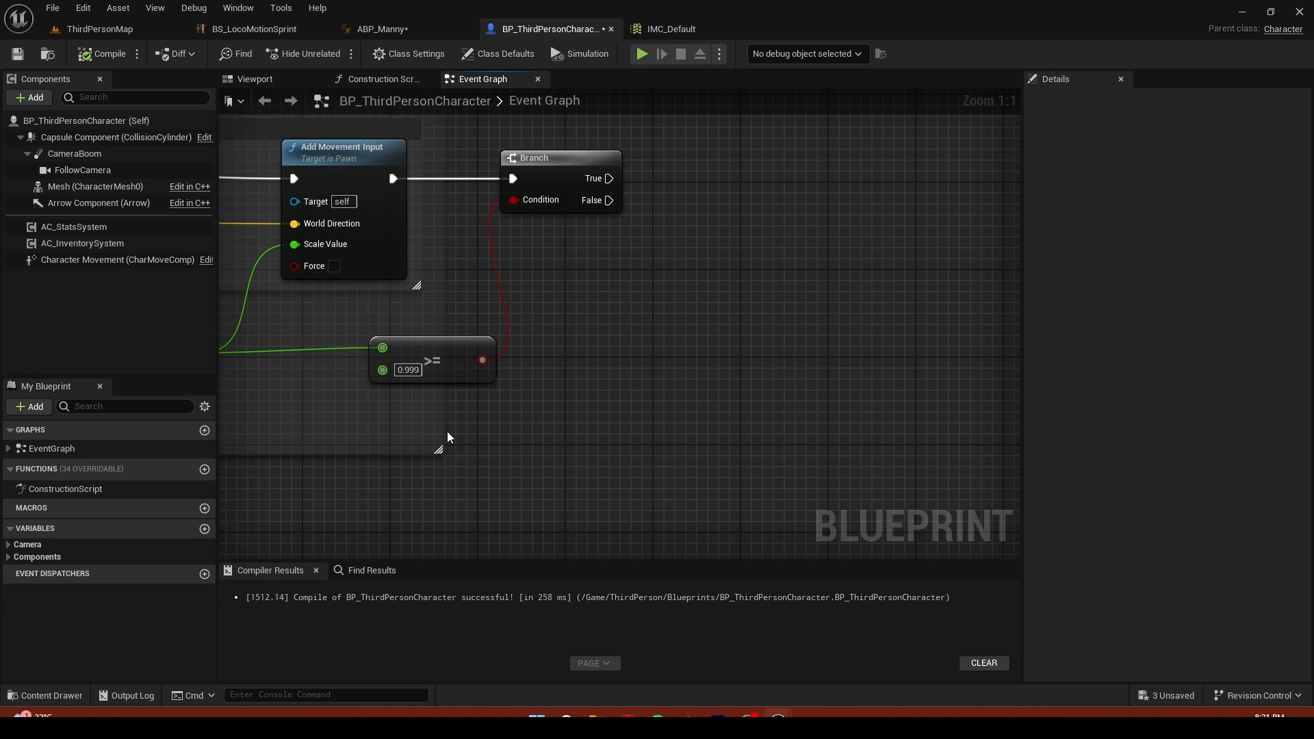
right_click(411, 495)
type("ia_sprint")
key("Return")
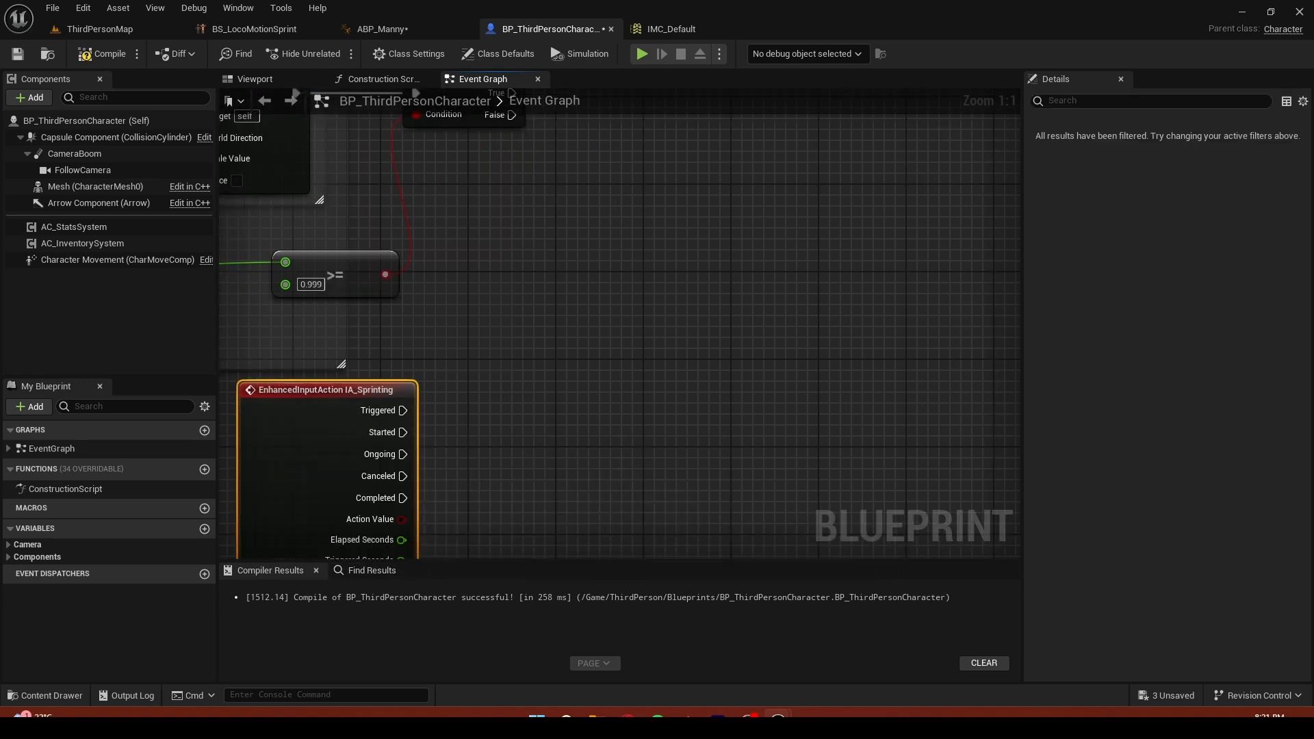
Combine IA_Sprinting's Action Value and the >= 0.999 result in an AND node that drives the Branch's Condition
left_click_drag(474, 291, 446, 228)
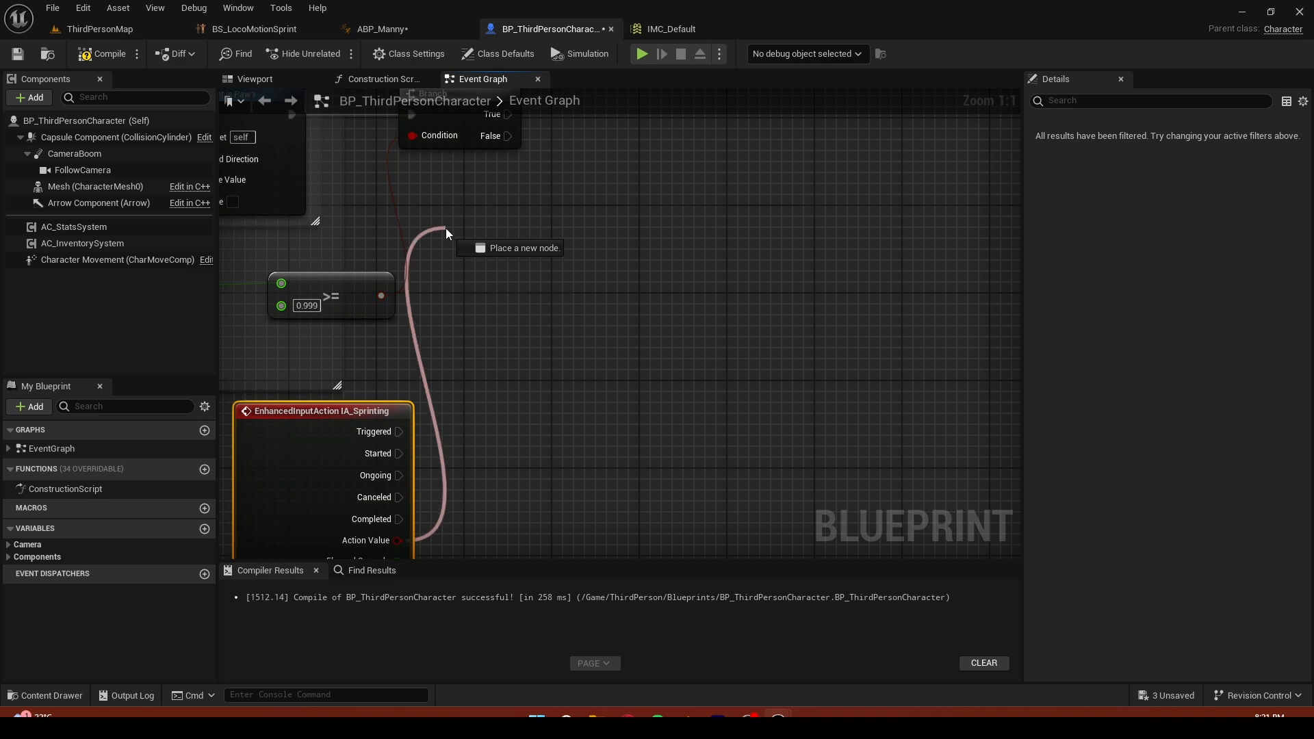
type("and")
key("Return")
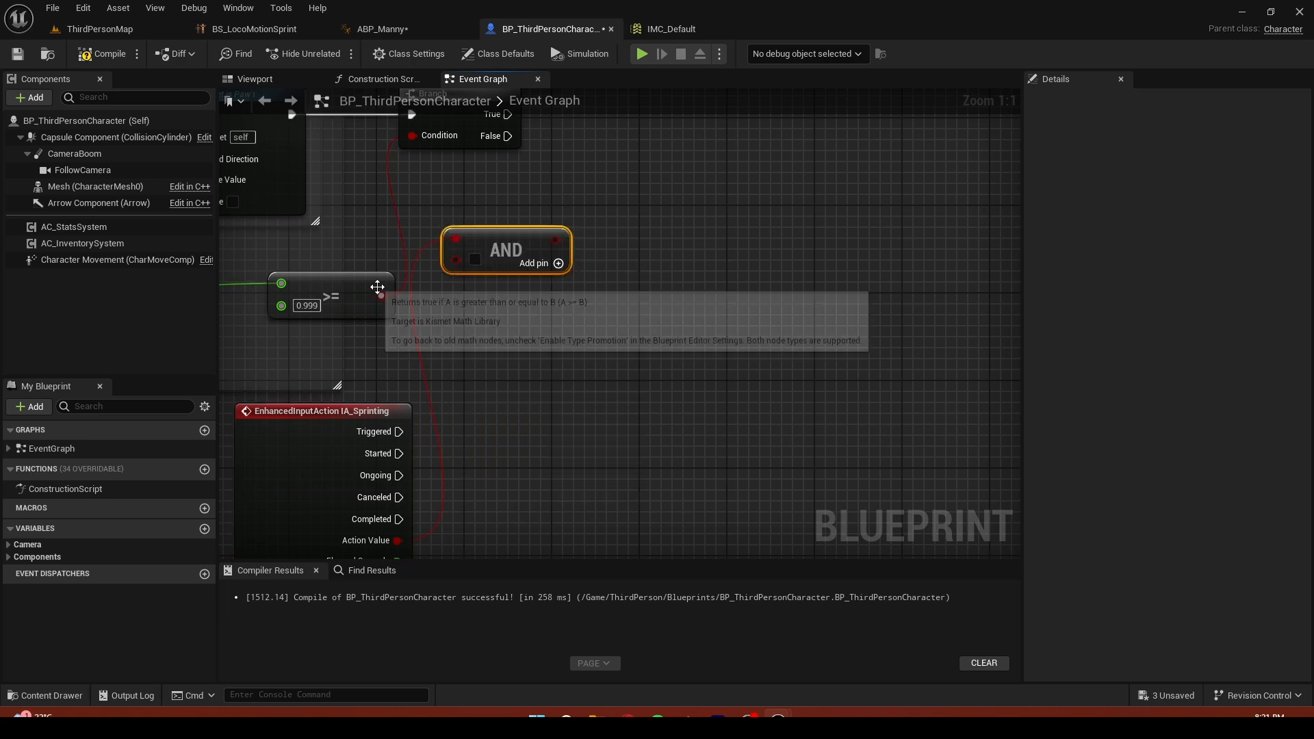
left_click_drag(382, 296, 456, 260)
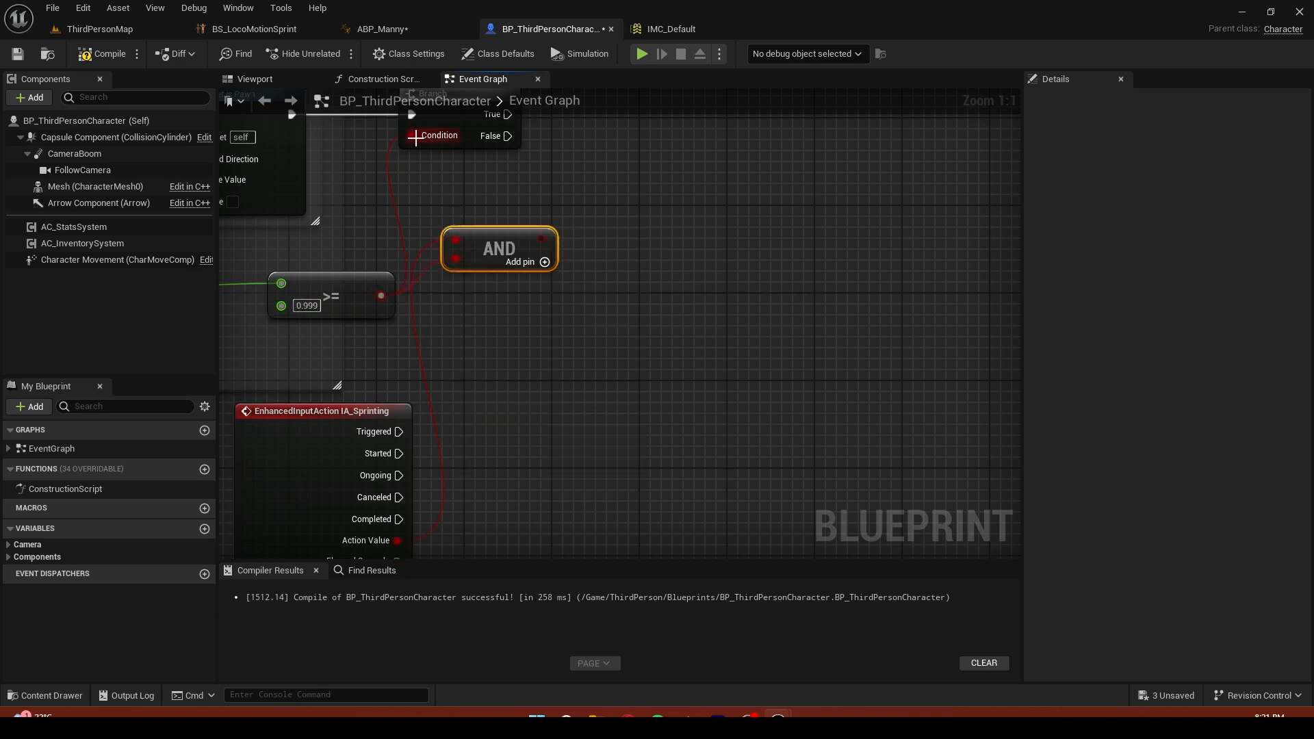
left_click_drag(542, 238, 414, 136)
right_click_drag(566, 340, 550, 247)
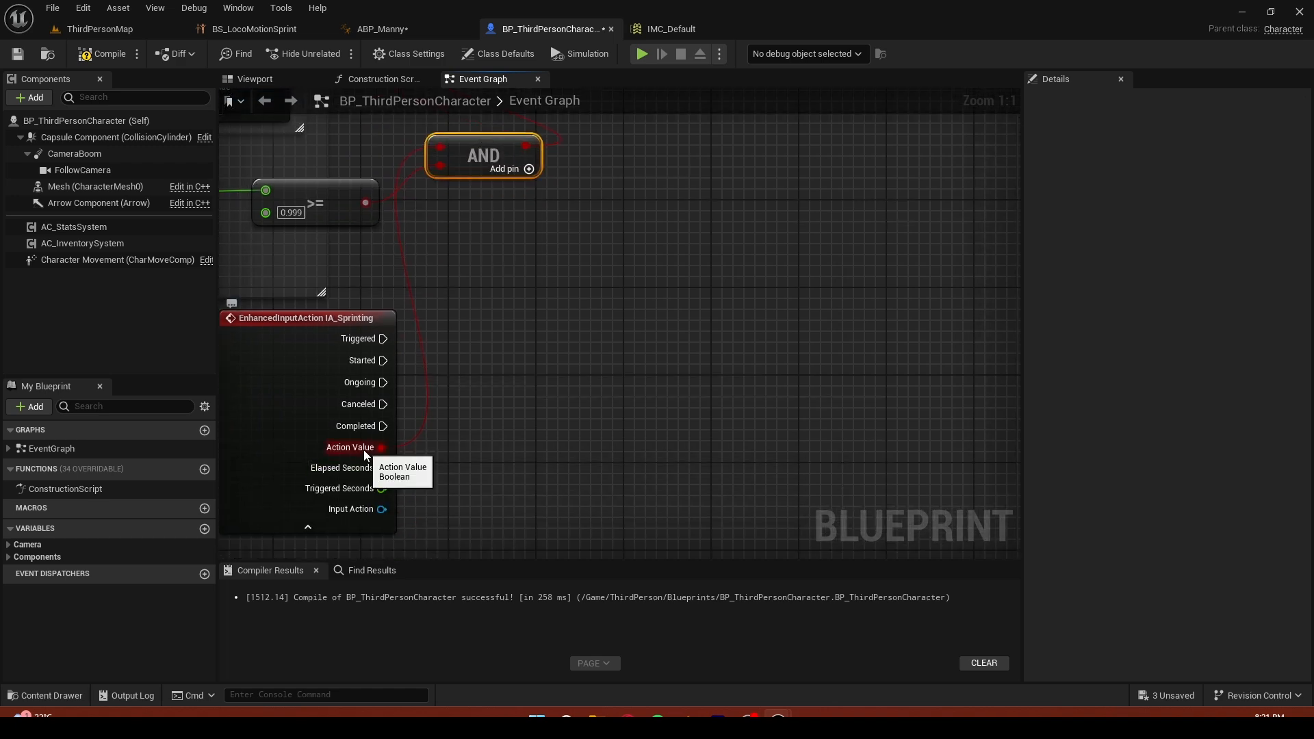
Add a Flip Flop node and feed it from both the Started and Completed outputs of IA_Sprinting
left_click_drag(381, 447, 524, 347)
key("Escape")
left_click_drag(383, 360, 463, 340)
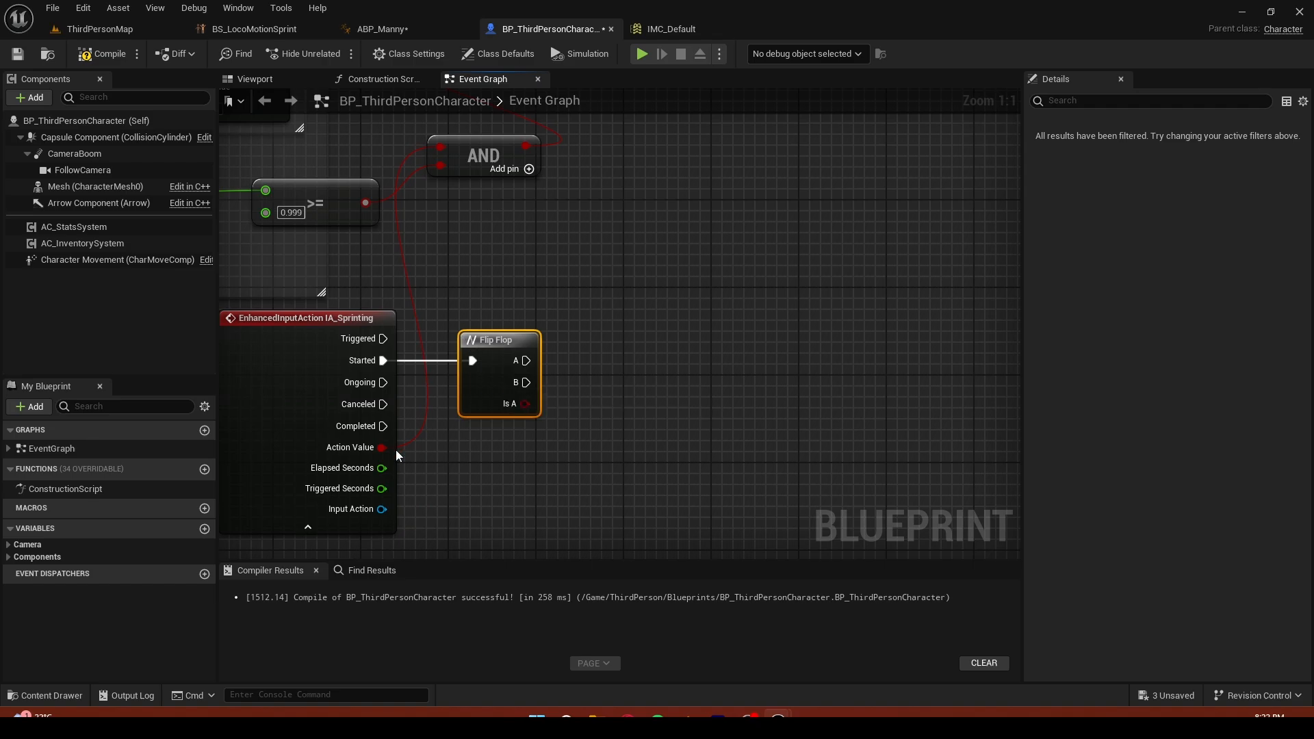
left_click_drag(383, 426, 472, 362)
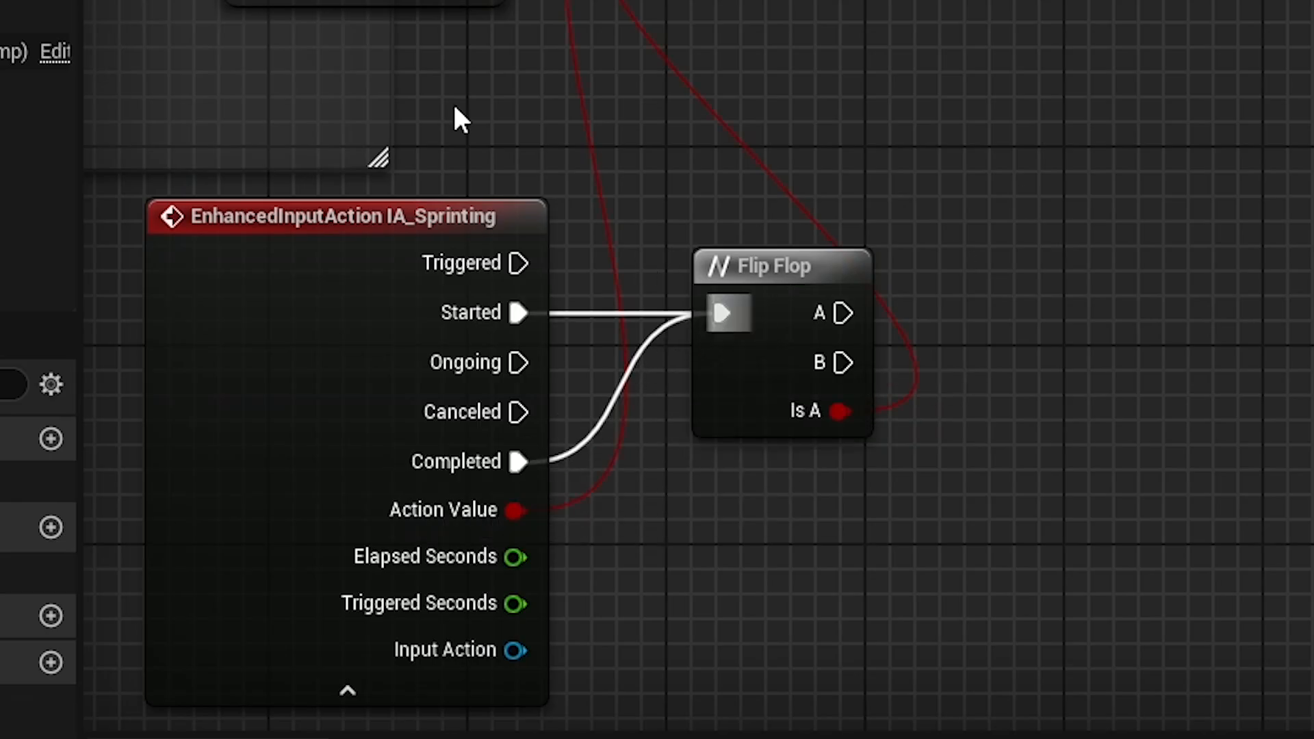
Add a third input pin to the AND node and connect the Flip Flop's Is A output to the node
left_click_drag(526, 403, 525, 484)
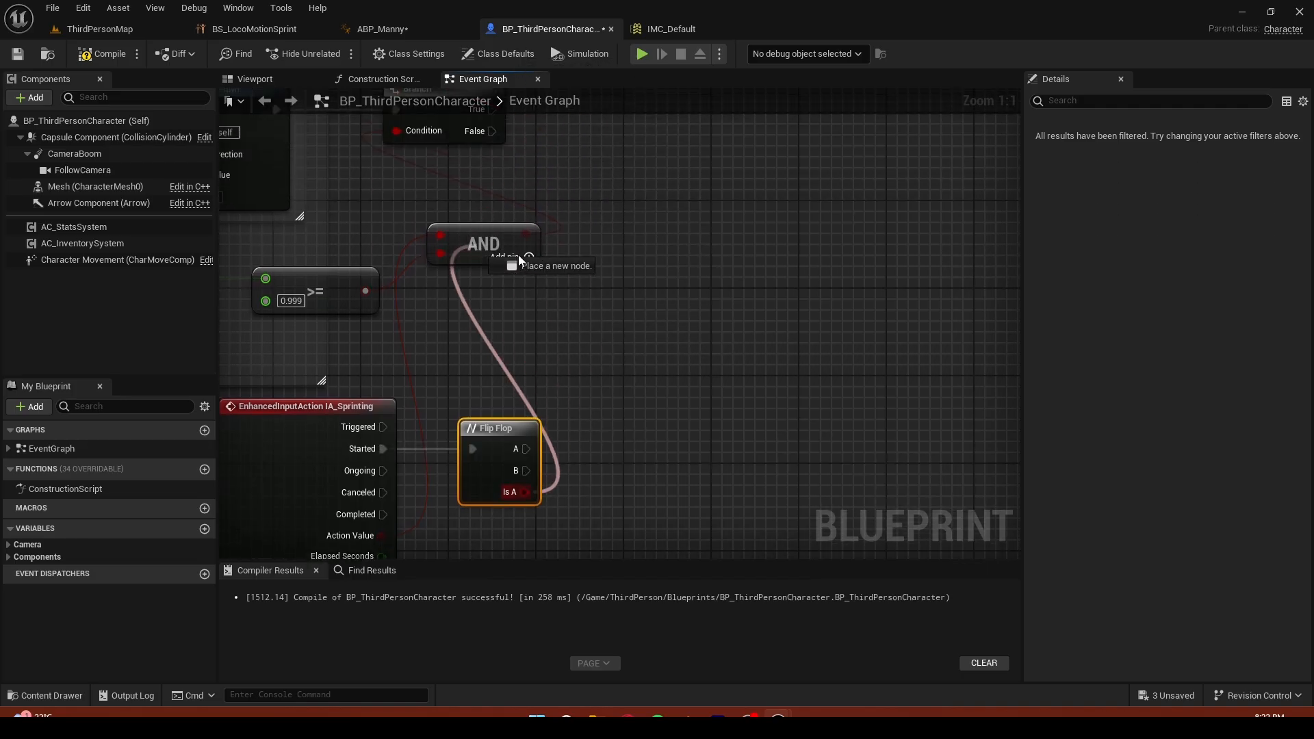
left_click(528, 259)
right_click_drag(631, 381, 673, 359)
left_click_drag(686, 487, 324, 221)
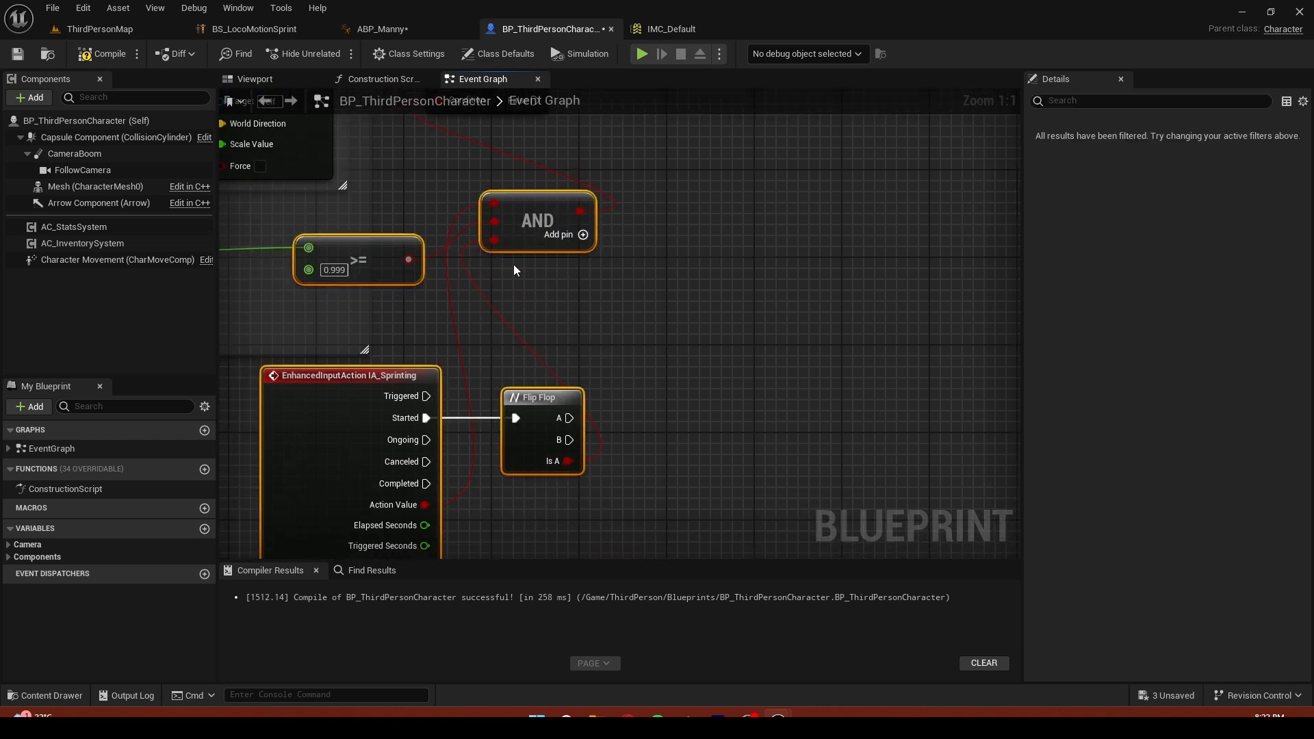
left_click(562, 307)
Place a Character Movement reference above the Branch and create a Set Max Walk Speed node from it
right_click_drag(693, 270, 496, 408)
right_click_drag(467, 307, 582, 350)
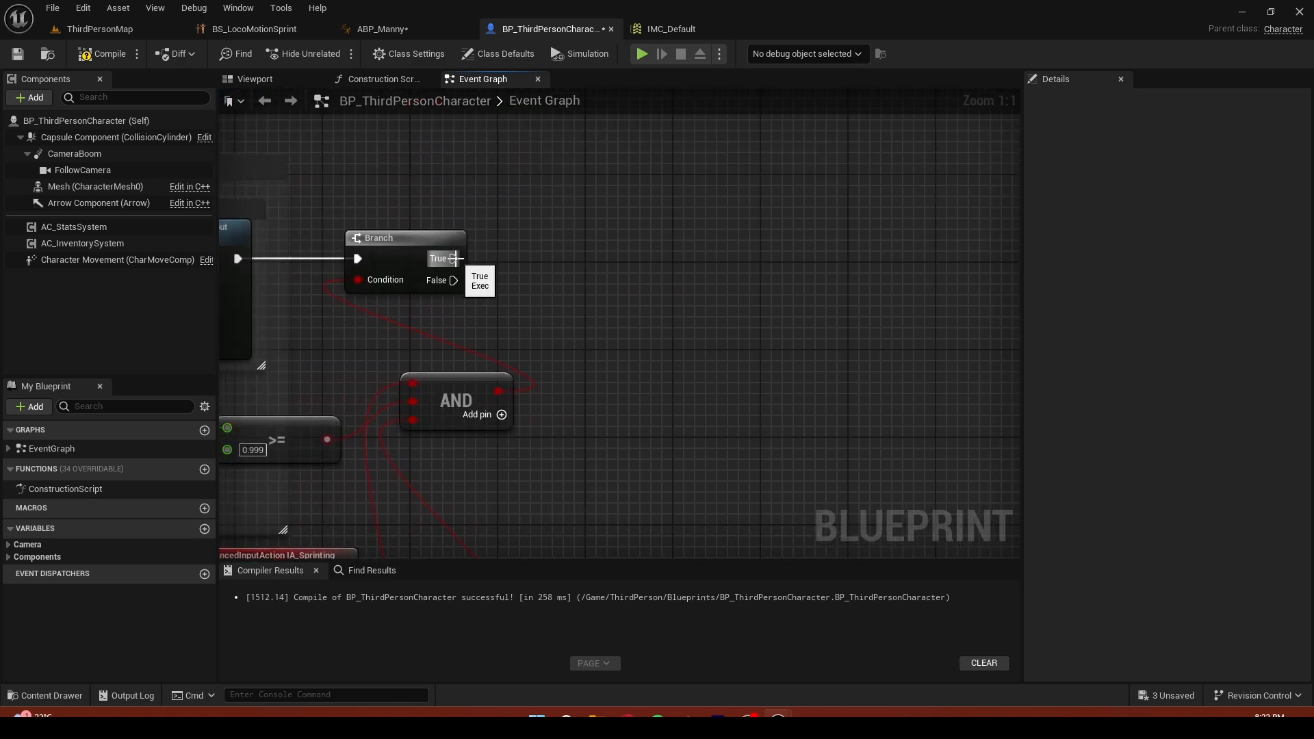
left_click_drag(113, 260, 414, 158)
left_click_drag(508, 165, 558, 232)
type("set max waalk")
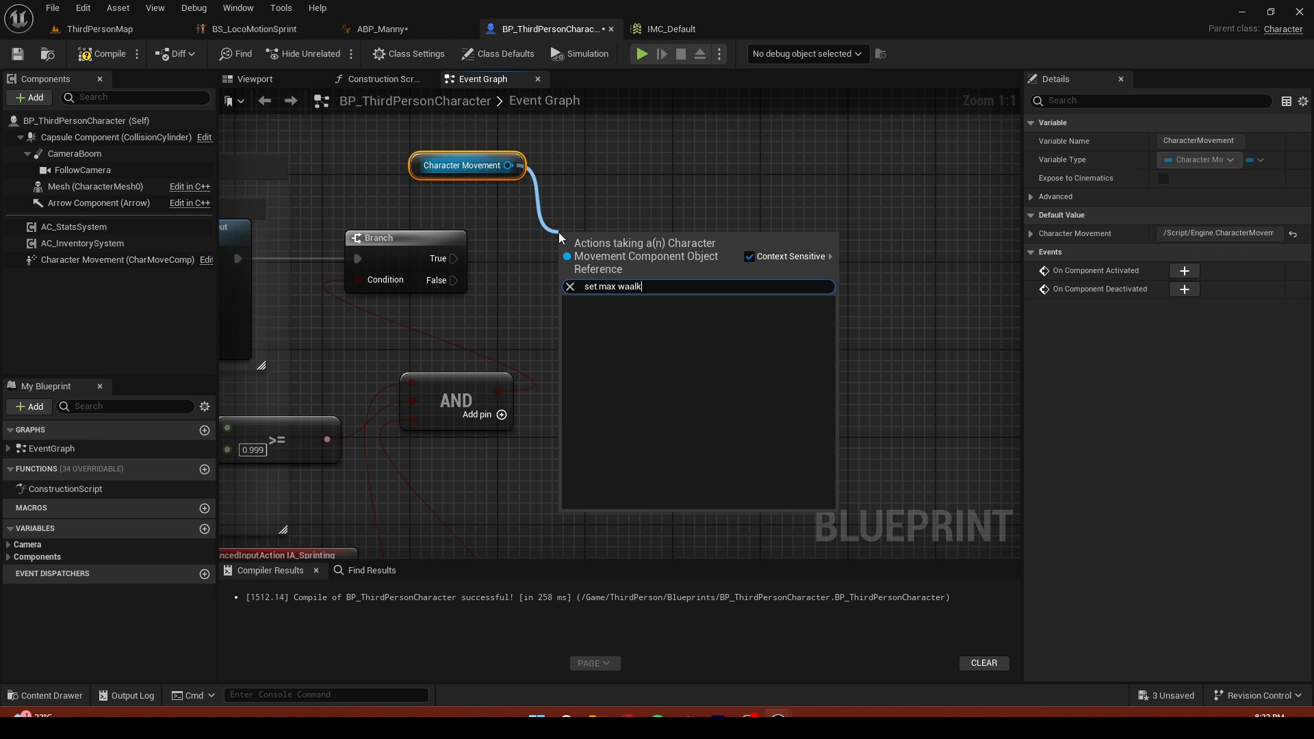
key("BackSpace")
key("BackSpace")
key("BackSpace")
type("lk sp")
key("Return")
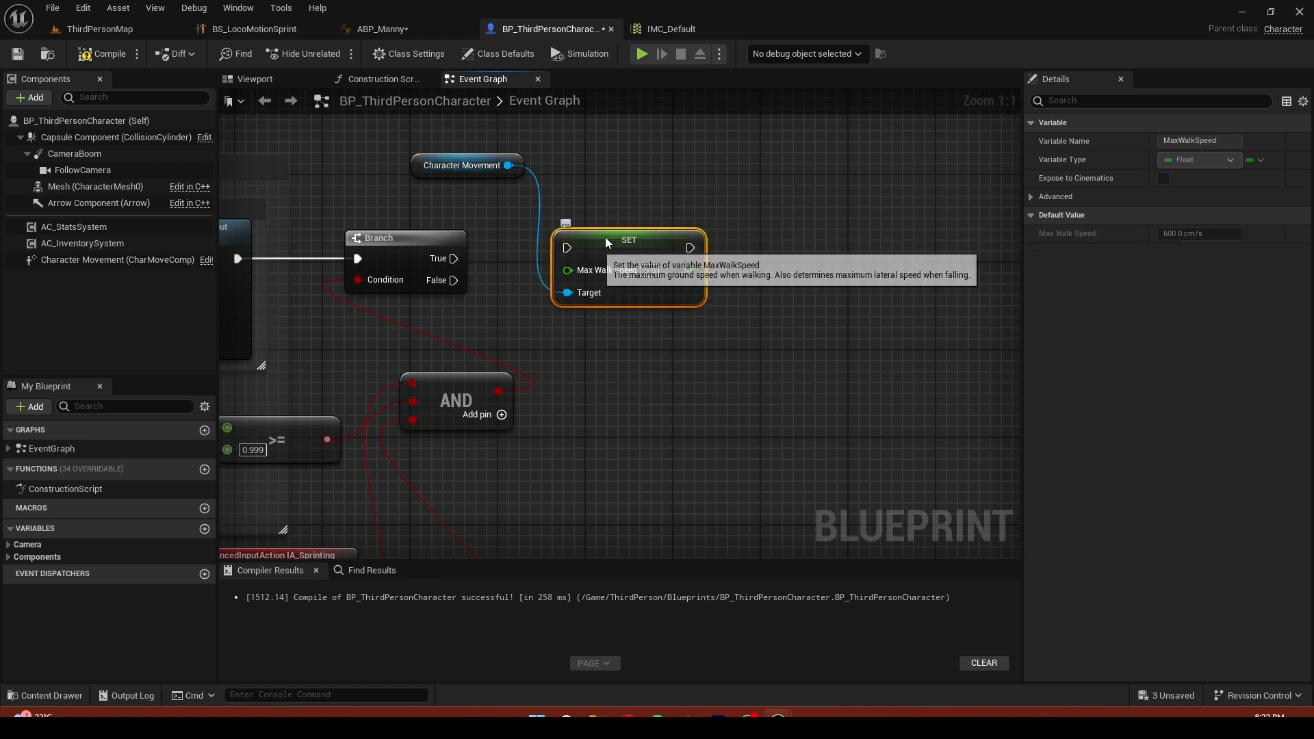
Run the Set Max Walk Speed node from the Branch's True output with a speed of 500, and move it up
left_click_drag(606, 242, 605, 209)
left_click_drag(454, 258, 600, 209)
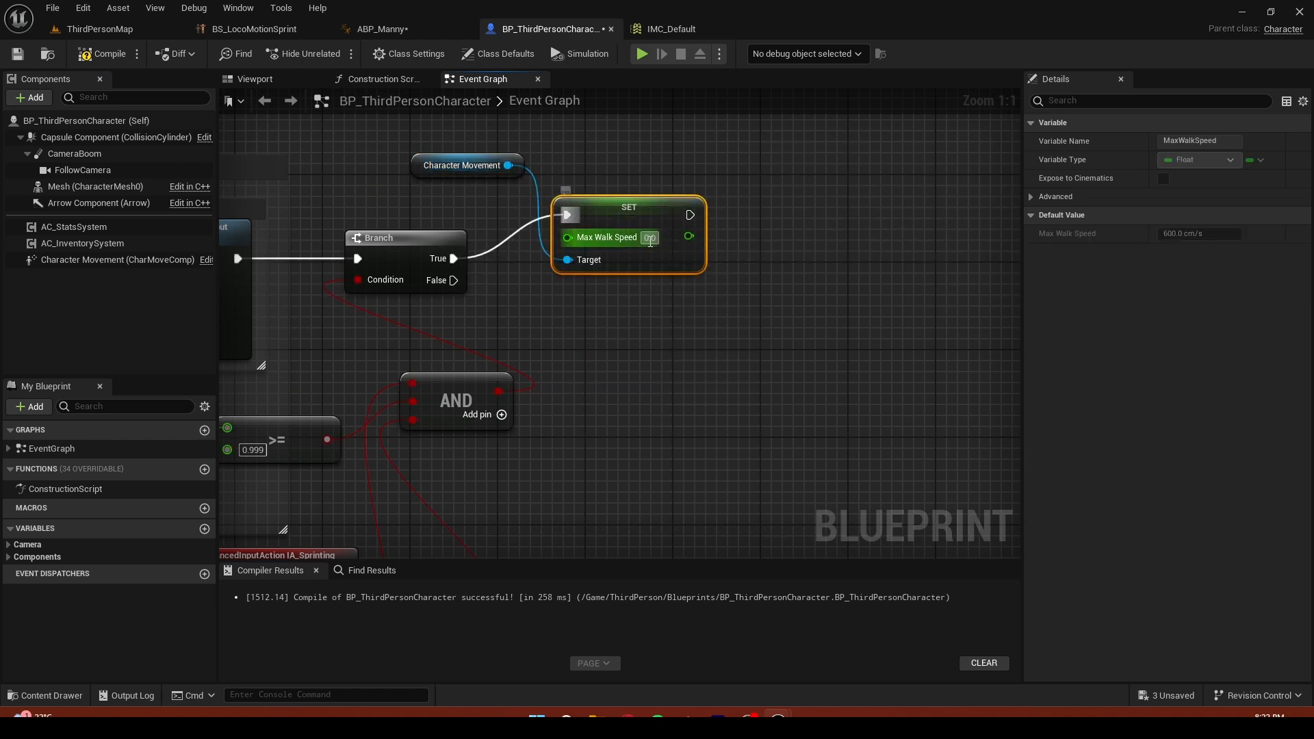
key("Return")
left_click_drag(611, 202, 666, 93)
Paste a second Set Max Walk Speed node on the Branch's False output, set it to 300 and target Character Movement
right_click_drag(662, 201, 649, 237)
key("ctrl+v")
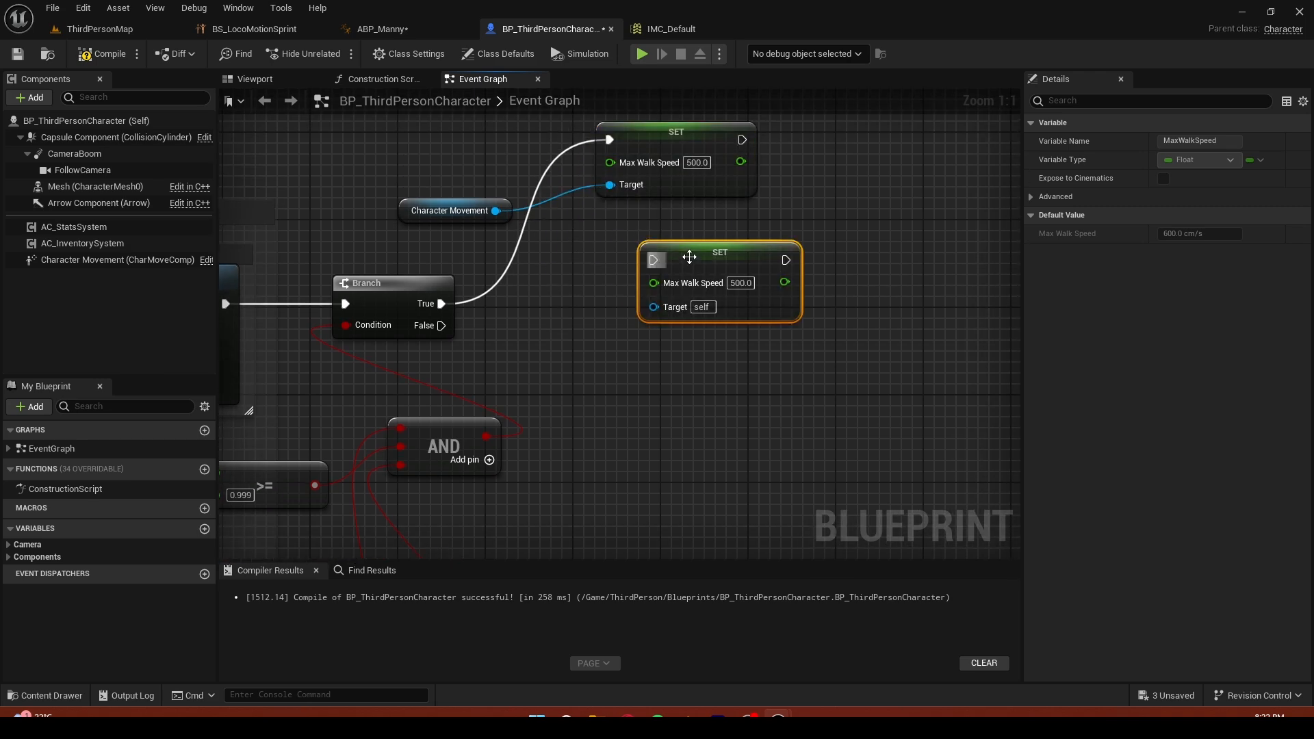
left_click_drag(643, 255, 569, 336)
left_click_drag(442, 326, 578, 348)
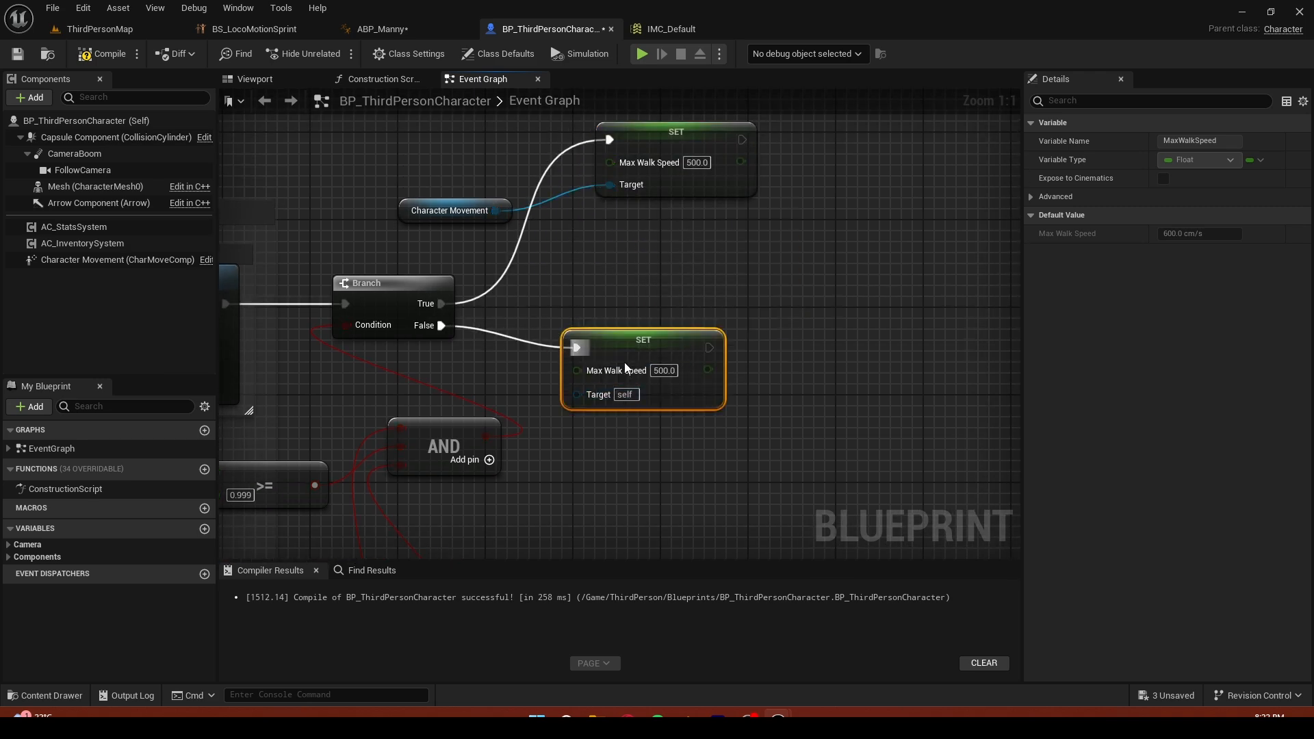
type("300")
key("Return")
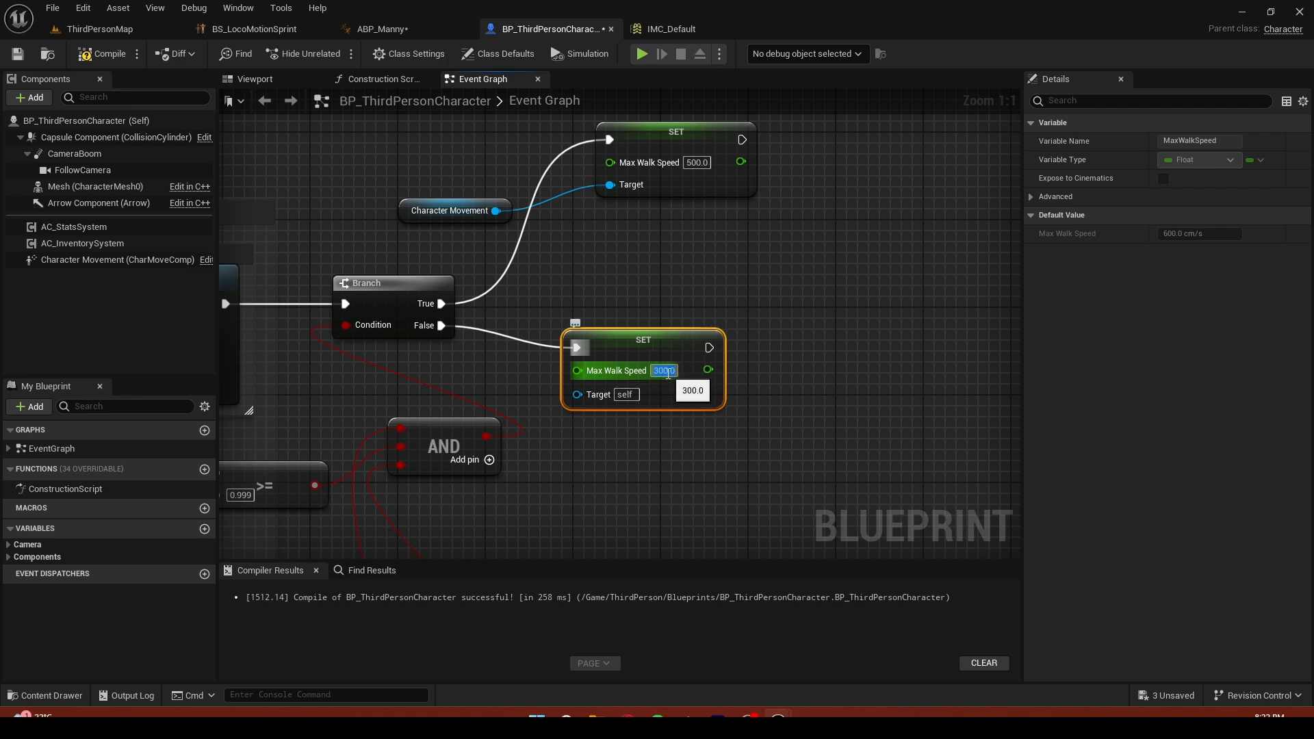
left_click_drag(496, 211, 606, 399)
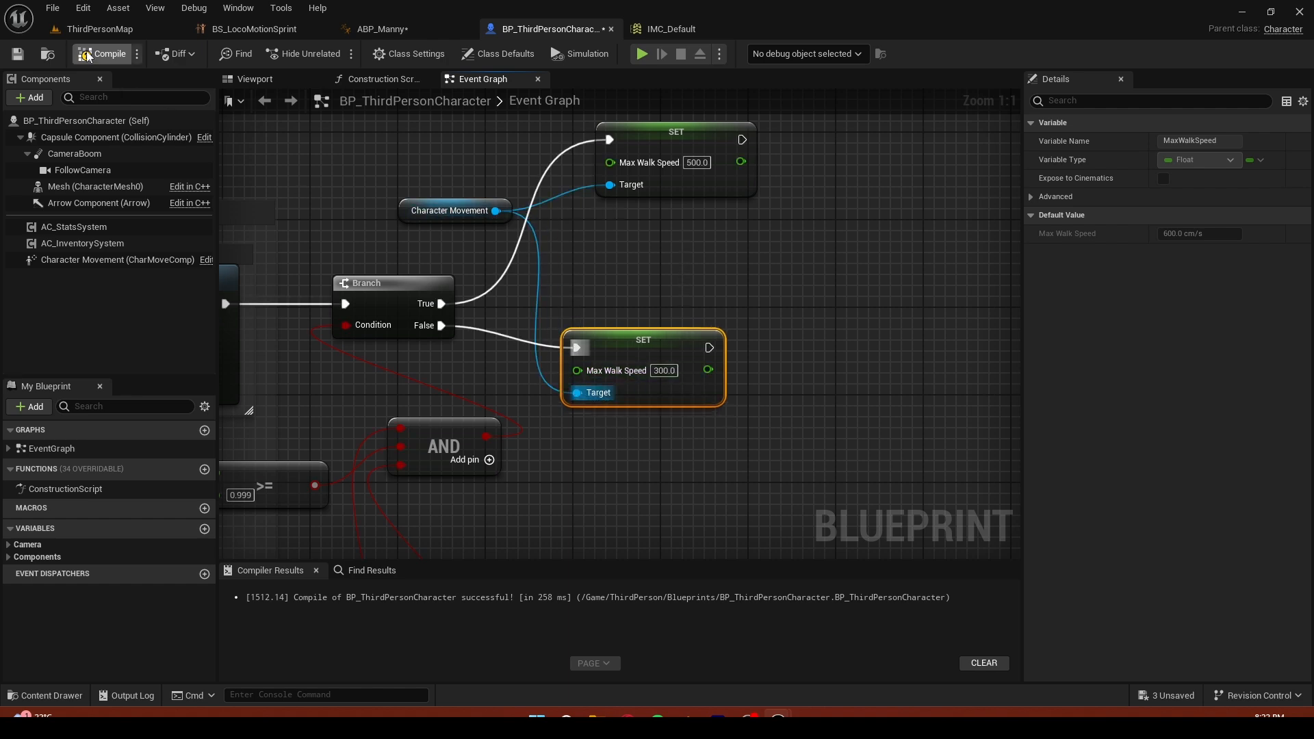
Play ThirdPersonMap full screen and test the character's walking and sprinting in forward, backward and sideways directions
left_click(114, 31)
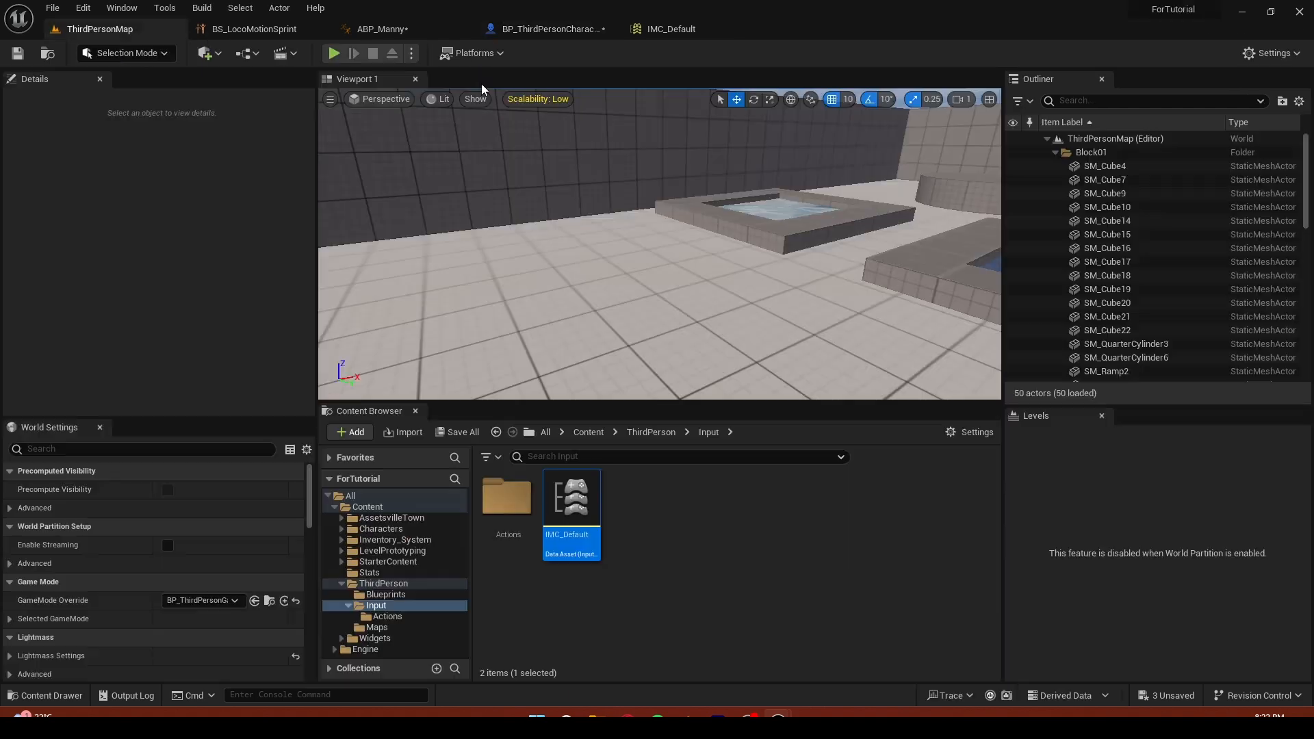
left_click(542, 203)
key("F11")
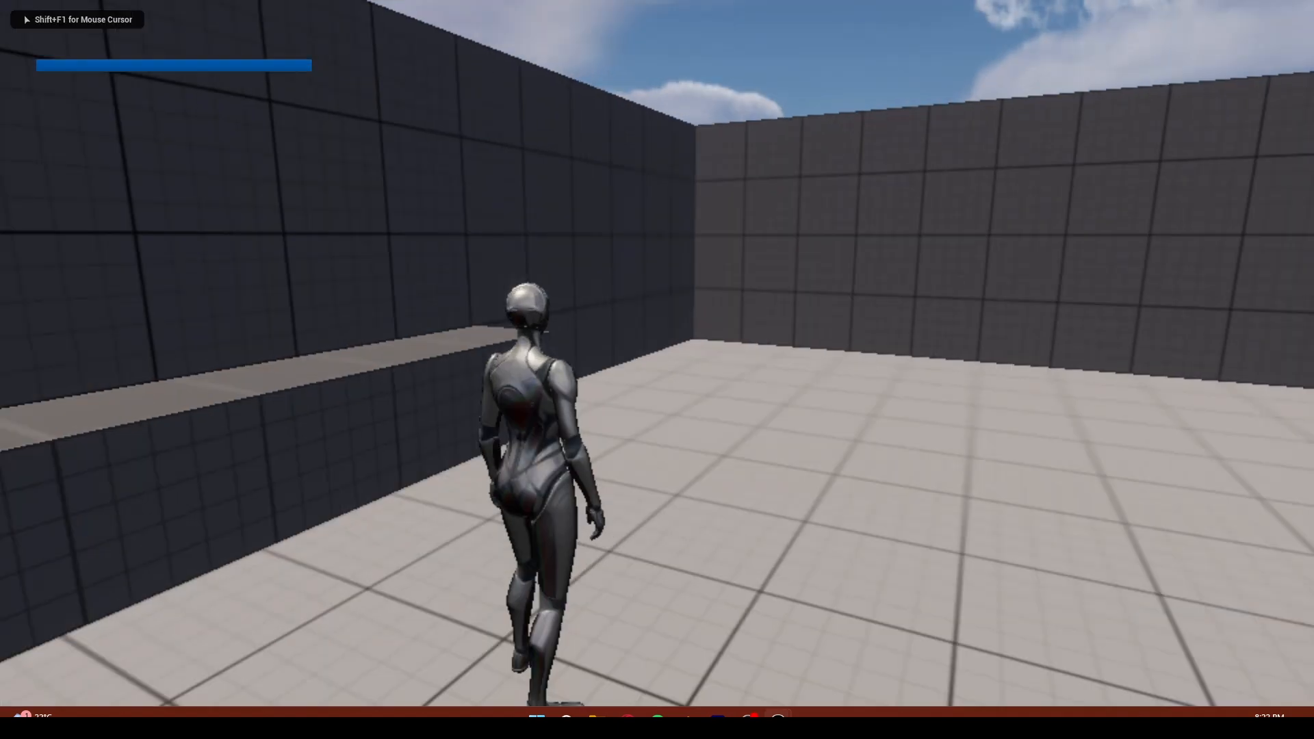
key("w")
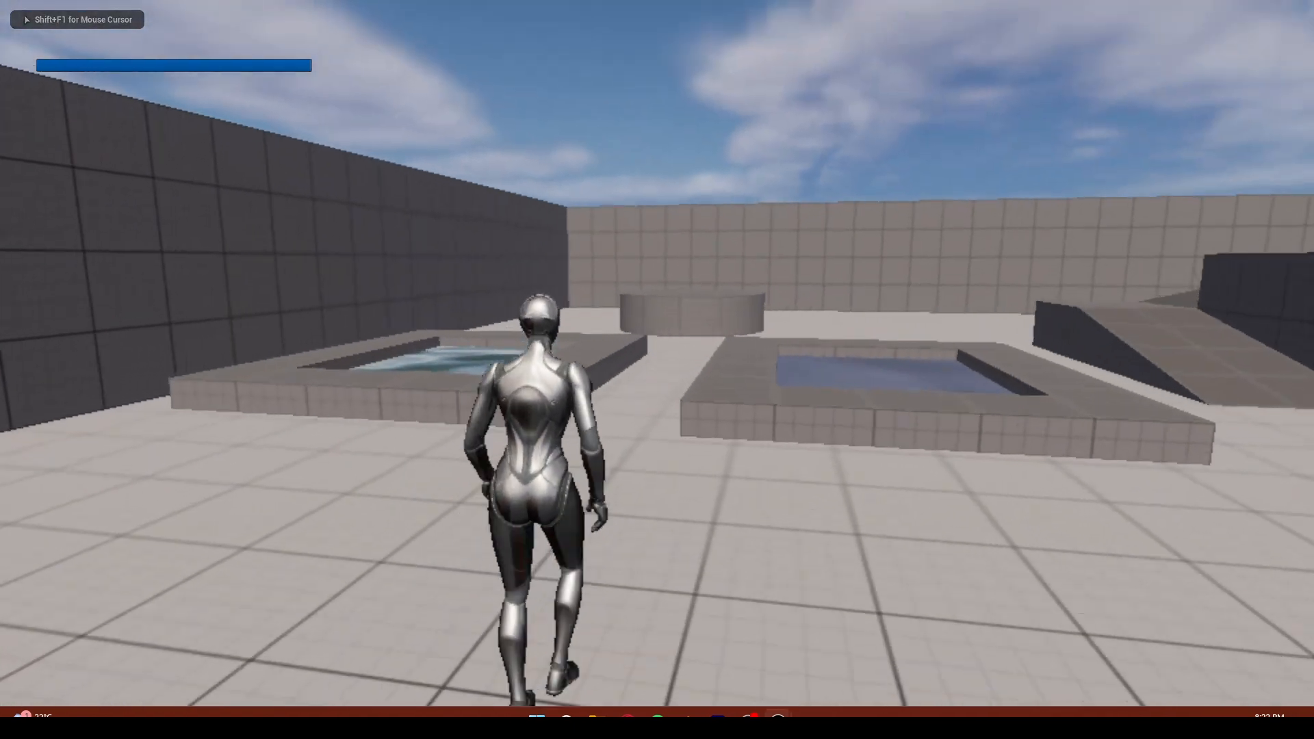
key("w")
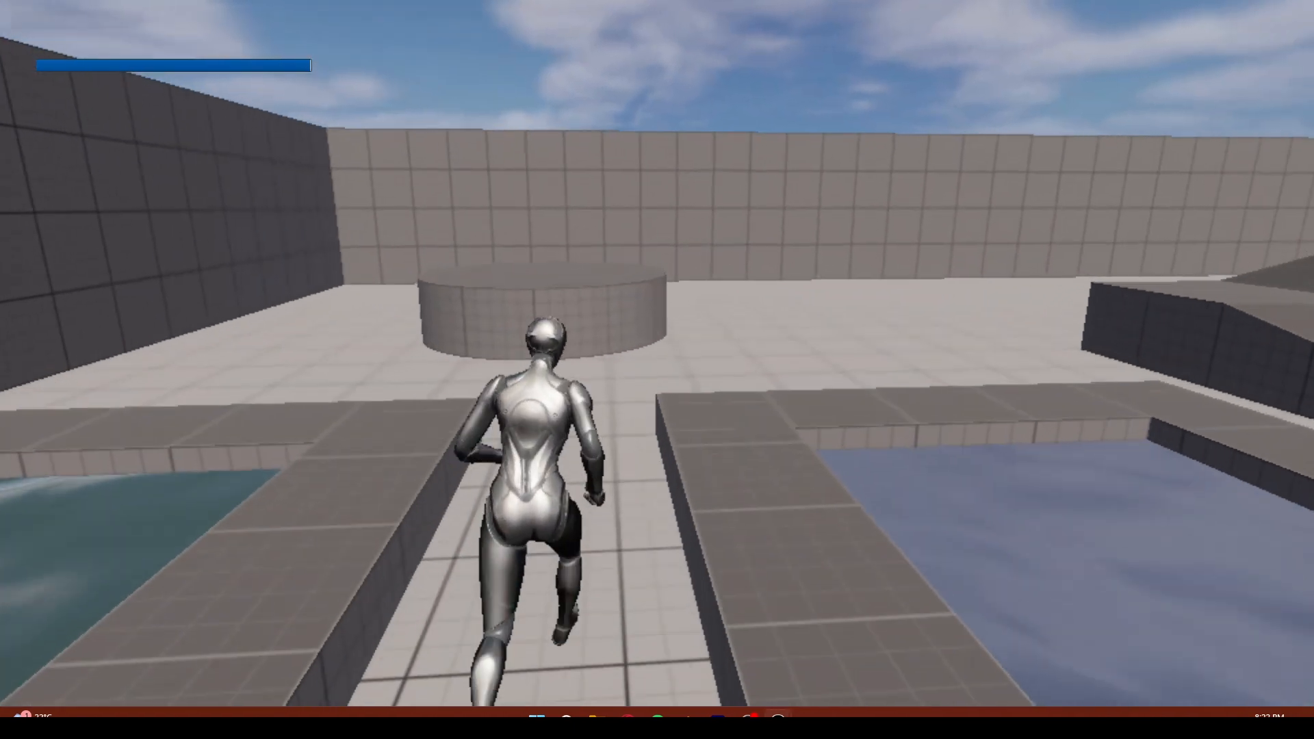
key("w")
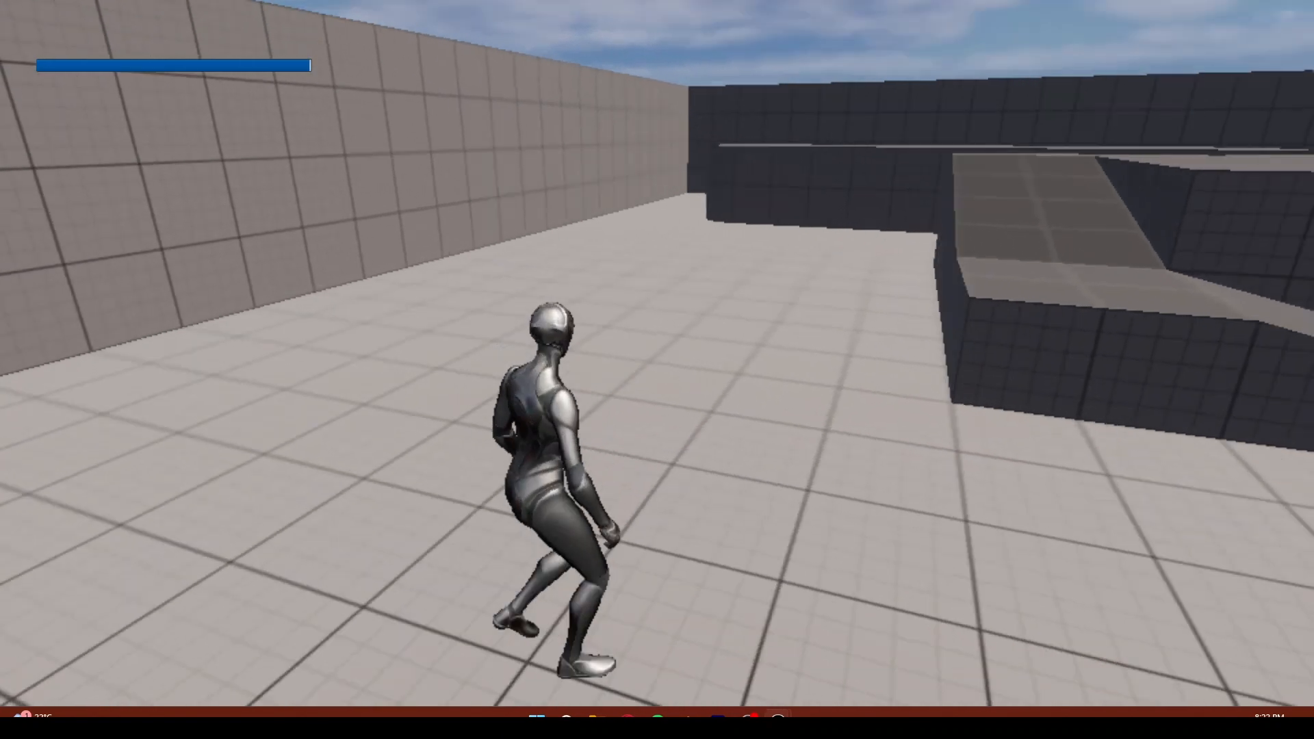
key("w")
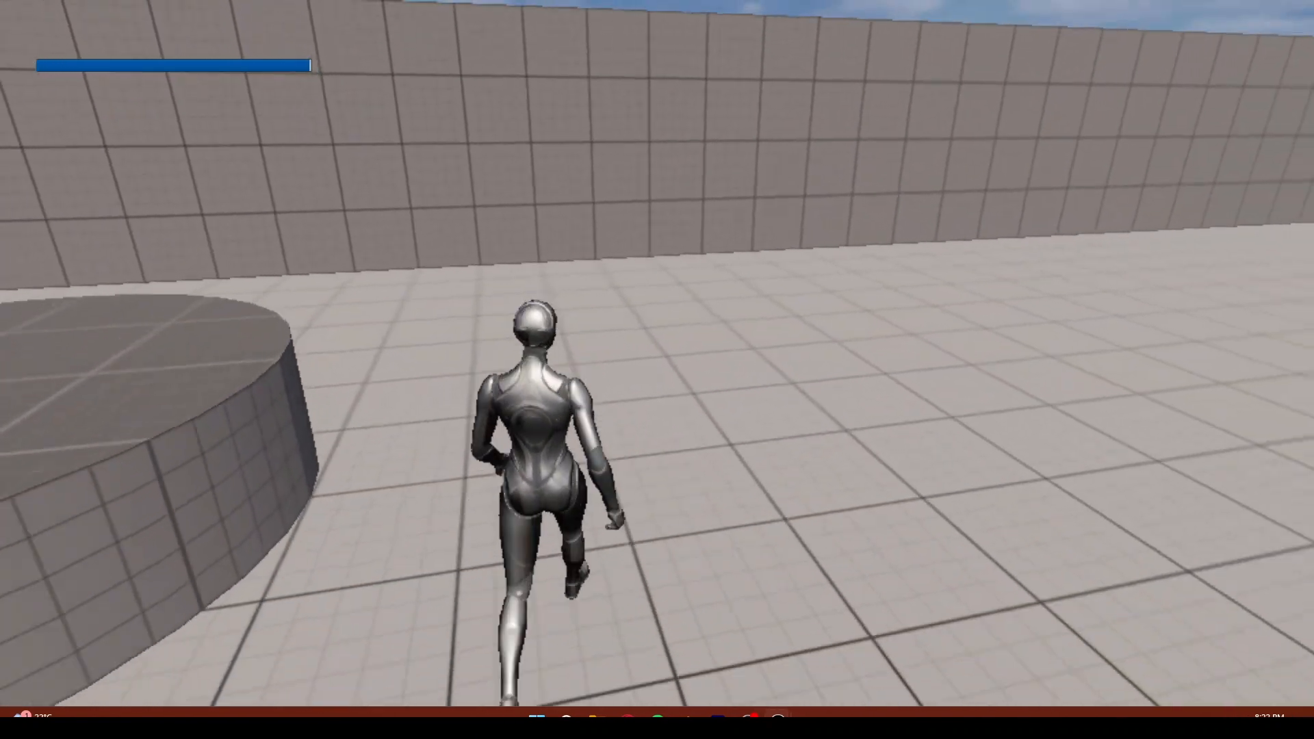
key("s")
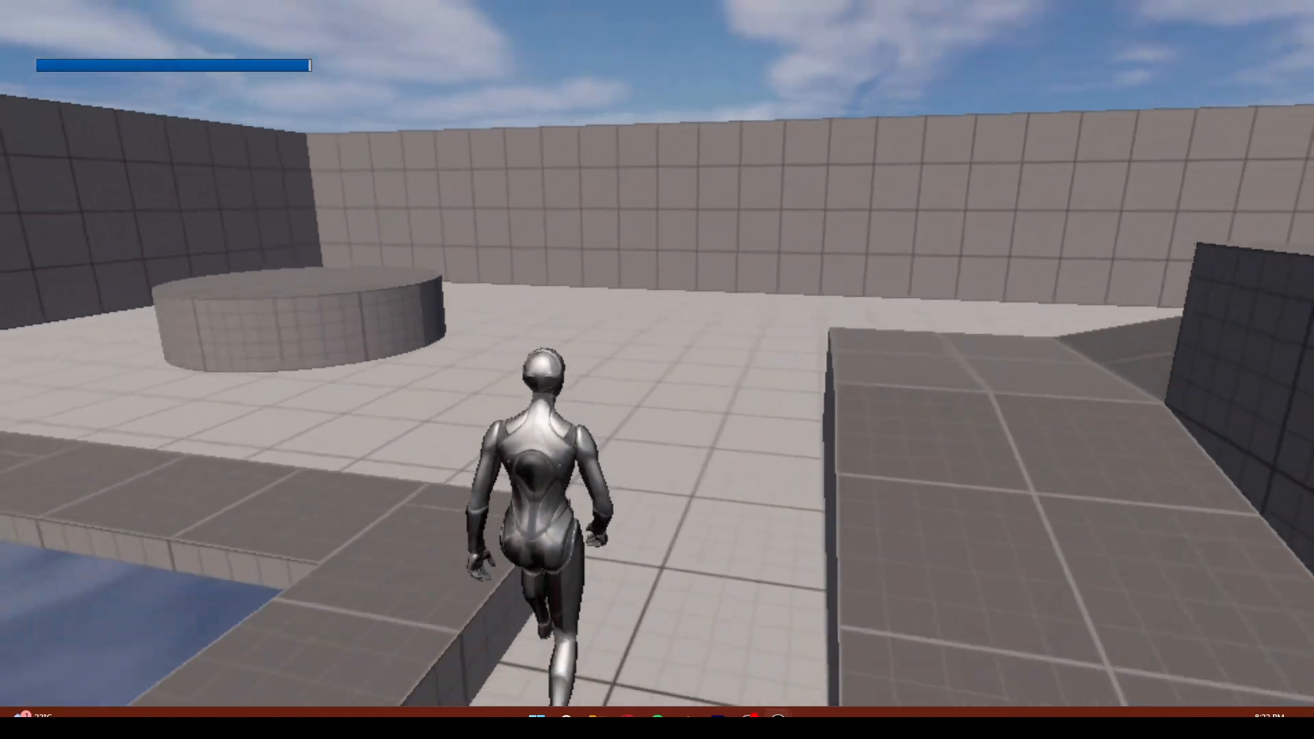
key("a")
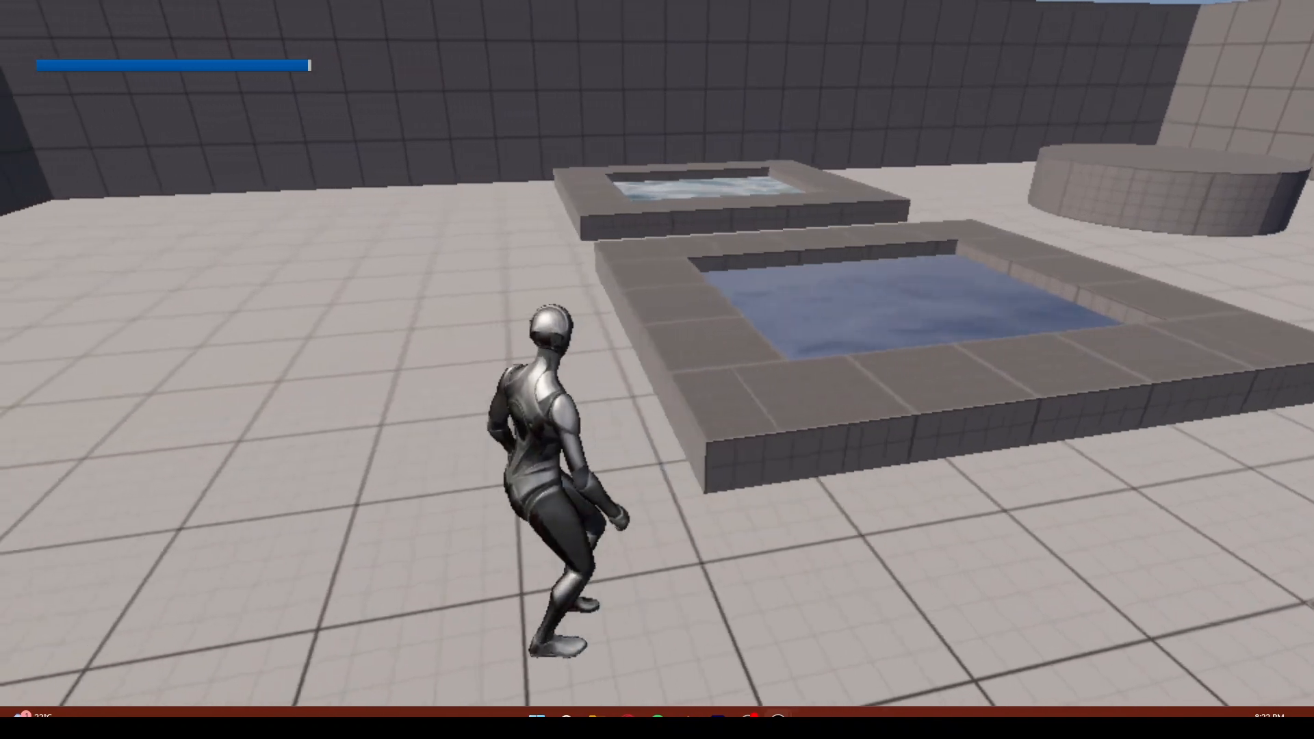